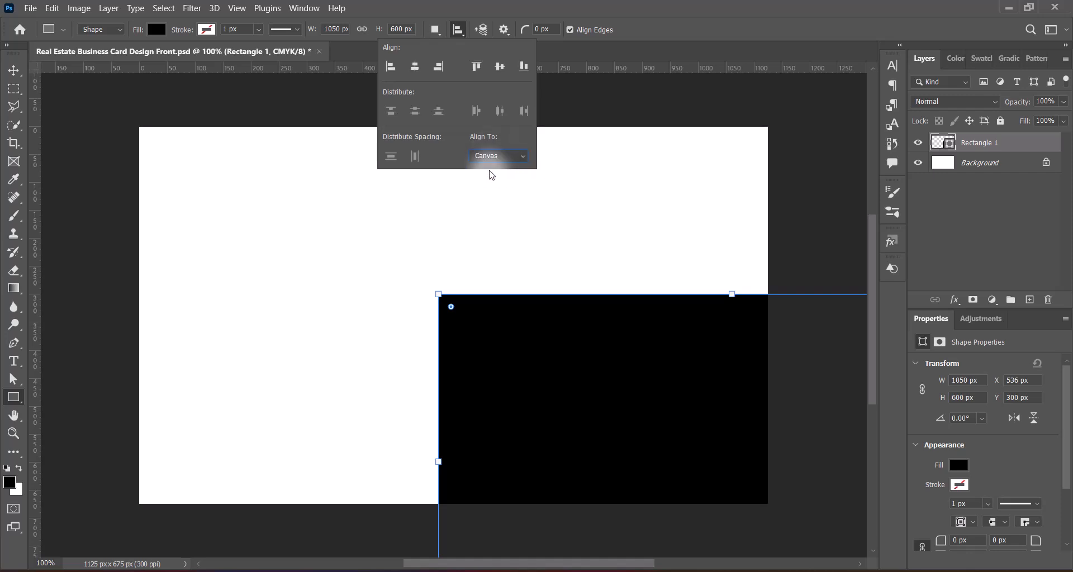
Step: Align the black rectangle to the canvas centre, horizontally and vertically
click(415, 67)
click(500, 66)
click(504, 10)
Step: Drag guides onto the rectangle's left, right, top and bottom edges
click(15, 68)
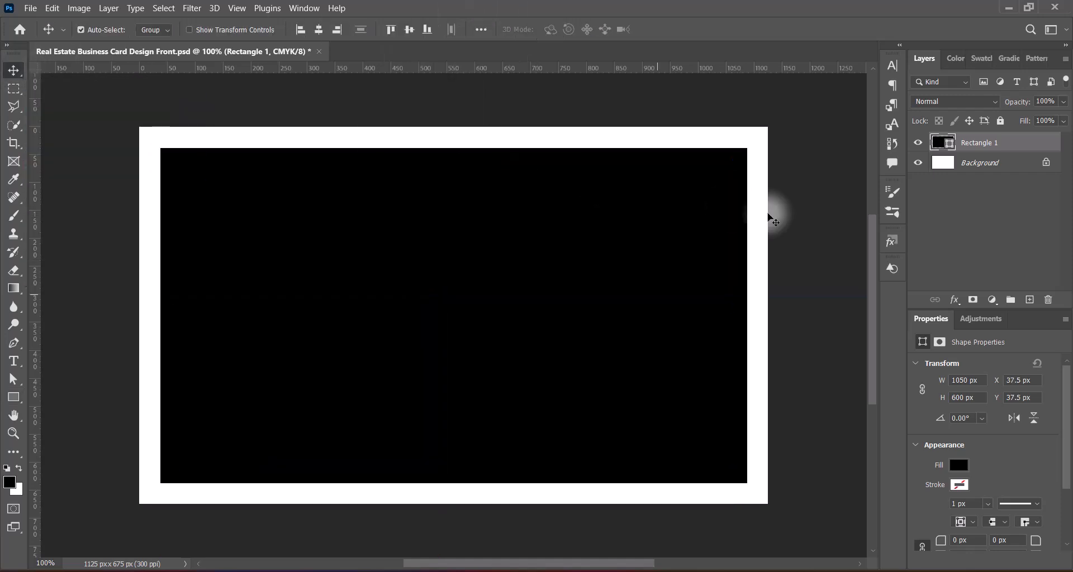
click(15, 89)
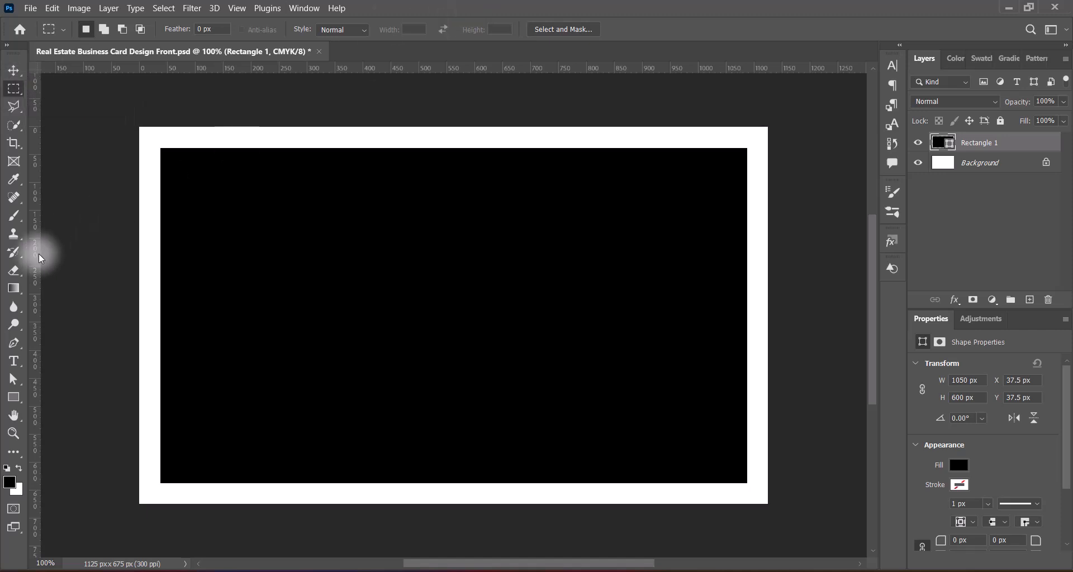
key(v)
drag(37, 312, 742, 334)
drag(521, 68, 489, 483)
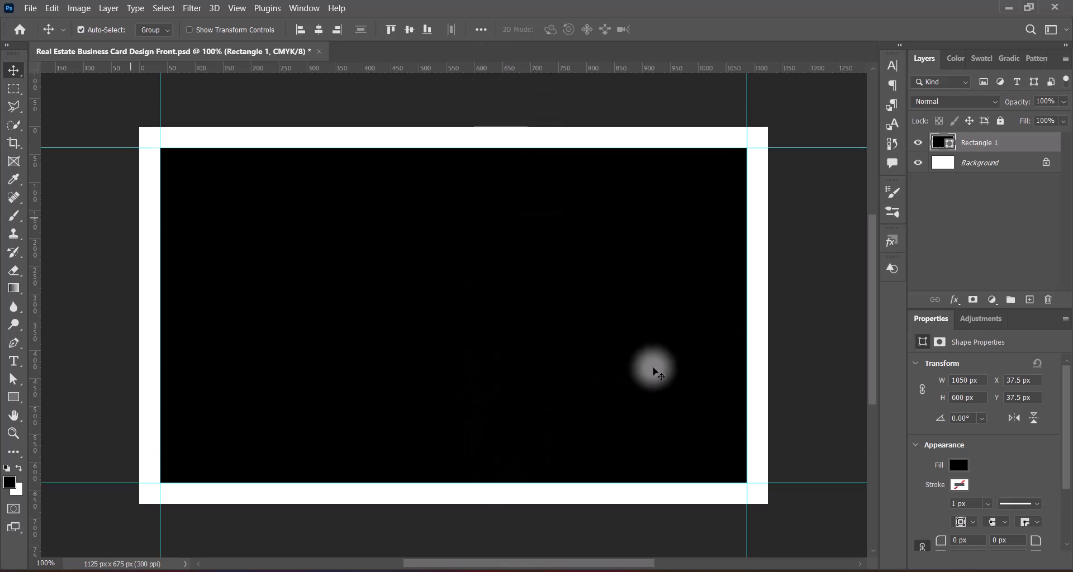
Step: Select a small square in the top-left corner and add guides along its inner sides
click(13, 88)
drag(133, 118, 168, 166)
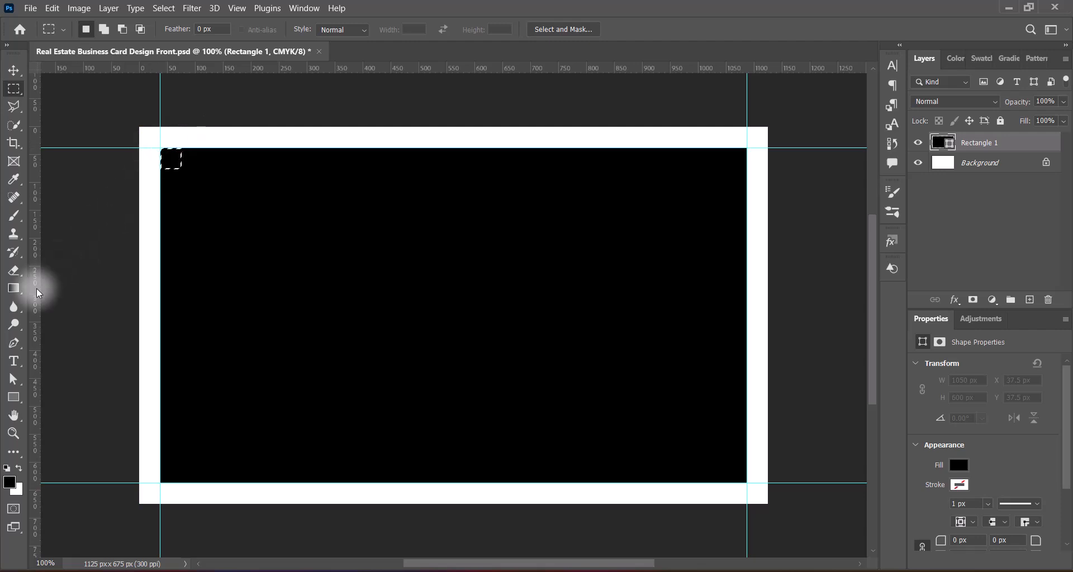
drag(38, 291, 182, 192)
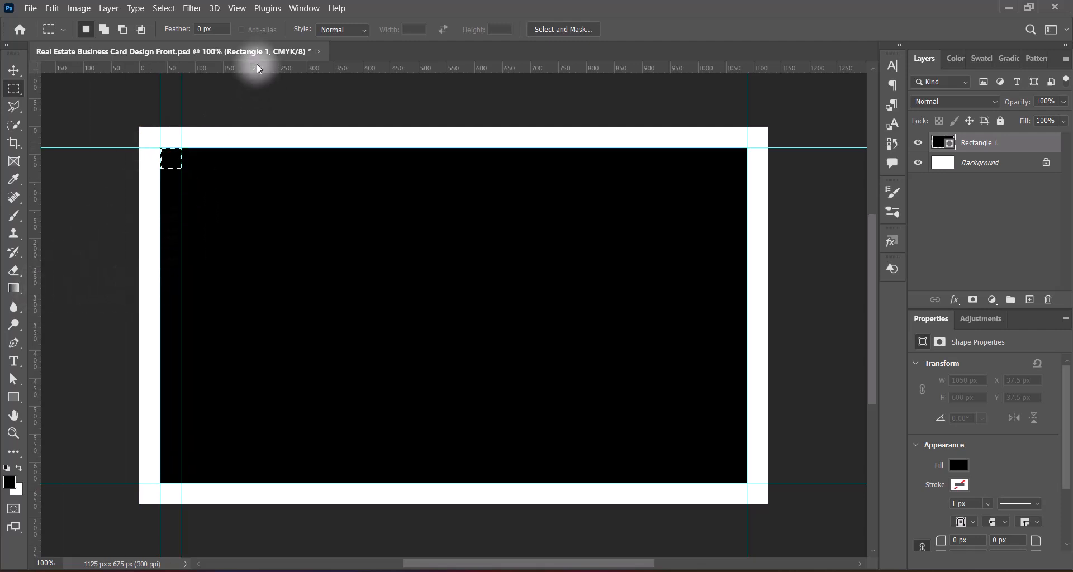
drag(258, 68, 254, 169)
Step: Move the square to the right-hand corners and add guides at its inner sides
drag(173, 158, 730, 163)
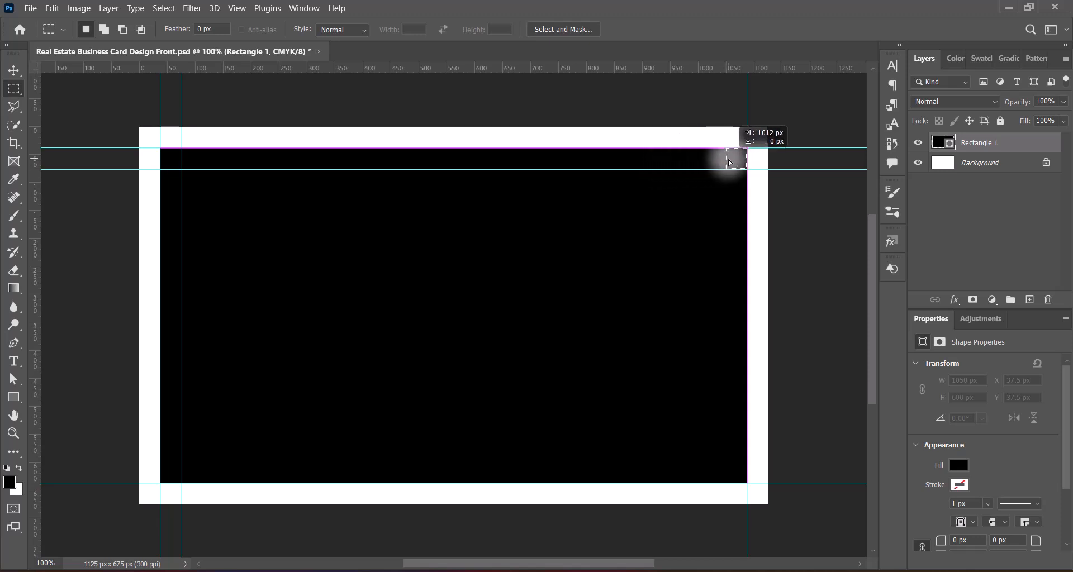
drag(38, 286, 726, 227)
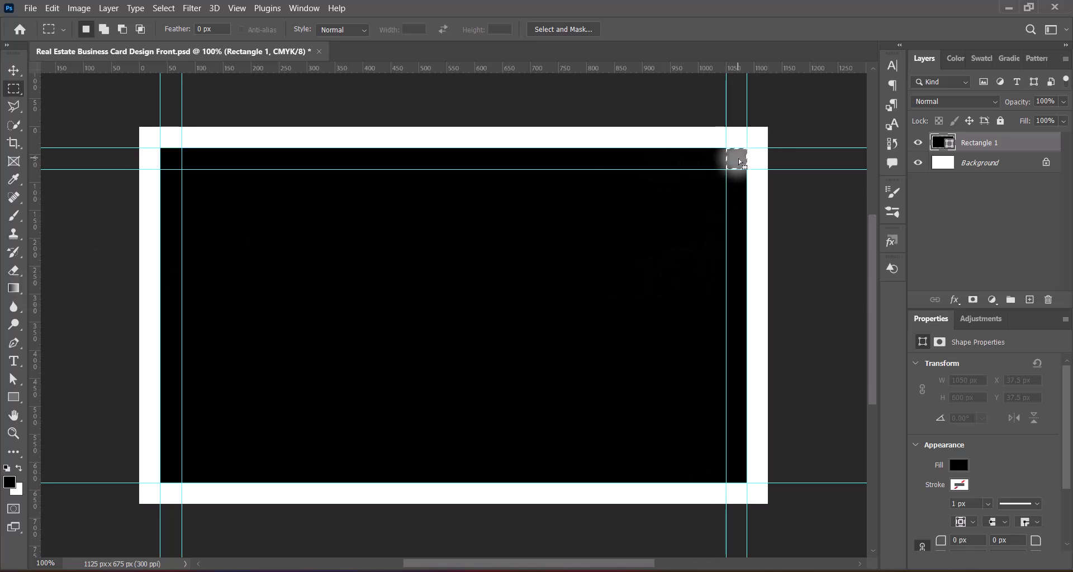
drag(739, 162, 739, 476)
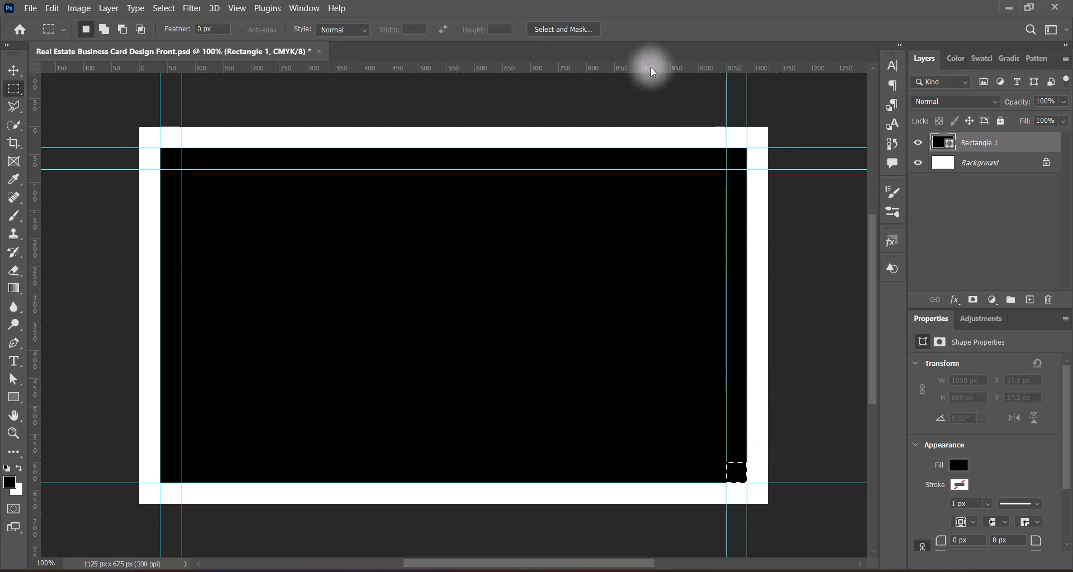
drag(651, 71, 171, 479)
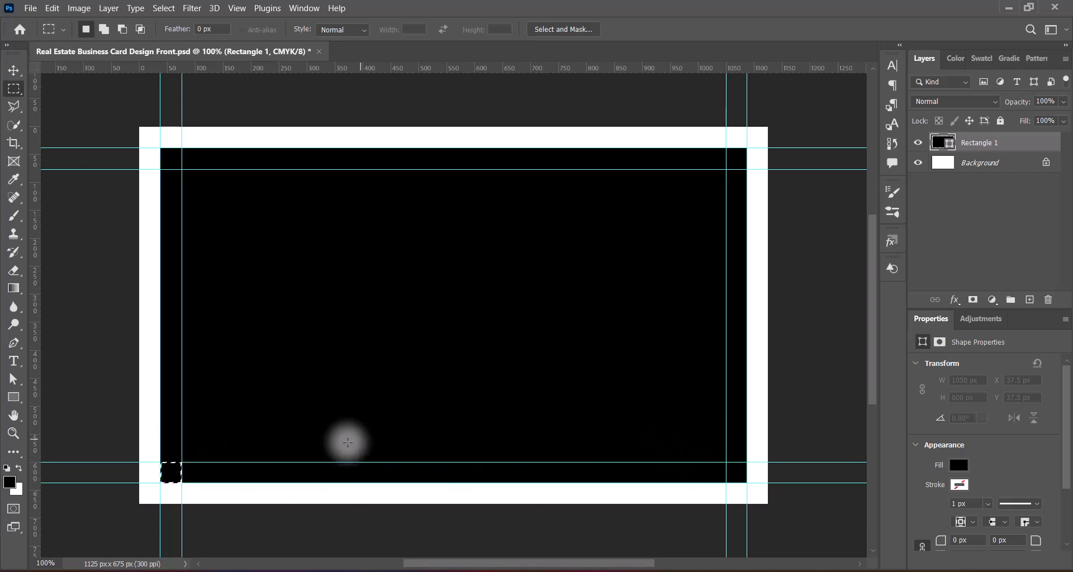
Step: Stretch the black rectangle past every card edge to 1153 × 692 px, keeping it centred
click(14, 70)
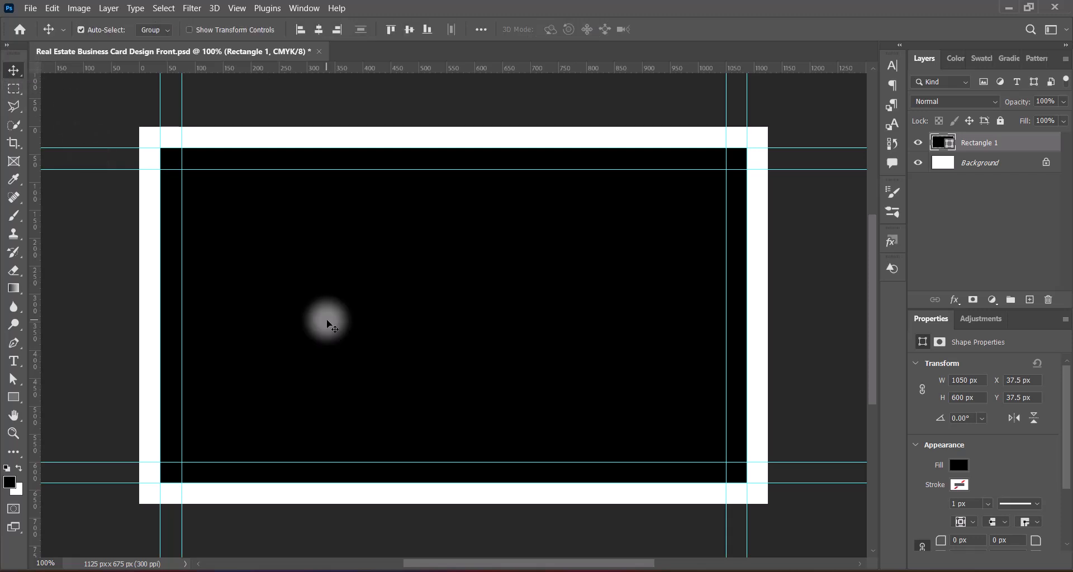
key(ctrl+t)
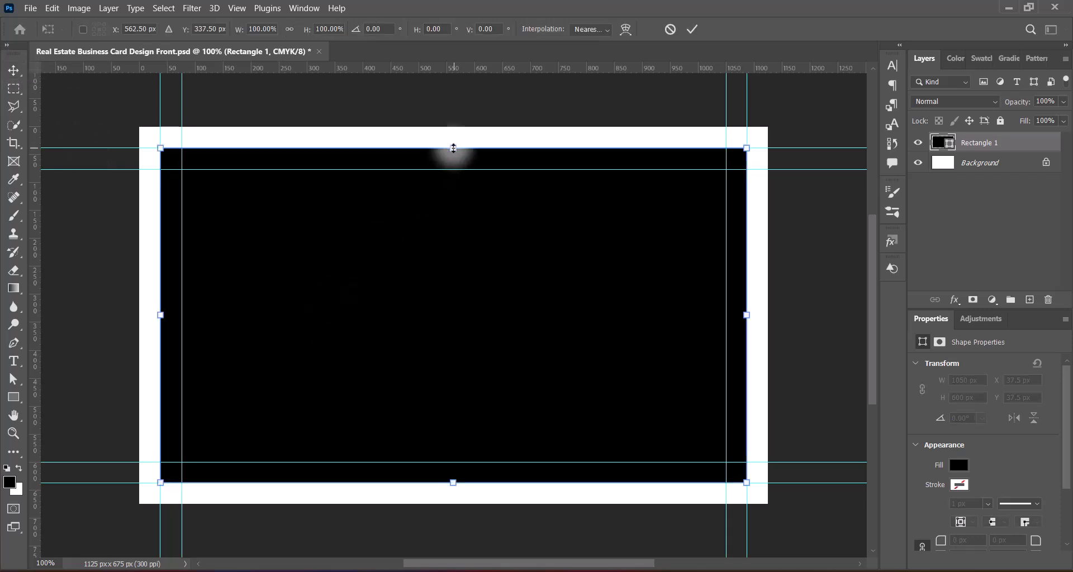
drag(453, 148, 453, 128)
drag(453, 482, 451, 508)
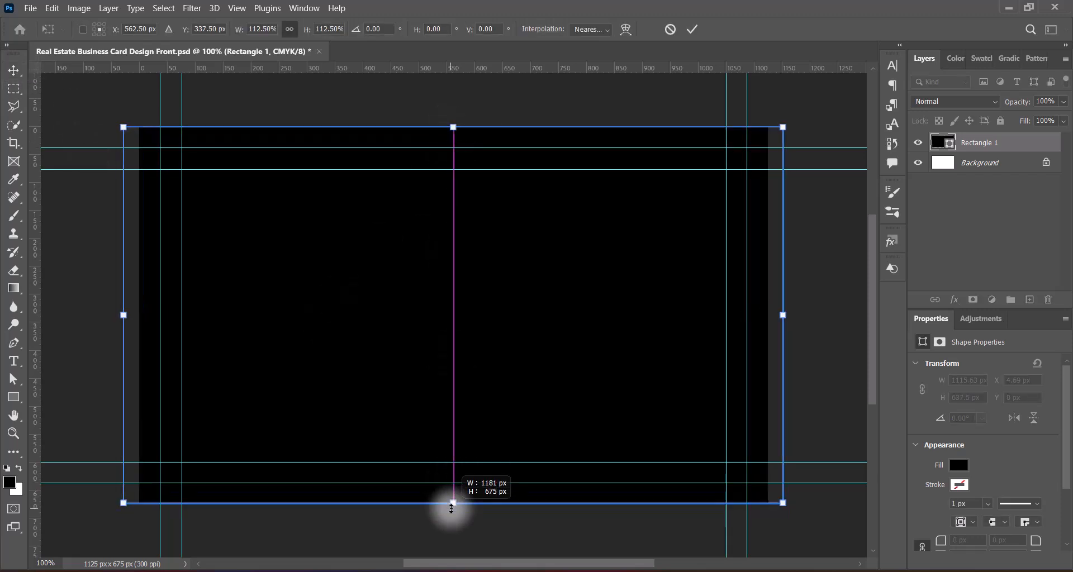
drag(453, 127, 453, 118)
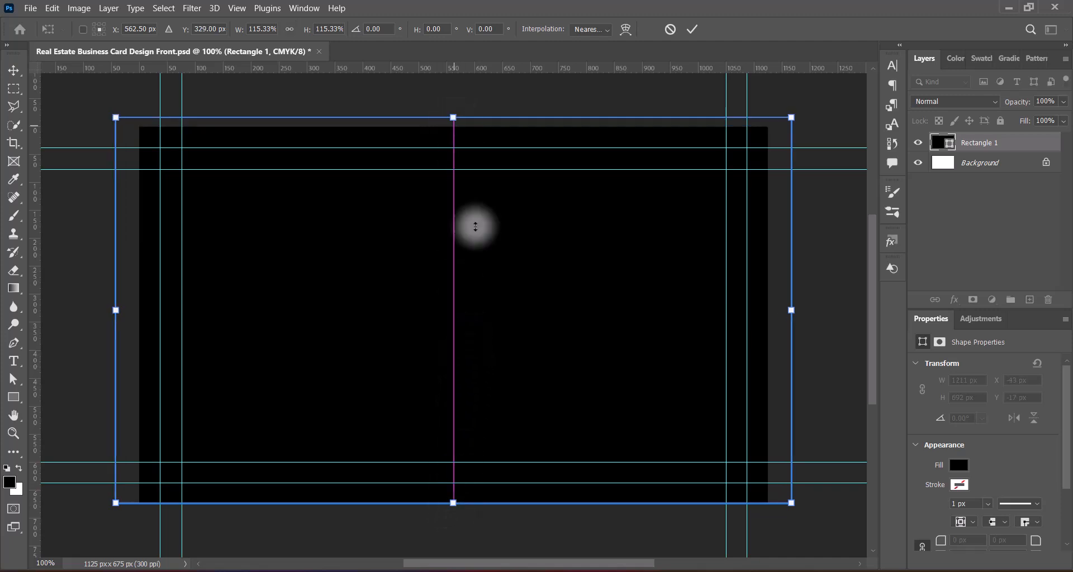
drag(493, 321, 494, 327)
drag(115, 315, 132, 316)
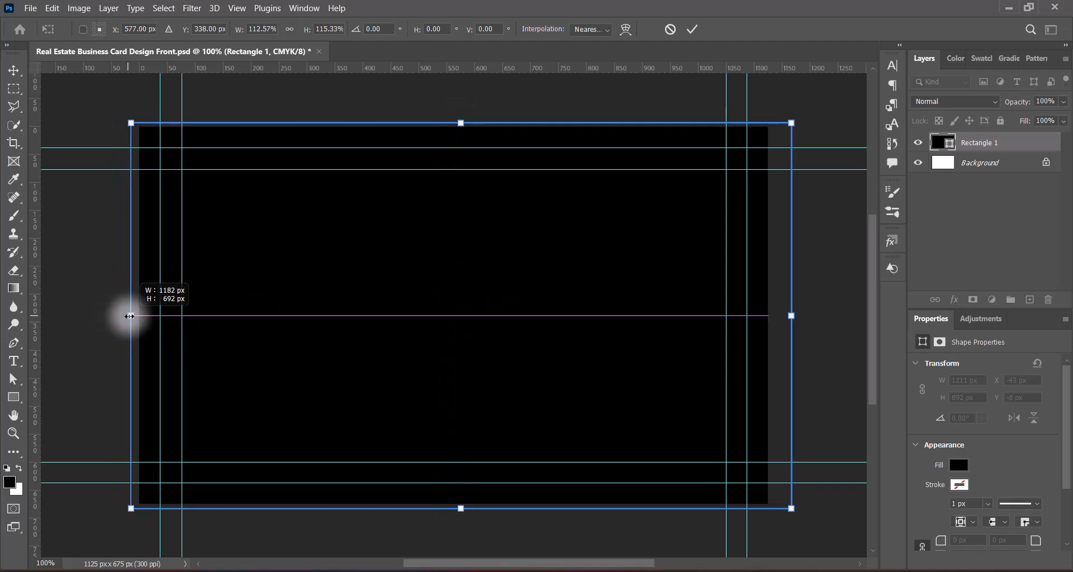
drag(791, 315, 779, 320)
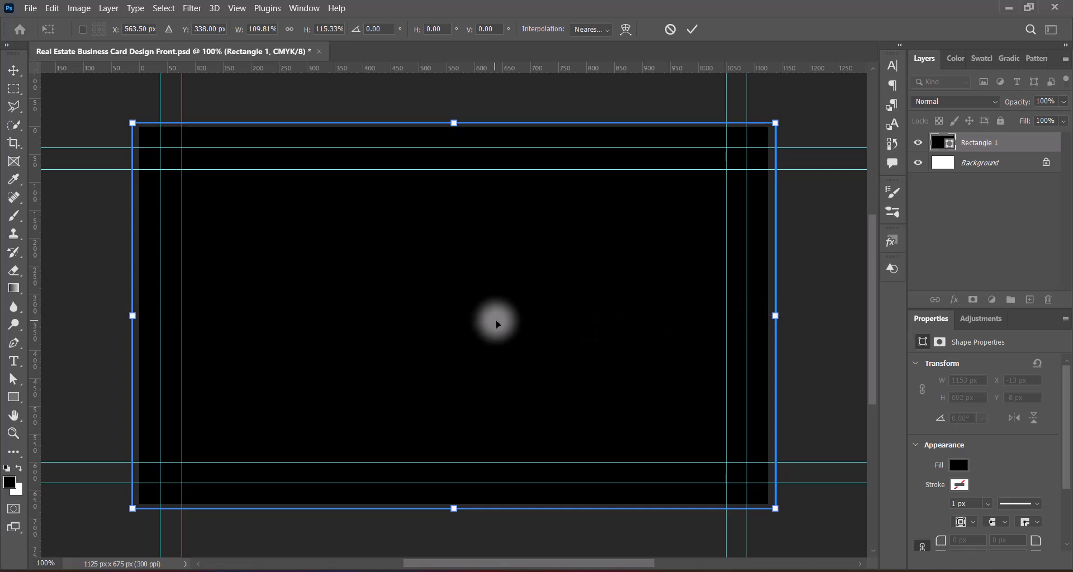
drag(495, 320, 495, 320)
key(Return)
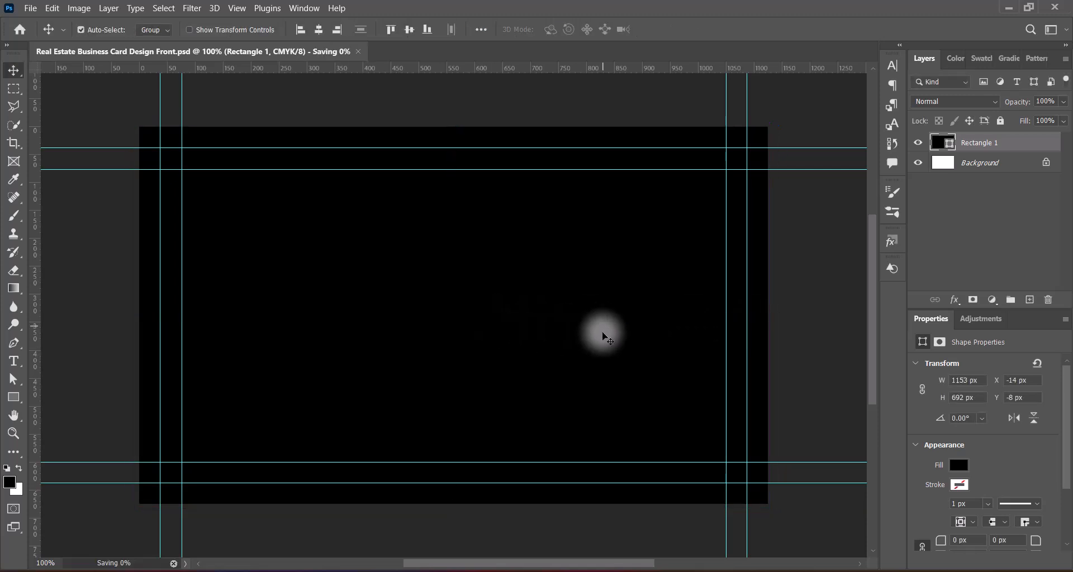
right_click(935, 141)
Step: Add a gradient overlay using a pale light-blue preset from the Blues group
click(940, 147)
click(567, 265)
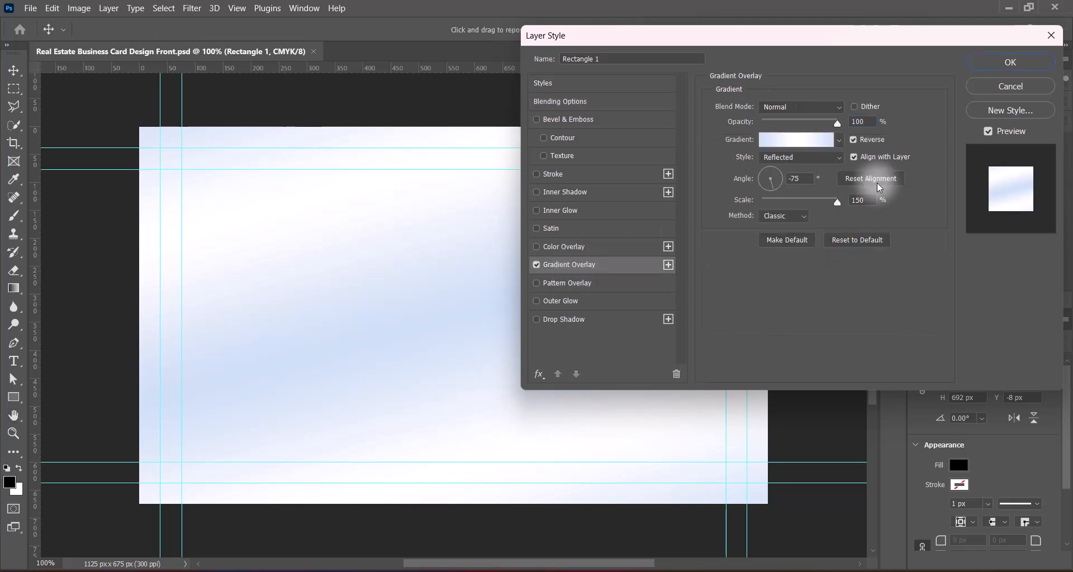
click(839, 140)
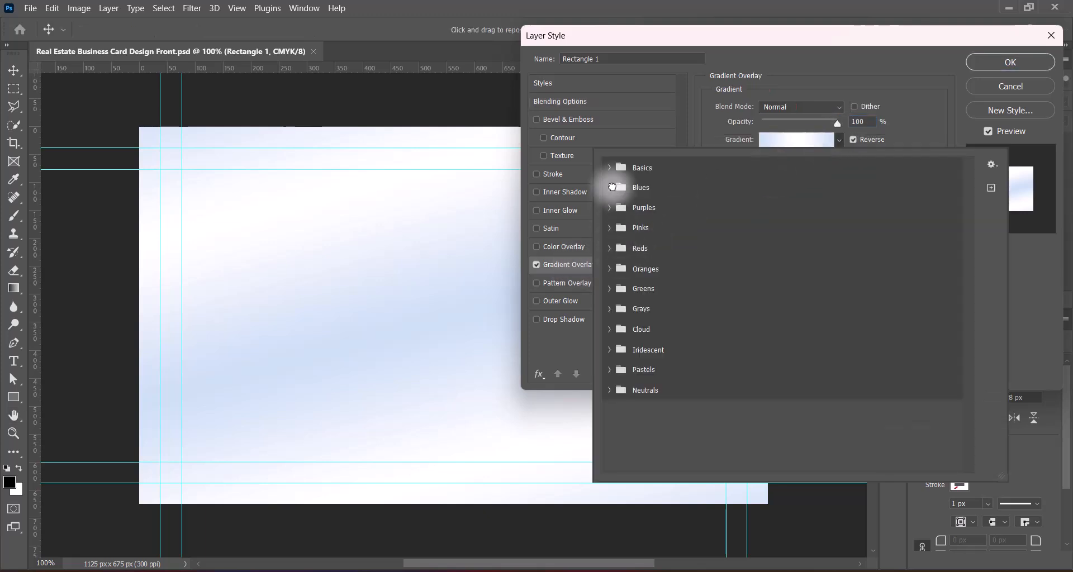
click(611, 187)
click(895, 212)
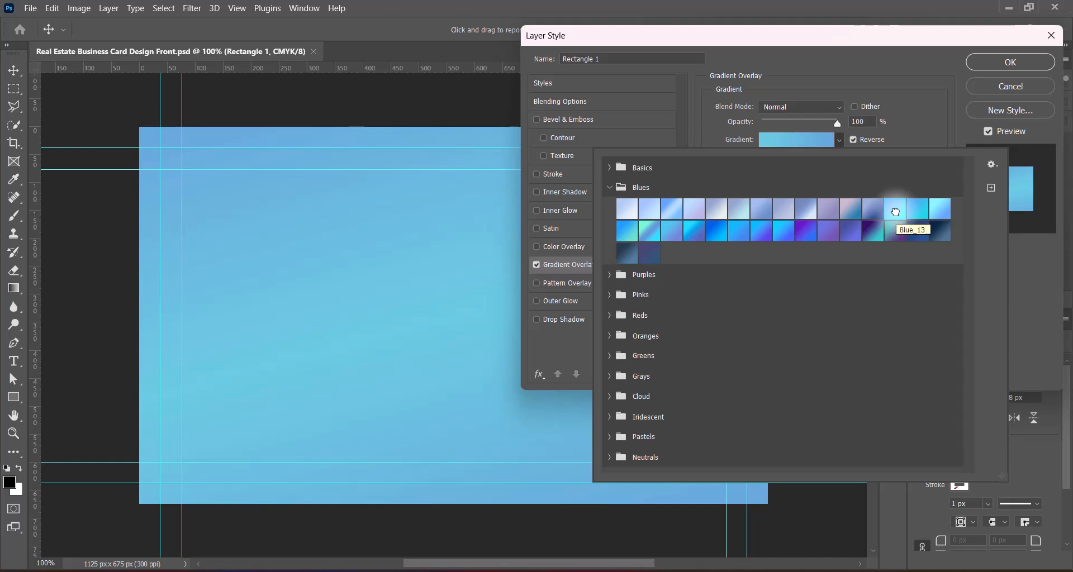
click(629, 210)
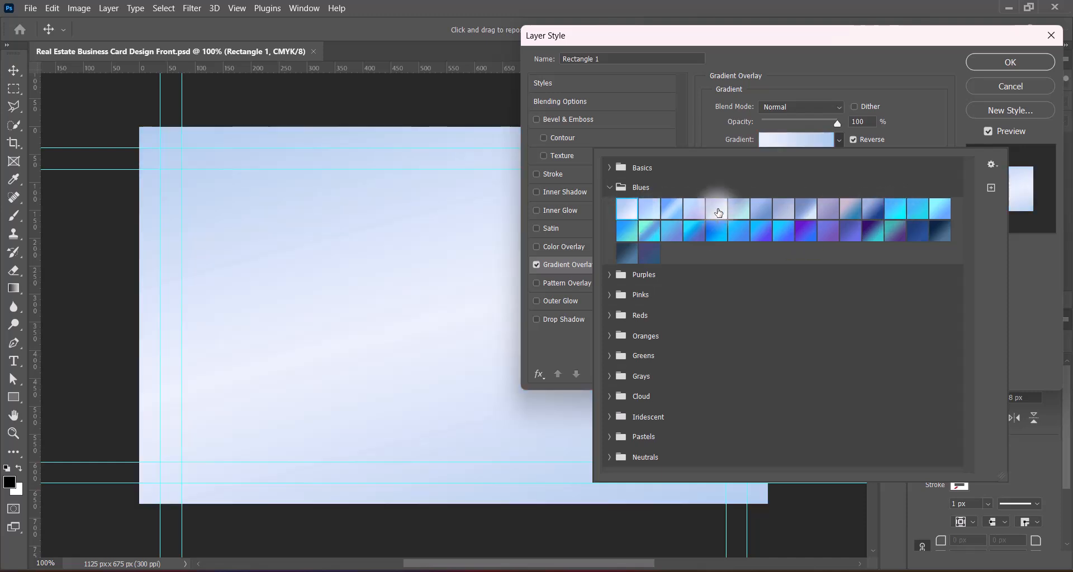
click(808, 214)
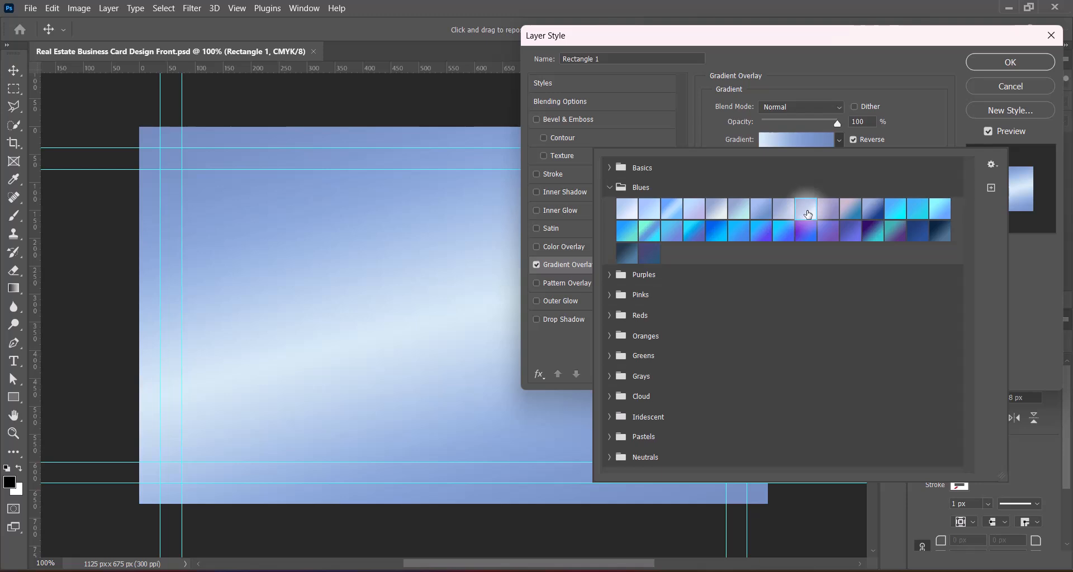
click(693, 210)
click(650, 211)
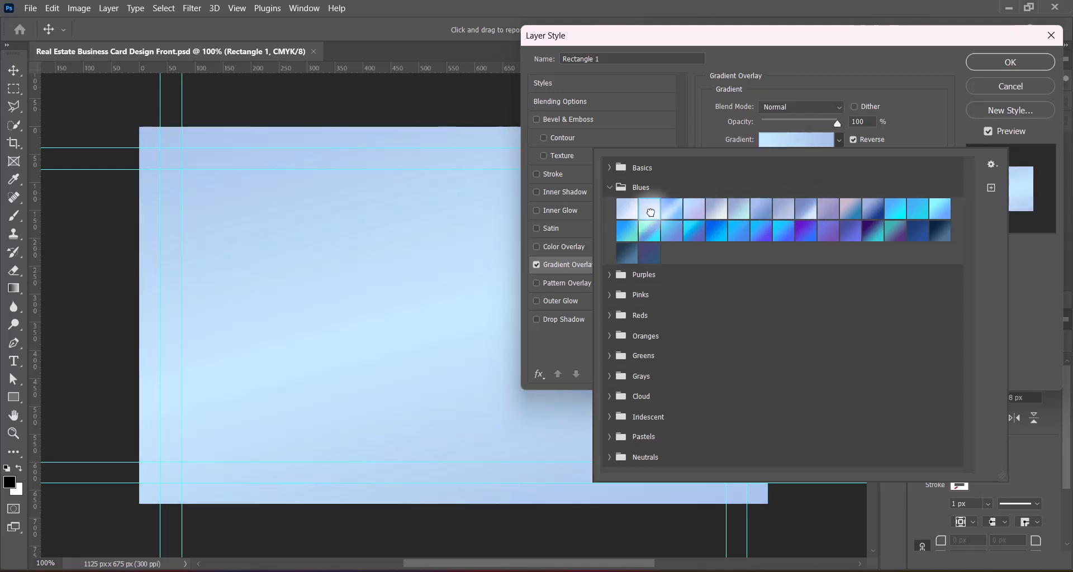
click(1020, 268)
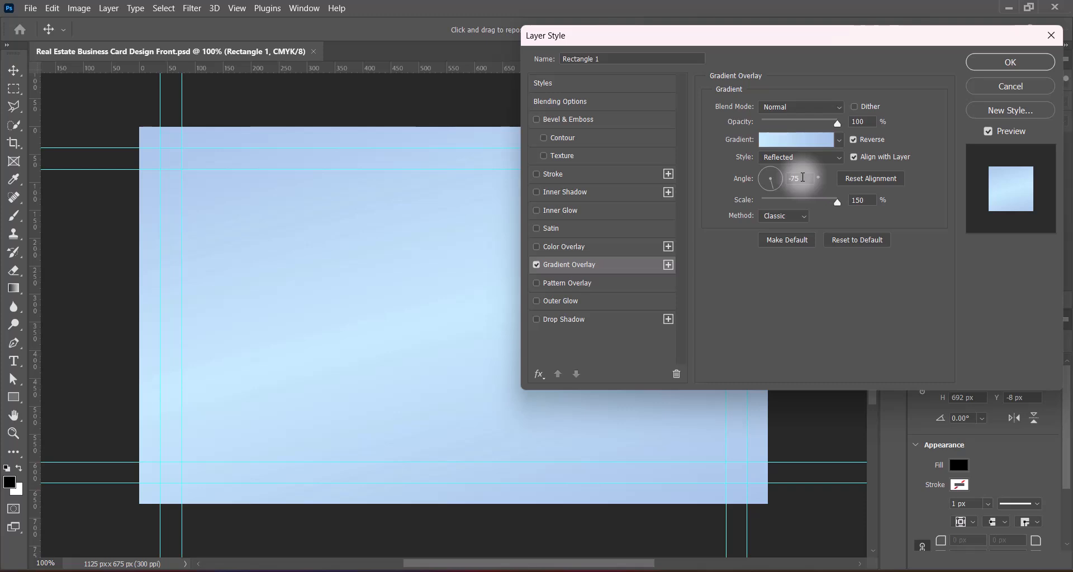
Step: Set the gradient angle to 60°, method Perceptual, and the right stop colour to #eef9ff
drag(772, 180, 774, 174)
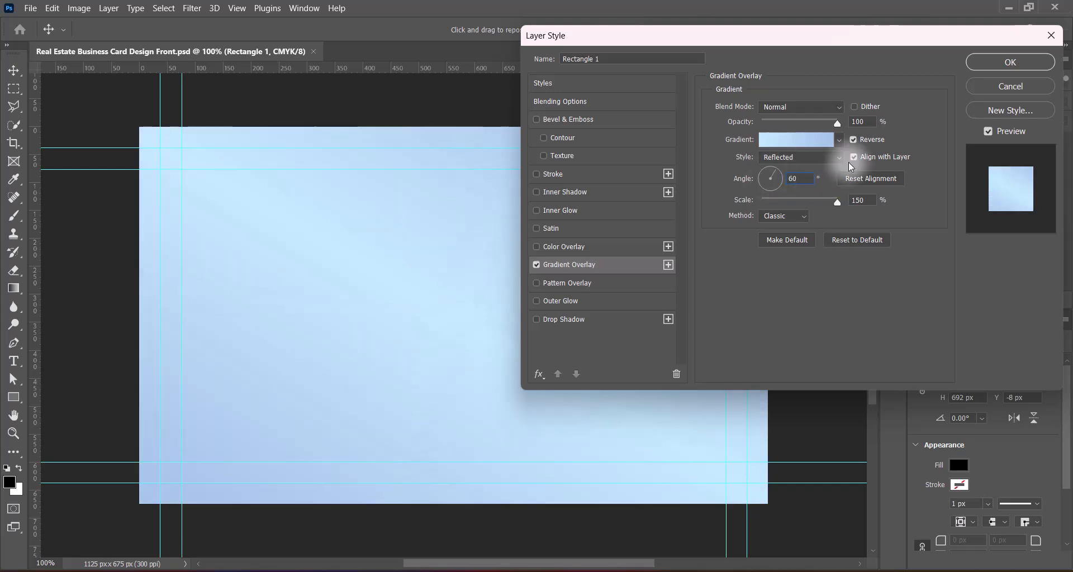
click(784, 215)
click(794, 226)
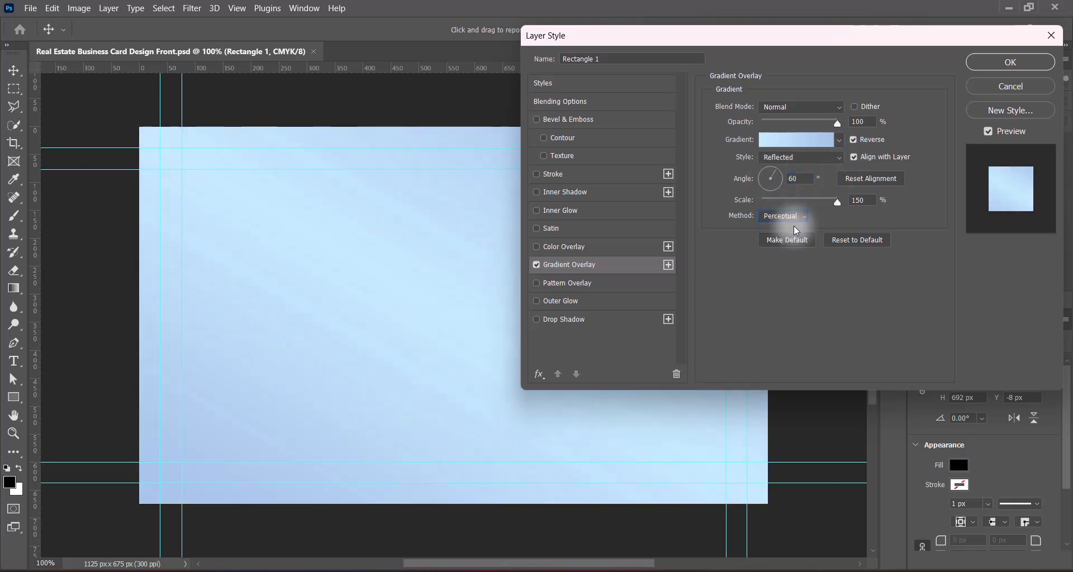
click(803, 142)
double_click(943, 347)
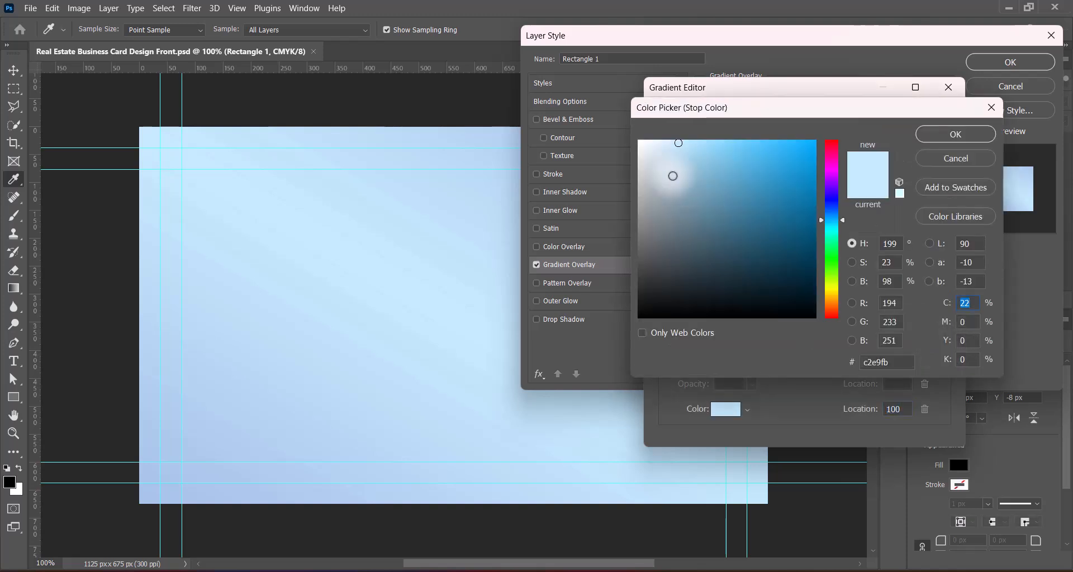
click(650, 141)
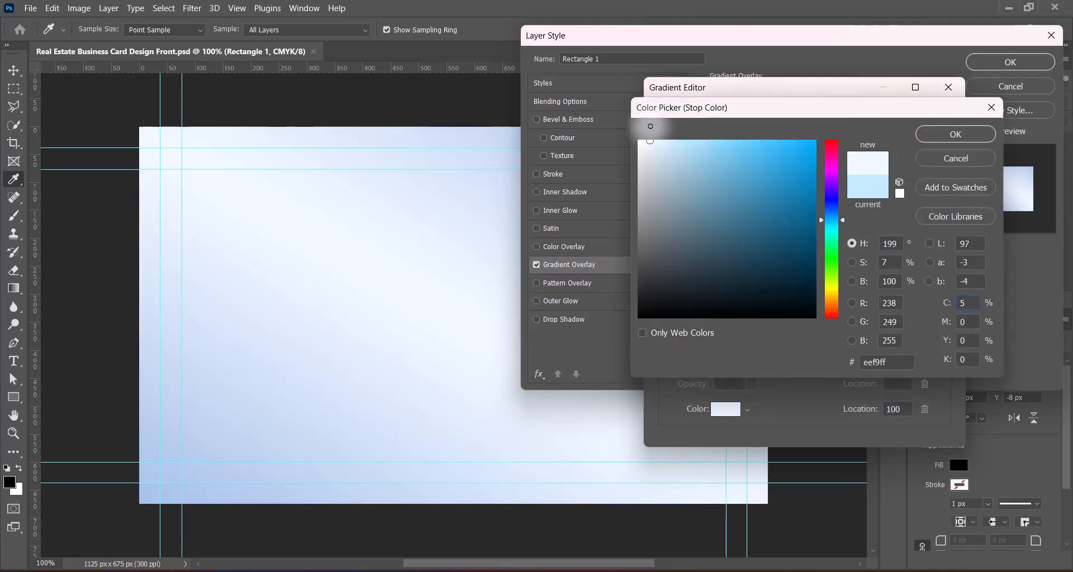
click(947, 144)
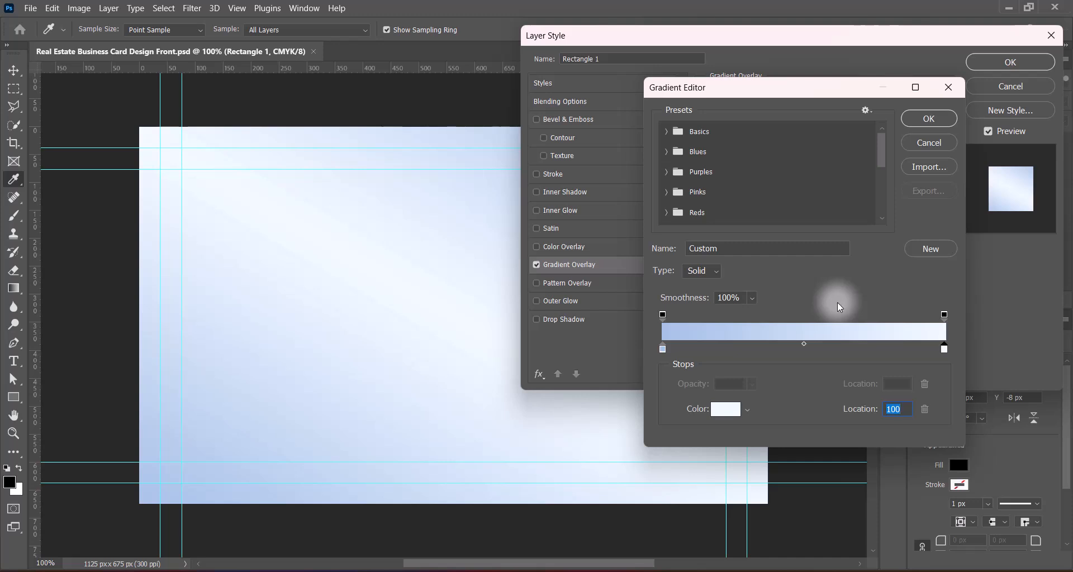
click(929, 123)
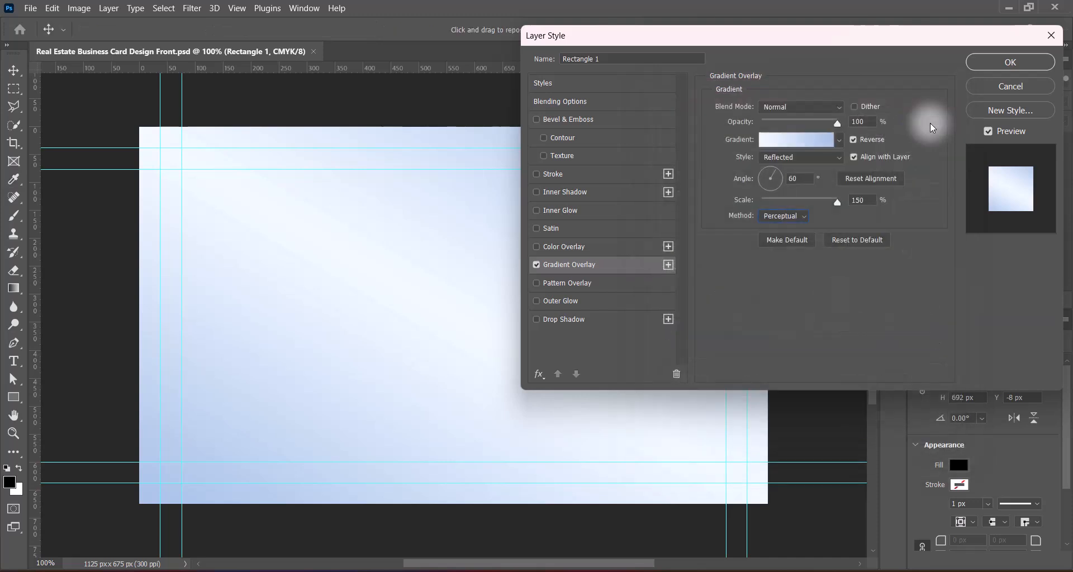
click(852, 140)
click(853, 140)
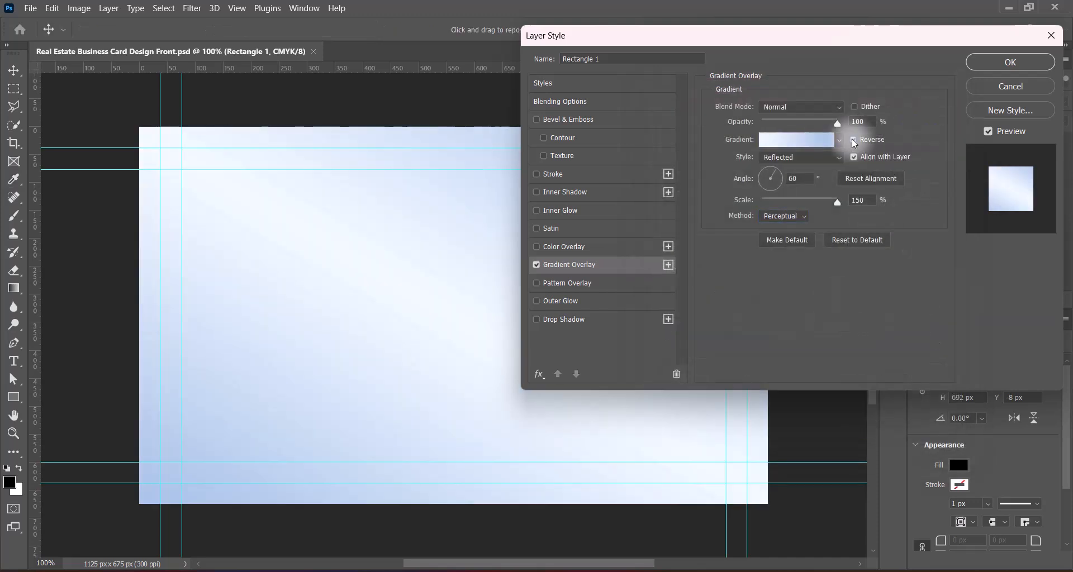
Step: Add a Water pattern texture to the bevel at maximum depth
click(544, 156)
click(562, 155)
click(761, 122)
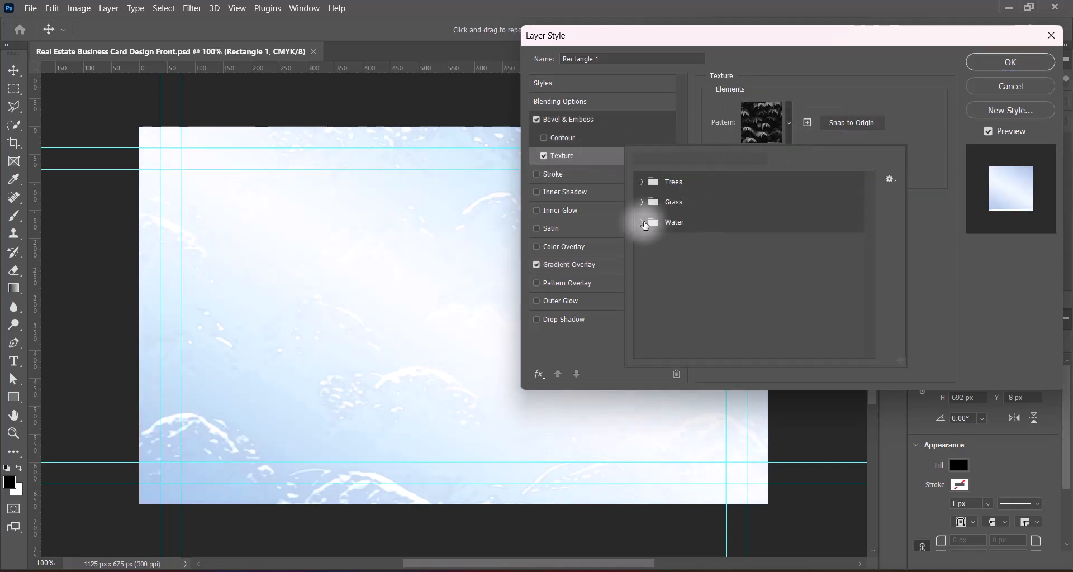
click(682, 244)
click(996, 321)
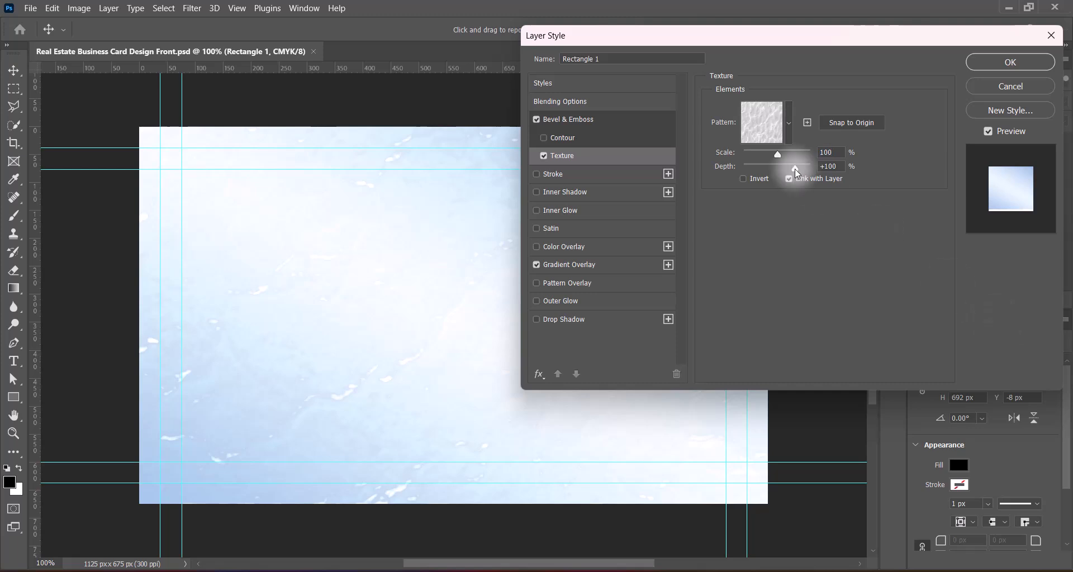
drag(795, 169, 866, 169)
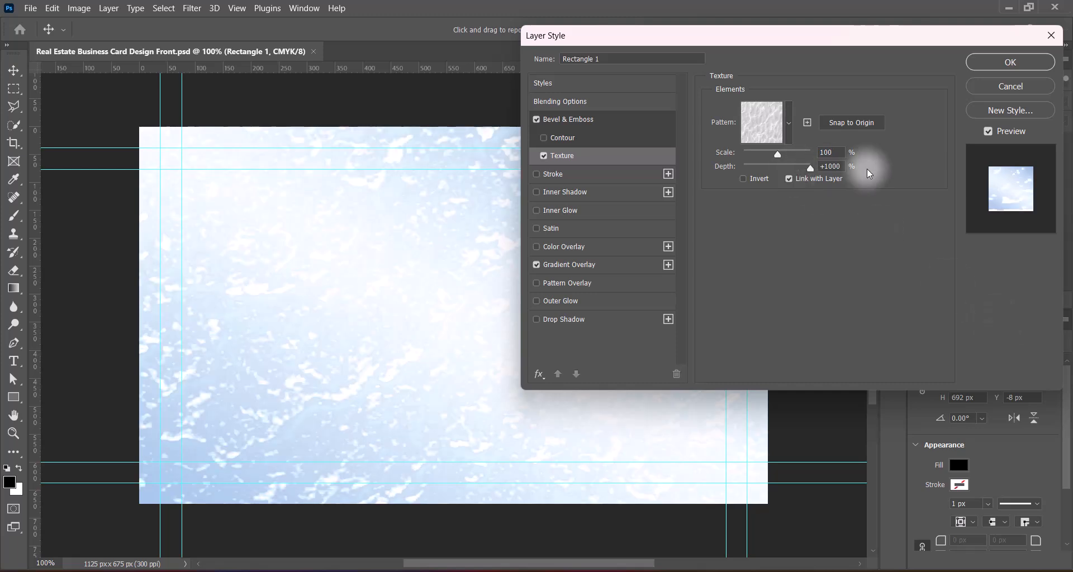
Step: Set the bevel highlight mode to Hard Light and the shadow mode to Vivid Light
click(584, 124)
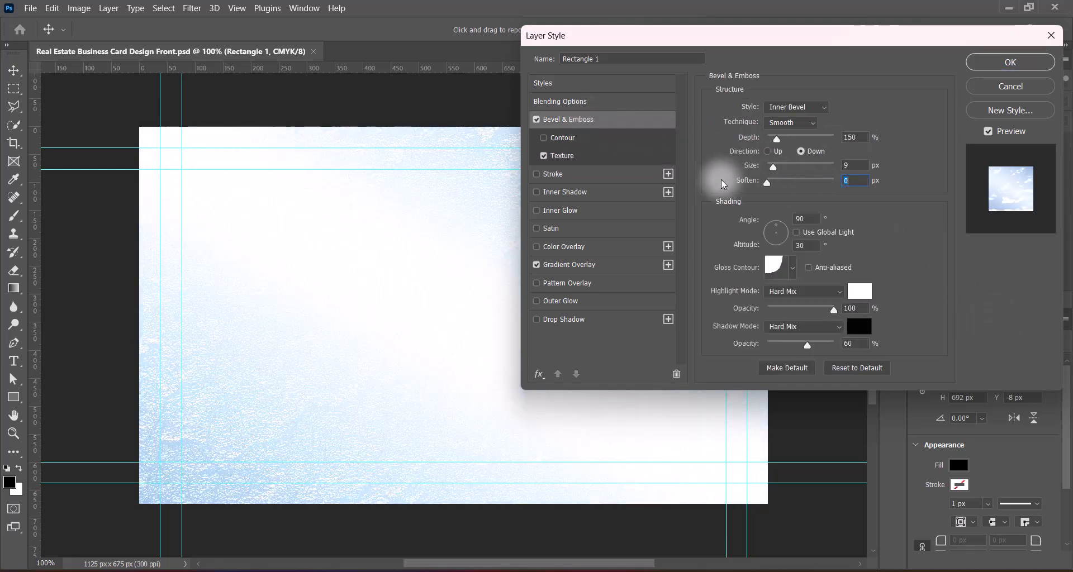
click(817, 296)
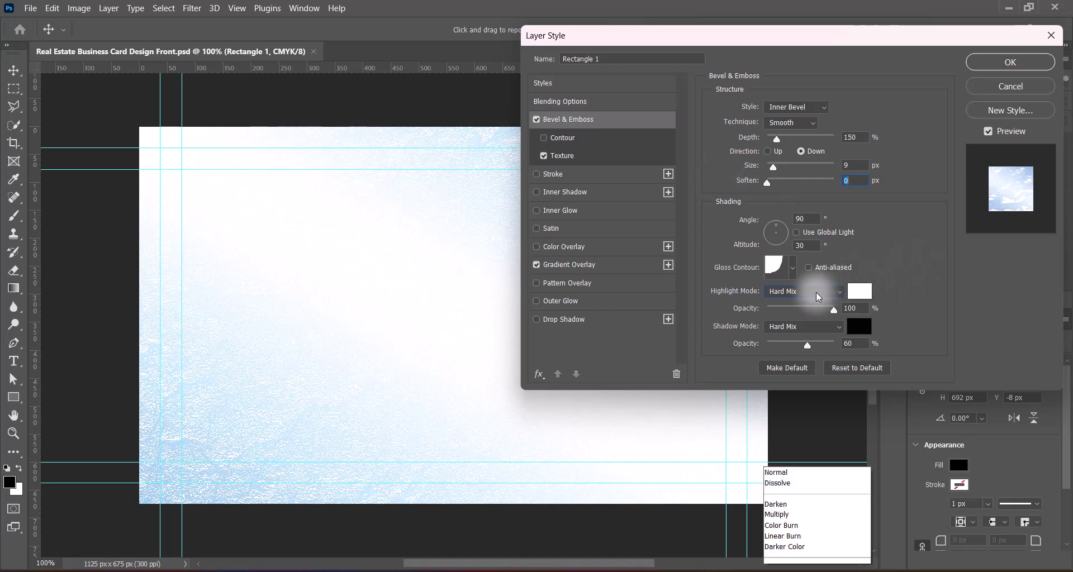
click(790, 395)
click(799, 329)
click(788, 405)
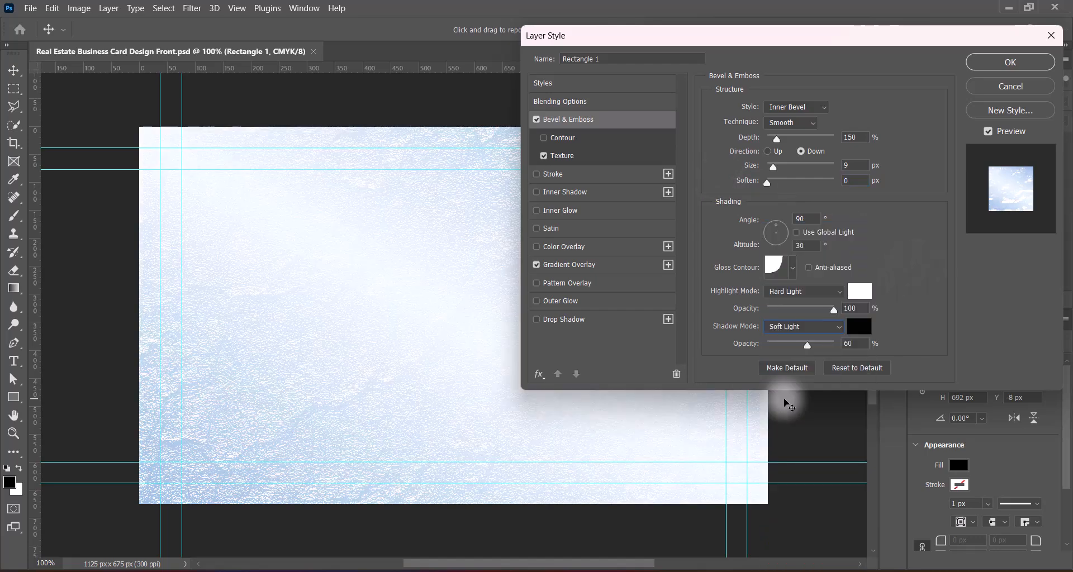
click(803, 327)
click(786, 390)
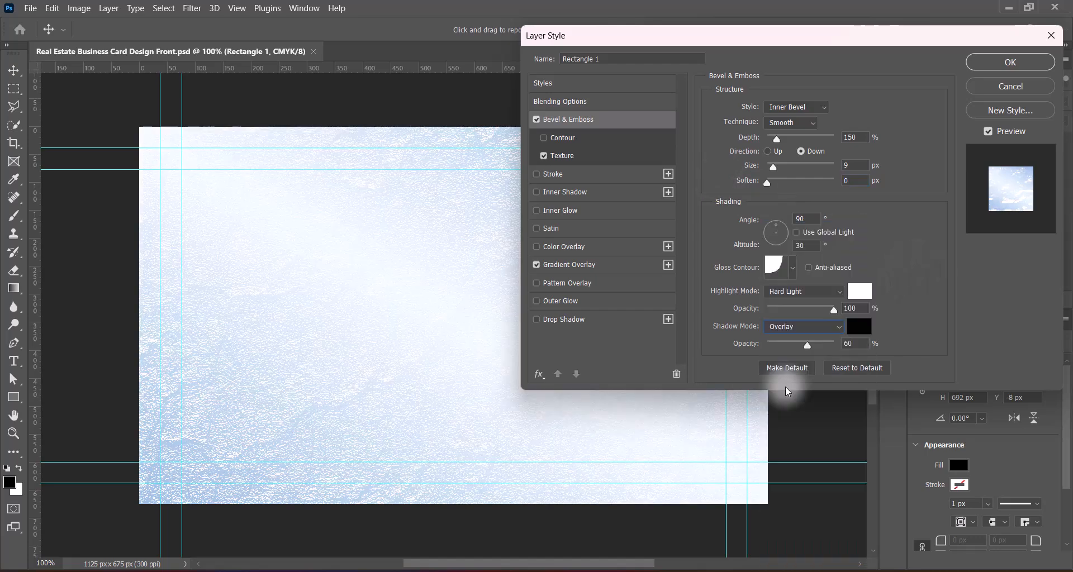
click(790, 332)
click(784, 420)
Step: Compare gloss contour presets and settle on the multi-peak contour
click(792, 268)
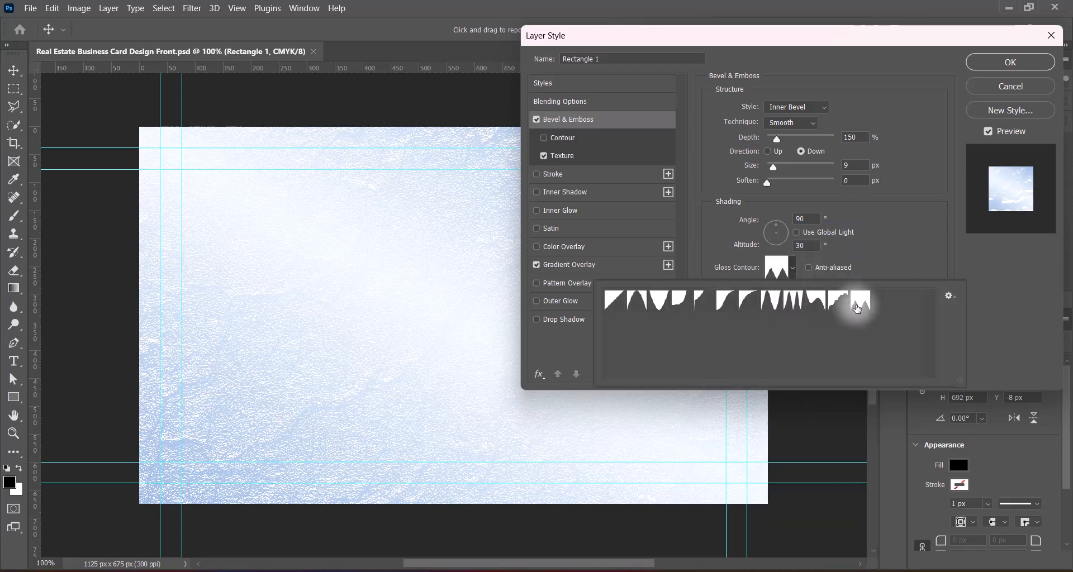
click(860, 300)
click(796, 302)
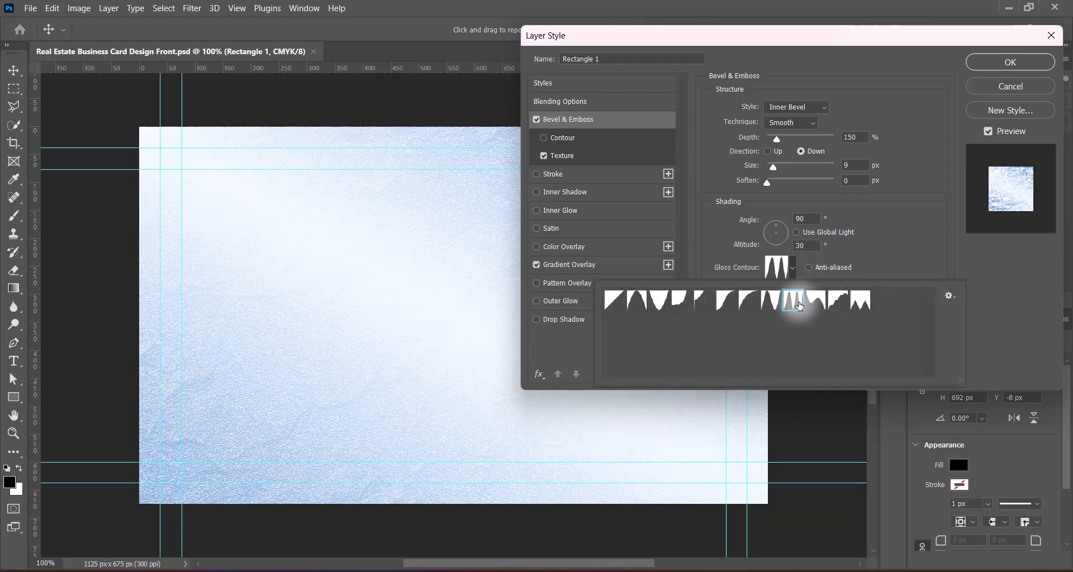
click(743, 301)
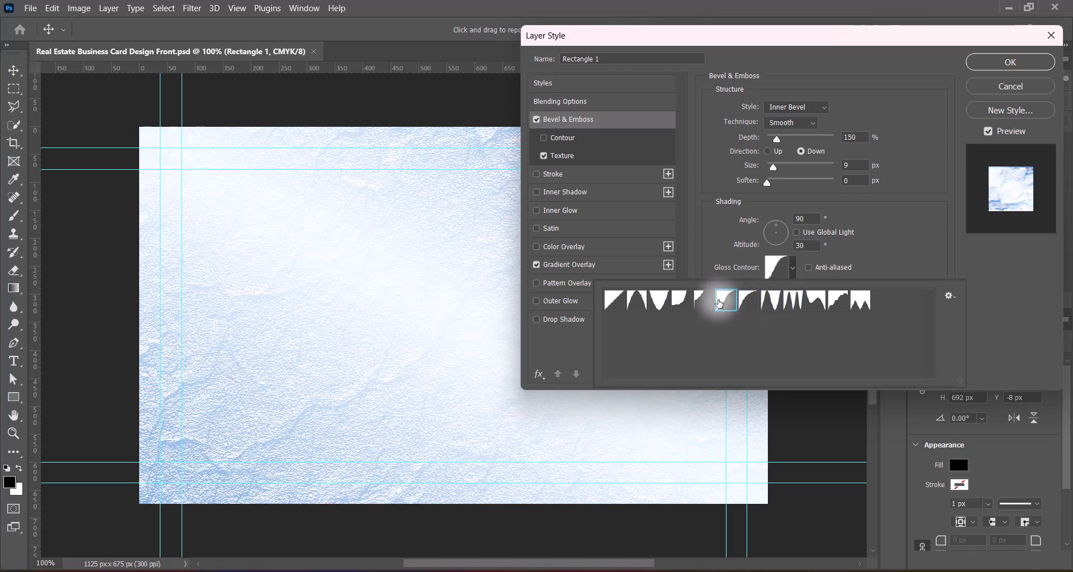
click(699, 303)
click(681, 302)
click(661, 302)
click(640, 303)
click(772, 302)
click(792, 303)
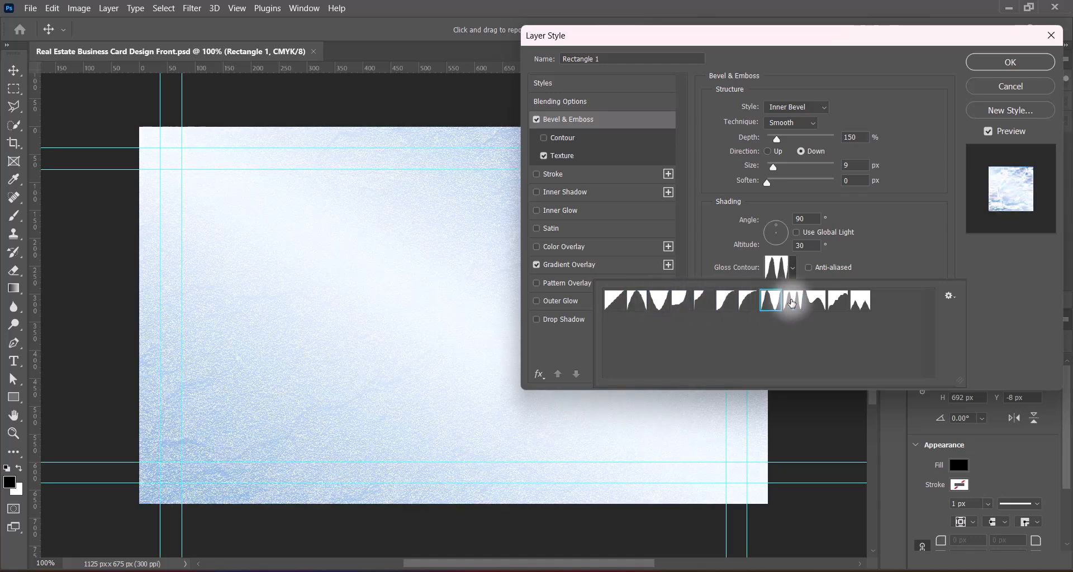
click(998, 283)
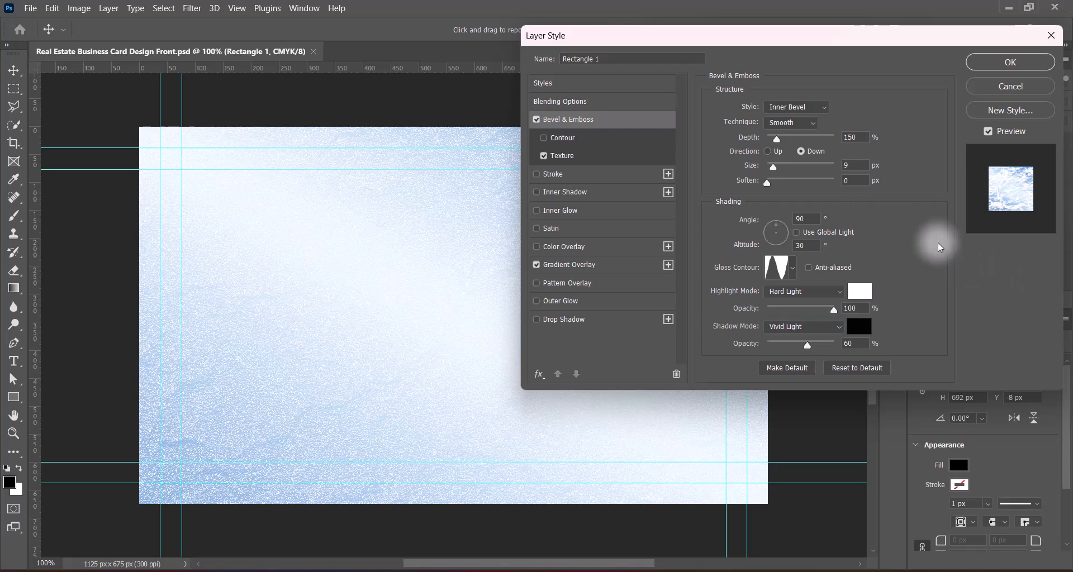
Step: Set bevel depth 1000, size 250 px, direction Up, with a double-peak gloss contour
drag(777, 139, 961, 143)
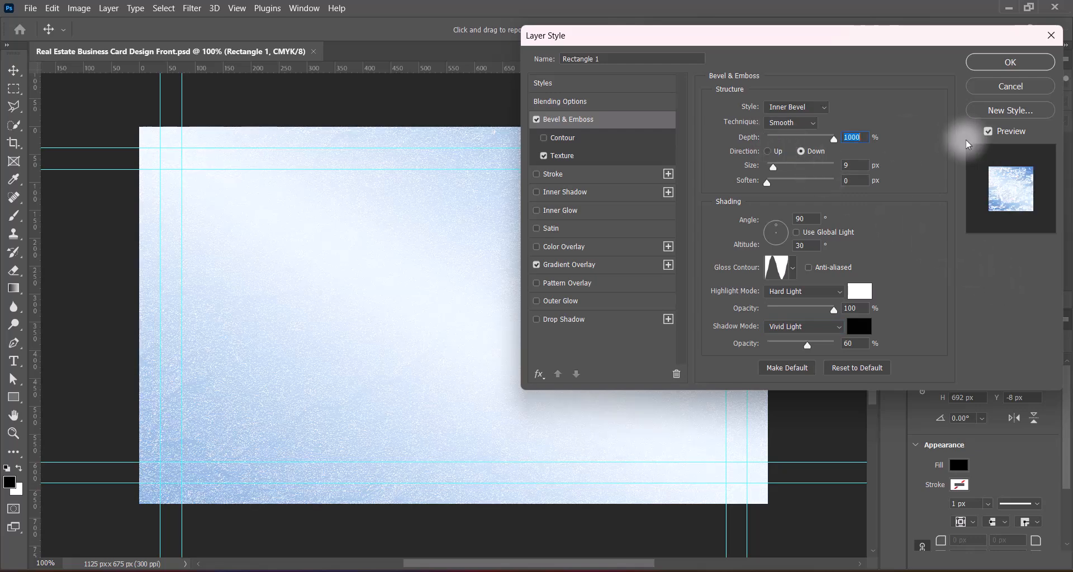
drag(773, 168, 890, 177)
click(767, 152)
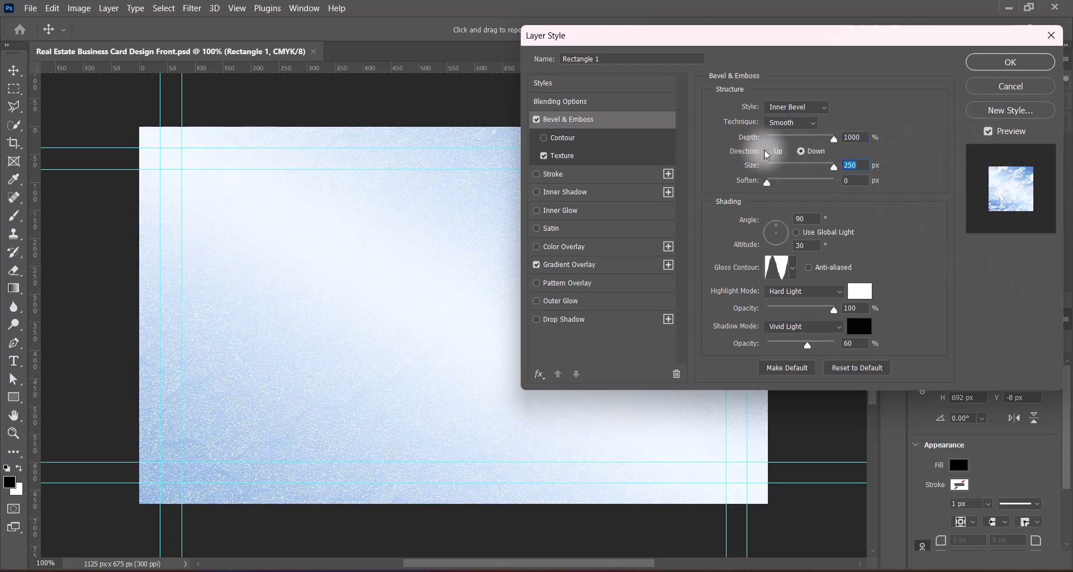
click(792, 268)
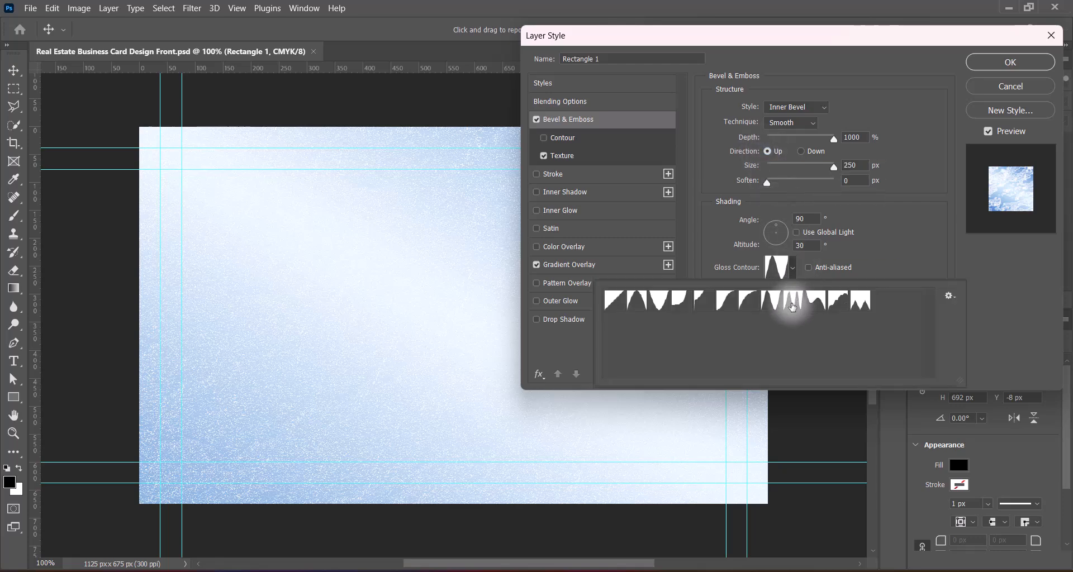
click(791, 307)
click(773, 304)
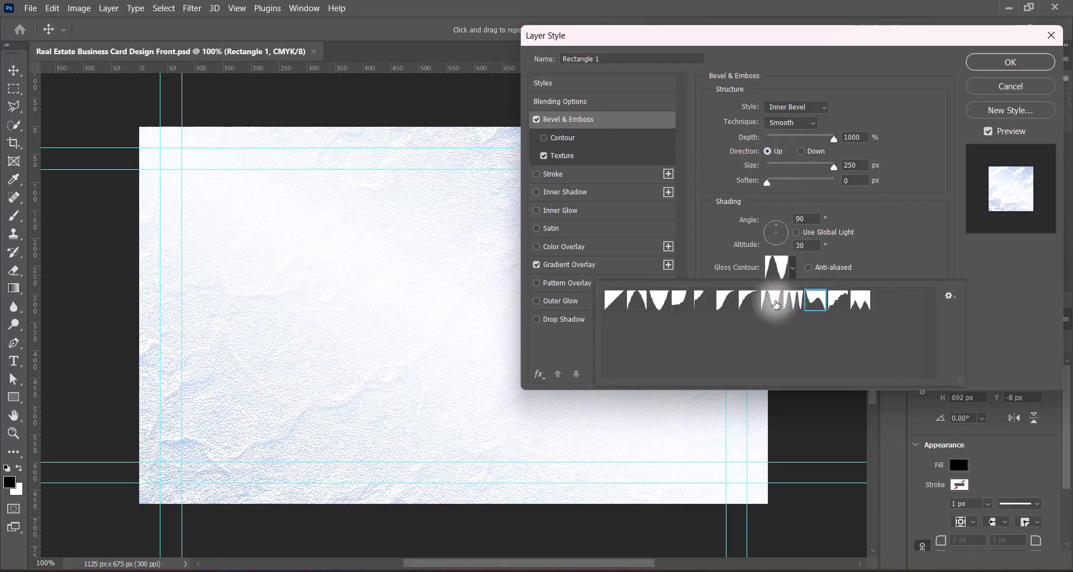
click(752, 303)
click(770, 304)
click(1004, 280)
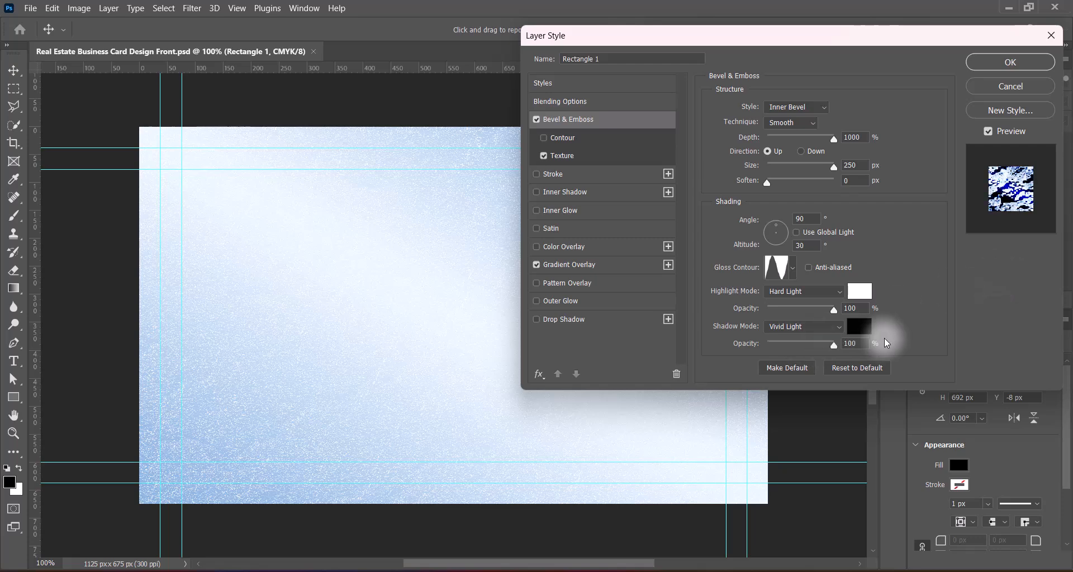
Step: Lower the shadow opacity to 45, then refine the texture's scale and depth
drag(806, 345, 835, 347)
text(45)
click(965, 269)
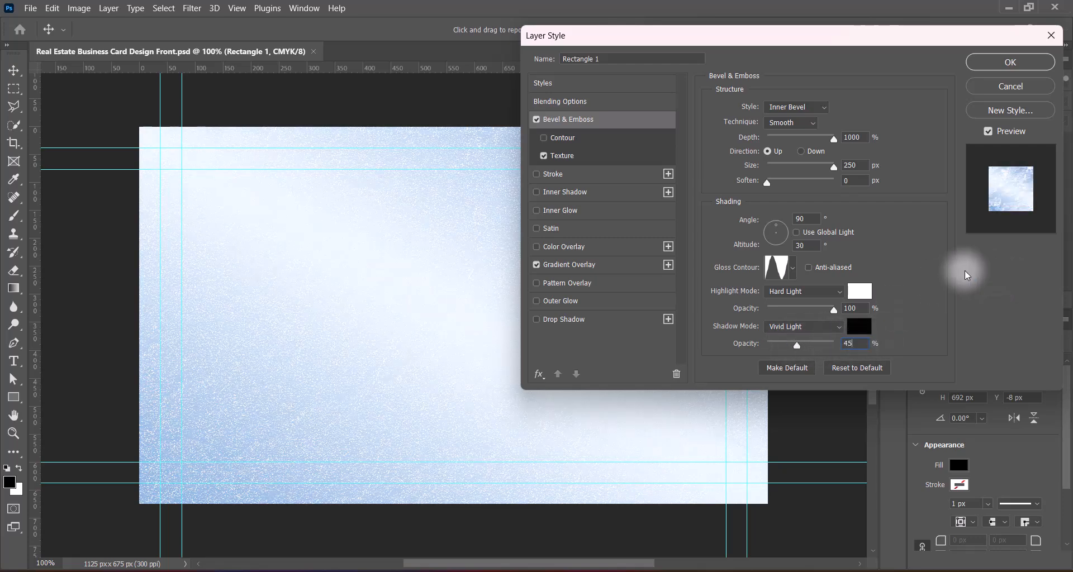
click(594, 156)
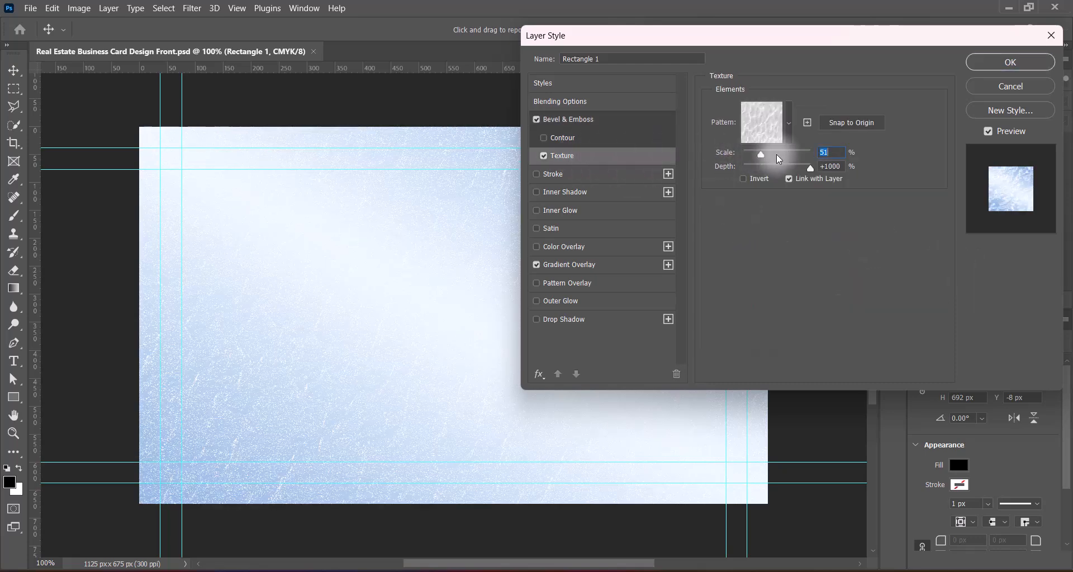
mouse_move(776, 154)
mouse_down()
mouse_move(753, 157)
mouse_move(841, 160)
mouse_move(784, 157)
mouse_up()
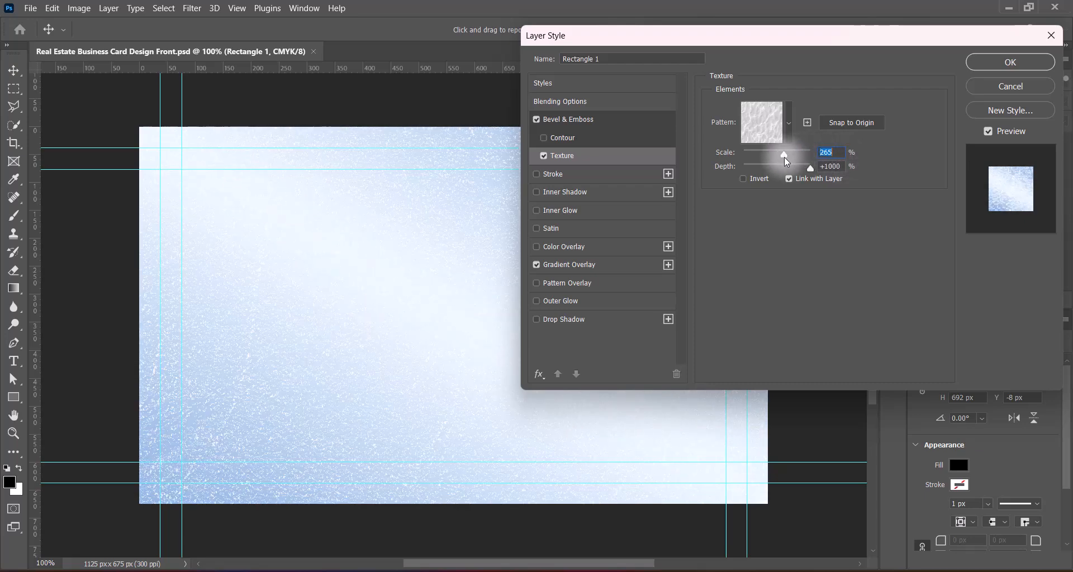
text(300)
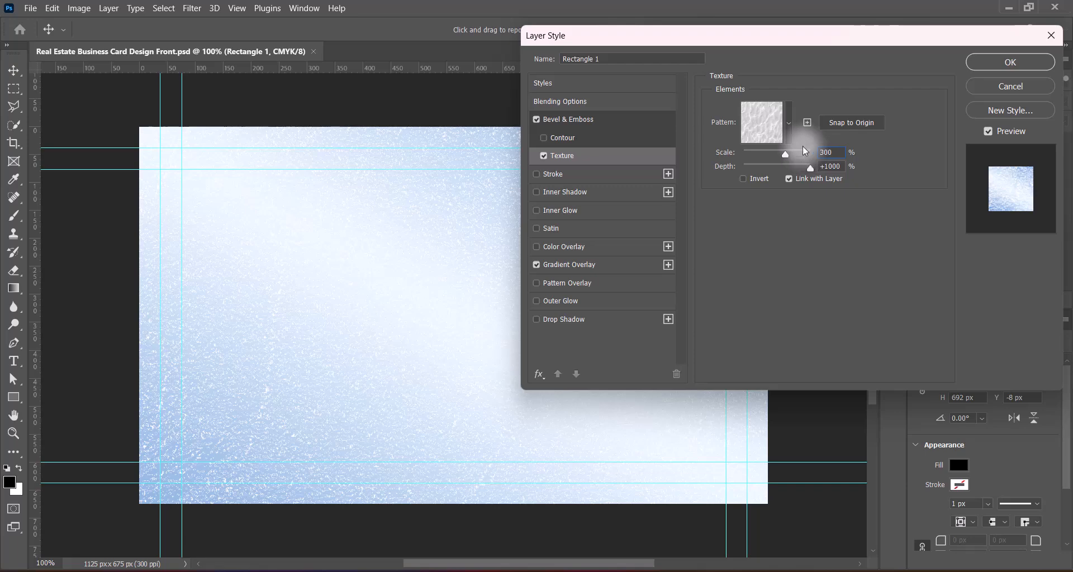
drag(730, 38, 739, 60)
drag(833, 174, 823, 173)
text(600)
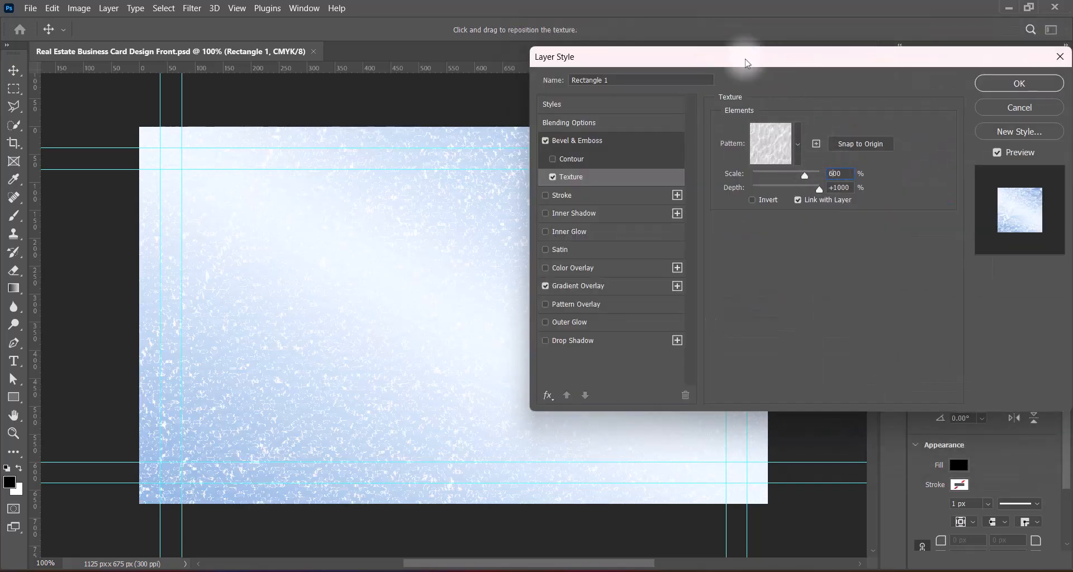
drag(744, 59, 800, 58)
mouse_move(874, 189)
mouse_down()
mouse_move(842, 189)
mouse_move(916, 190)
mouse_move(884, 173)
mouse_up()
text(4)
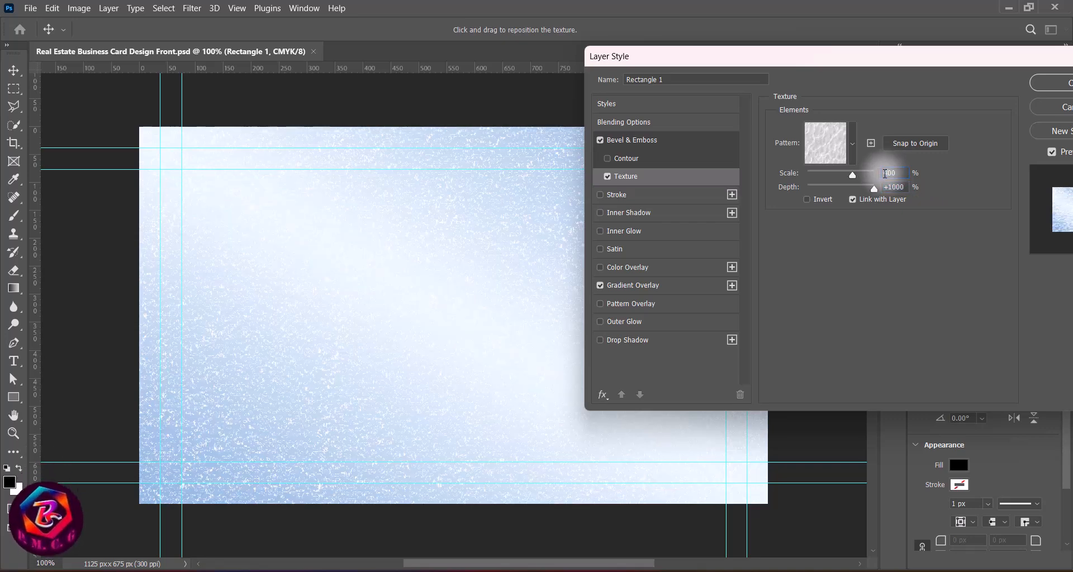
Step: Switch the bevel's gloss contour to the ring-shaped preset
click(624, 142)
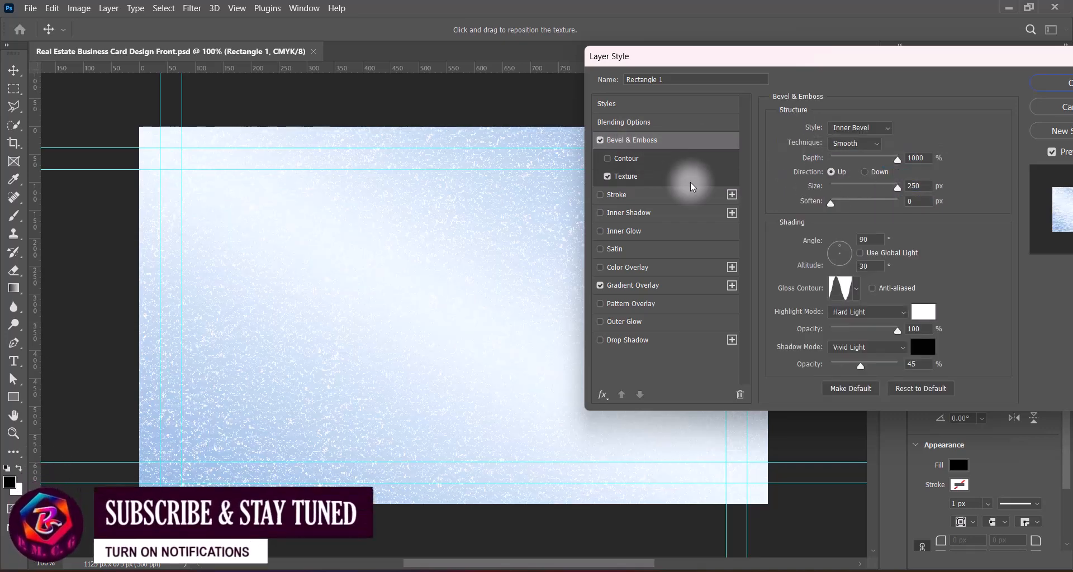
click(856, 288)
click(880, 323)
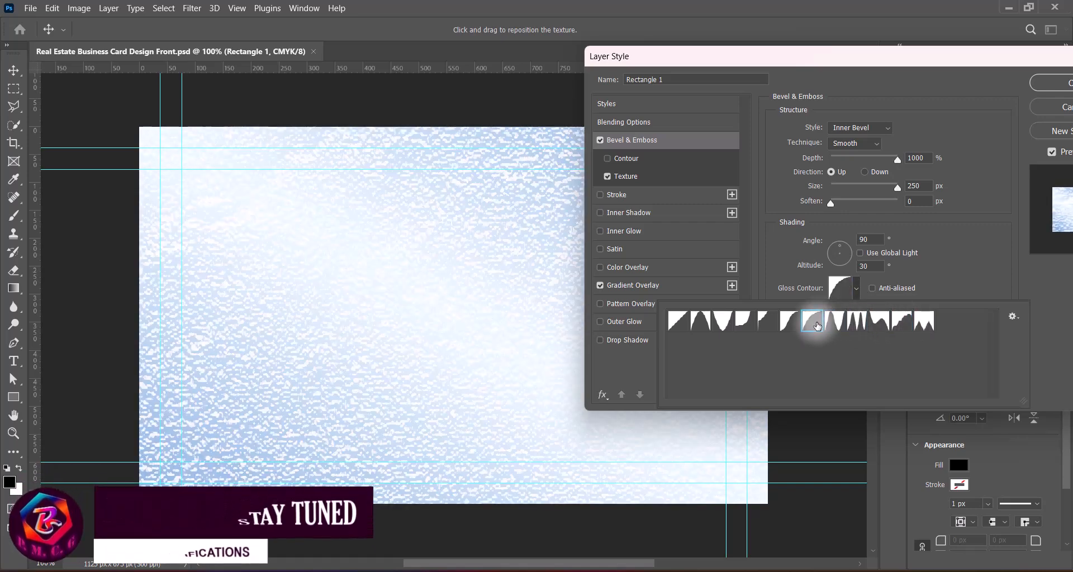
click(789, 322)
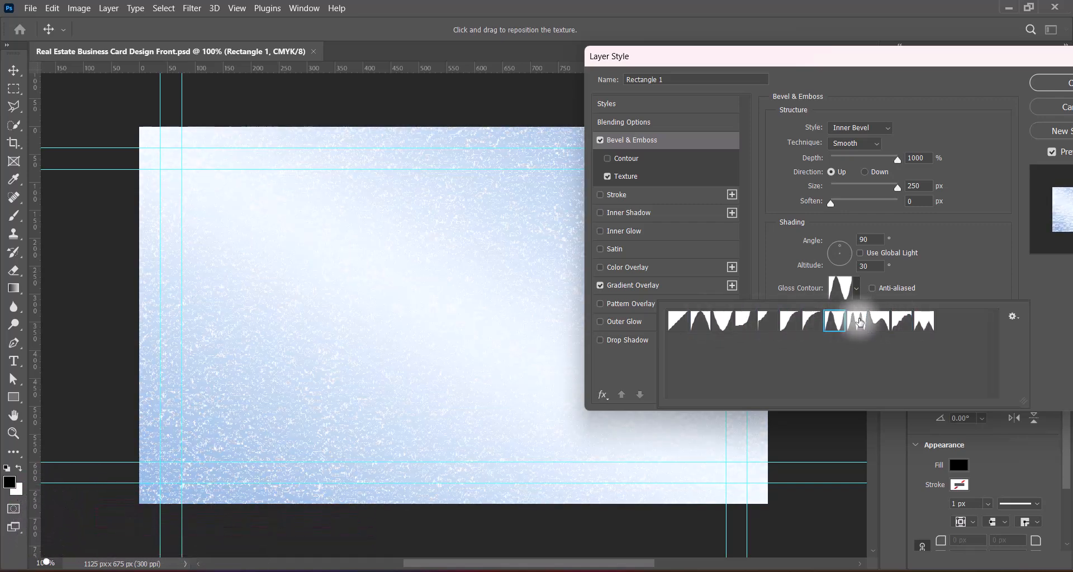
click(856, 322)
click(836, 322)
click(982, 258)
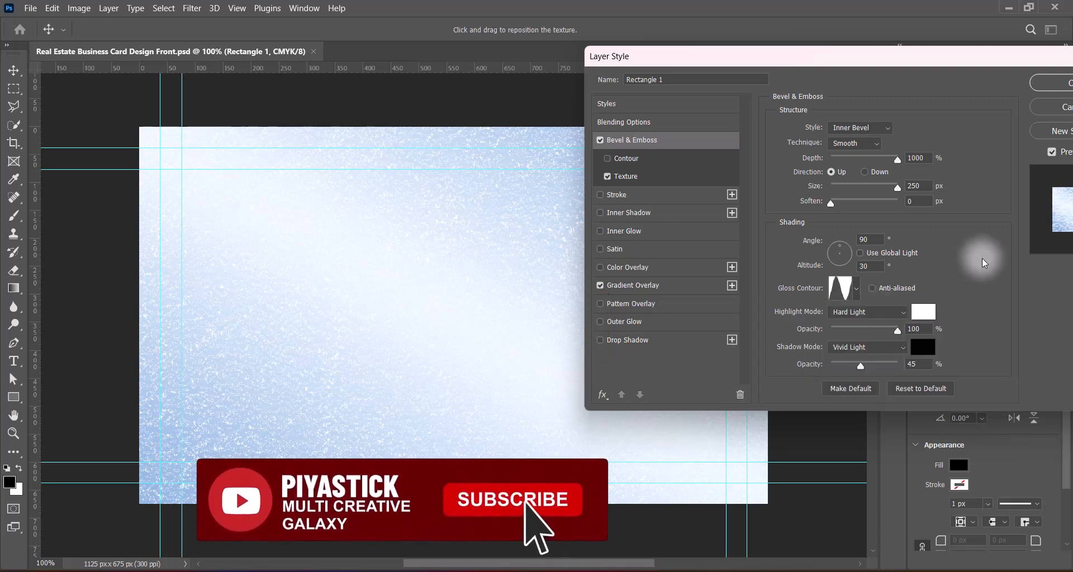
Step: Set the bevel soften to 2 px and shadow opacity to 60%, then apply the style
drag(926, 206, 853, 203)
text(3)
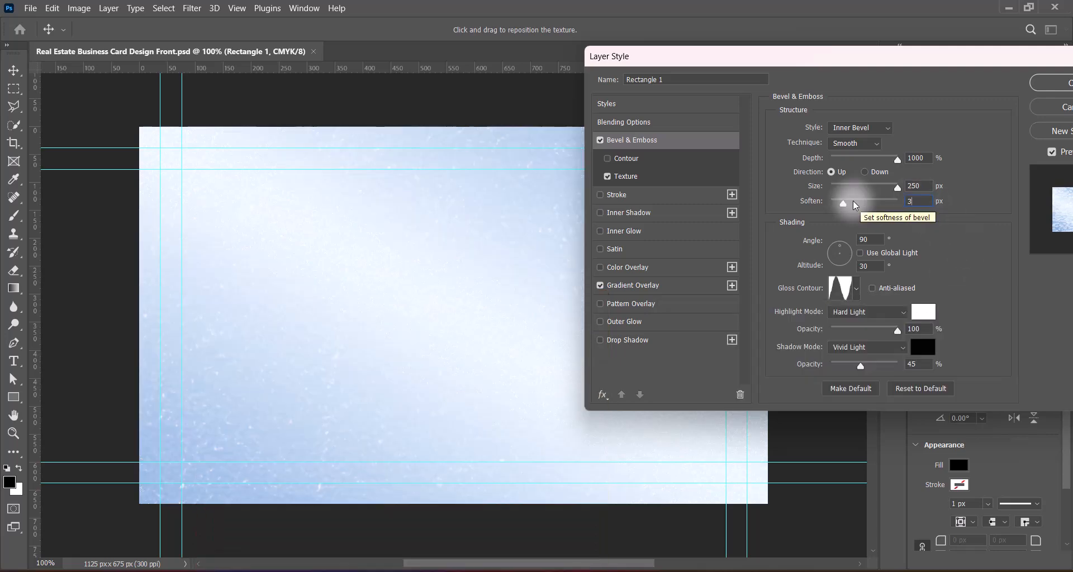
drag(922, 203, 893, 203)
text(2)
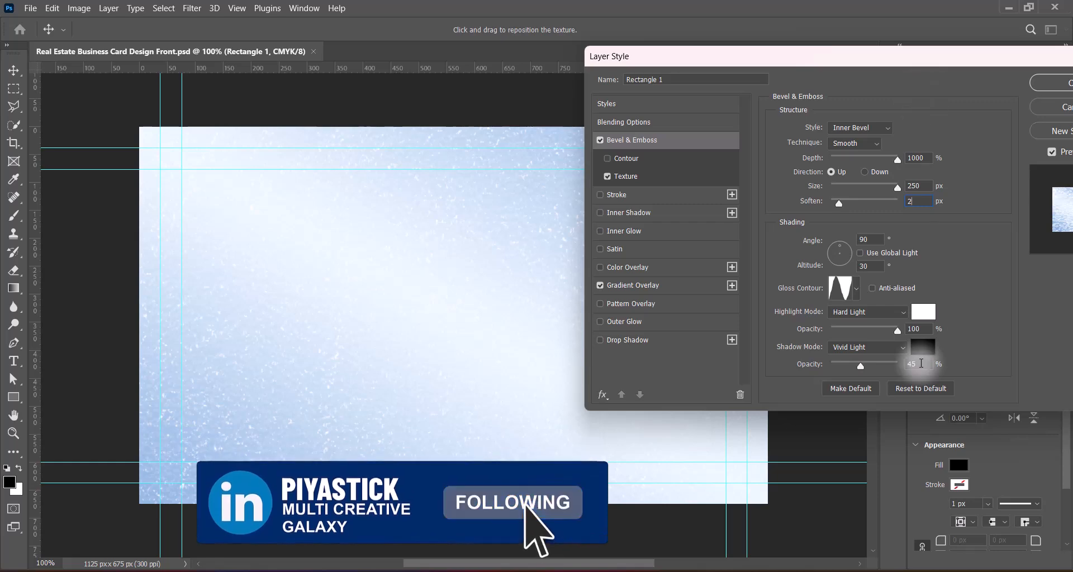
drag(922, 364, 882, 371)
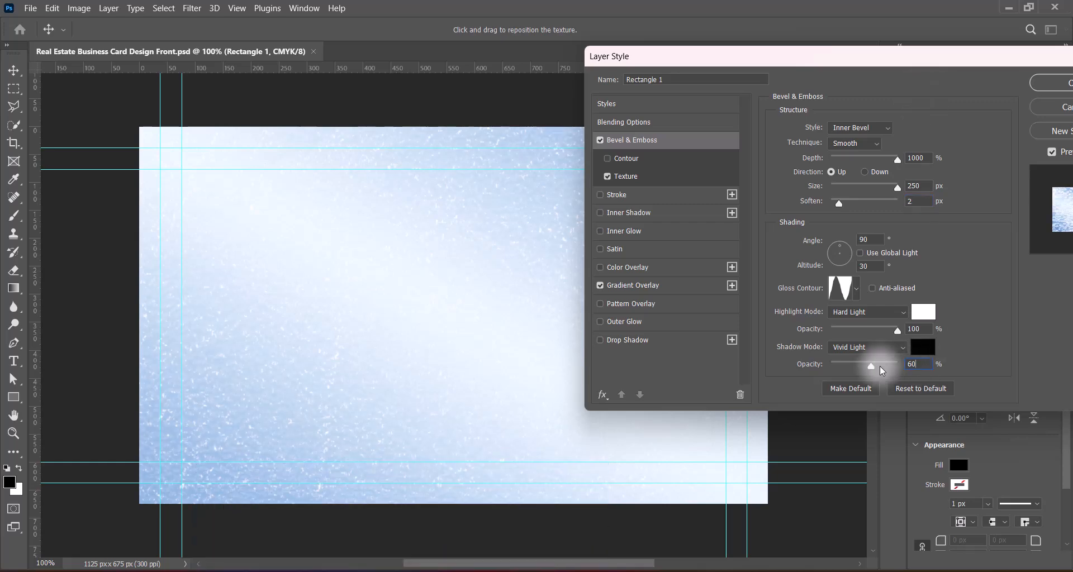
text(60)
drag(984, 58, 783, 76)
click(860, 100)
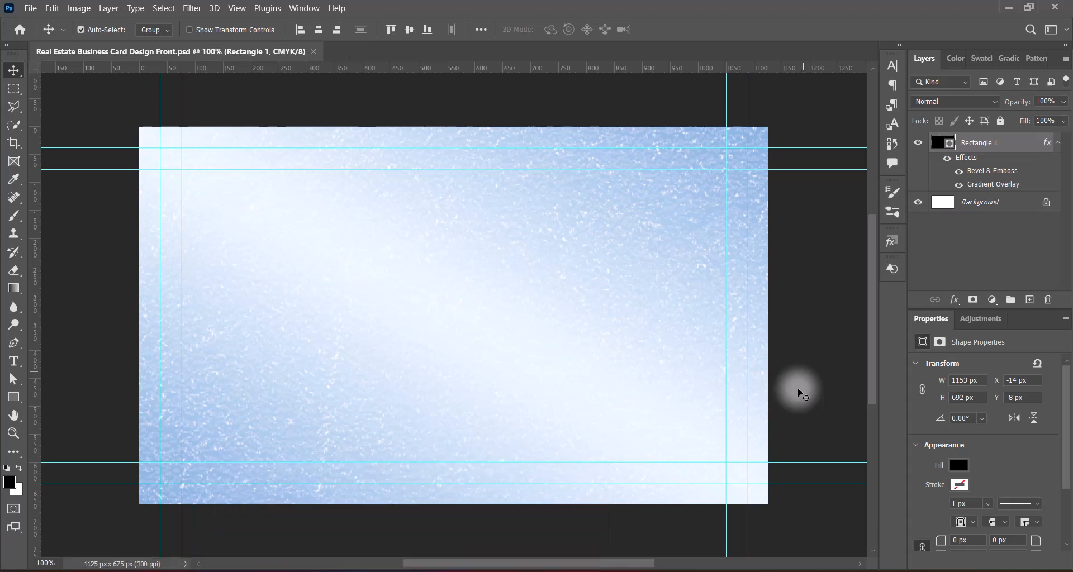
Step: Paste the 3-D block pattern and scale it to about 183% (1165 × 776 px) over the card
key(ctrl+v)
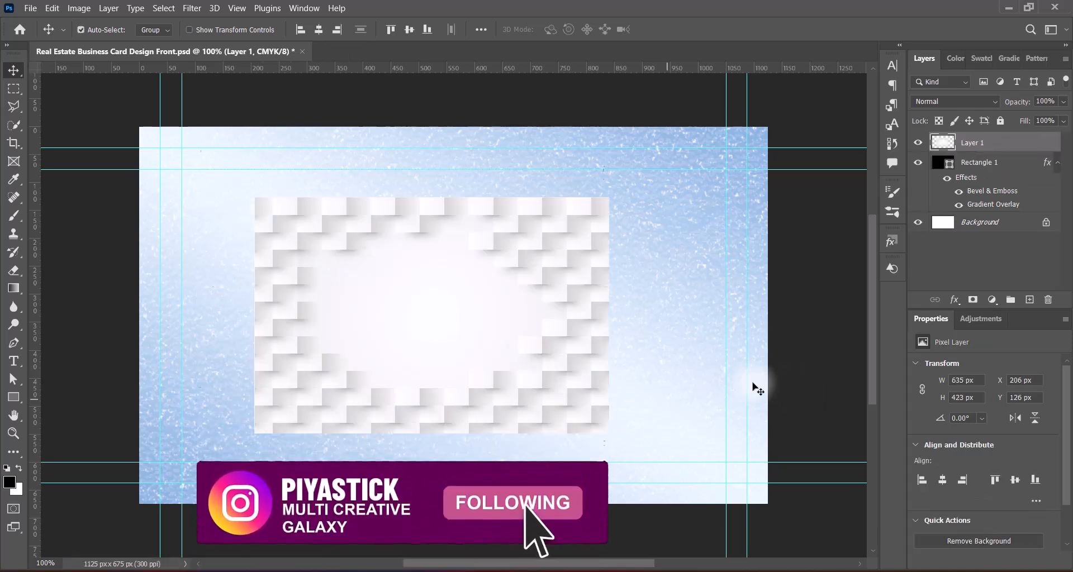
key(ctrl+t)
drag(432, 434, 431, 503)
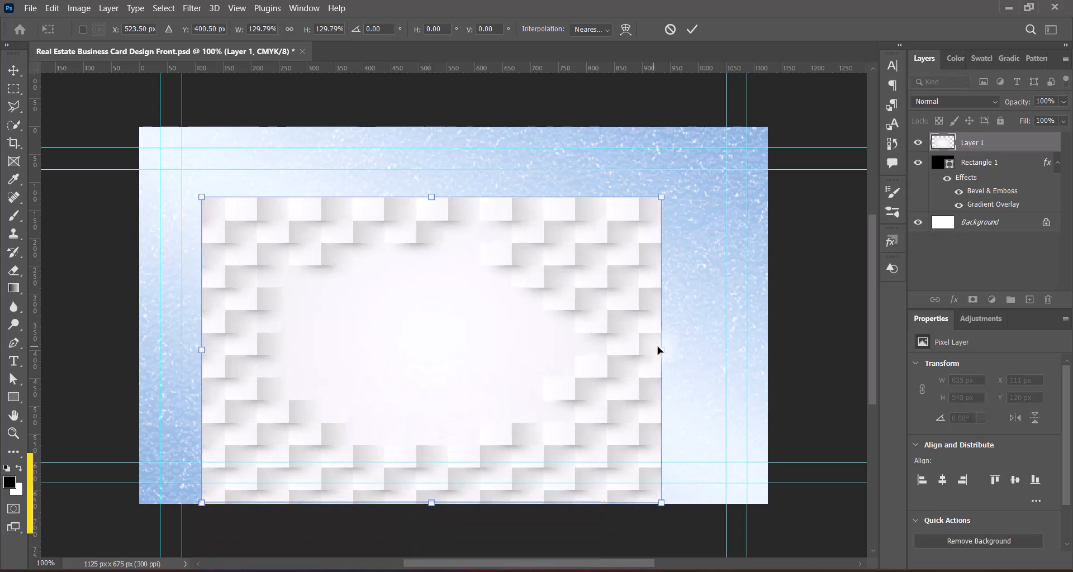
drag(656, 349, 773, 352)
drag(488, 159, 484, 121)
drag(175, 334, 131, 334)
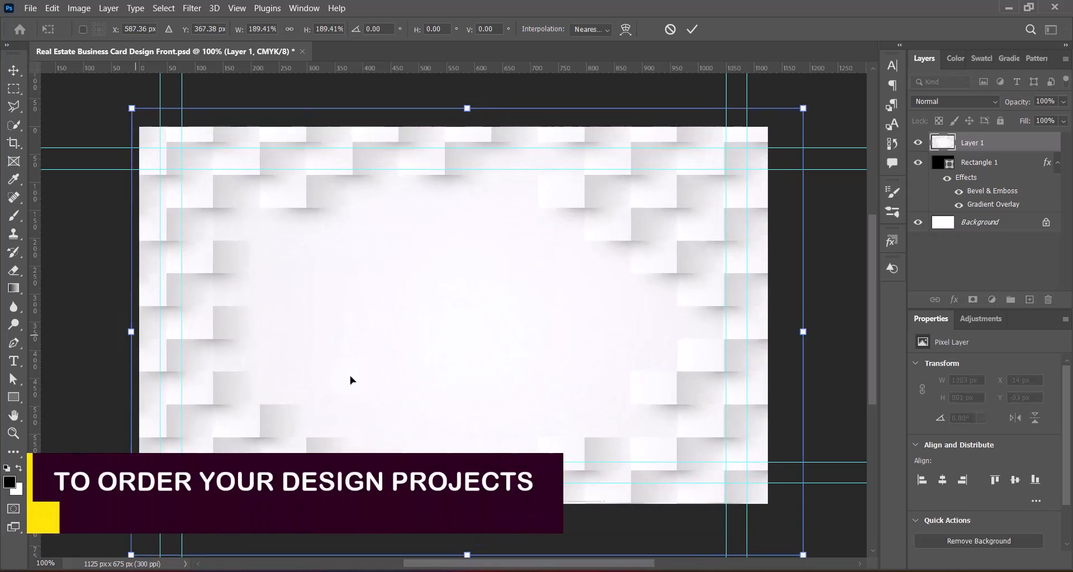
drag(803, 554, 778, 531)
drag(517, 347, 514, 344)
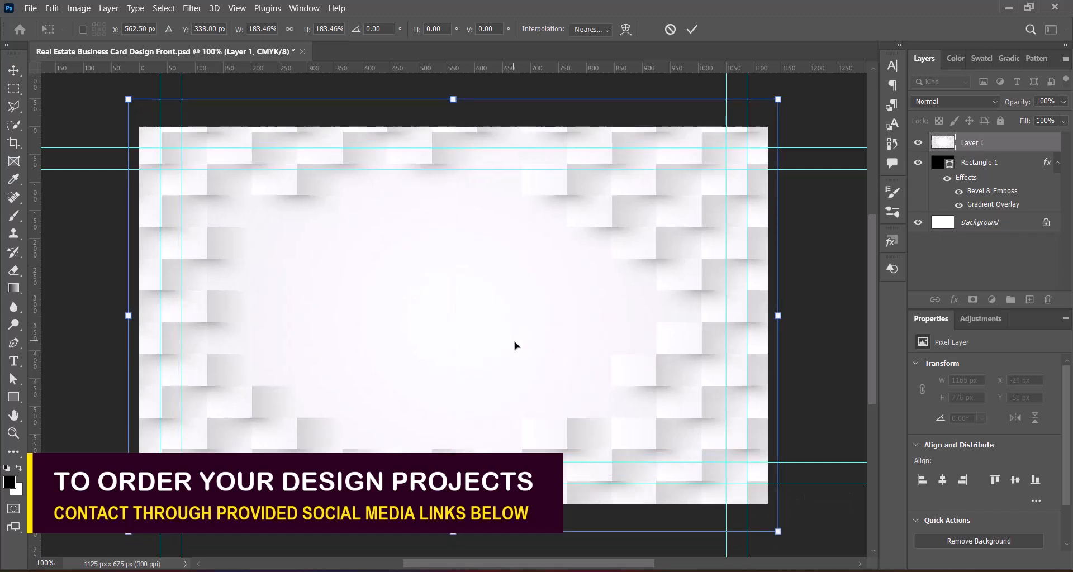
key(Return)
click(79, 8)
Step: Darken the block pattern with the Levels Midtones Darker preset
mouse_move(140, 40)
click(253, 53)
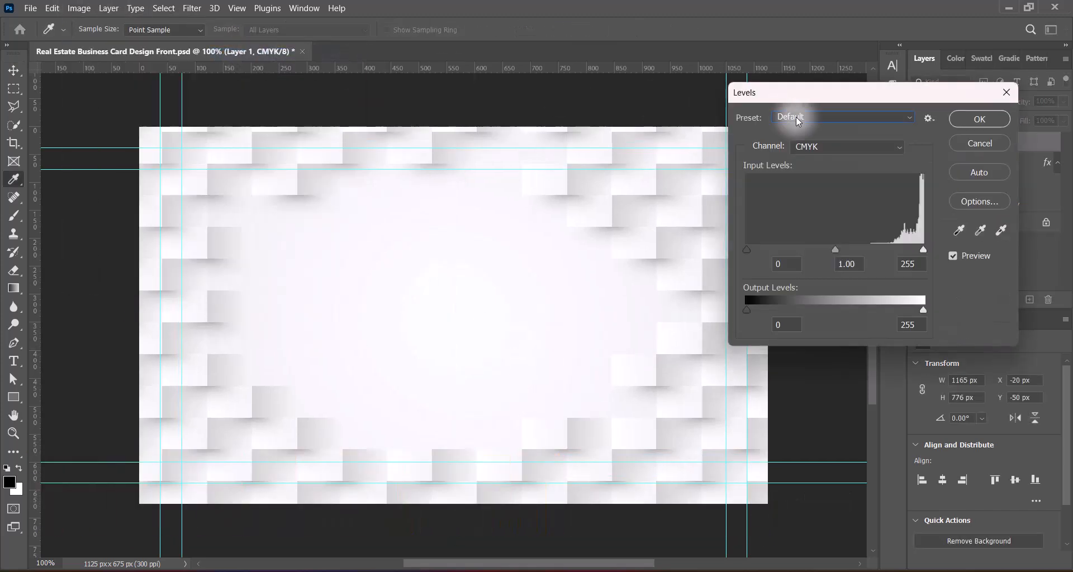
click(796, 116)
click(817, 245)
click(980, 119)
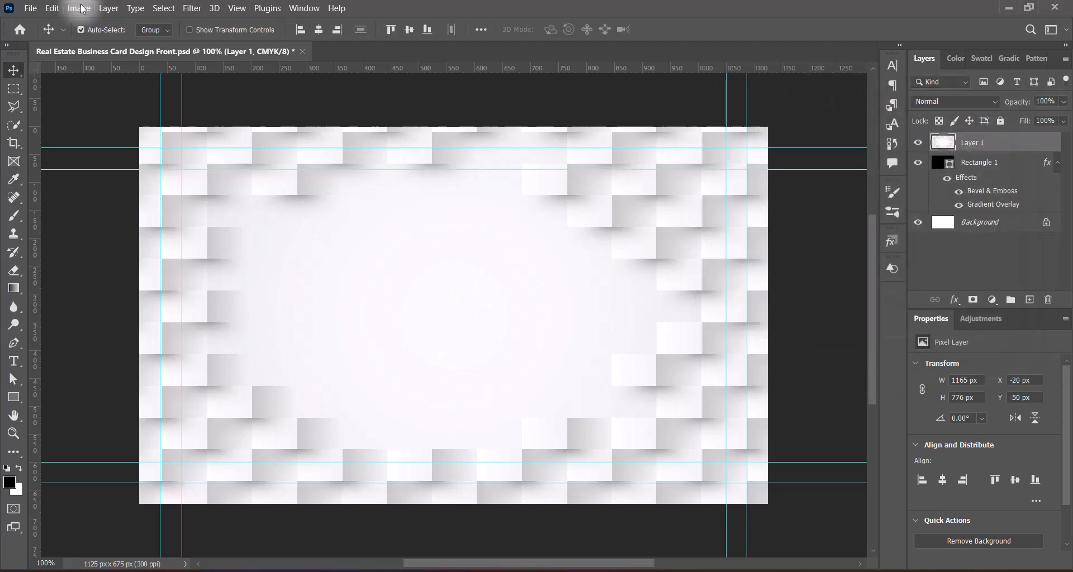
Step: Darken the pattern further with the Levels Darker preset
click(78, 7)
mouse_move(128, 41)
click(253, 53)
click(838, 116)
click(801, 158)
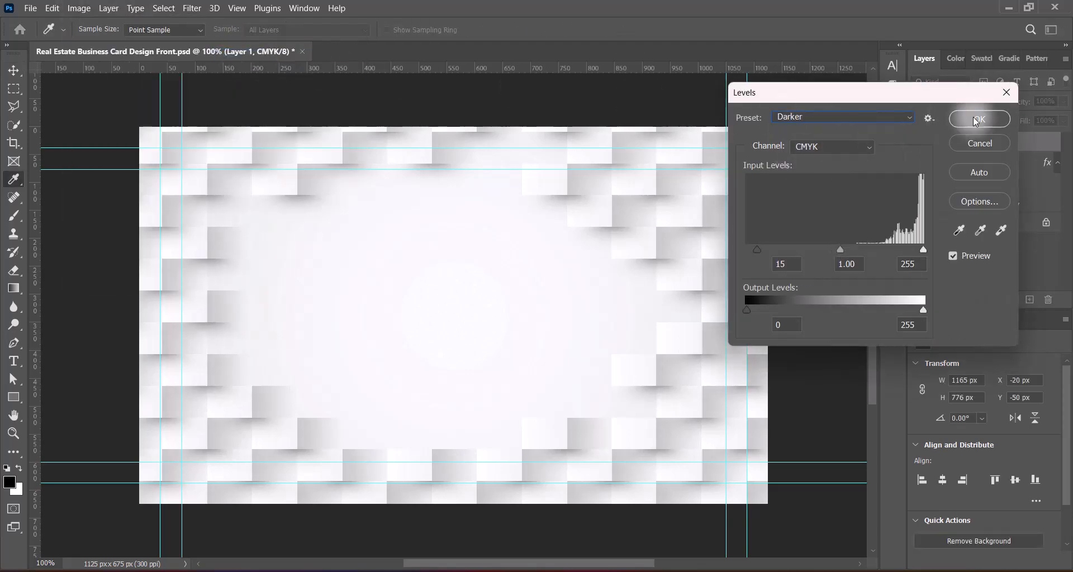
click(980, 119)
Step: Apply the Levels Midtones Darker preset to the pattern once more
click(79, 8)
click(247, 55)
click(838, 117)
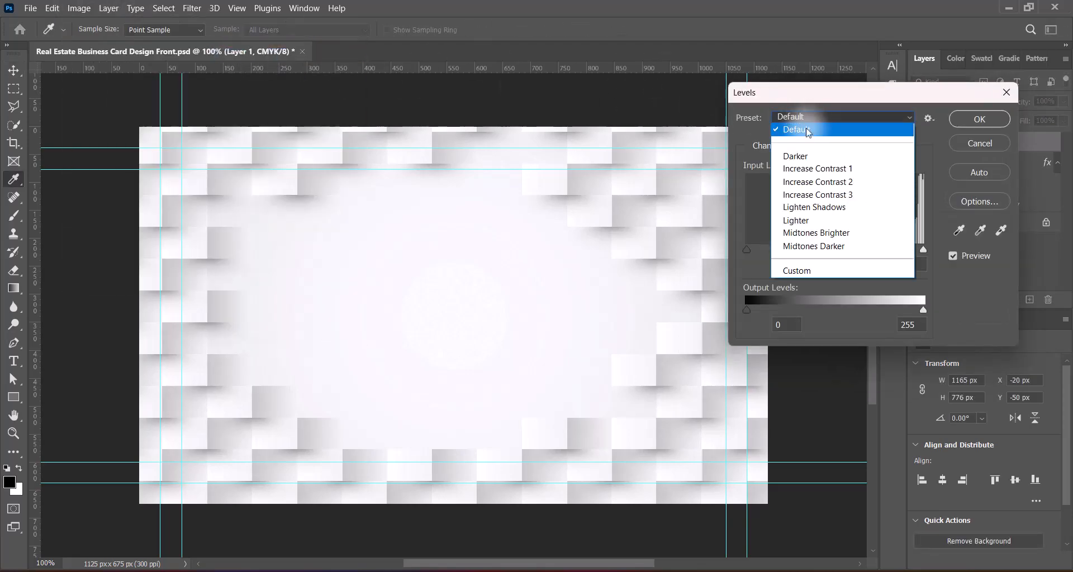
click(816, 246)
click(980, 119)
Step: Tint the pattern blue with the Hue/Saturation Cyanotype preset after trying Sepia
click(78, 8)
mouse_move(128, 41)
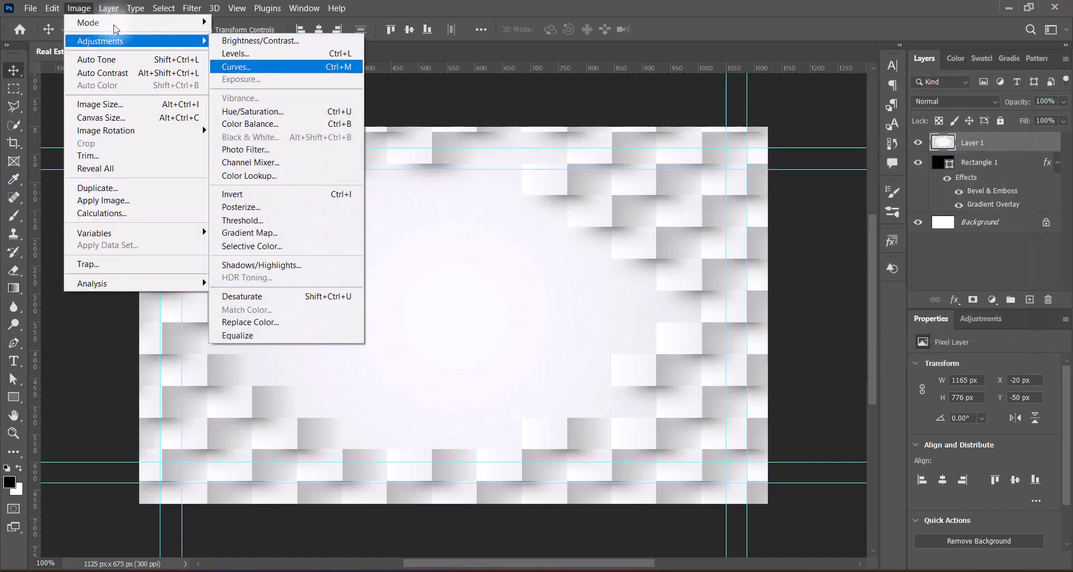
click(252, 107)
click(799, 94)
click(802, 198)
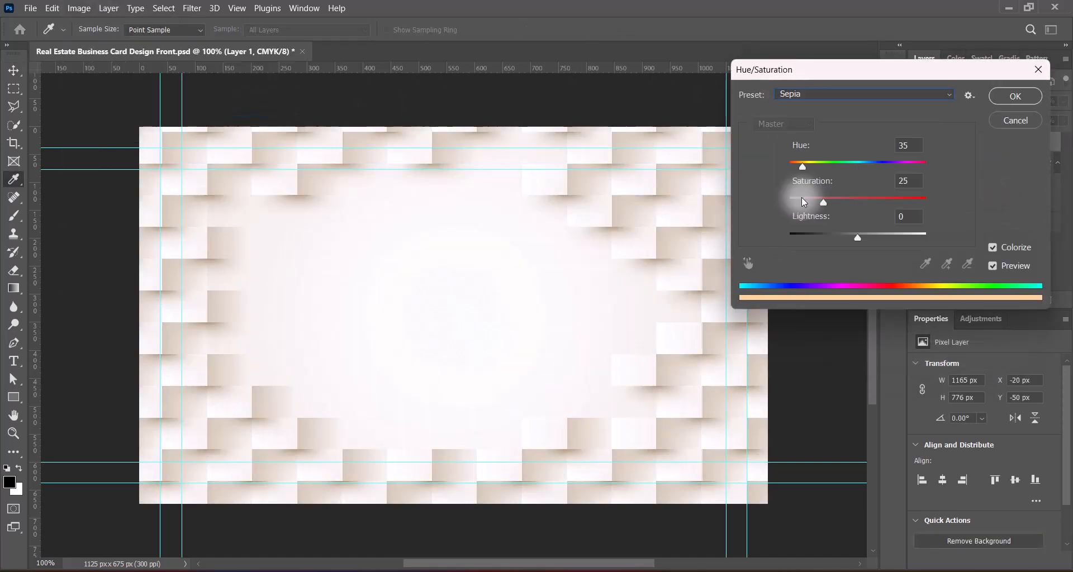
click(800, 95)
click(804, 136)
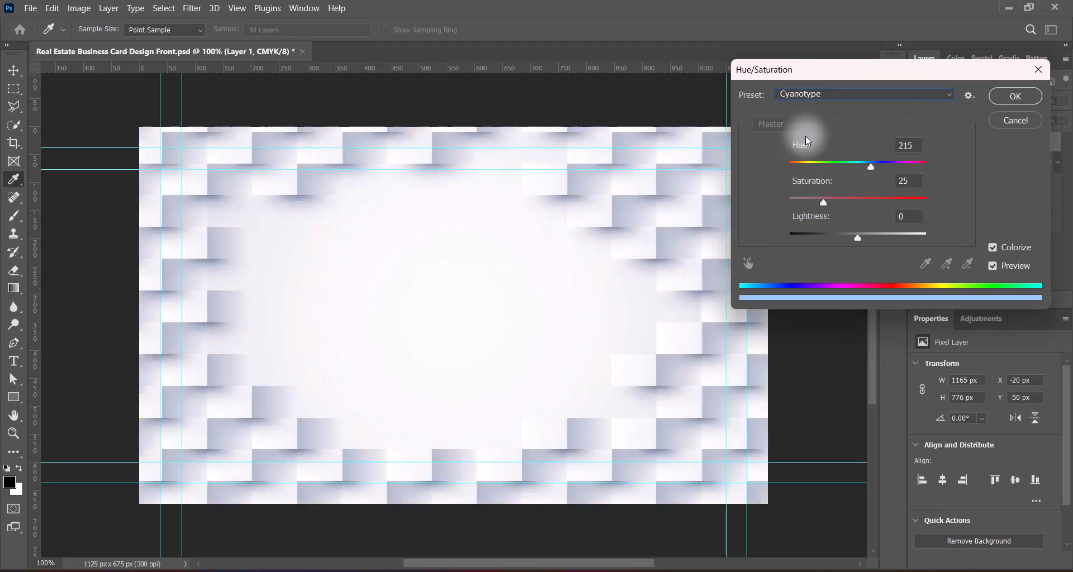
click(1008, 100)
Step: Apply the Hue/Saturation Red Boost preset to the block pattern
click(79, 8)
mouse_move(129, 40)
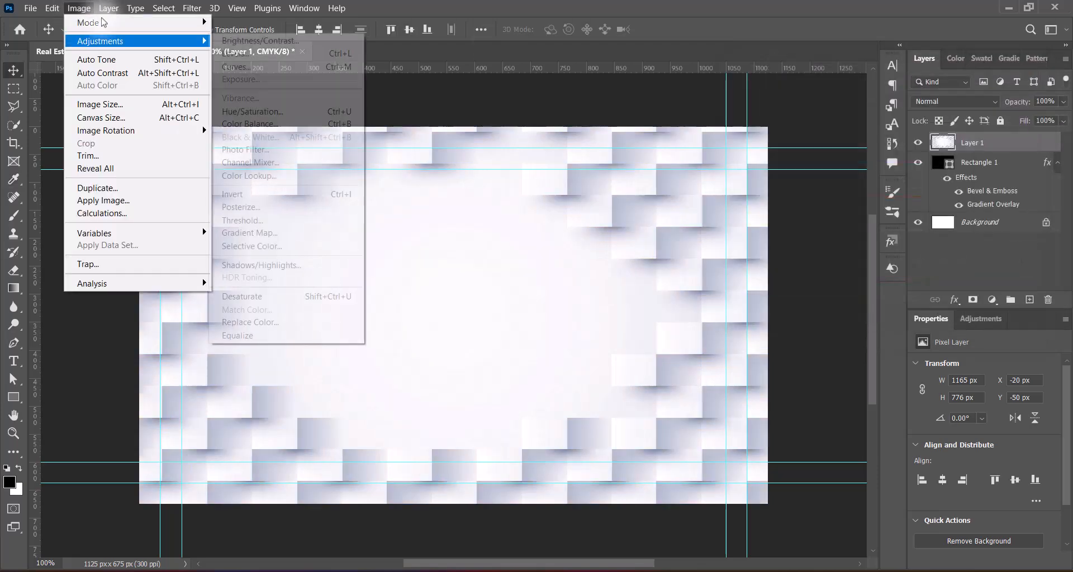
click(252, 107)
click(800, 95)
click(805, 184)
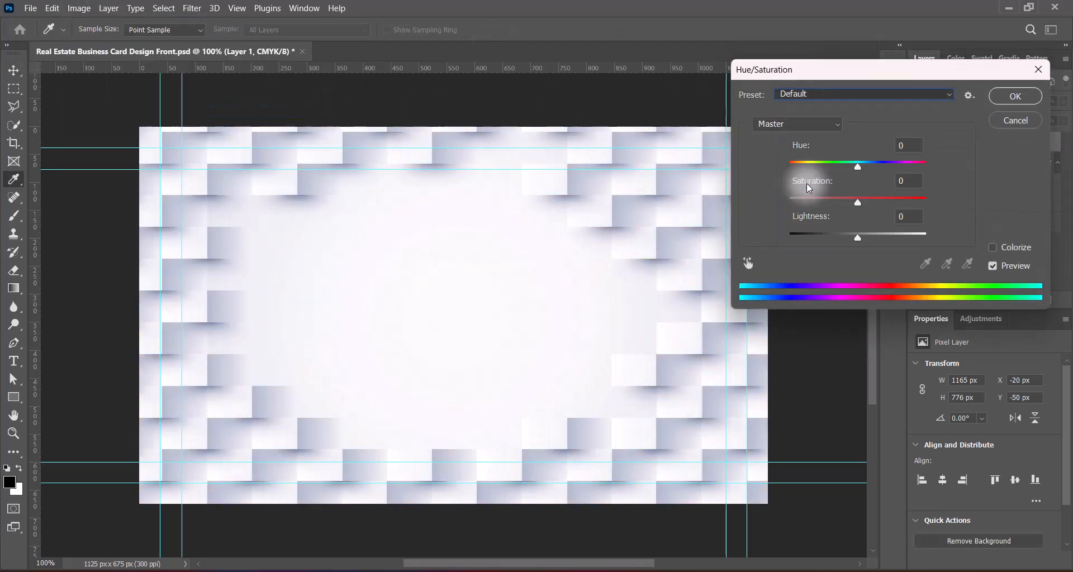
click(1014, 96)
Step: Darken the pattern again with the Levels Midtones Darker preset
click(79, 8)
mouse_move(175, 50)
click(235, 53)
click(822, 119)
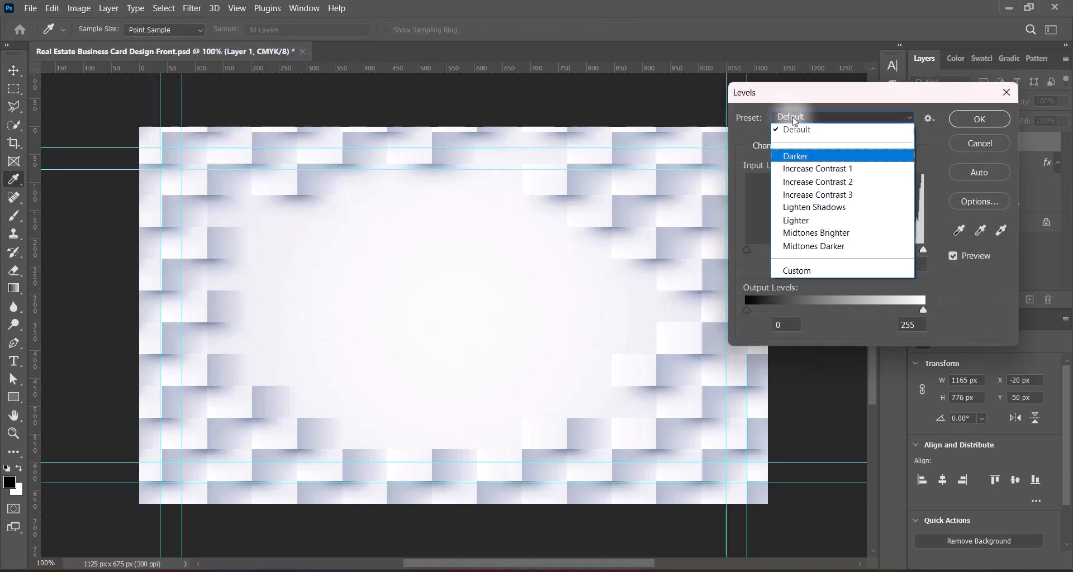
click(816, 271)
click(993, 121)
click(978, 101)
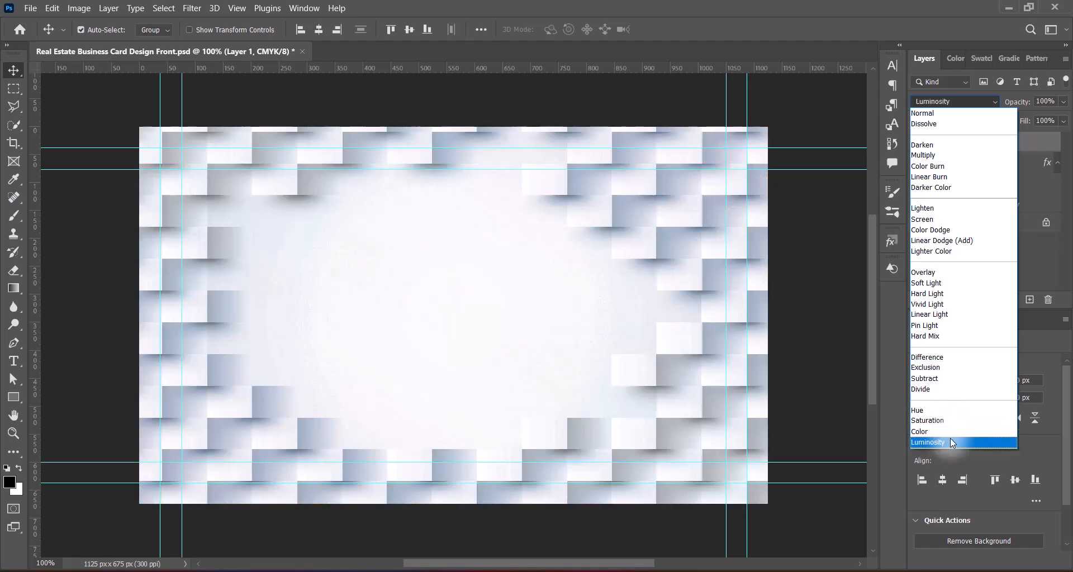
Step: Set the block pattern's blend mode to Luminosity and switch to the Eraser
click(951, 441)
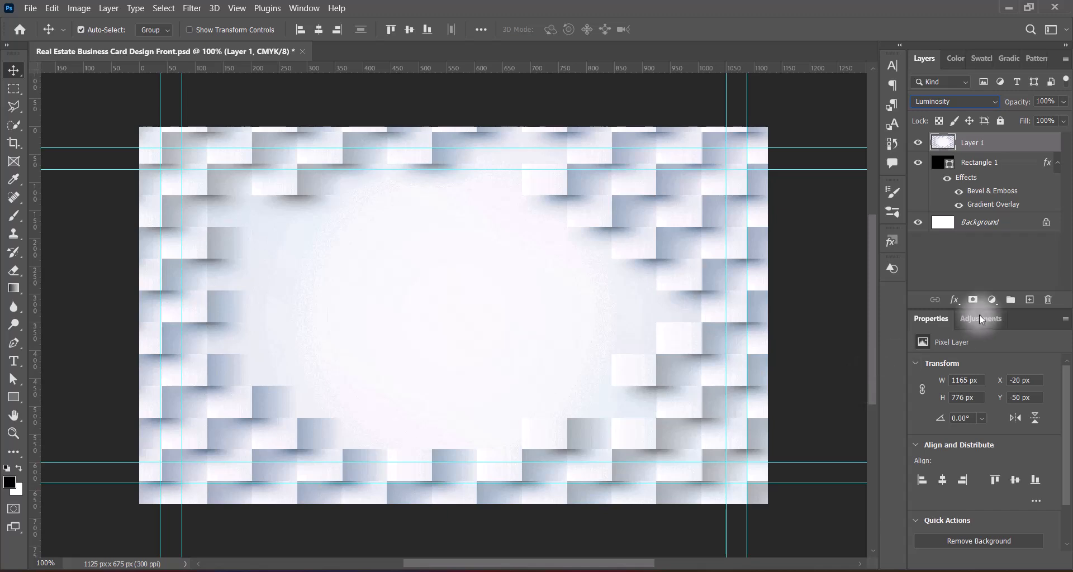
right_click(14, 271)
click(56, 270)
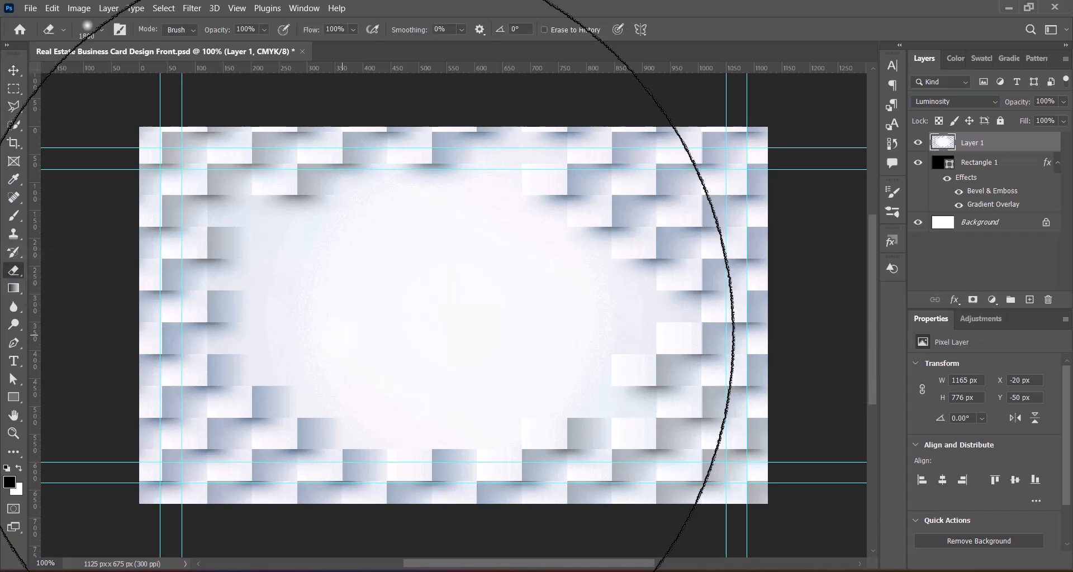
Step: Size the eraser down to 300 px, erase the pattern's centre, and save
key(bracketleft)
key(bracketleft)
key(bracketleft)
key(bracketleft)
key(bracketleft)
key(bracketleft)
key(bracketleft)
key(bracketleft)
key(bracketleft)
key(bracketleft)
key(bracketleft)
key(bracketleft)
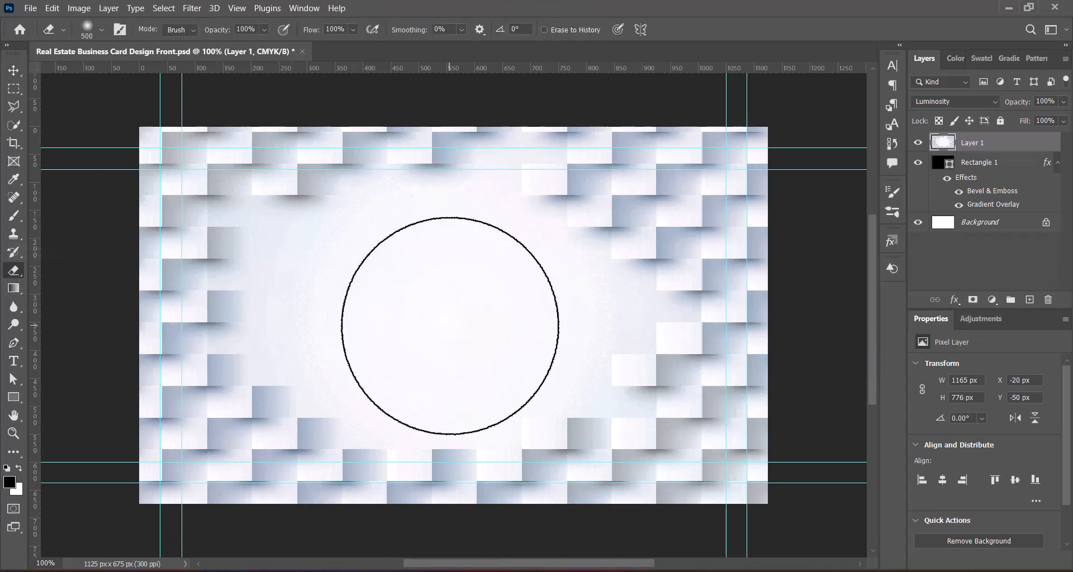
key(bracketright)
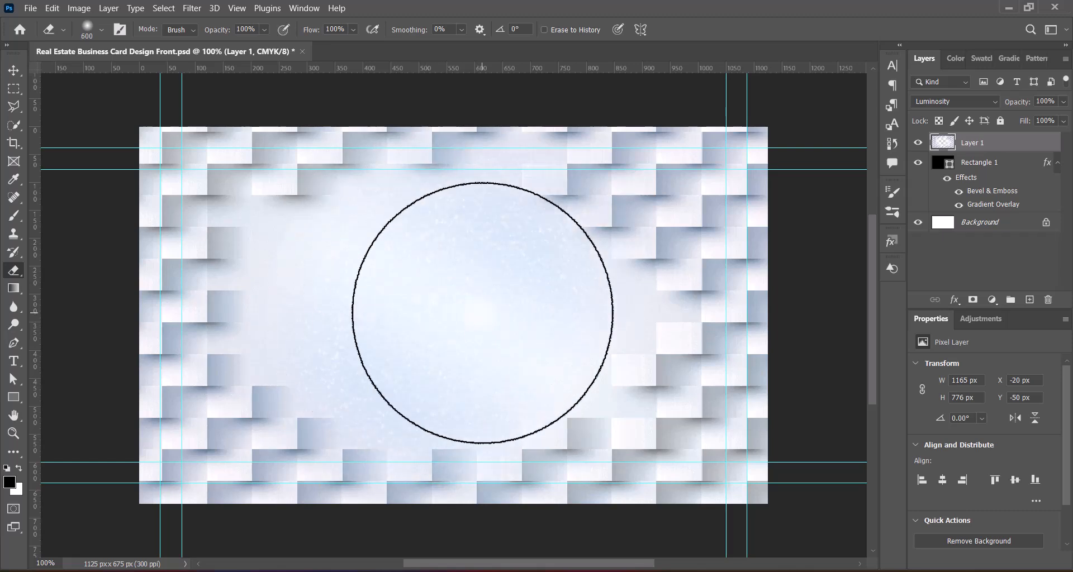
key(bracketleft)
key(bracketleft)
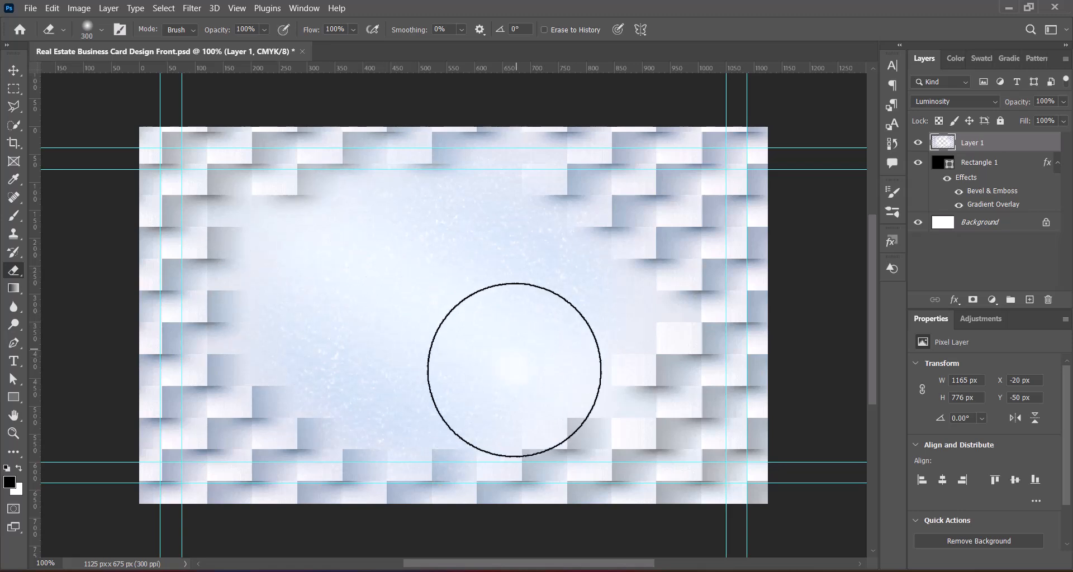
key(bracketleft)
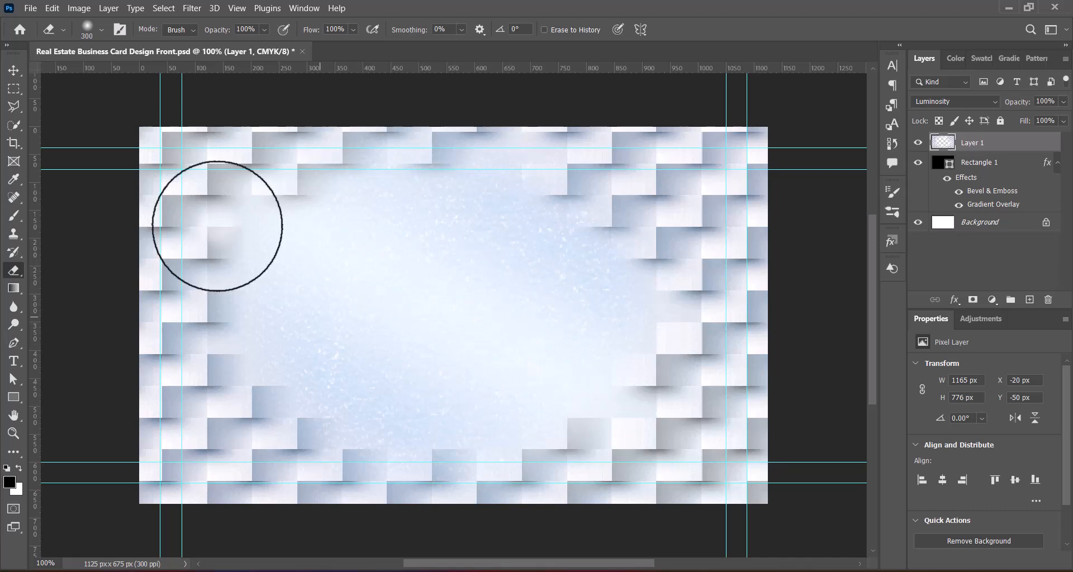
key(v)
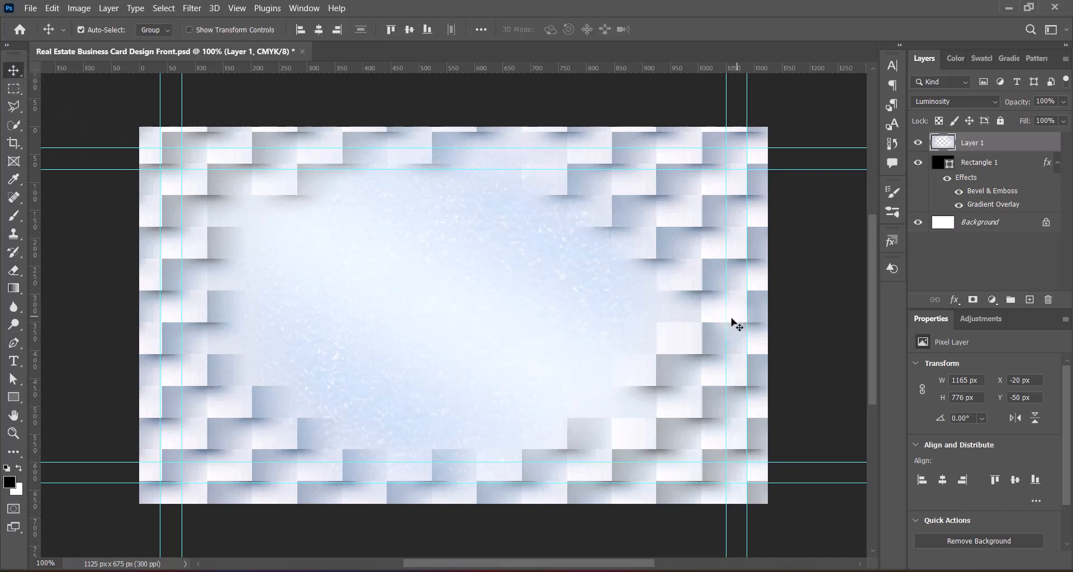
key(ctrl+s)
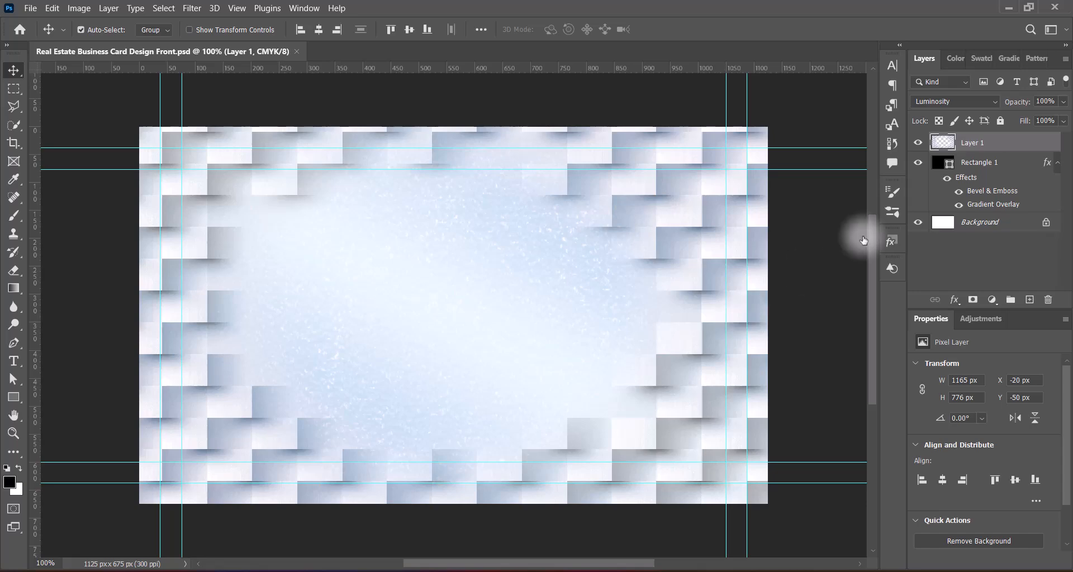
Step: Duplicate the block pattern layer and set the copy to Pin Light
drag(1006, 143, 1030, 300)
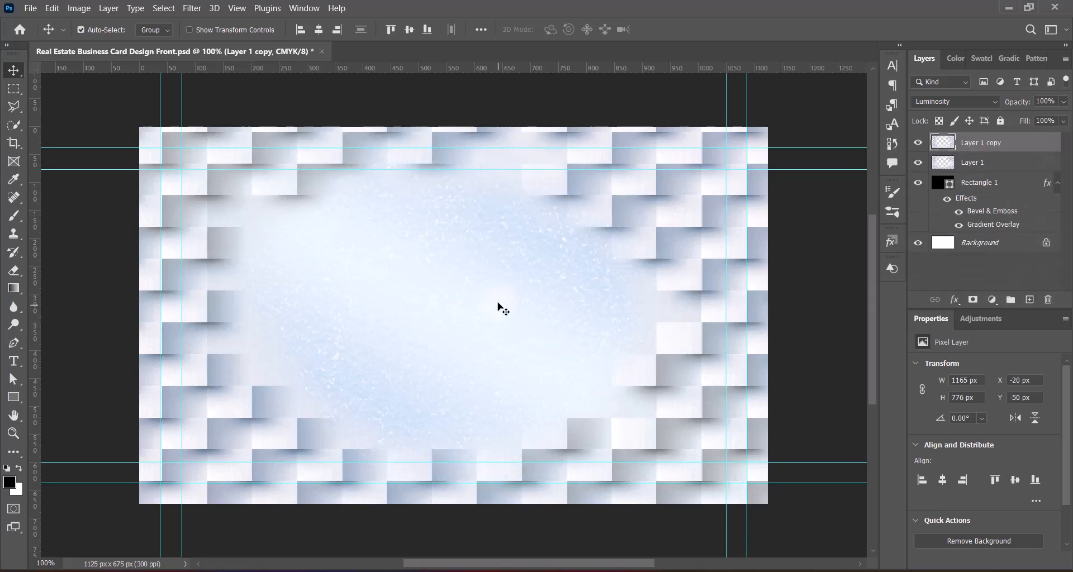
click(969, 101)
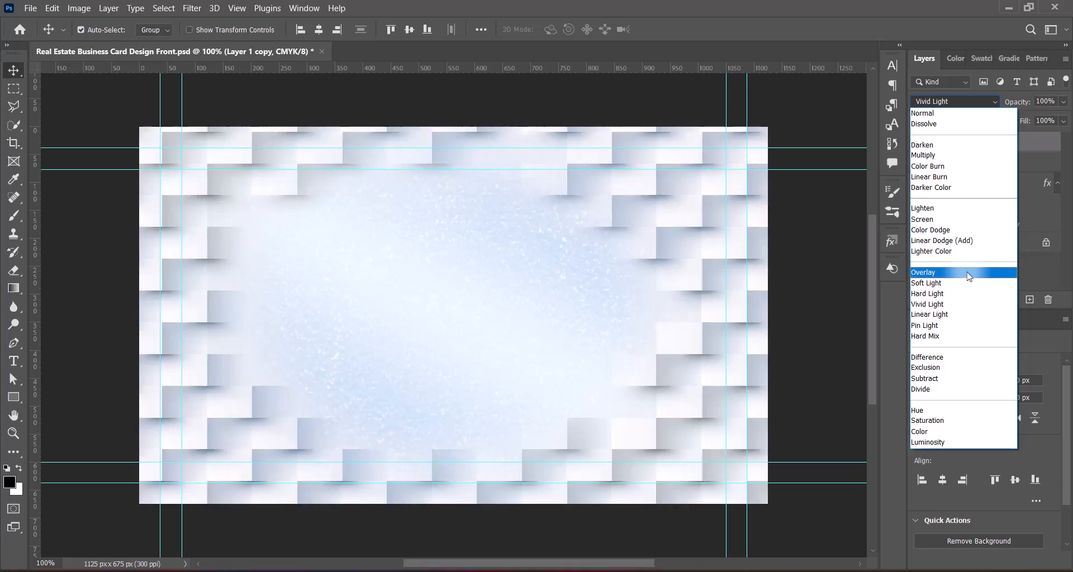
key(Down)
key(Down)
key(Up)
key(Up)
key(Up)
key(Up)
key(Down)
key(Down)
key(Down)
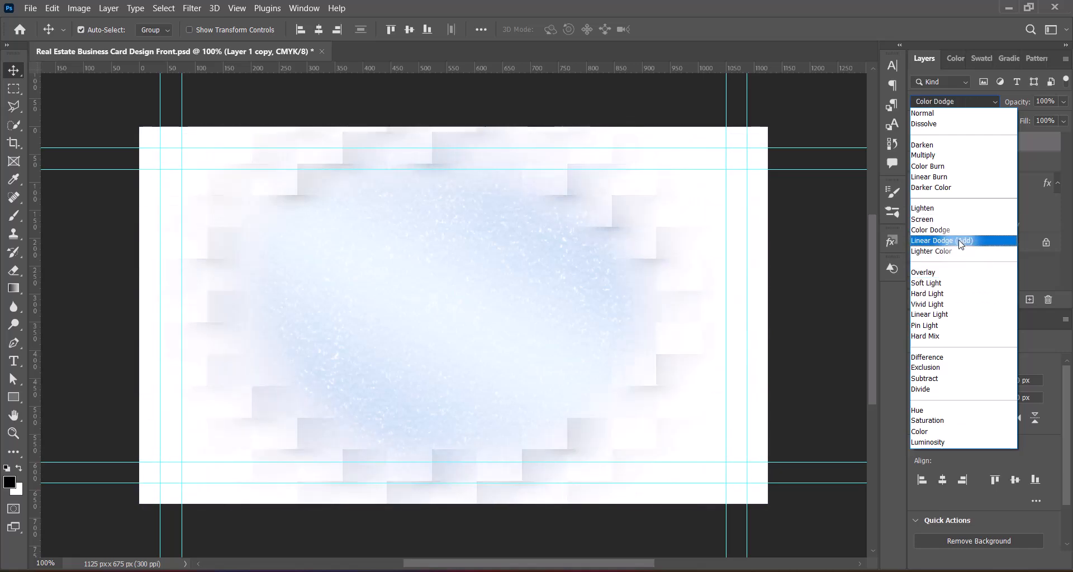
key(Down)
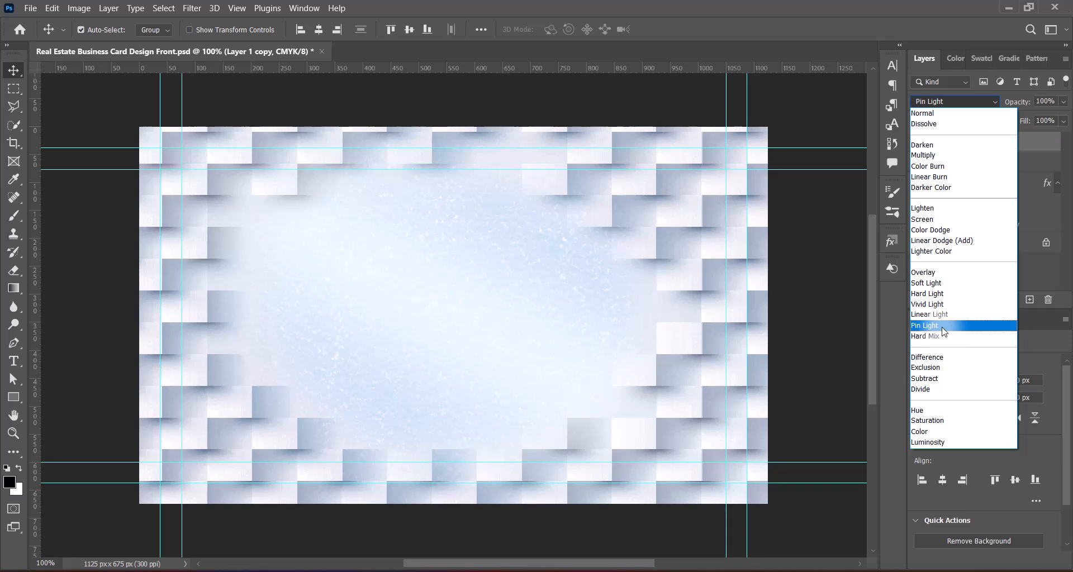
click(817, 318)
click(799, 361)
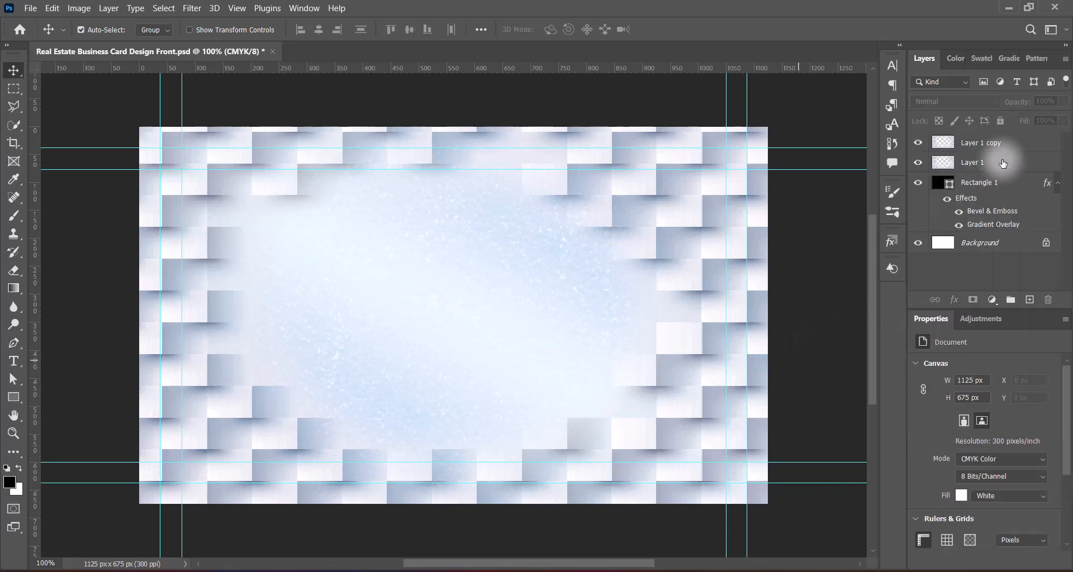
click(969, 149)
Step: Shrink Layer 1 copy to about two-thirds size and centre it on the card
key(ctrl+t)
drag(137, 314, 195, 313)
drag(777, 313, 717, 316)
drag(456, 142, 456, 176)
drag(456, 489, 454, 460)
drag(457, 176, 455, 170)
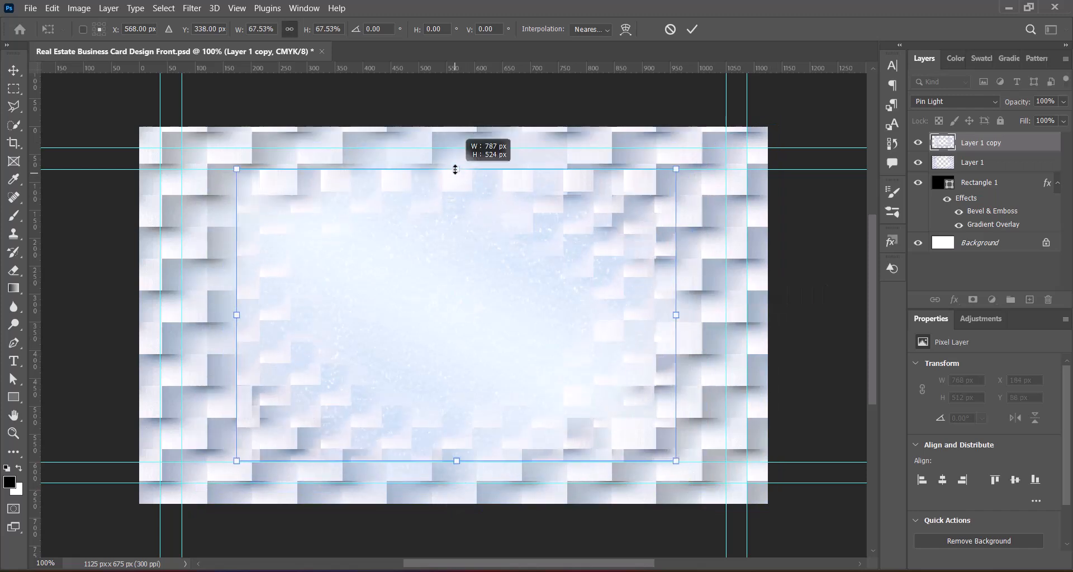
drag(472, 324, 465, 323)
key(Return)
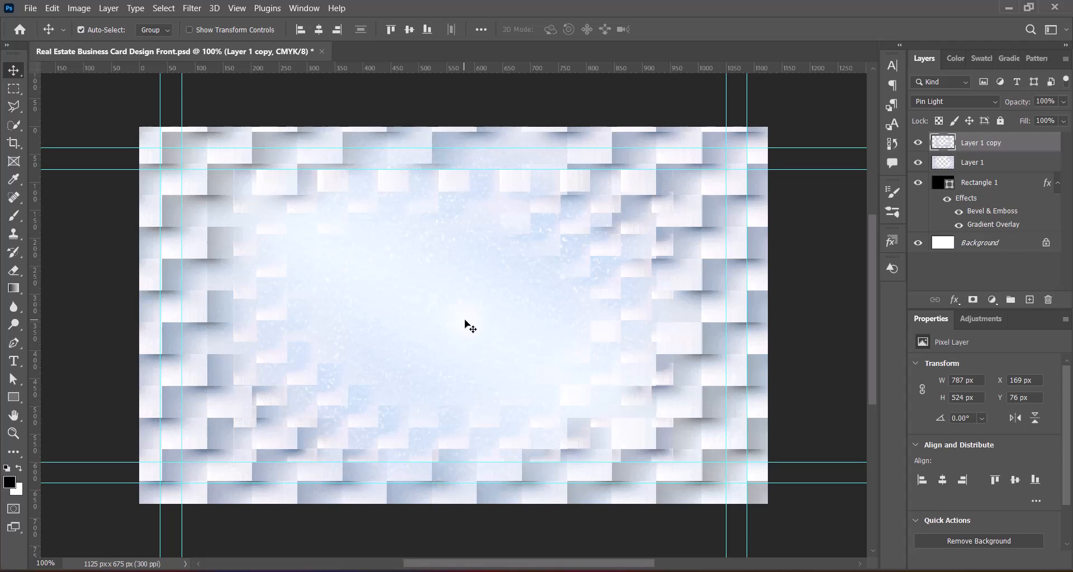
Step: Blend Layer 1 copy with Linear Burn and move it beneath Layer 1
click(972, 102)
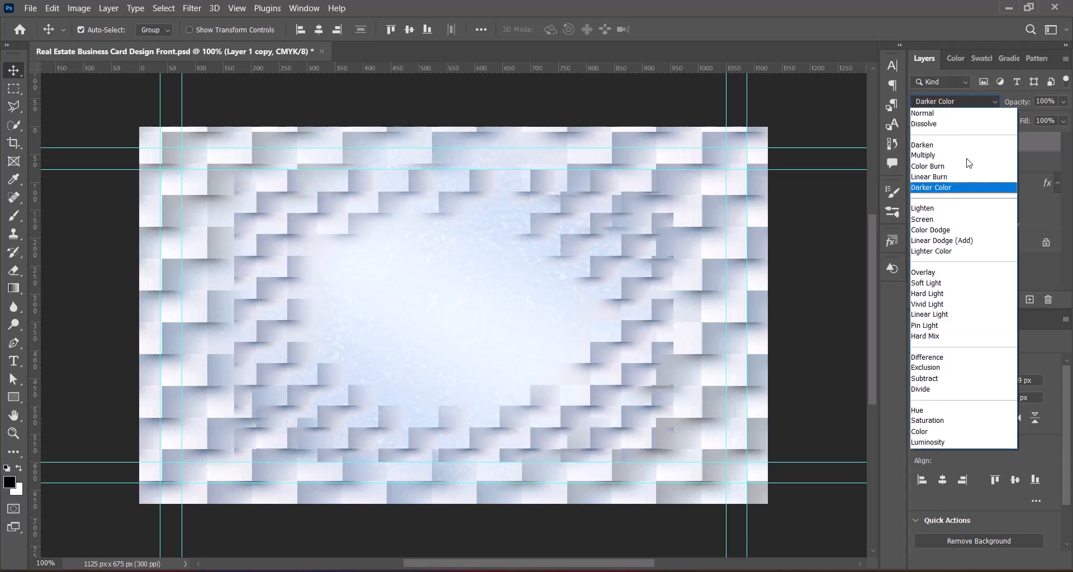
key(Down)
key(Down)
key(Down)
key(Down)
key(Down)
key(Down)
key(Down)
key(Down)
key(Down)
key(Down)
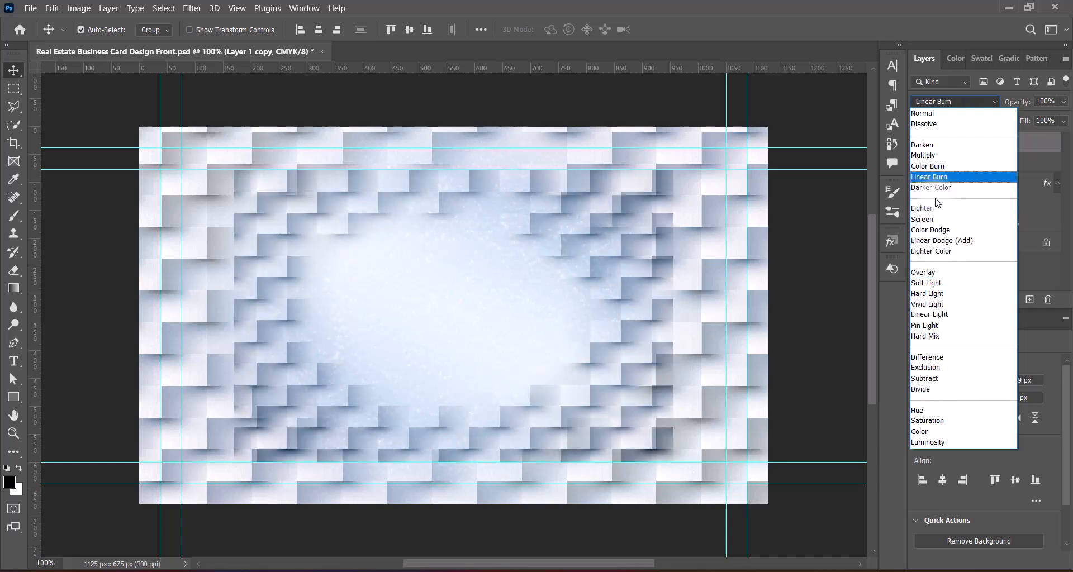
click(929, 177)
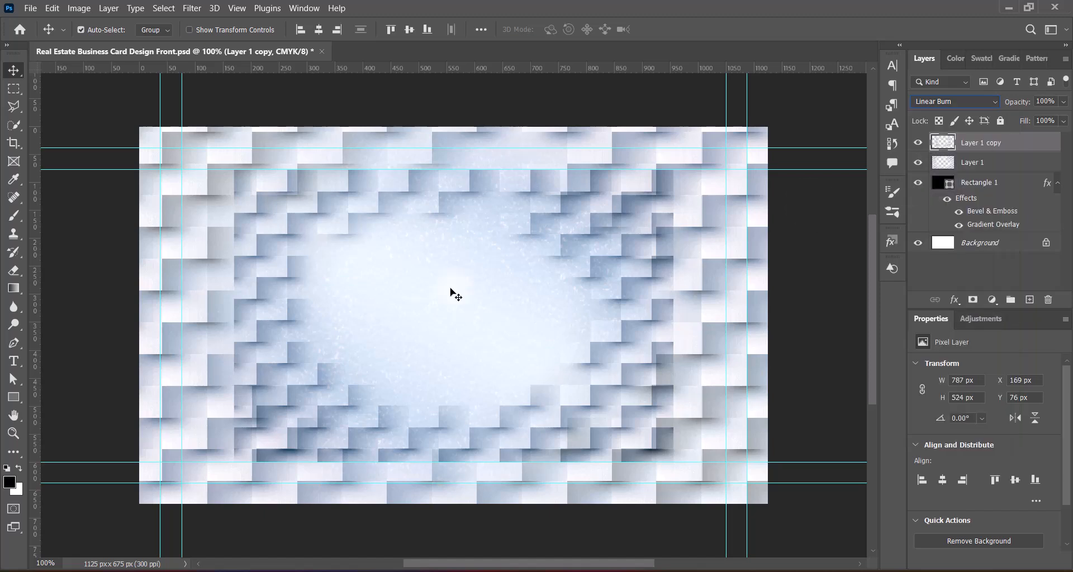
drag(1046, 147, 1040, 171)
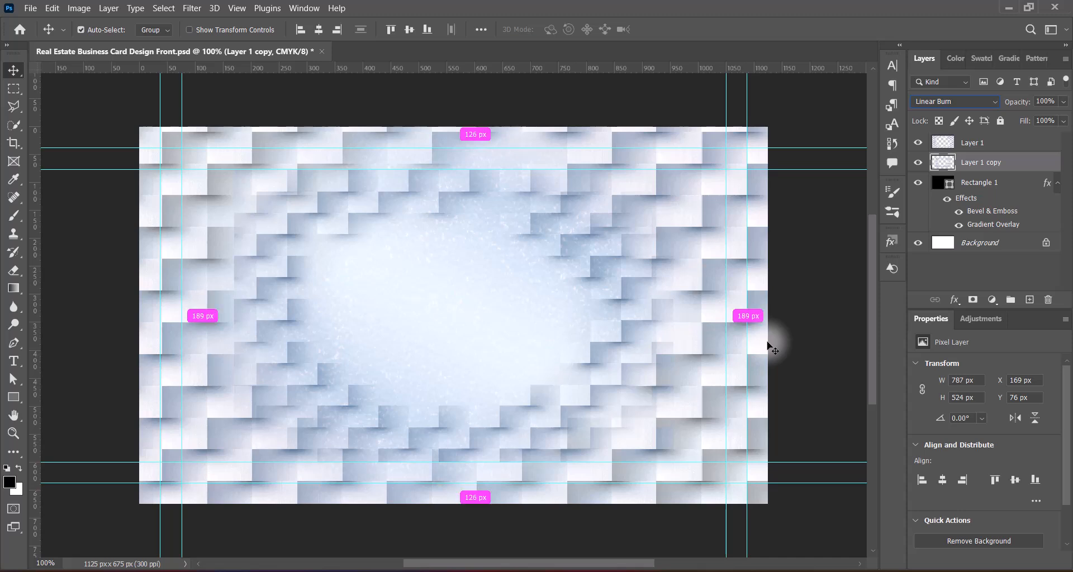
Step: Try a sepia Hue/Saturation preset on the texture, then save
click(79, 8)
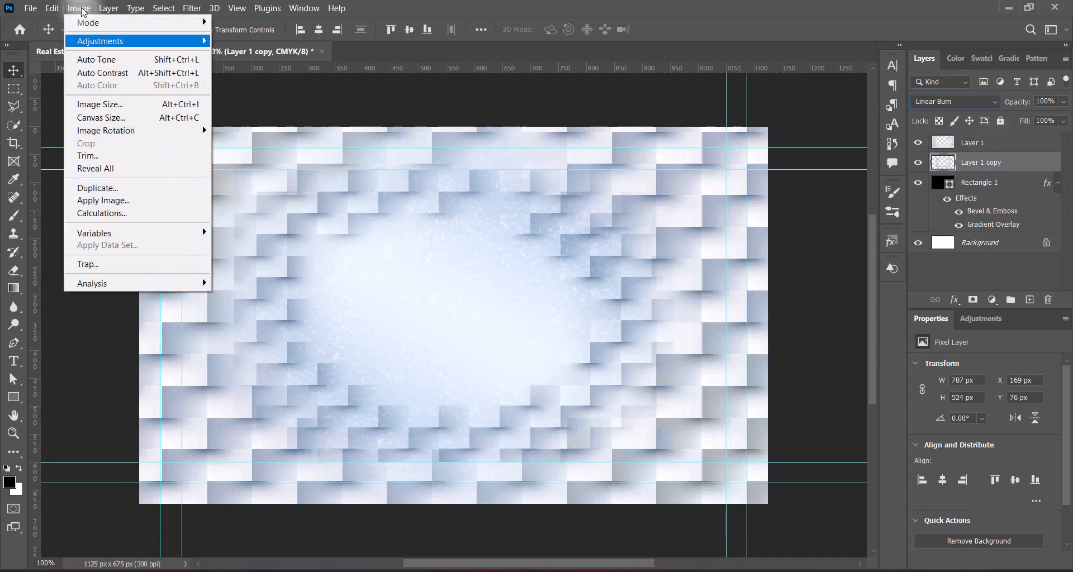
mouse_move(143, 40)
click(260, 112)
click(814, 93)
click(810, 186)
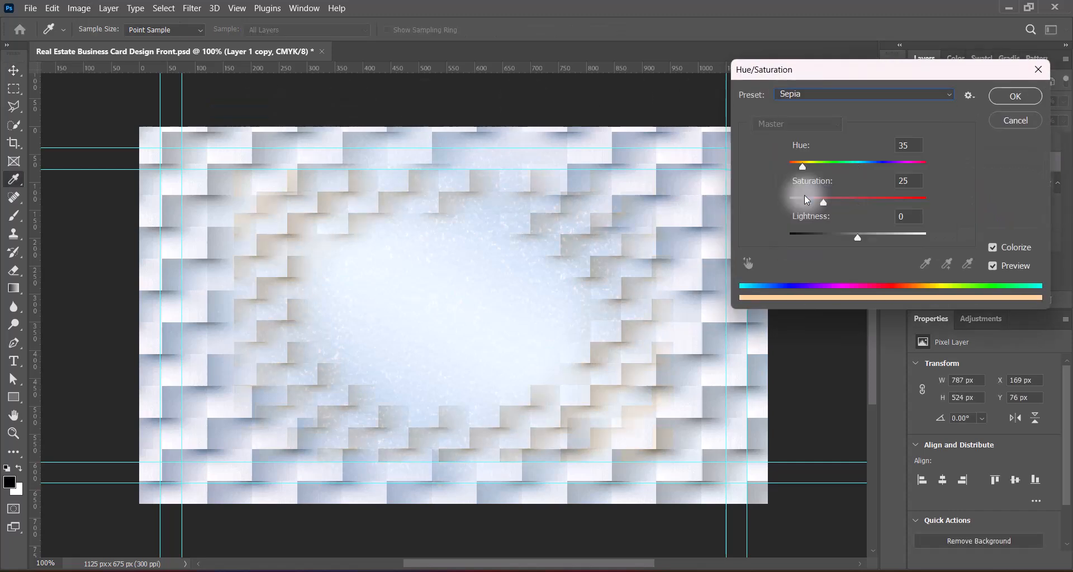
click(1016, 96)
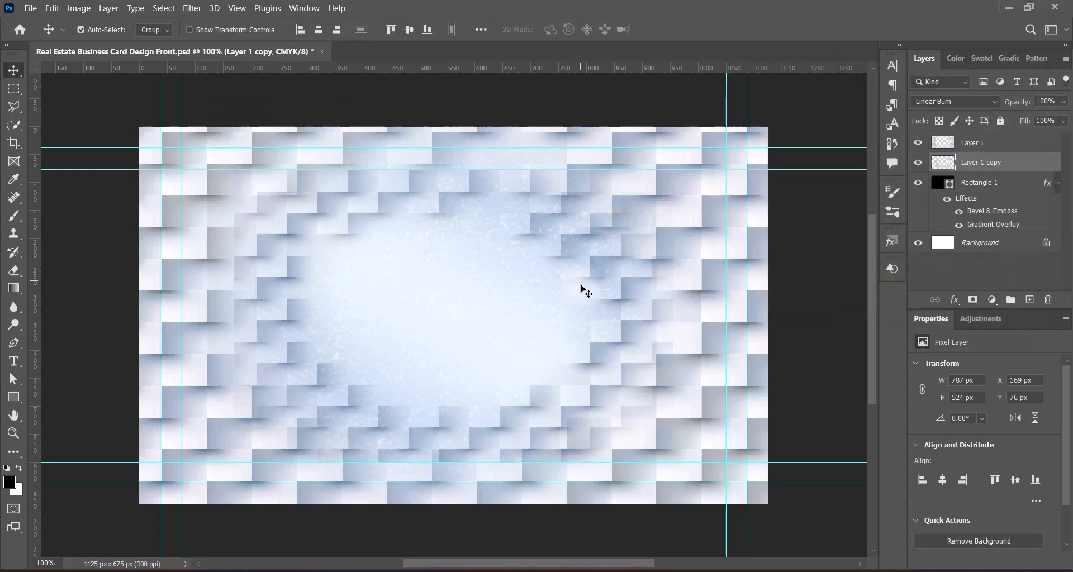
key(ctrl+s)
Step: Select both texture layers, nudge them left, and enlarge them to 1392 × 928 px
ctrl+click(1013, 139)
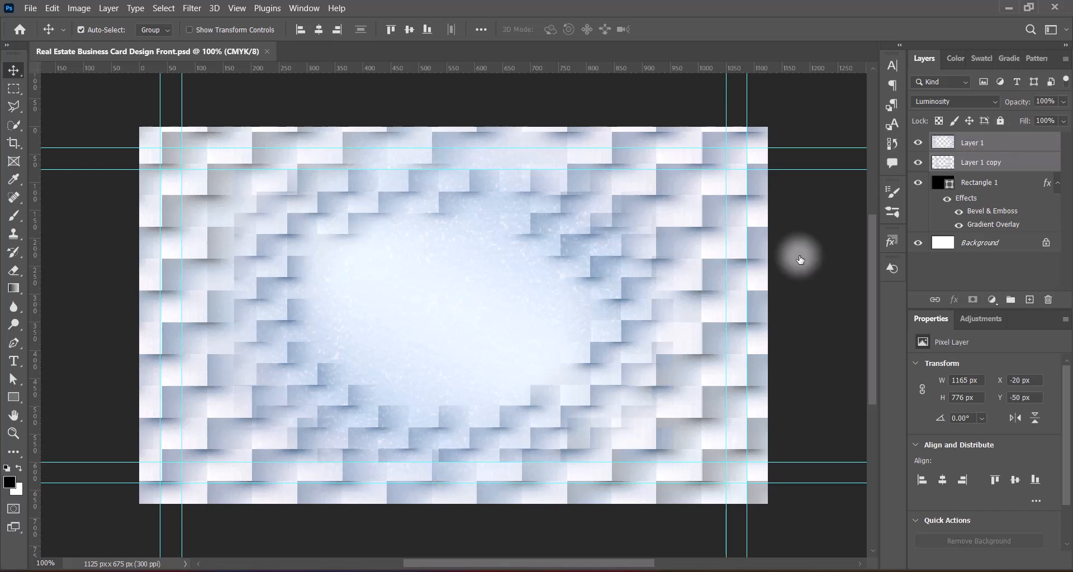
key(ctrl+t)
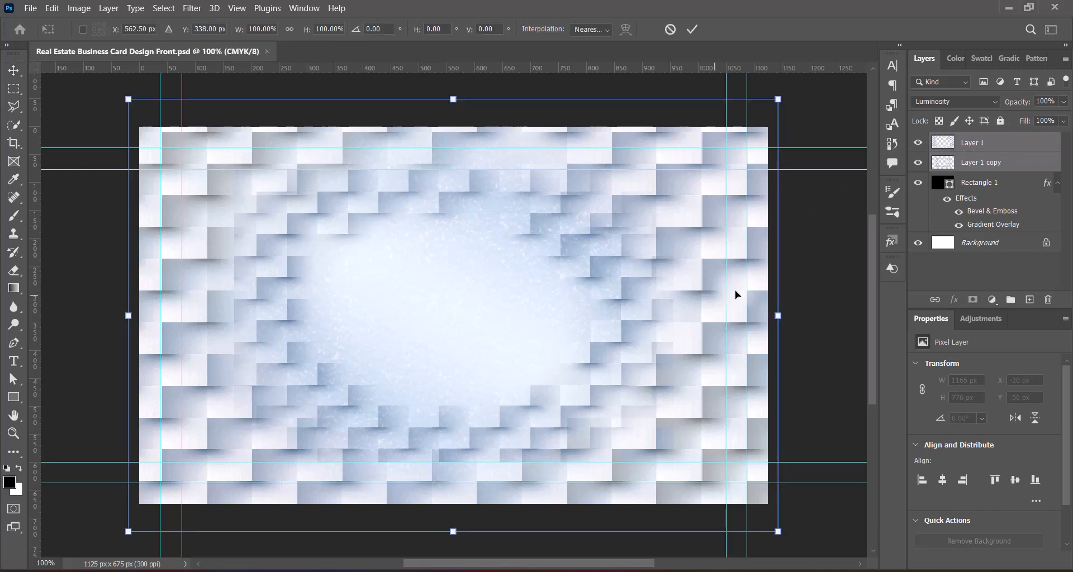
key(Left)
key(Left)
key(Left)
key(Left)
key(Left)
key(Left)
key(Left)
key(Left)
key(Left)
key(Left)
key(Left)
key(Left)
key(Left)
key(Left)
key(Left)
key(Left)
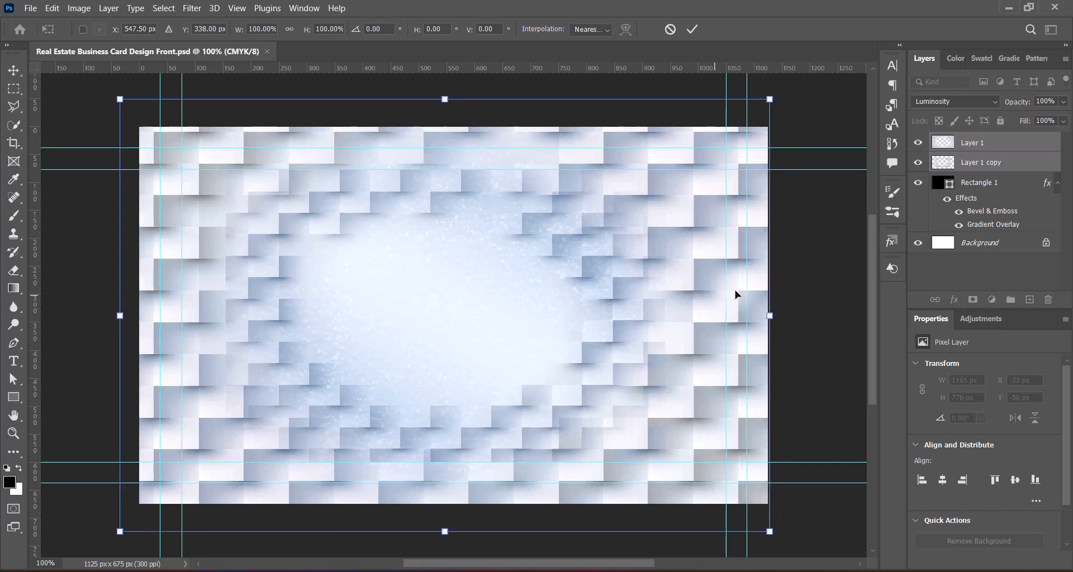
key(Left)
key(Left)
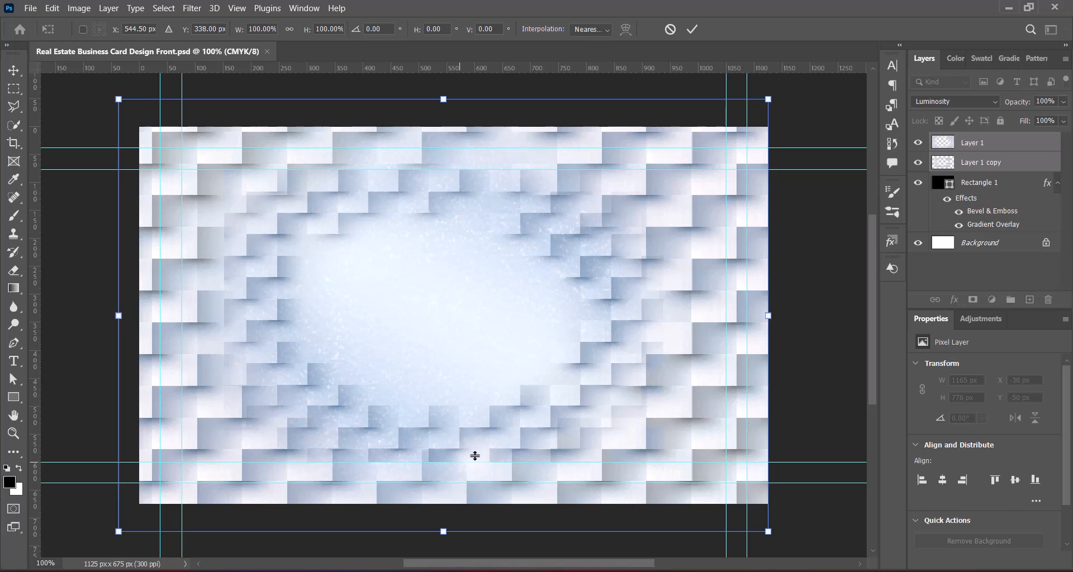
drag(510, 563, 499, 567)
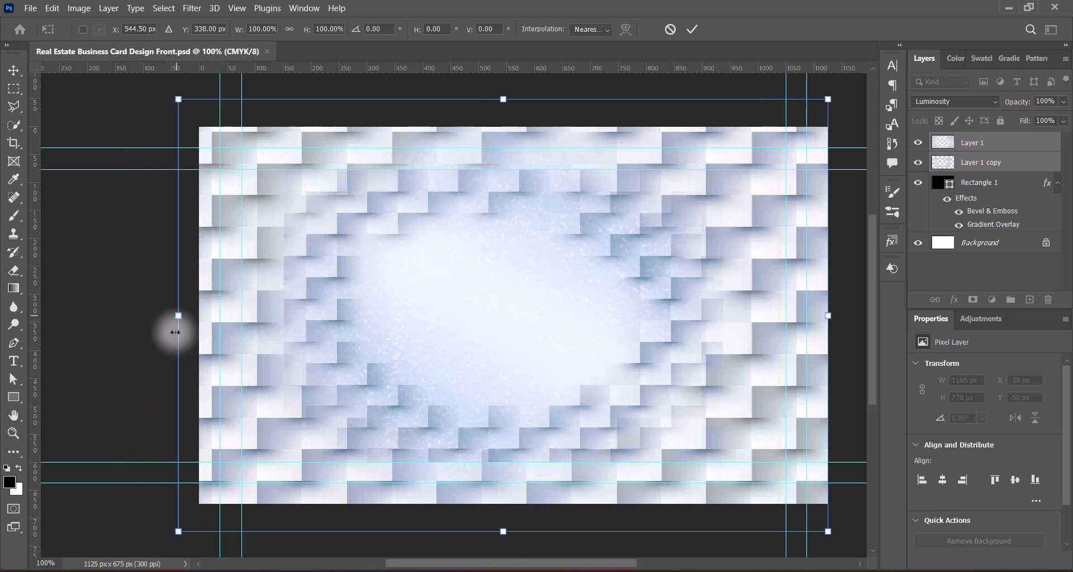
drag(168, 318, 42, 316)
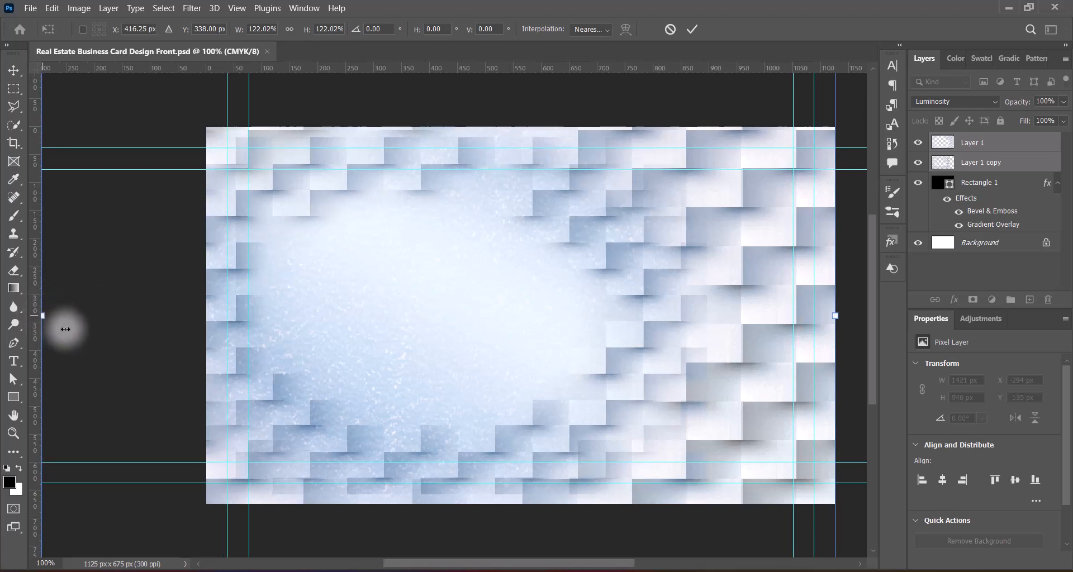
drag(43, 315, 60, 318)
key(Return)
Step: Save the document and paste the building photo onto the card
drag(499, 562, 520, 563)
key(ctrl+t)
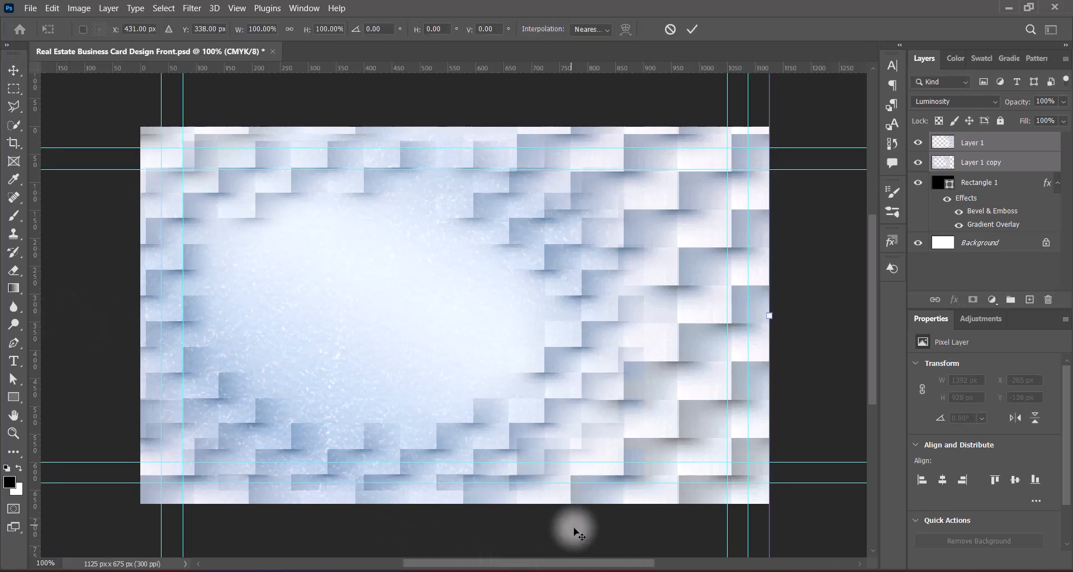
key(Return)
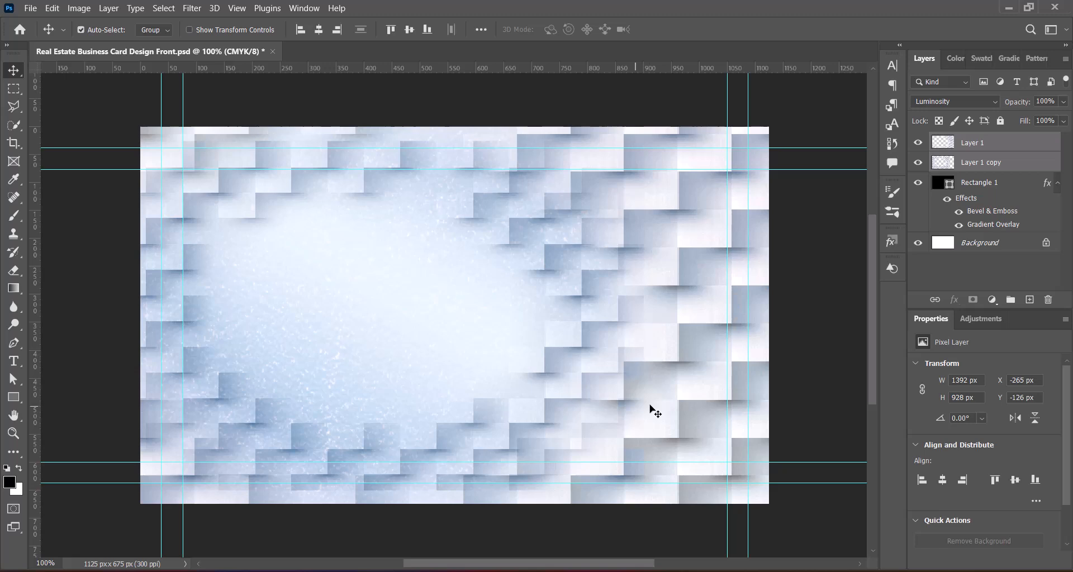
key(ctrl+s)
click(792, 308)
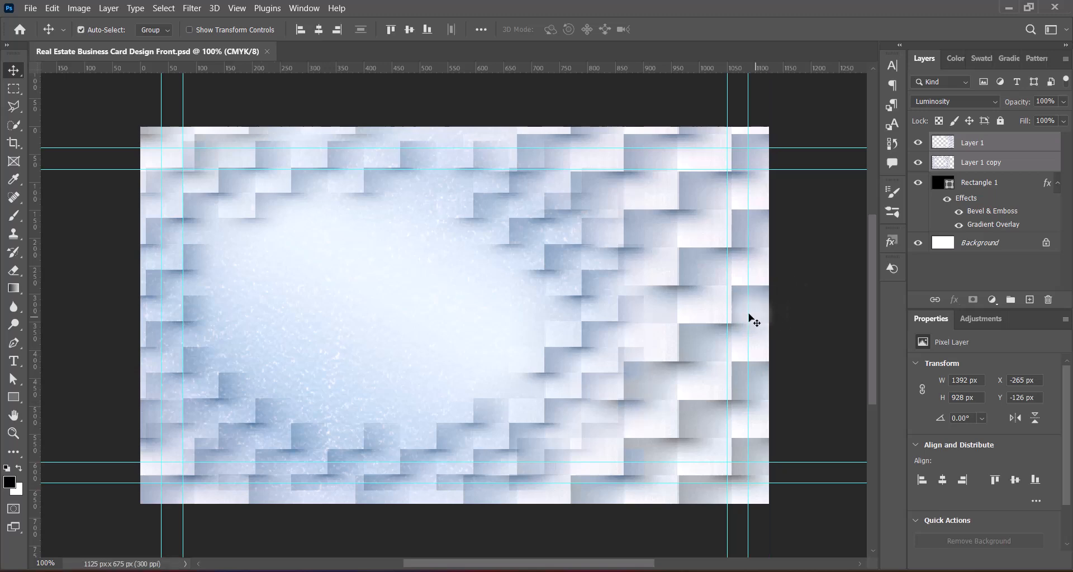
key(ctrl+v)
Step: Move the building photo left of centre and enlarge it slightly to 930 × 462 px
drag(377, 377, 375, 341)
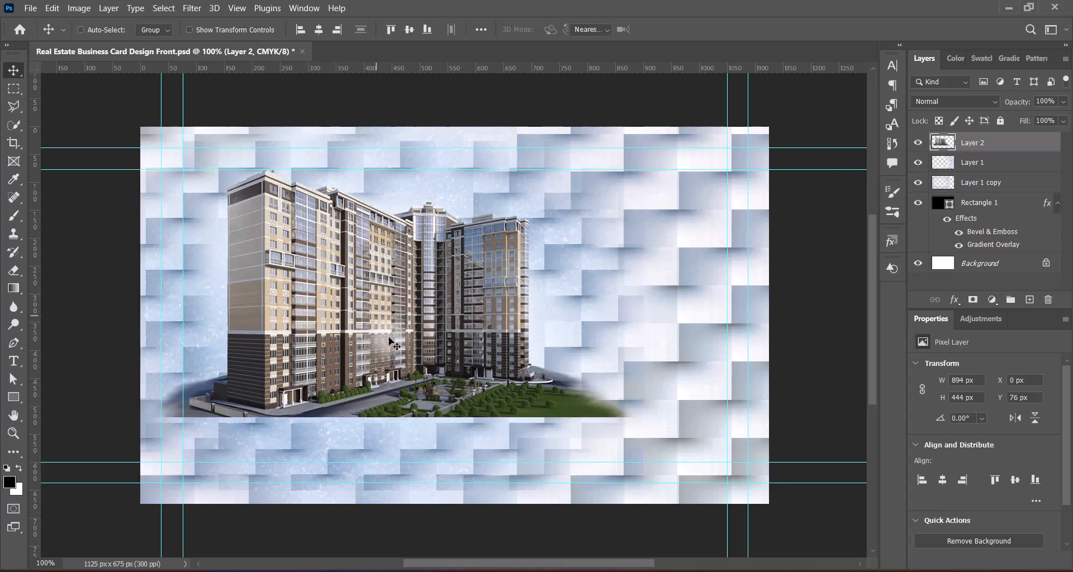
key(ctrl+t)
drag(430, 340, 407, 352)
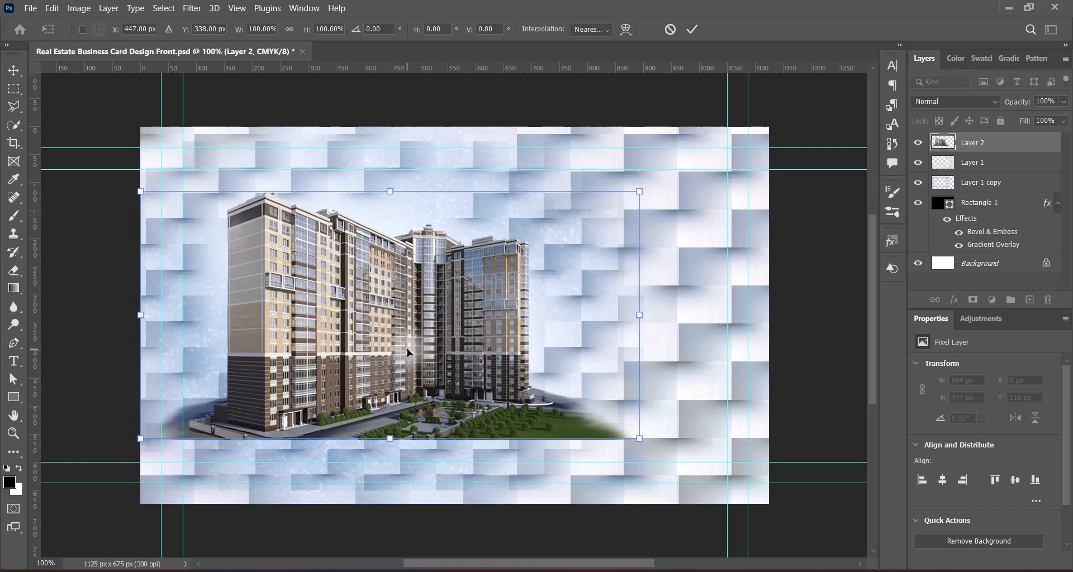
key(Left)
key(Left)
key(Left)
key(Left)
key(Left)
key(Left)
key(Left)
key(Left)
key(Left)
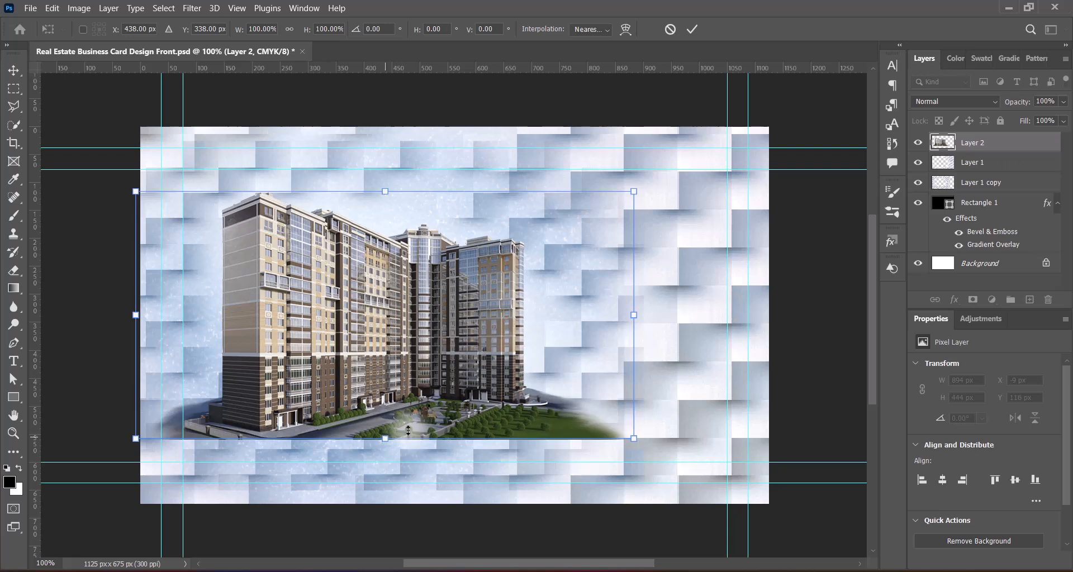
drag(386, 440, 386, 450)
drag(394, 377, 401, 372)
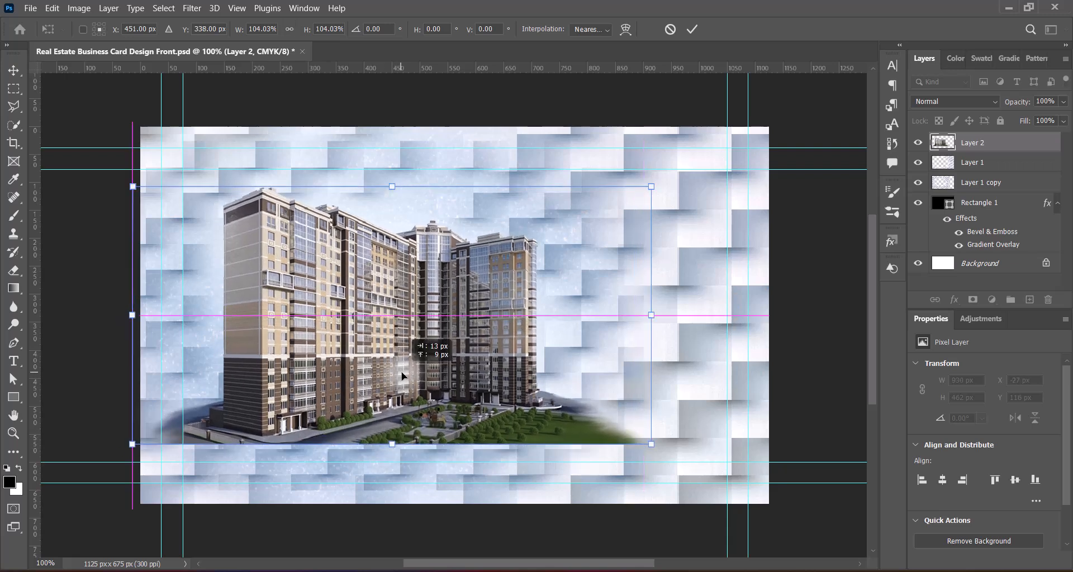
key(Return)
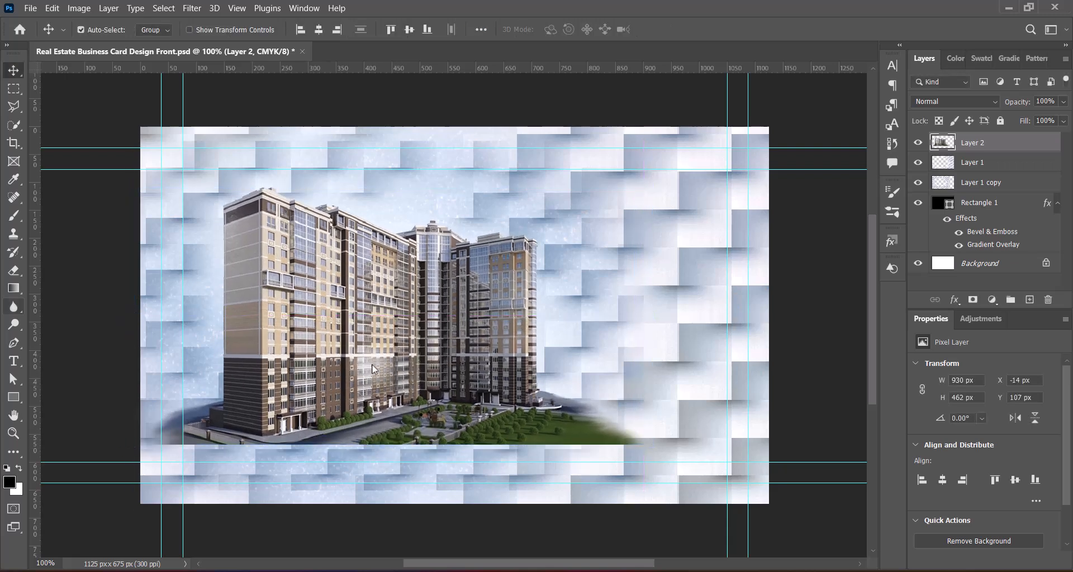
Step: Erase the building photo's hard right and left edges with the soft Eraser
click(14, 270)
click(56, 256)
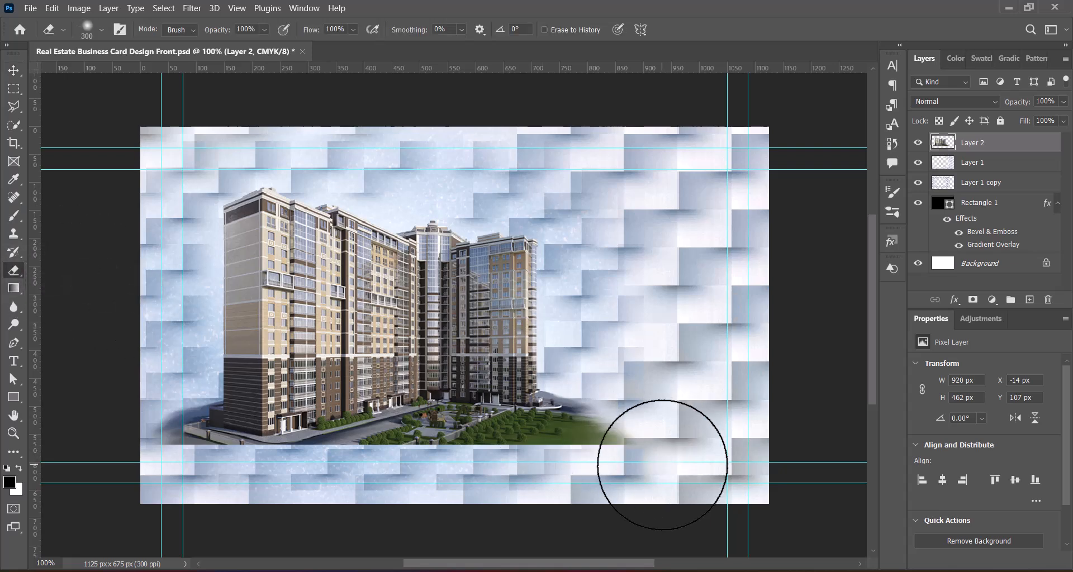
mouse_move(659, 471)
mouse_down()
mouse_move(592, 502)
mouse_move(641, 463)
mouse_move(648, 425)
mouse_move(626, 480)
mouse_move(576, 506)
mouse_up()
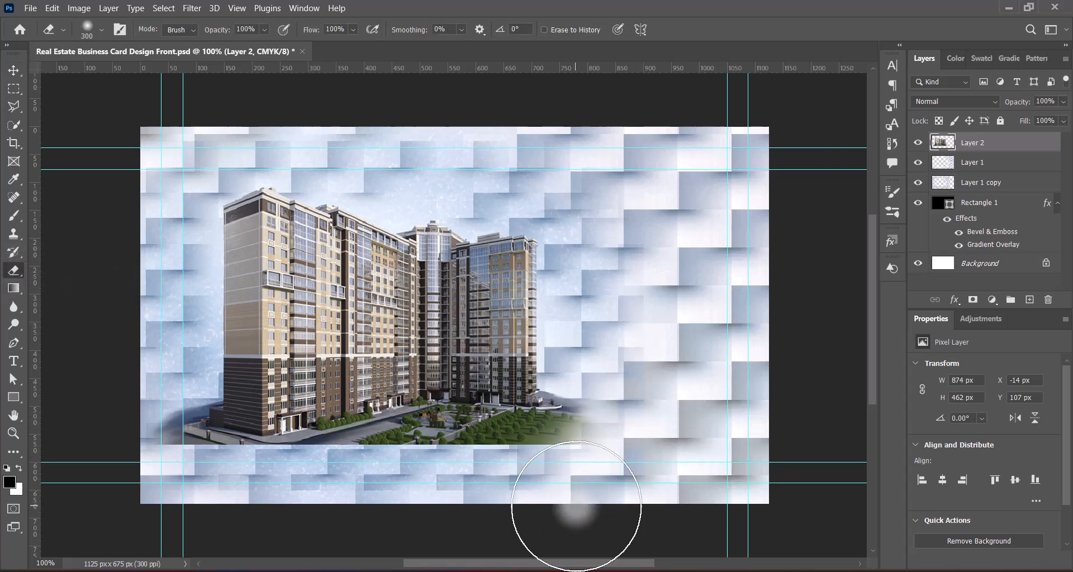
key(bracketleft)
key(bracketleft)
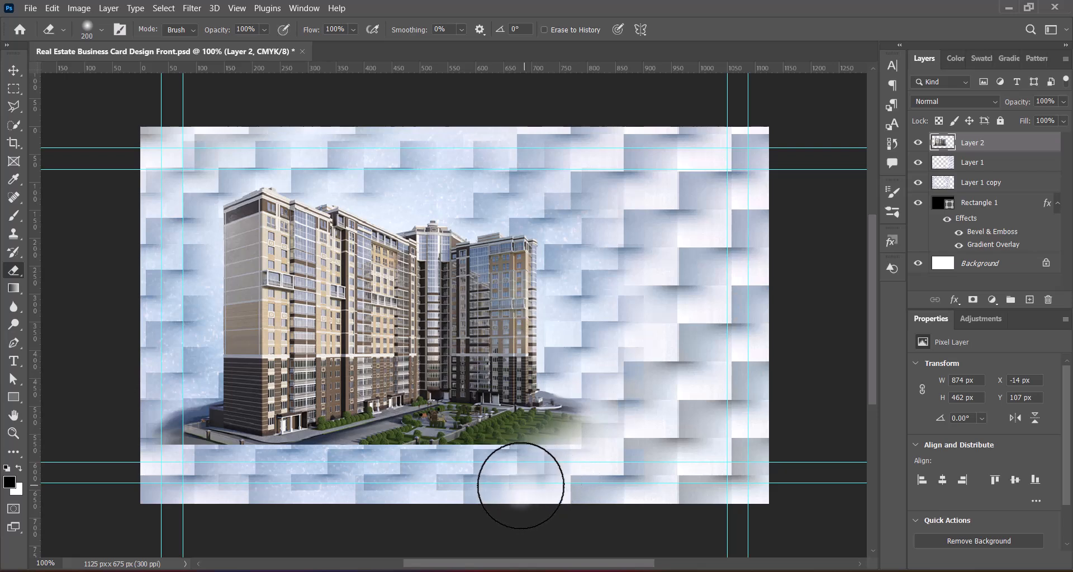
mouse_move(148, 451)
mouse_down()
mouse_move(134, 403)
mouse_move(125, 427)
mouse_up()
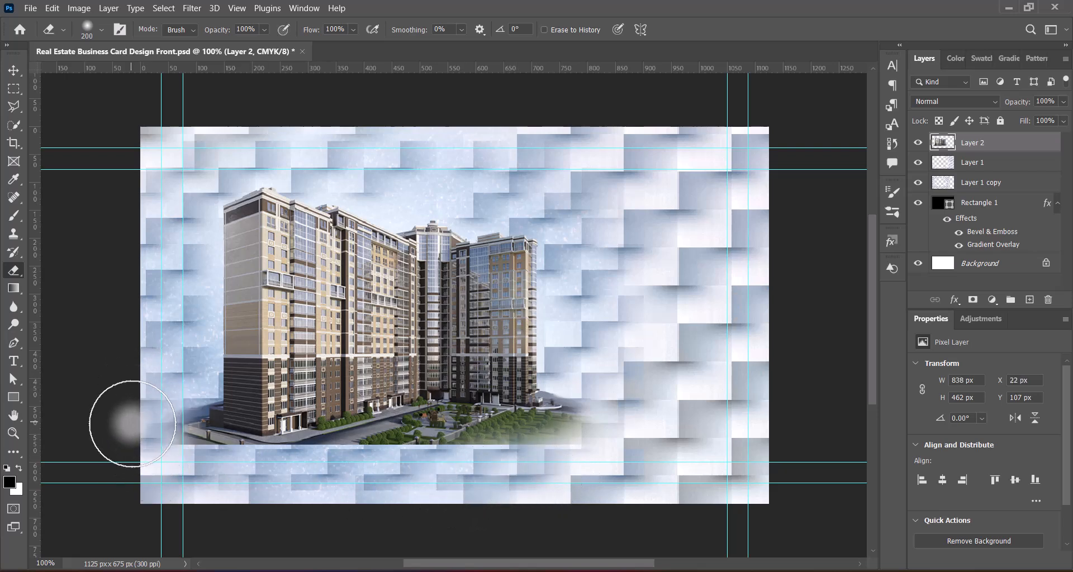
Step: With a smaller brush, fade the photo's bottom edge into the block background
key(bracketleft)
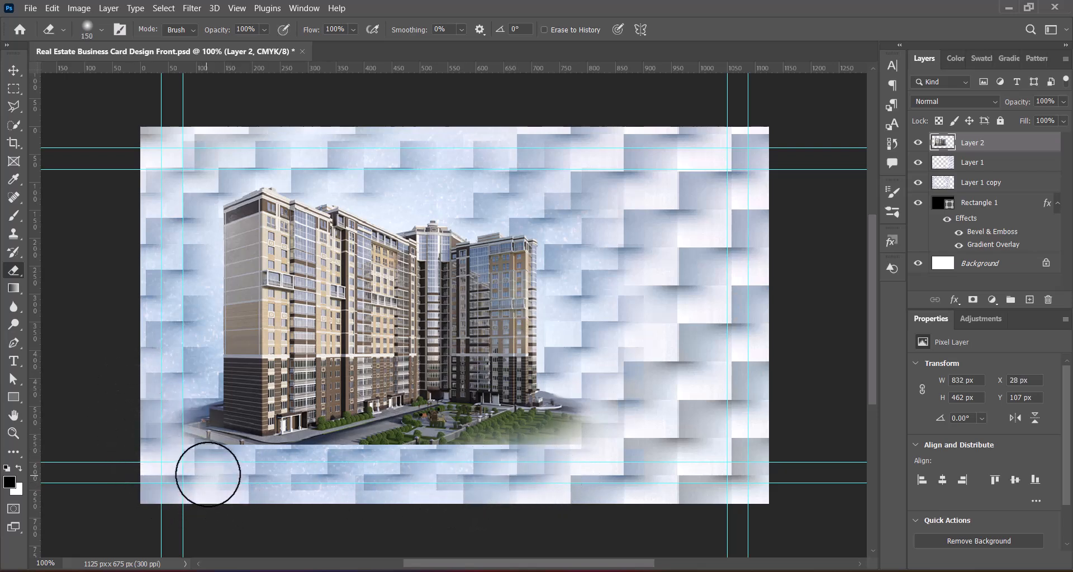
mouse_move(381, 463)
mouse_down()
mouse_move(581, 463)
mouse_move(439, 451)
mouse_move(458, 453)
mouse_move(263, 472)
mouse_move(175, 462)
mouse_move(163, 400)
mouse_move(175, 462)
mouse_up()
key(bracketleft)
key(bracketleft)
key(bracketleft)
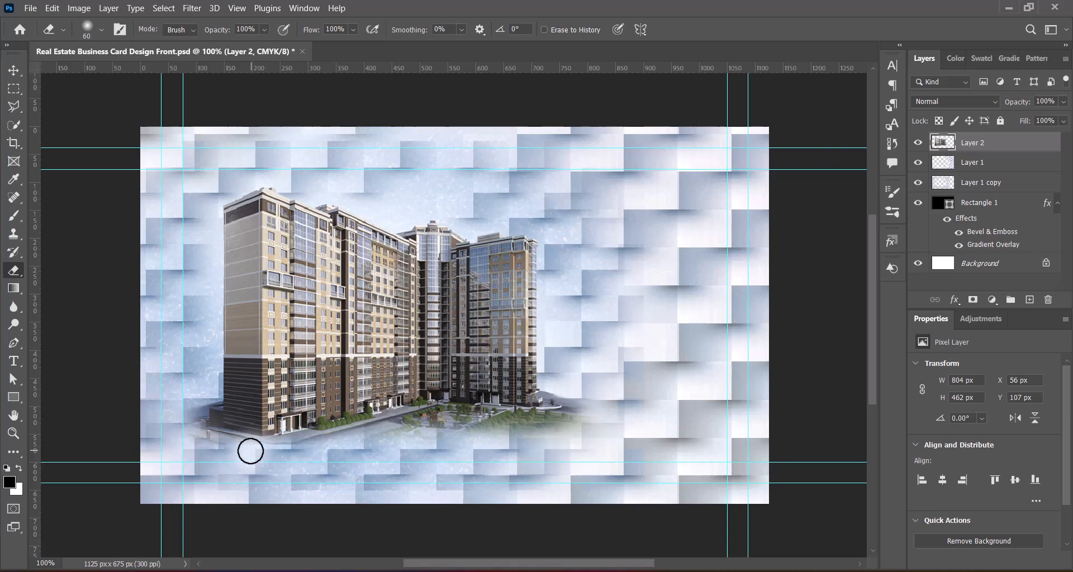
mouse_move(251, 451)
mouse_down()
mouse_move(188, 452)
mouse_move(167, 435)
mouse_move(180, 402)
mouse_up()
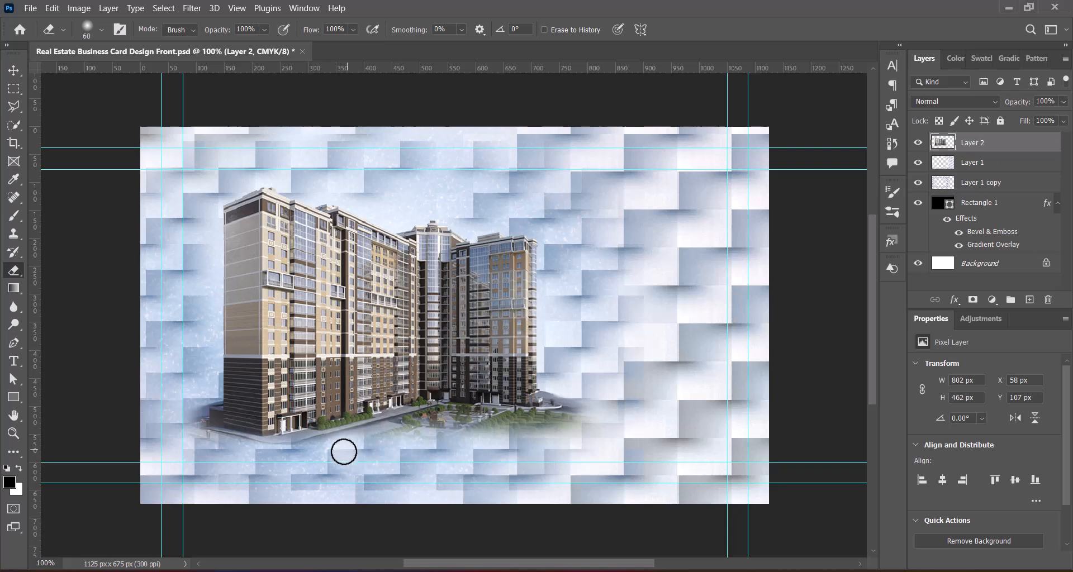
mouse_move(295, 454)
mouse_down()
mouse_move(225, 457)
mouse_move(179, 435)
mouse_move(173, 419)
mouse_move(147, 448)
mouse_up()
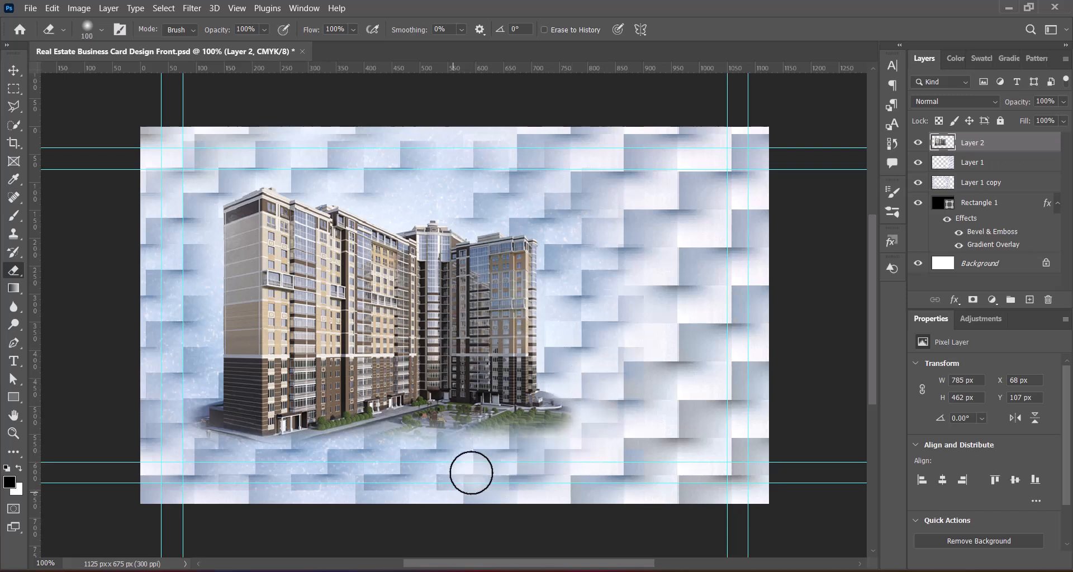
mouse_move(167, 440)
mouse_down()
mouse_move(170, 419)
mouse_move(352, 466)
mouse_move(493, 461)
mouse_move(587, 437)
mouse_up()
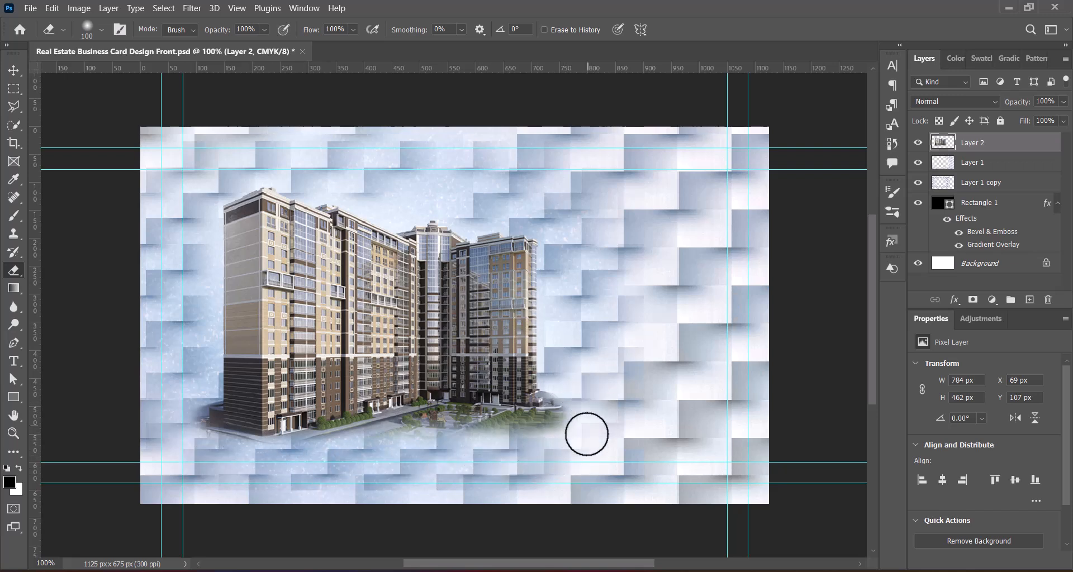
click(14, 88)
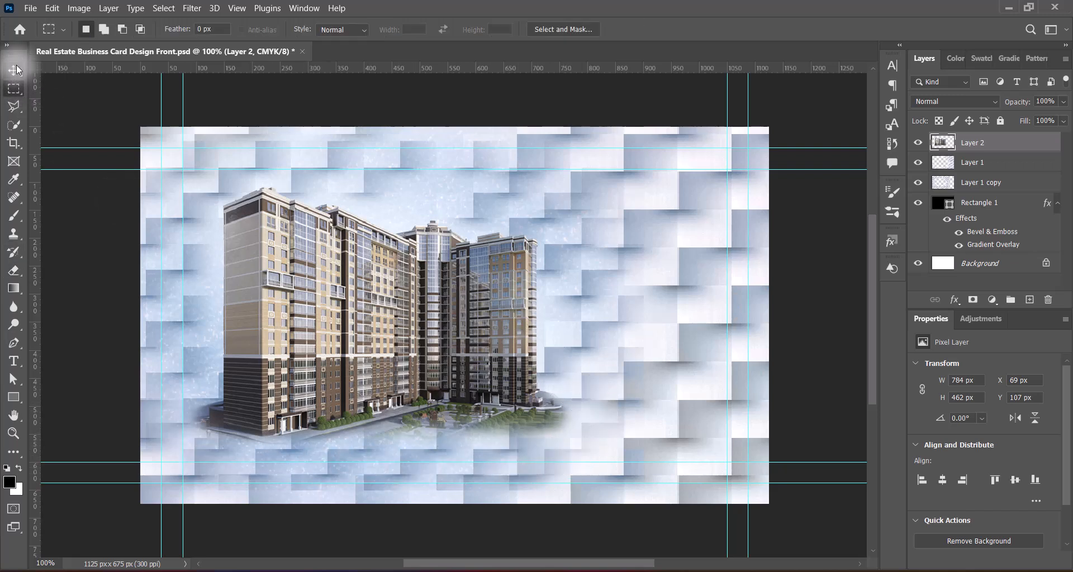
Step: Move the building photo slightly left and scale it to about 94%, 736 × 434 px
click(15, 69)
drag(384, 326, 378, 328)
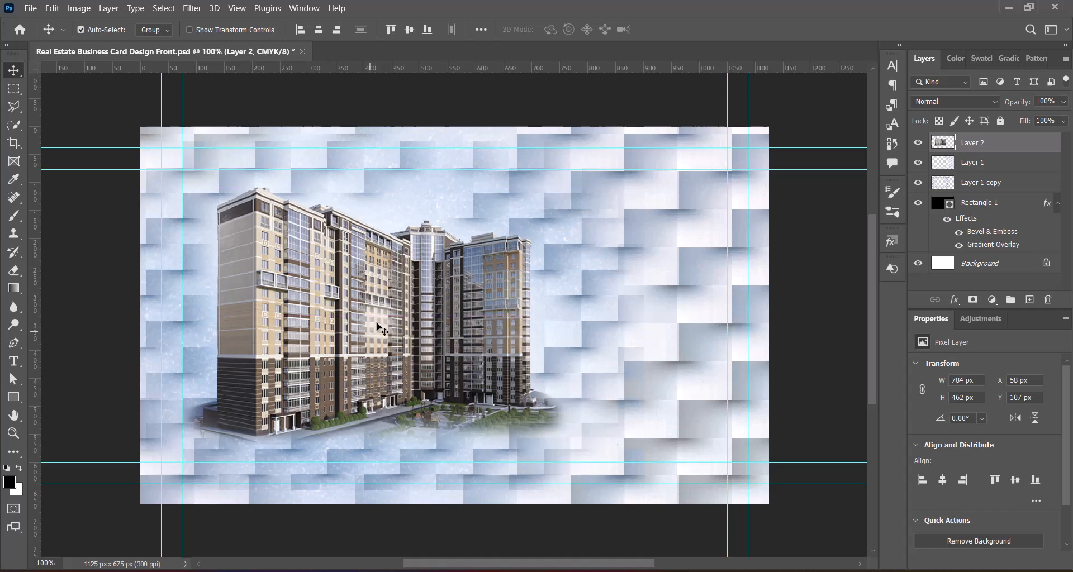
key(ctrl+t)
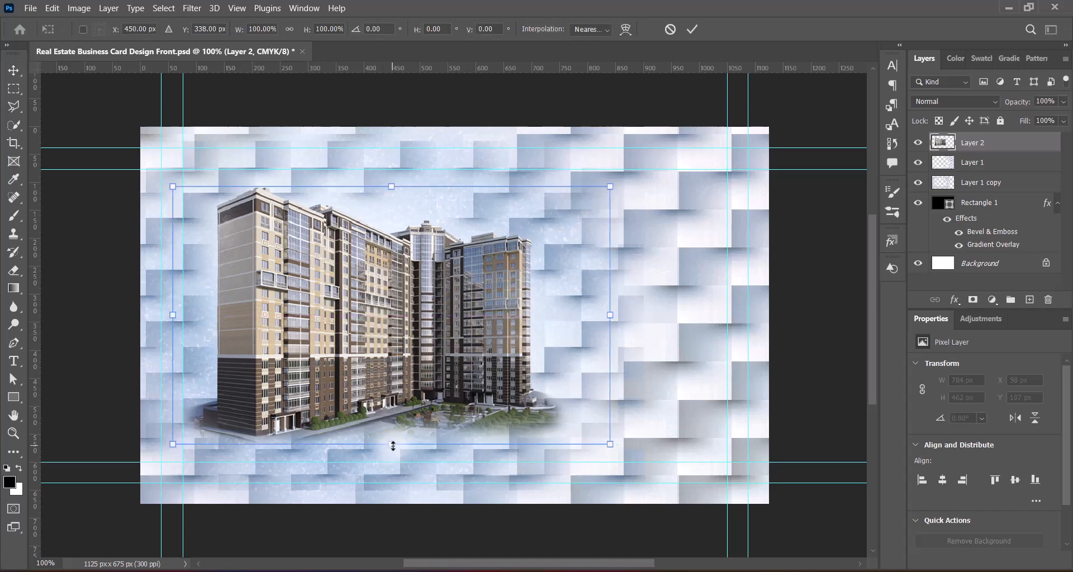
drag(391, 444, 407, 430)
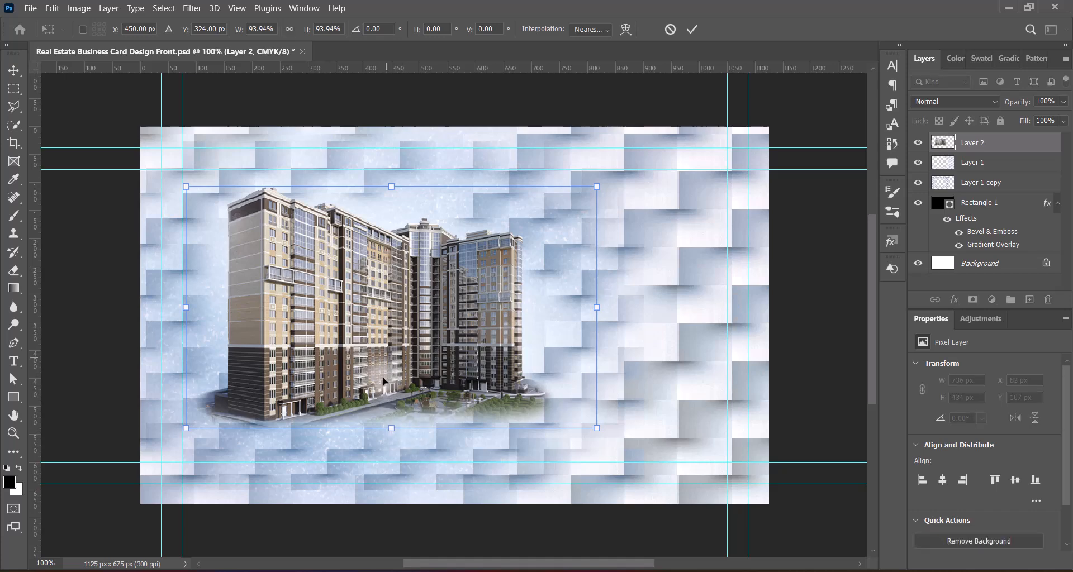
key(Return)
Step: Brighten the building photo with a Levels contrast preset
click(79, 8)
mouse_move(84, 33)
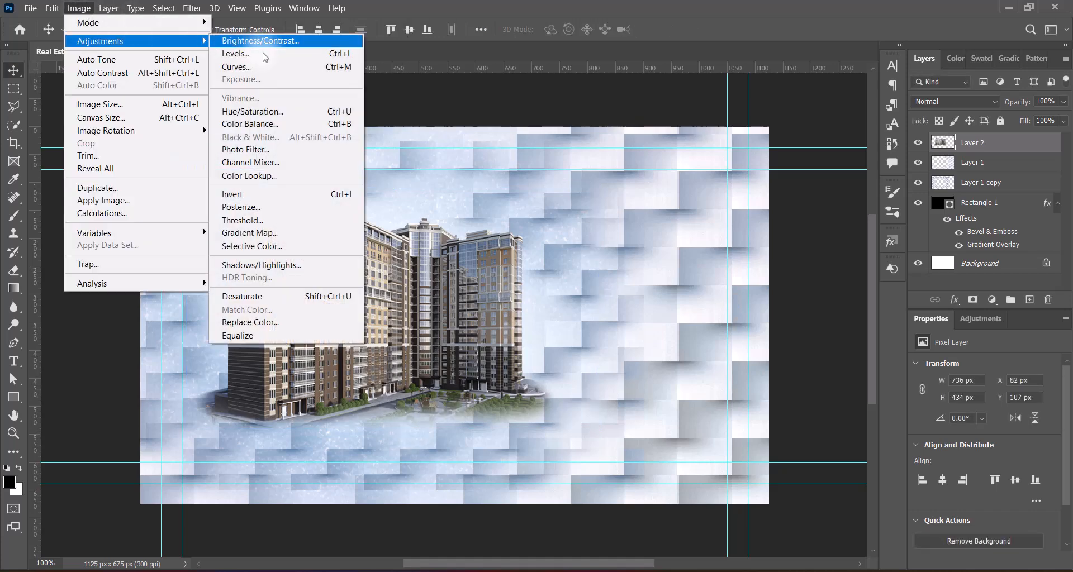
click(375, 48)
click(787, 118)
click(810, 193)
click(980, 119)
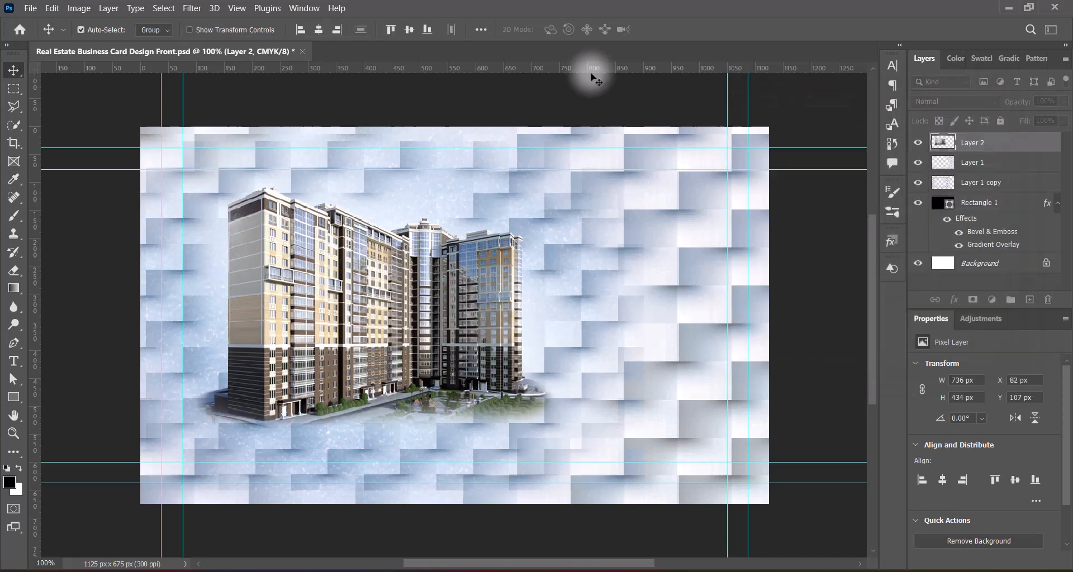
Step: Enrich the photo's colours with the Hue/Saturation Red Boost preset
click(79, 8)
mouse_move(201, 42)
click(252, 111)
click(799, 95)
click(815, 176)
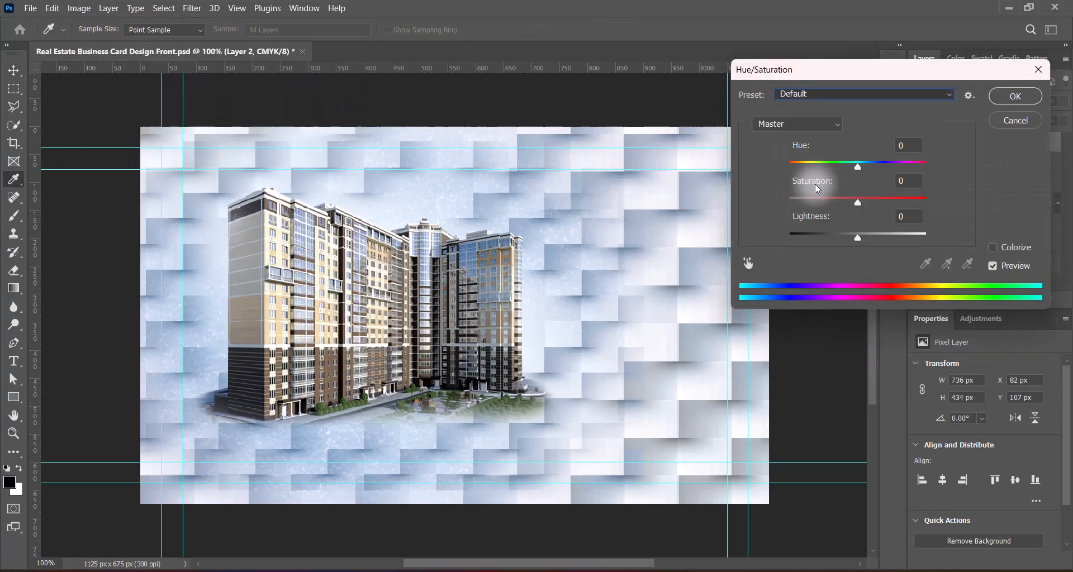
click(1003, 99)
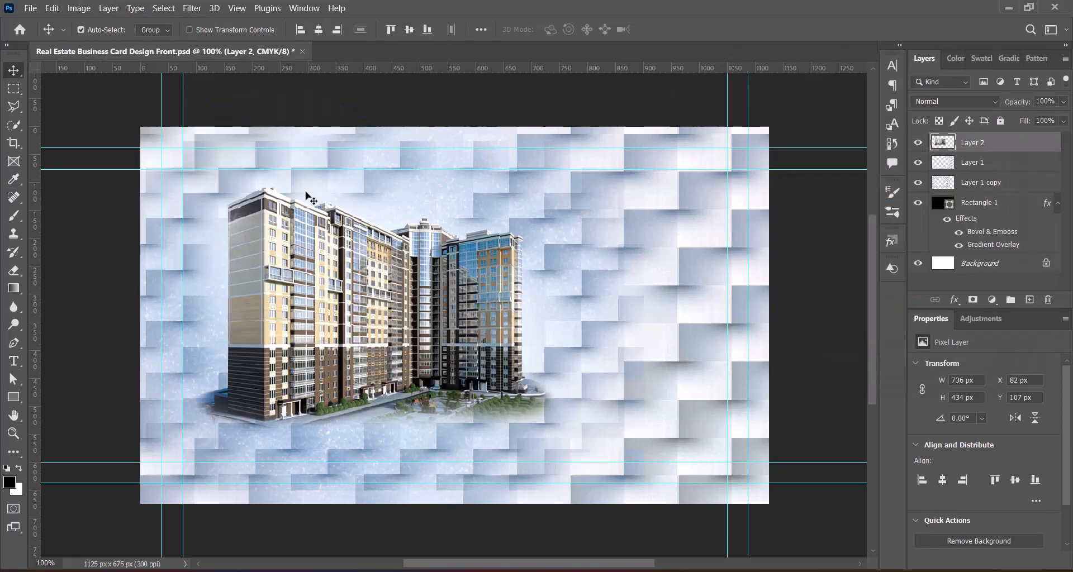
right_click(944, 147)
click(950, 73)
Step: Give the building photo a white drop shadow with 111 px size and 75% opacity
click(425, 358)
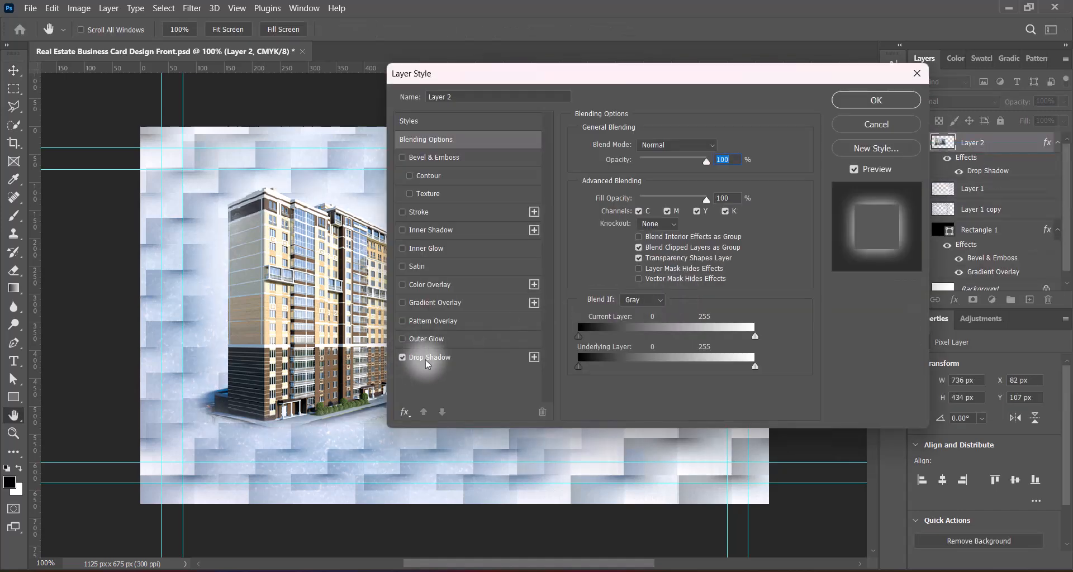
drag(718, 76, 922, 60)
mouse_move(861, 225)
mouse_down()
mouse_move(830, 230)
mouse_move(860, 224)
mouse_up()
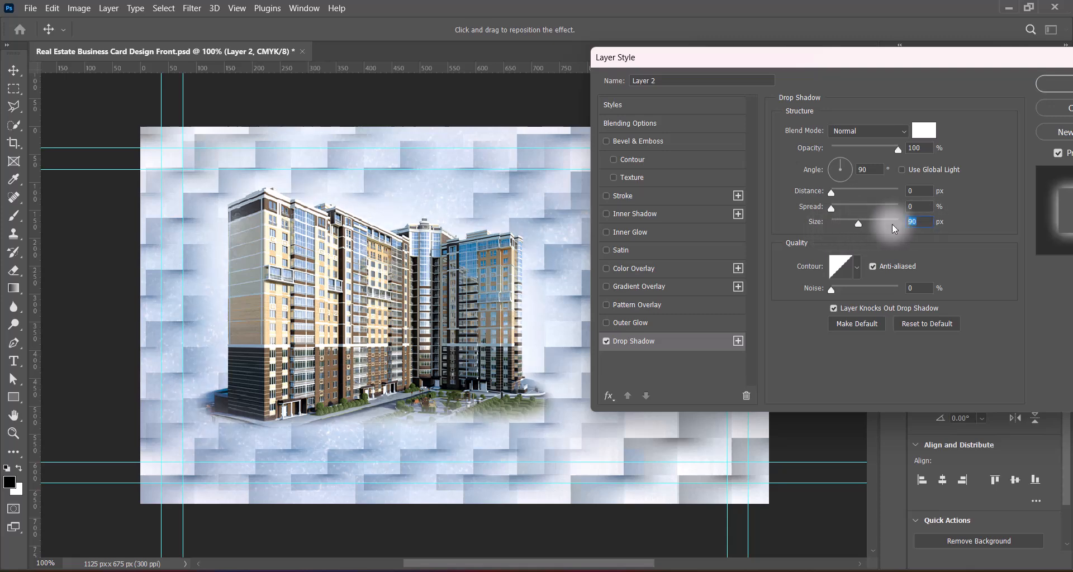
text(111)
click(926, 150)
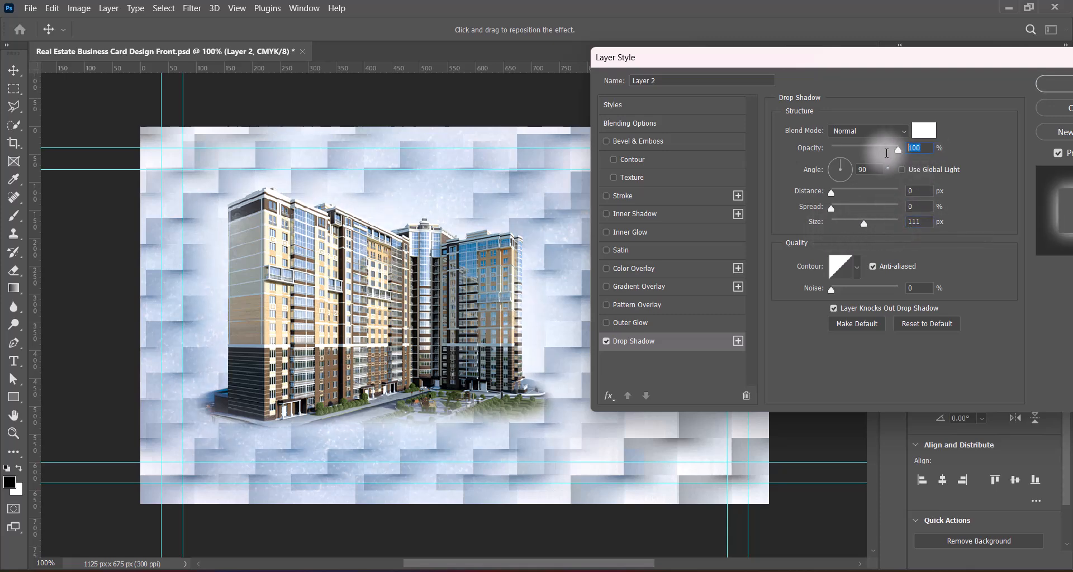
text(75)
drag(912, 63, 695, 64)
click(878, 79)
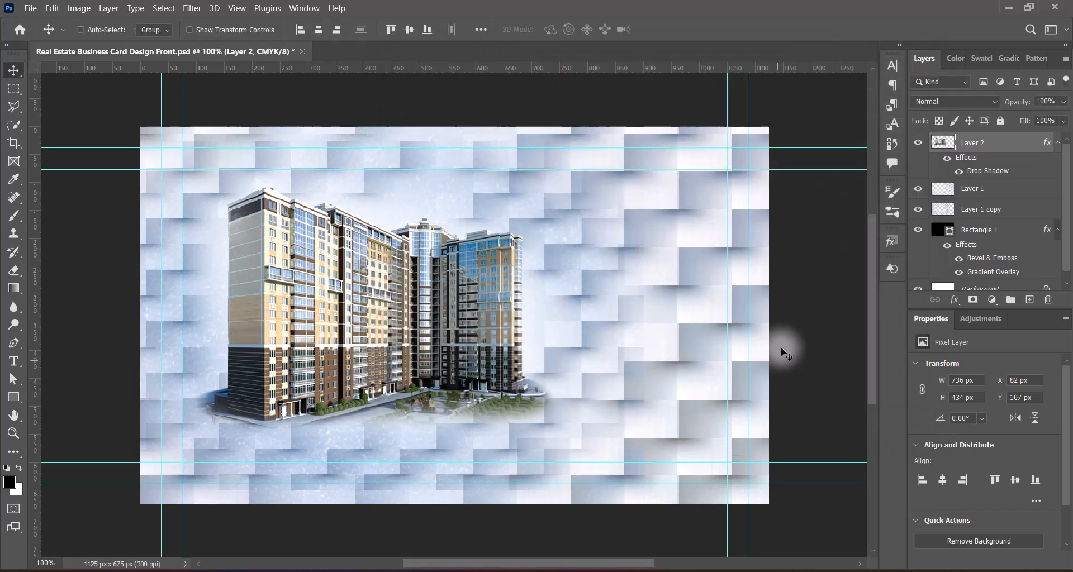
Step: Apply a Best-quality zoom Radial Blur of amount 10 to Layer 1, twice
click(918, 190)
click(918, 190)
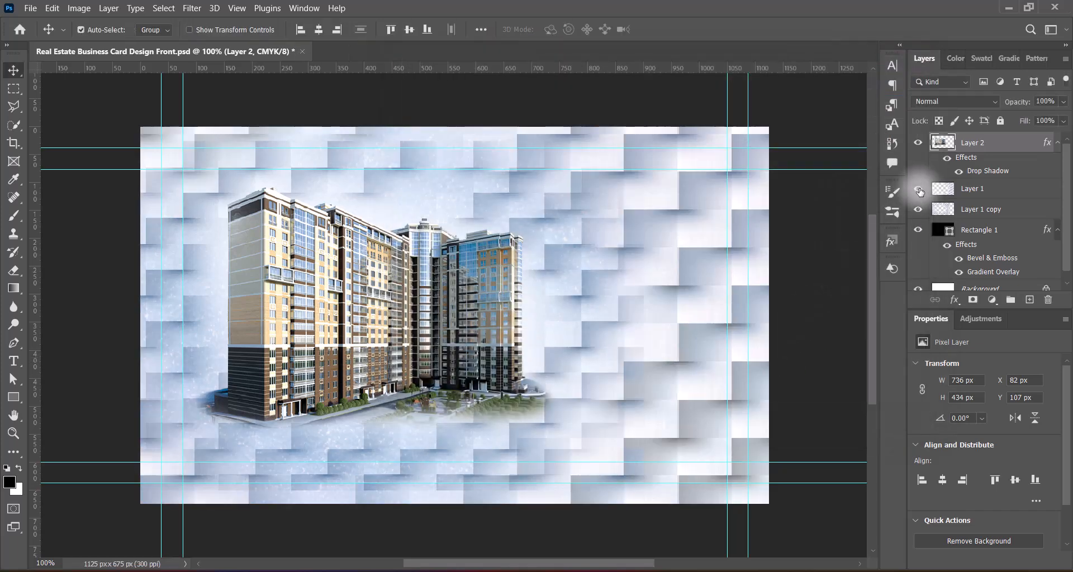
click(1000, 189)
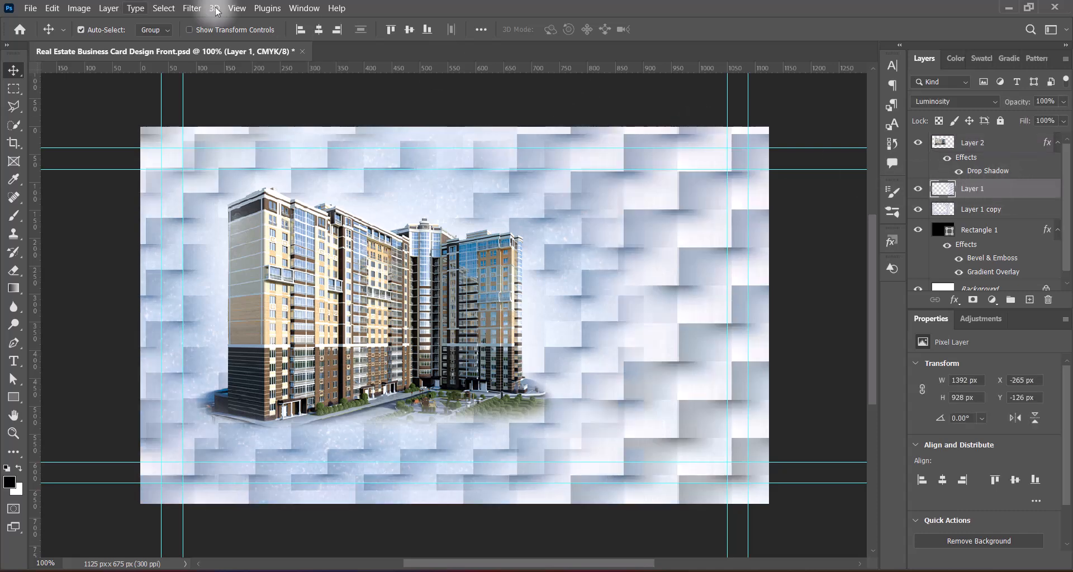
click(192, 8)
mouse_move(291, 171)
click(411, 265)
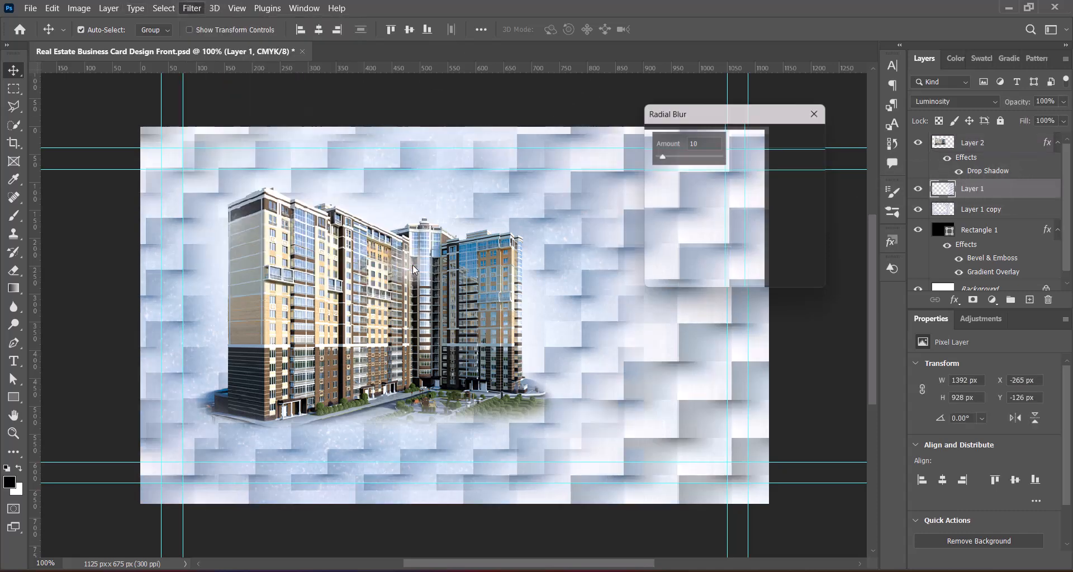
click(661, 272)
click(759, 143)
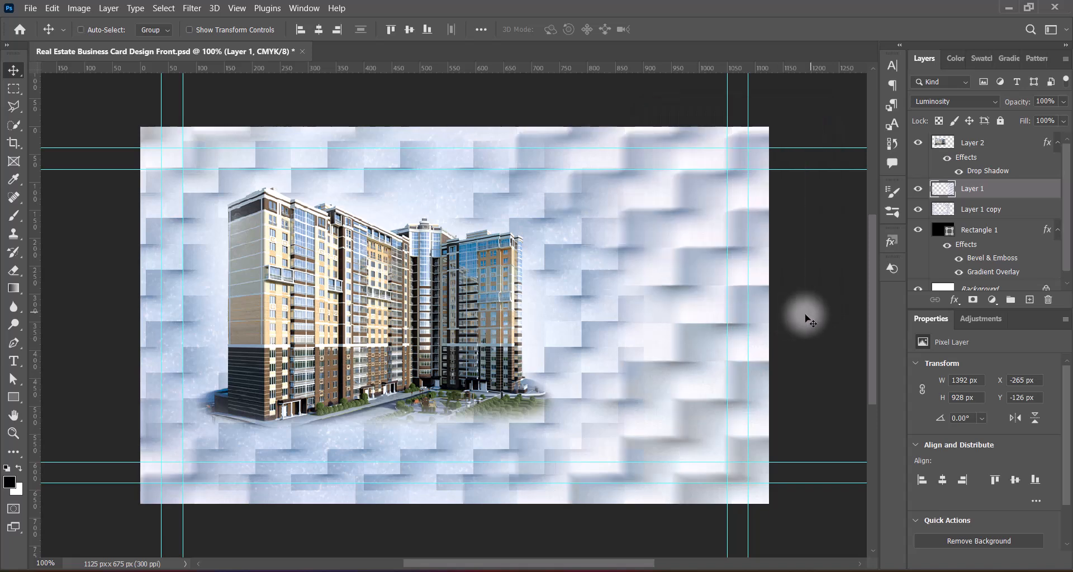
click(192, 8)
click(385, 269)
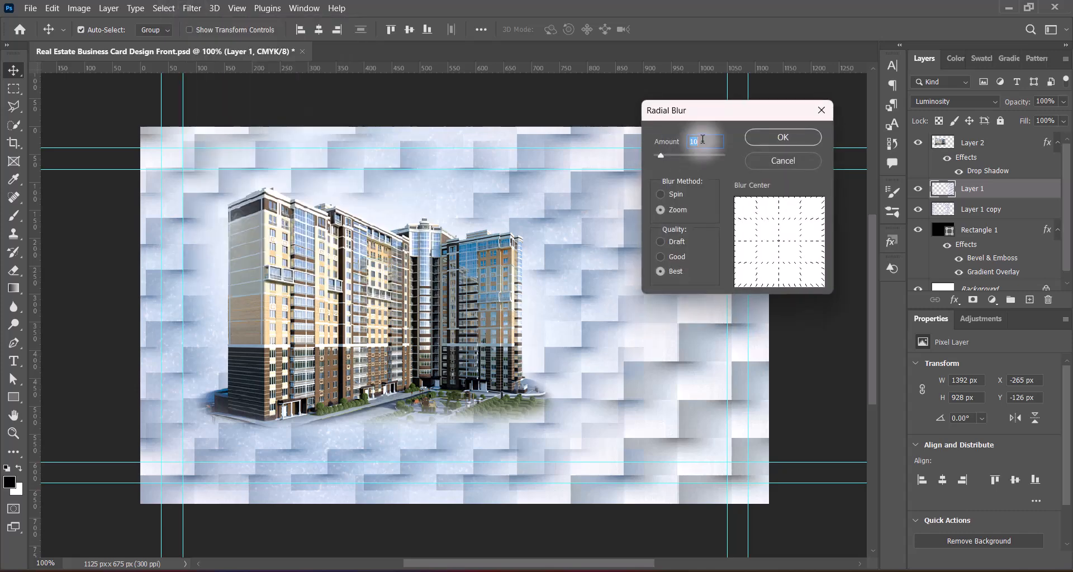
key(Return)
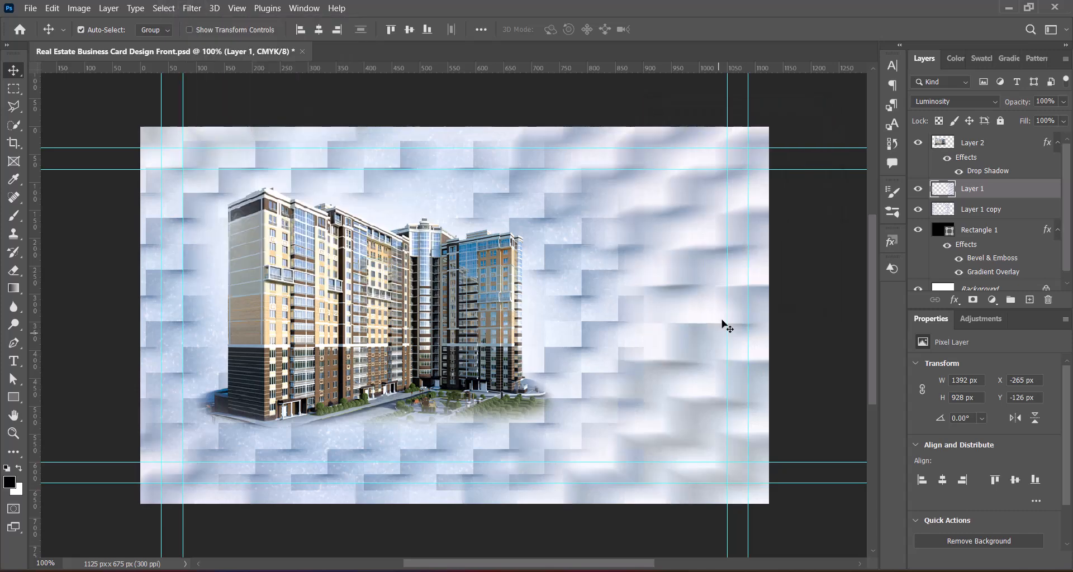
Step: Give Layer 1 copy a 2-pixel Gaussian Blur and save the document
key(alt+bracketleft)
click(192, 8)
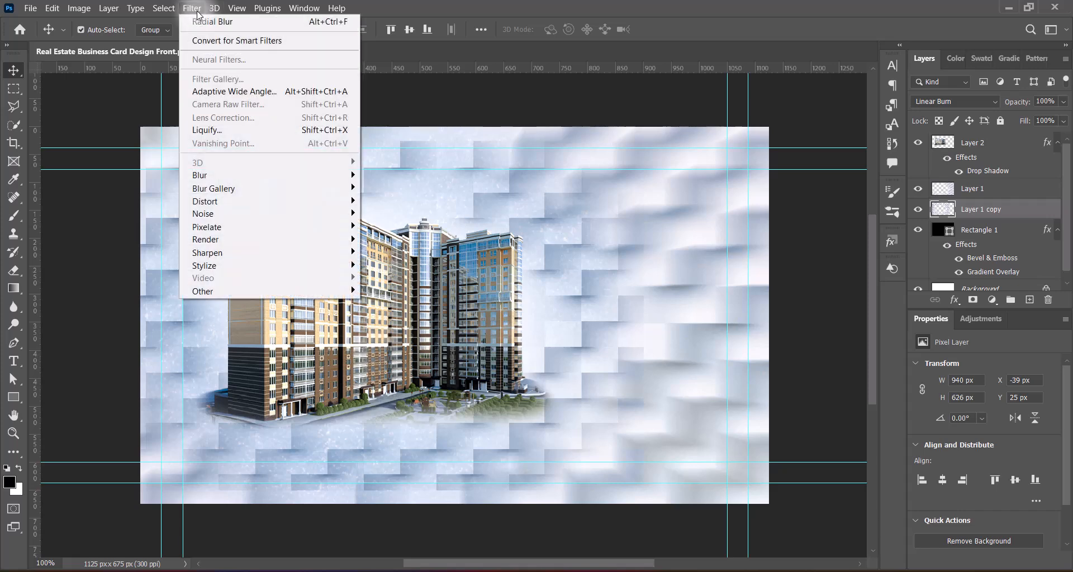
click(397, 227)
text(3)
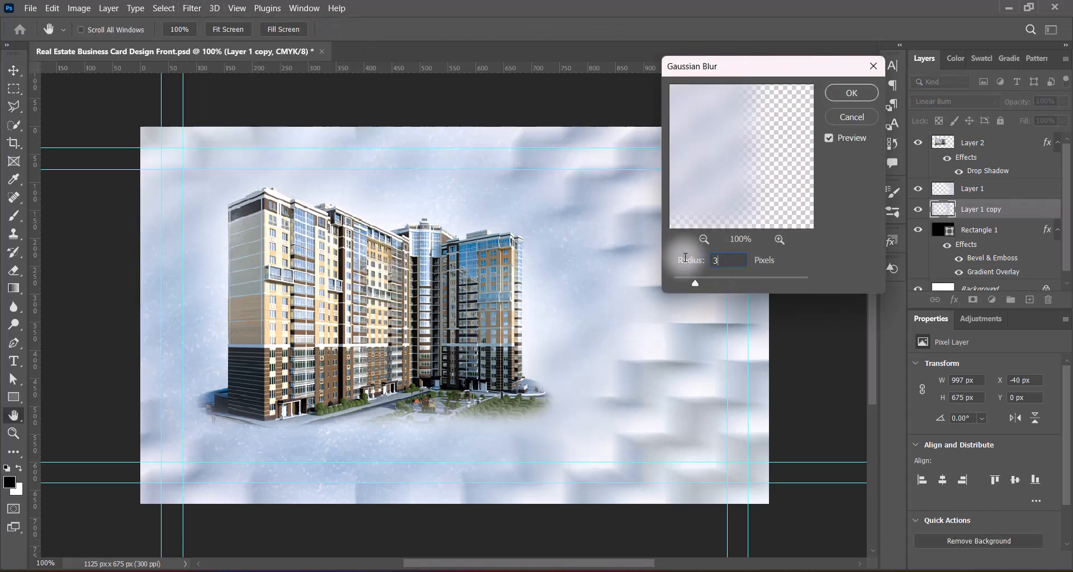
click(685, 258)
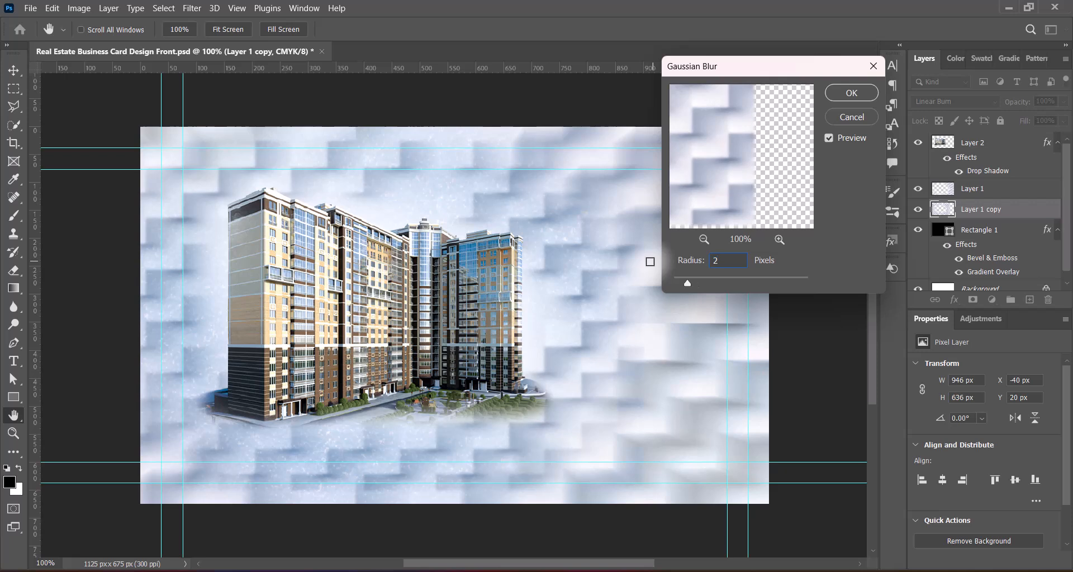
click(851, 93)
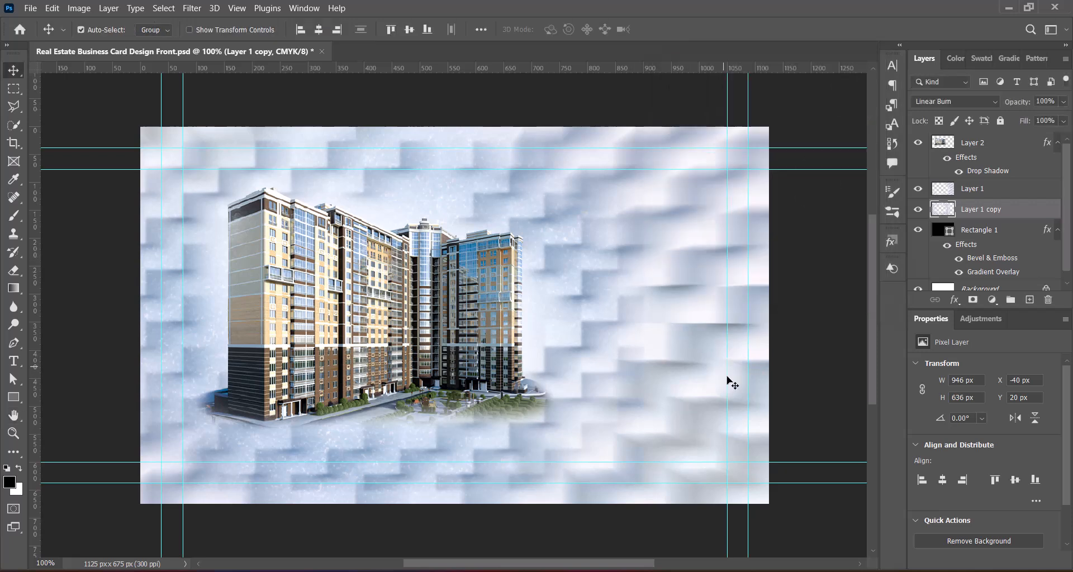
key(ctrl+s)
Step: Scale the building photo to 751 × 443 px and nudge it slightly left and lower
click(396, 317)
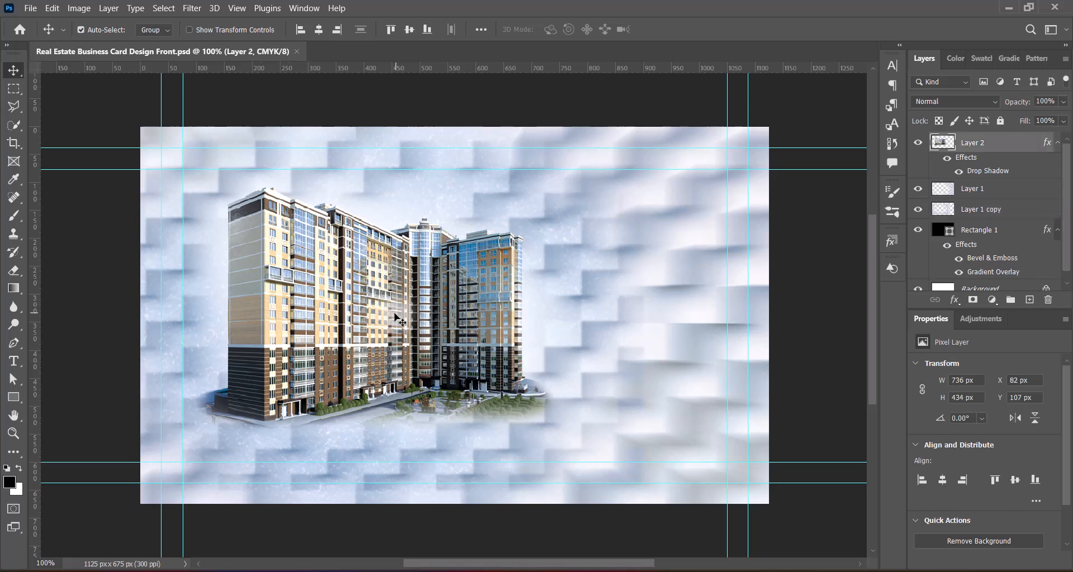
key(Left)
key(Left)
key(Left)
key(Left)
key(Left)
key(Left)
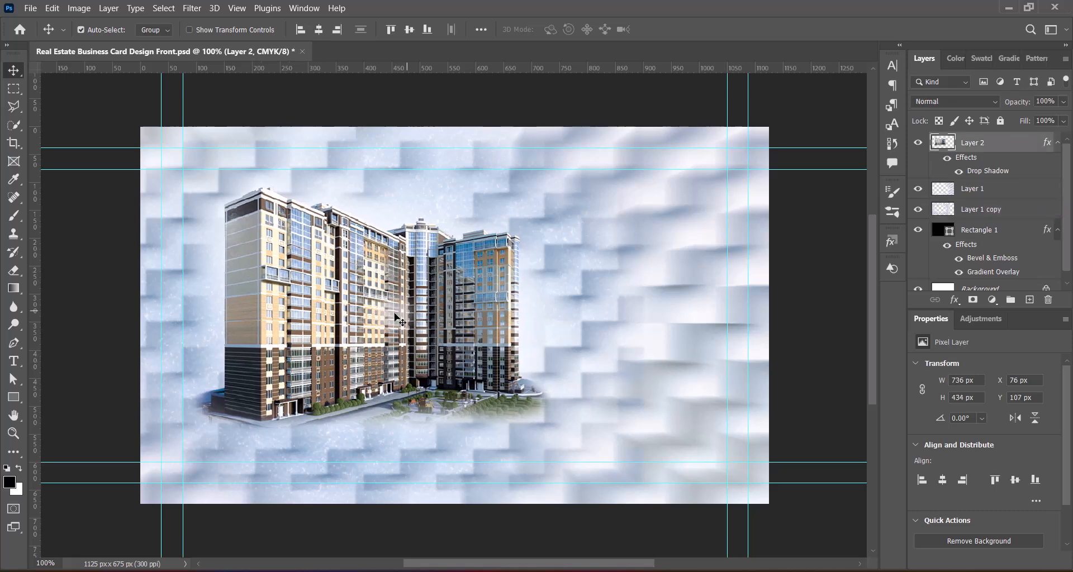
key(ctrl+t)
mouse_move(388, 429)
mouse_down()
mouse_move(389, 387)
mouse_move(388, 433)
mouse_up()
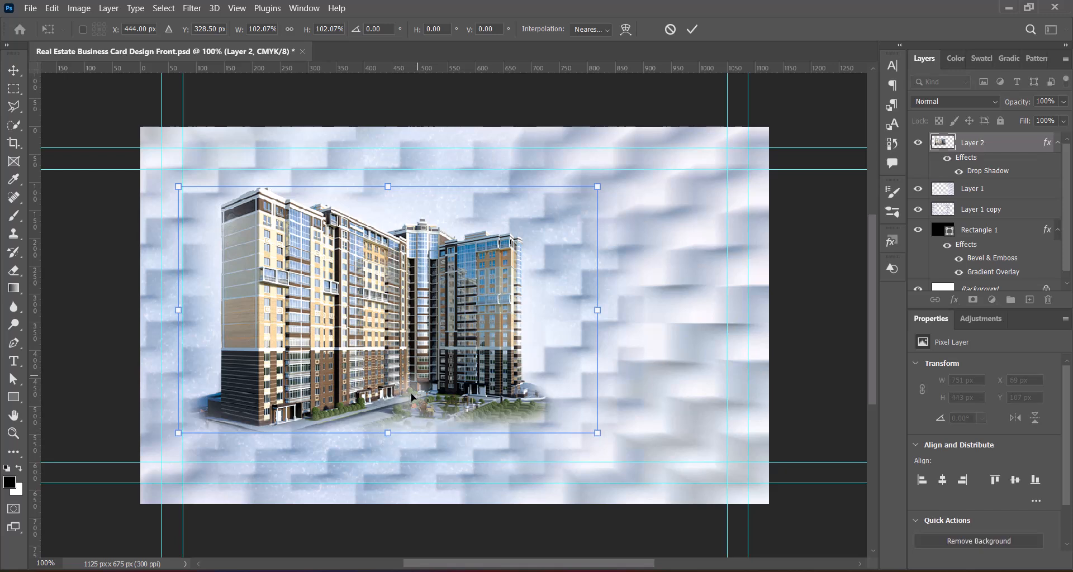
drag(418, 373, 420, 378)
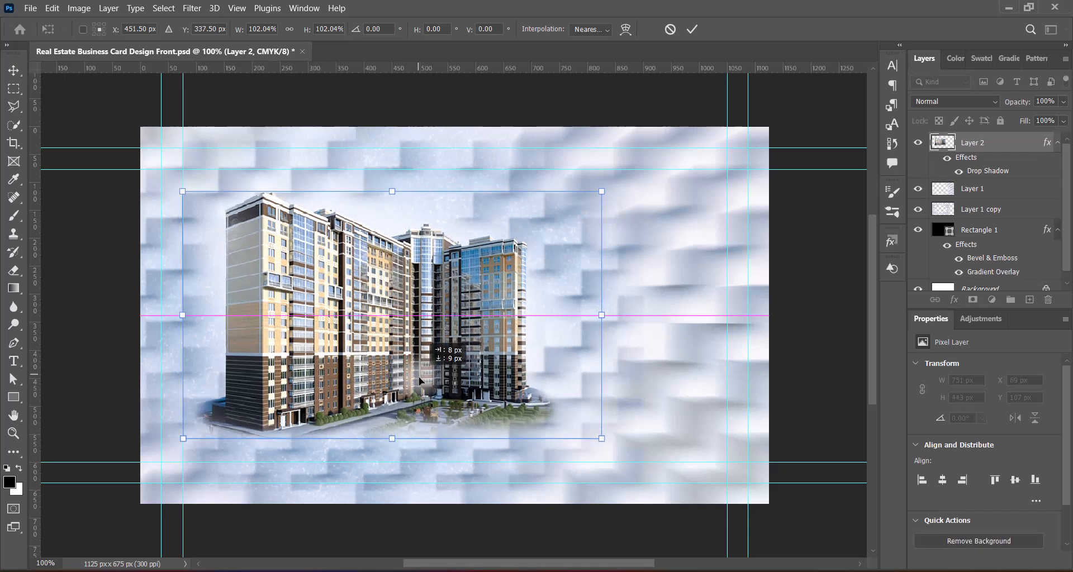
key(Return)
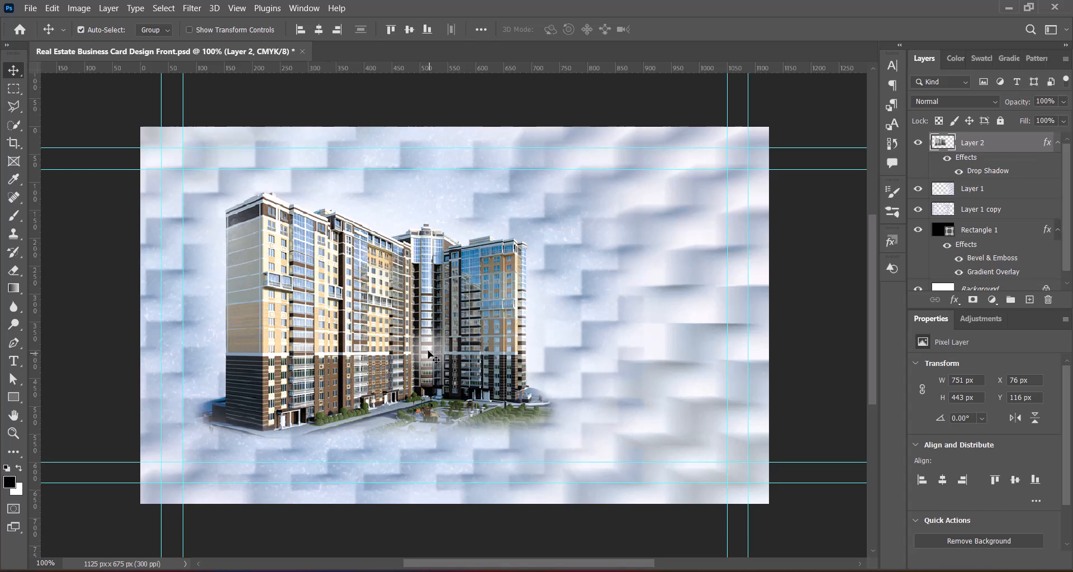
key(Left)
key(Left)
key(Left)
key(Up)
key(Up)
key(Up)
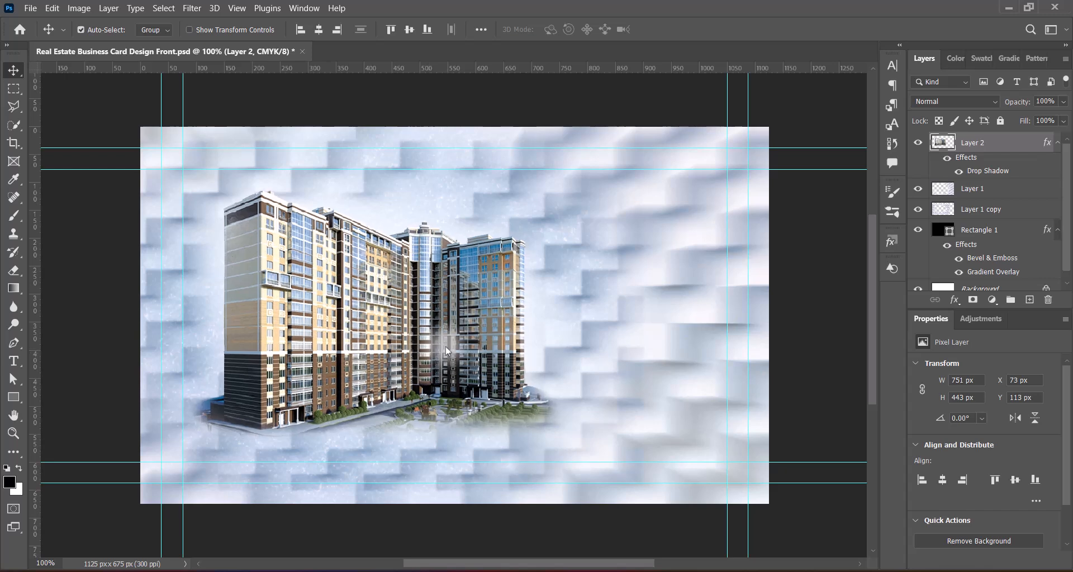
click(1019, 211)
key(ctrl+t)
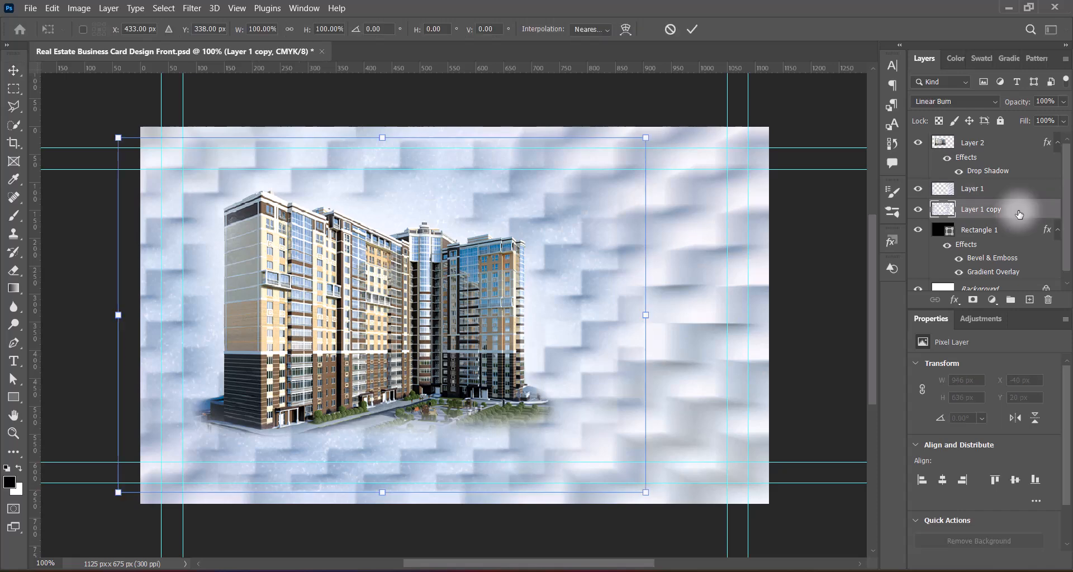
Step: Scale Layer 1 and Layer 1 copy together to about 104% (1443 × 962 px) and nudge them down
click(670, 29)
shift+click(985, 189)
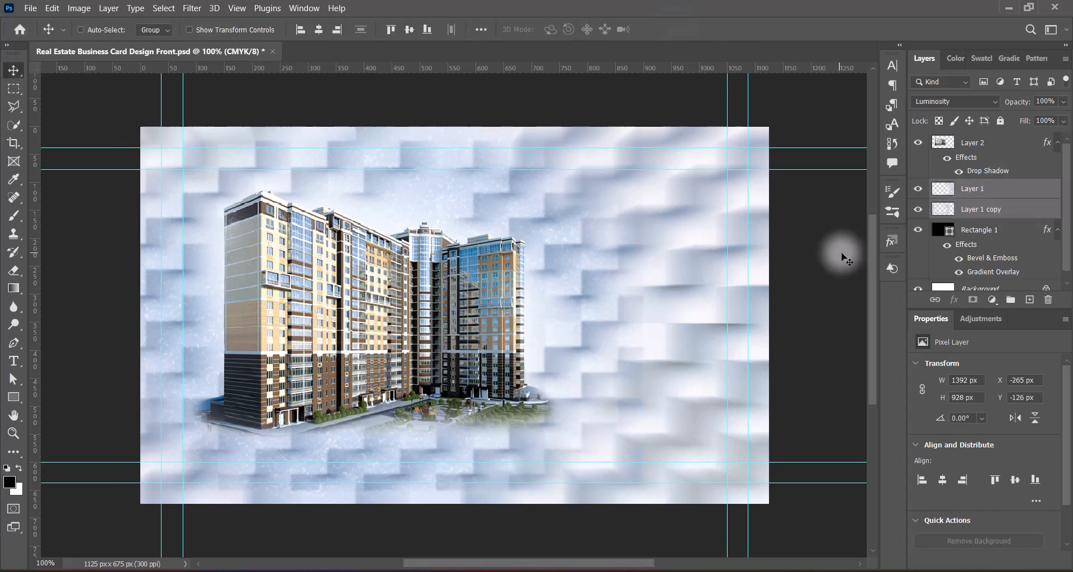
key(ctrl+t)
scroll(502, 334, down, 2)
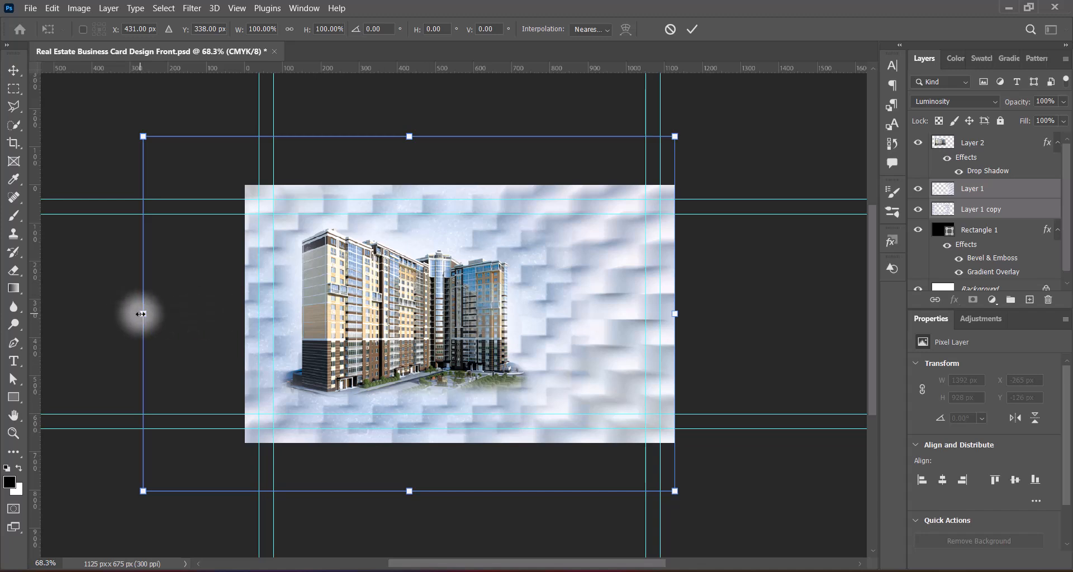
drag(140, 314, 122, 314)
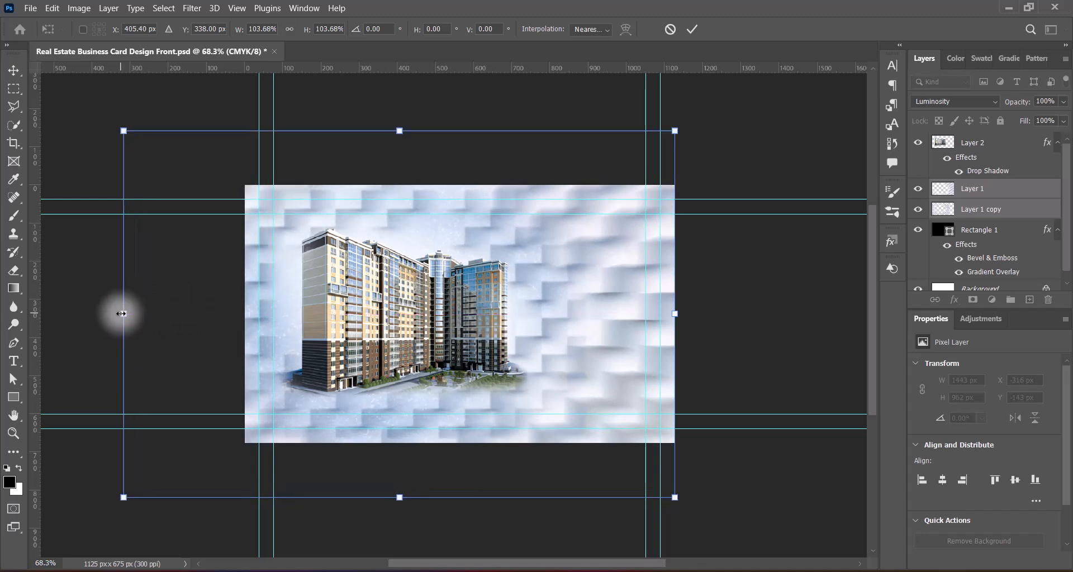
key(Down)
key(Down)
key(Down)
key(Down)
key(Down)
key(Down)
key(Down)
key(Down)
key(Down)
key(Down)
key(Down)
key(Down)
key(Down)
key(Down)
key(Down)
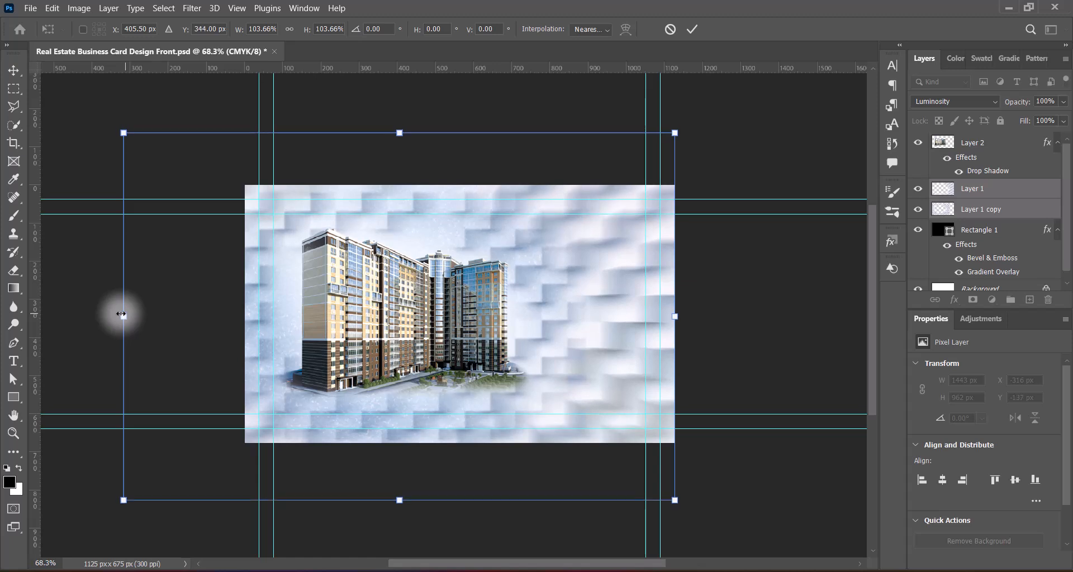
key(Down)
key(Down)
key(Down)
key(Down)
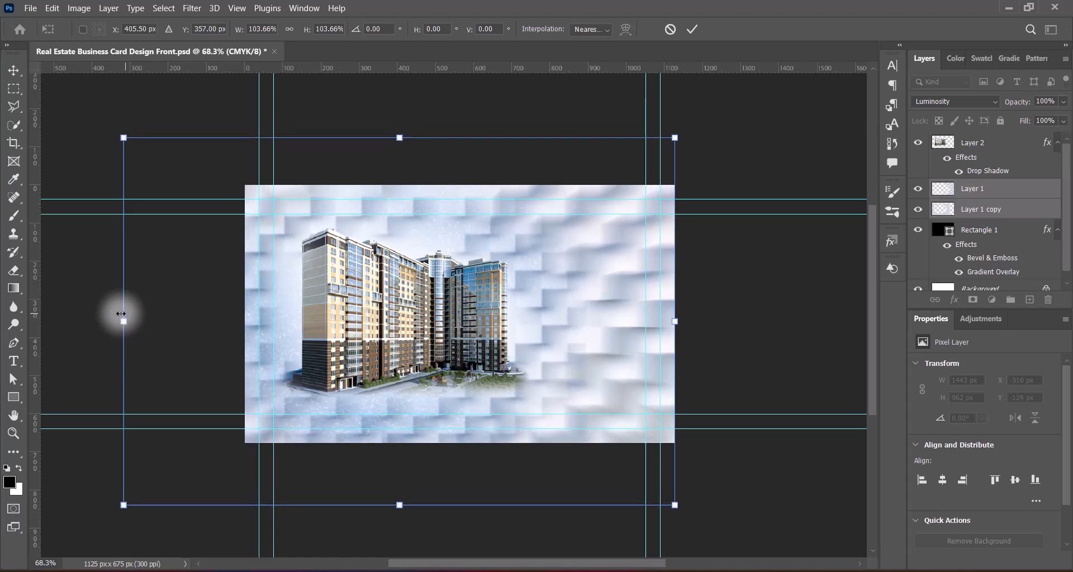
key(Return)
Step: Save the card document
key(ctrl+s)
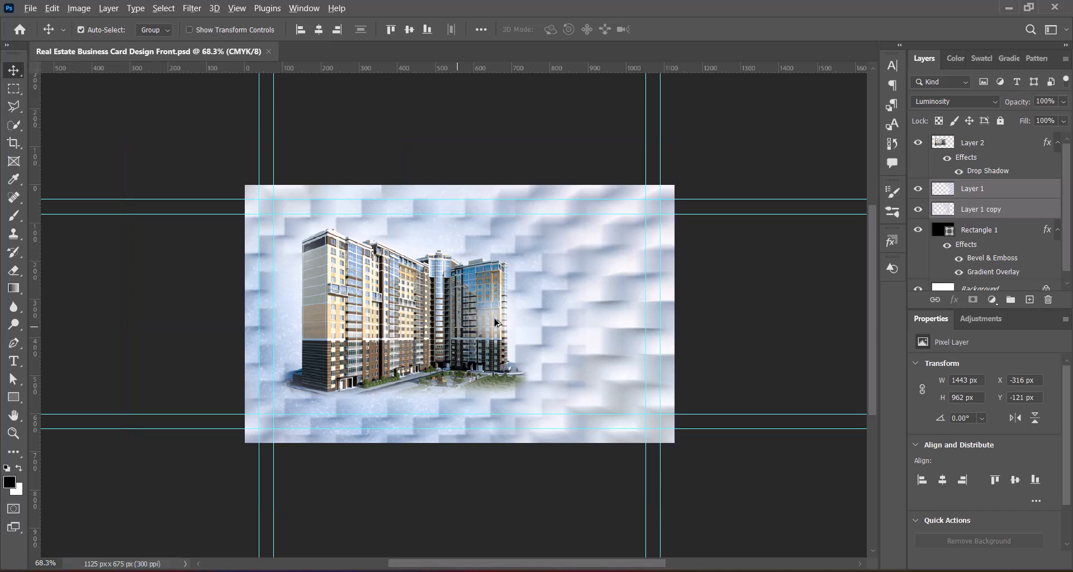
scroll(495, 320, up, 5)
scroll(495, 320, down, 1)
scroll(495, 320, up, 1)
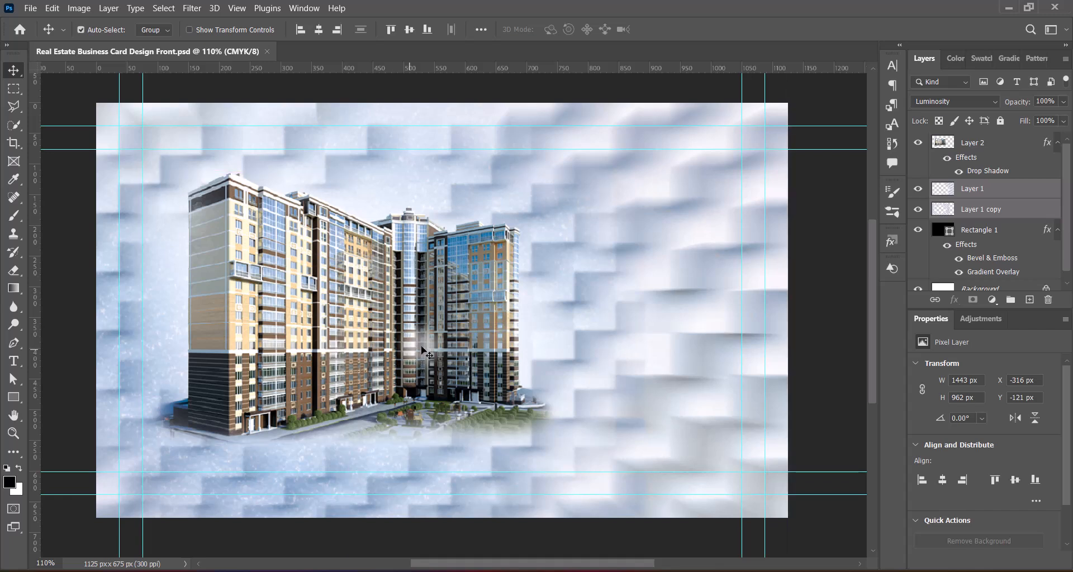
Step: Draw a thin rectangle bar on a new layer along the card's bottom guides
click(1030, 300)
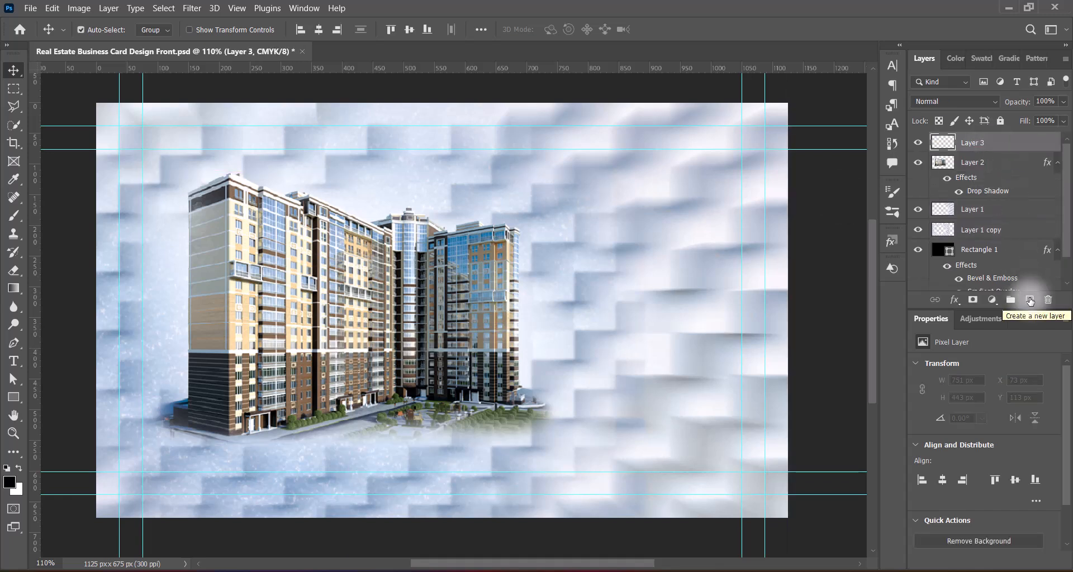
click(14, 398)
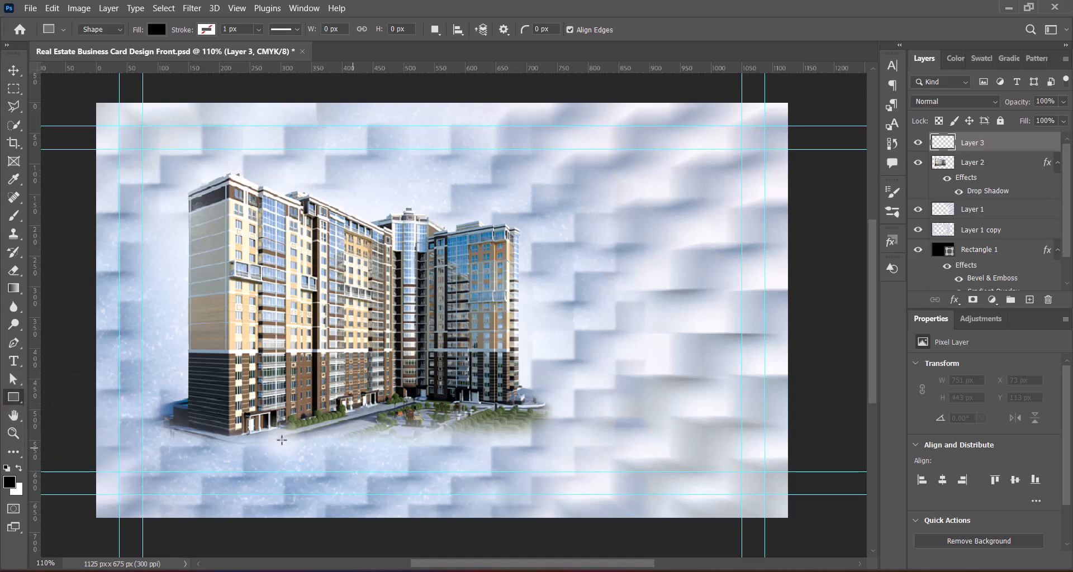
mouse_move(394, 472)
mouse_down()
mouse_move(413, 492)
mouse_move(763, 497)
mouse_up()
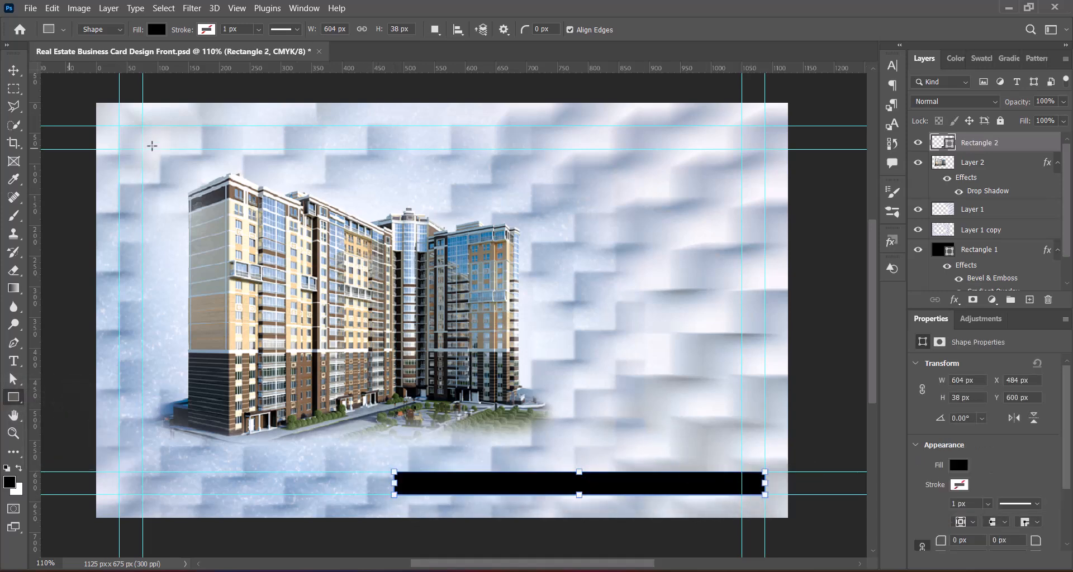
click(13, 71)
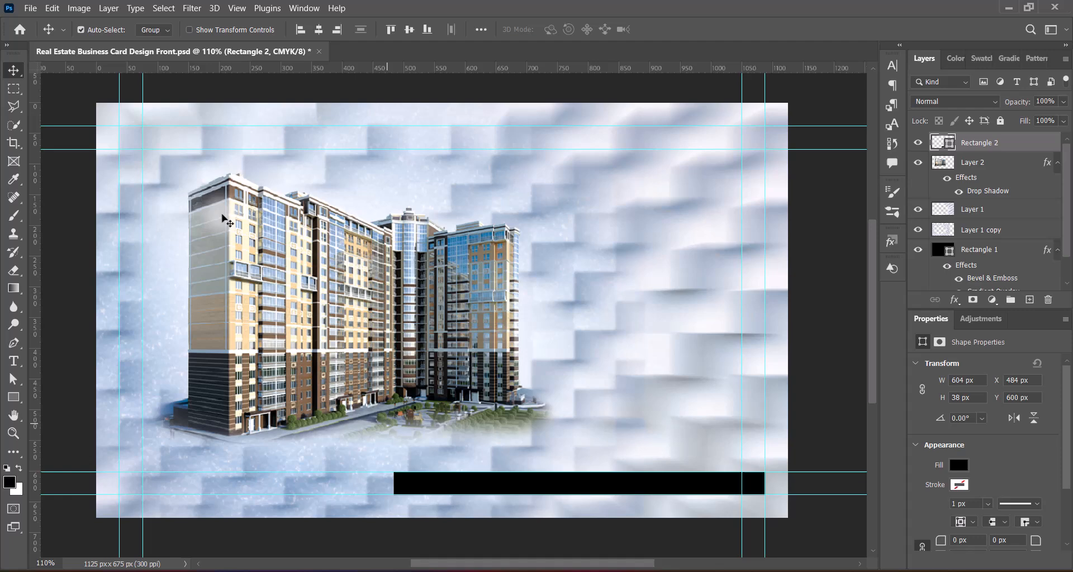
Step: Fill the bar with a muted dark reddish brown sampled from the building photo
double_click(943, 143)
click(445, 396)
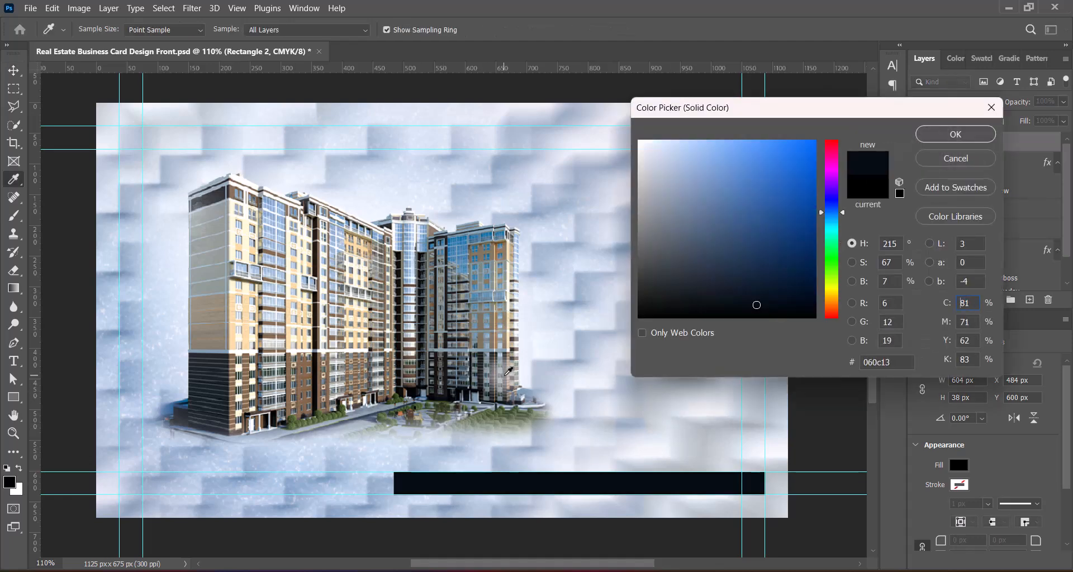
click(500, 376)
click(229, 412)
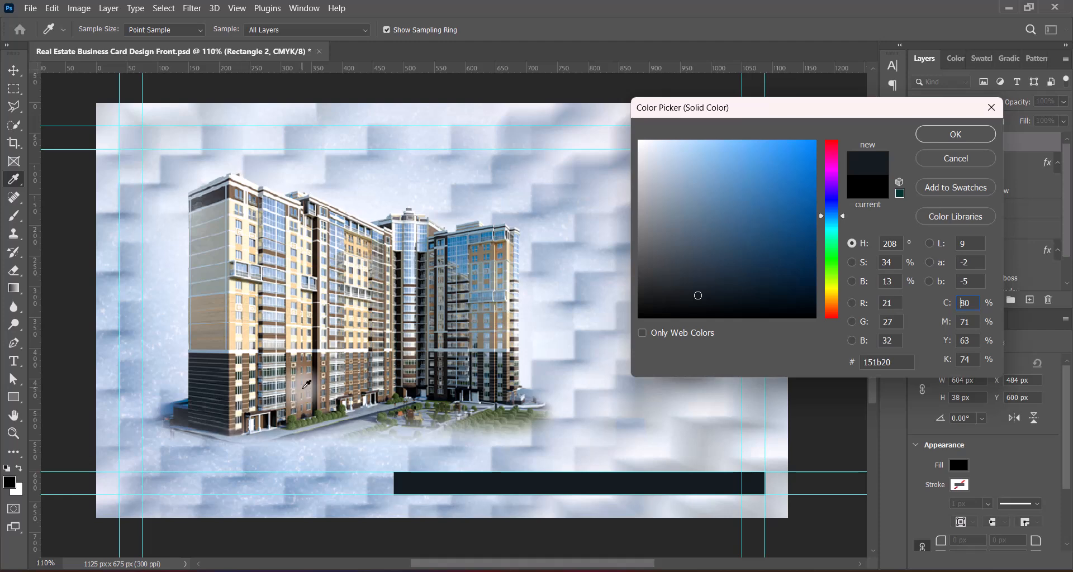
click(306, 385)
click(258, 422)
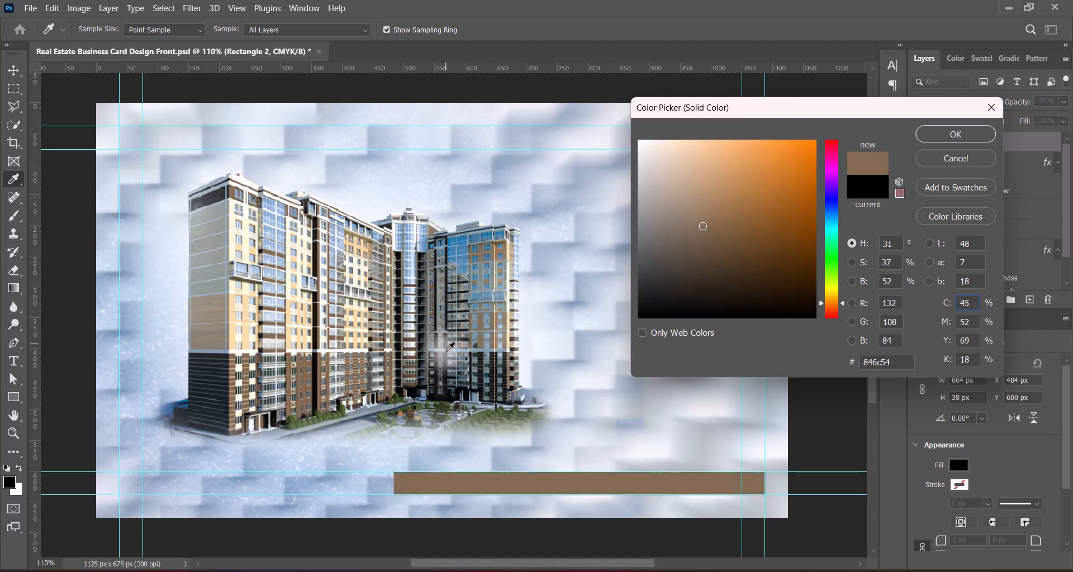
click(448, 342)
click(266, 420)
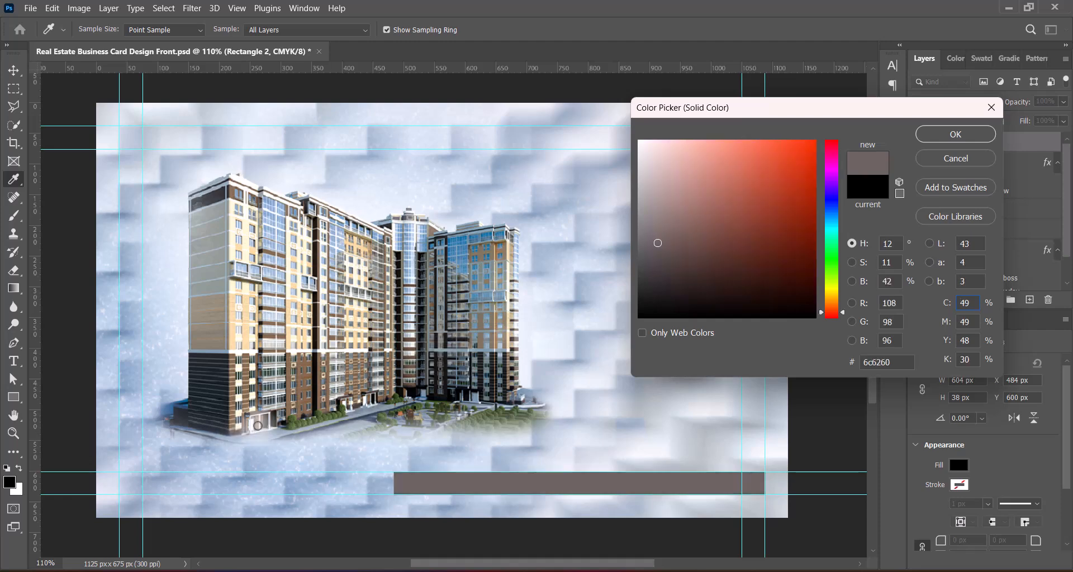
mouse_move(693, 281)
mouse_down()
mouse_move(811, 279)
mouse_move(751, 263)
mouse_move(767, 263)
mouse_move(699, 263)
mouse_up()
click(972, 135)
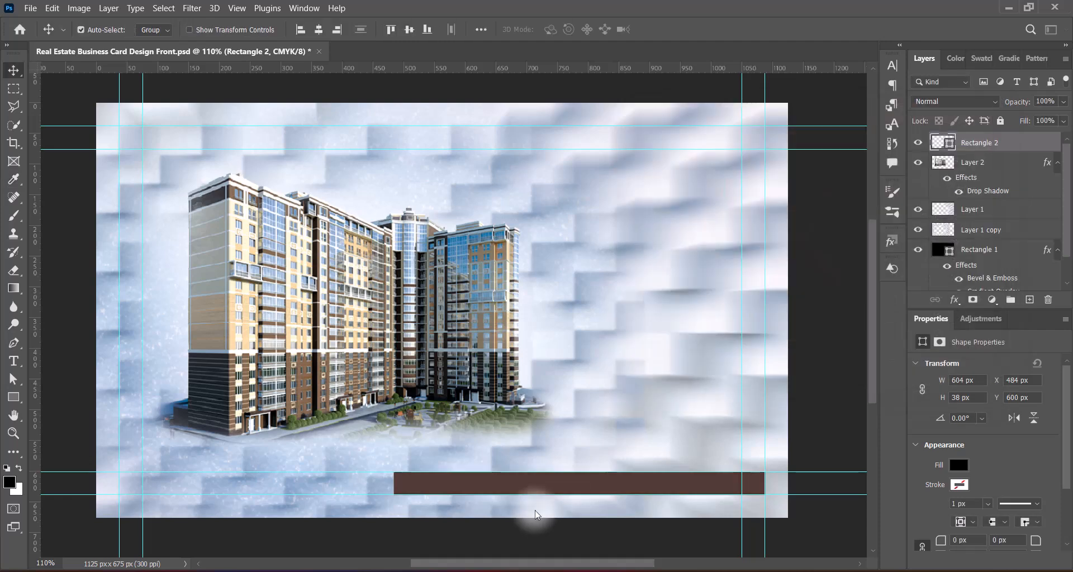
Step: Skew the brown bar so its left end slants
mouse_move(591, 489)
mouse_down()
mouse_move(565, 489)
mouse_move(586, 490)
mouse_up()
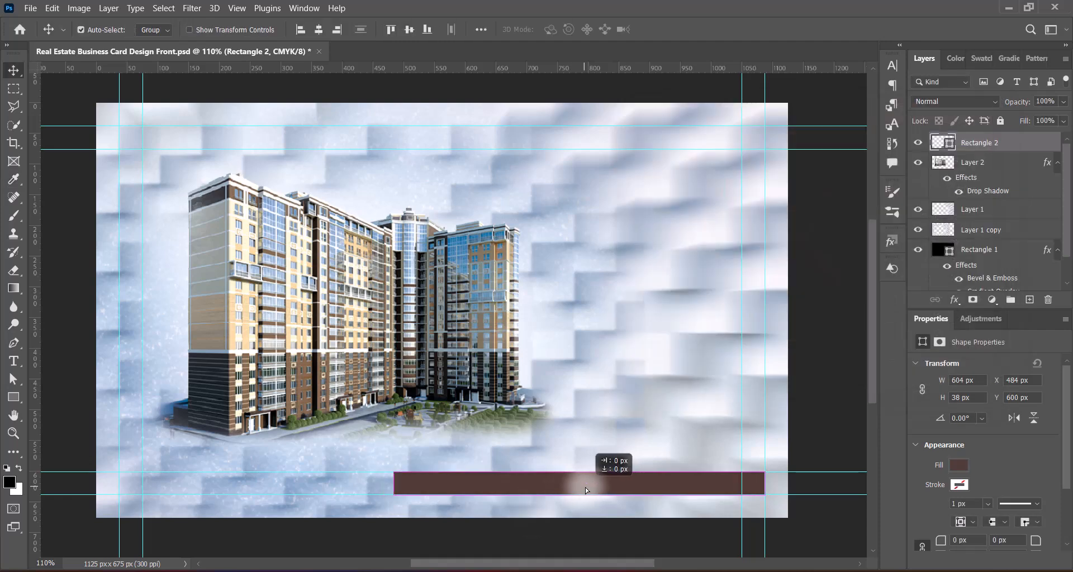
key(ctrl+t)
right_click(535, 484)
click(566, 244)
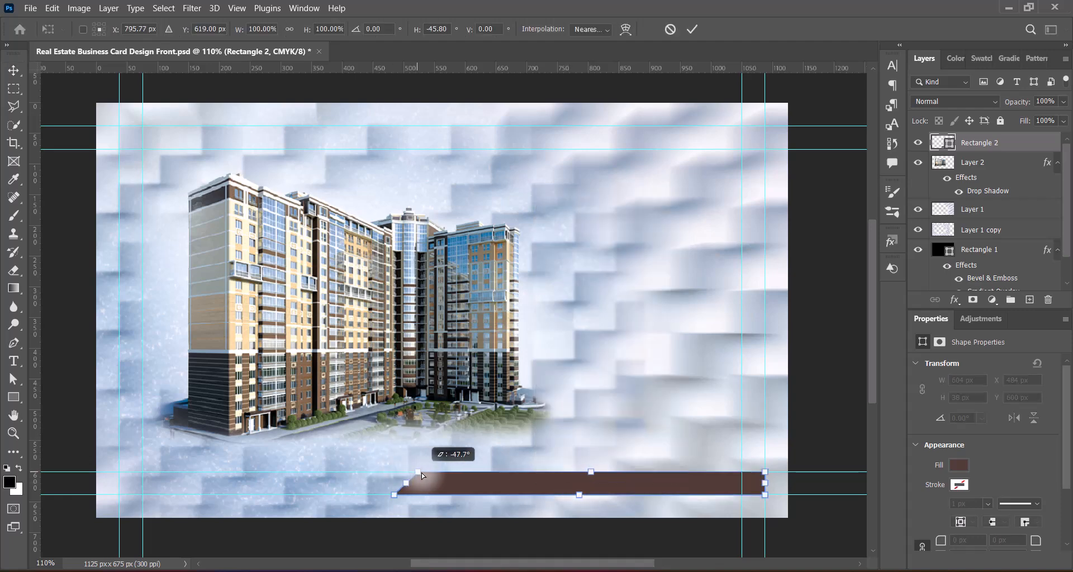
drag(424, 473, 425, 473)
key(Return)
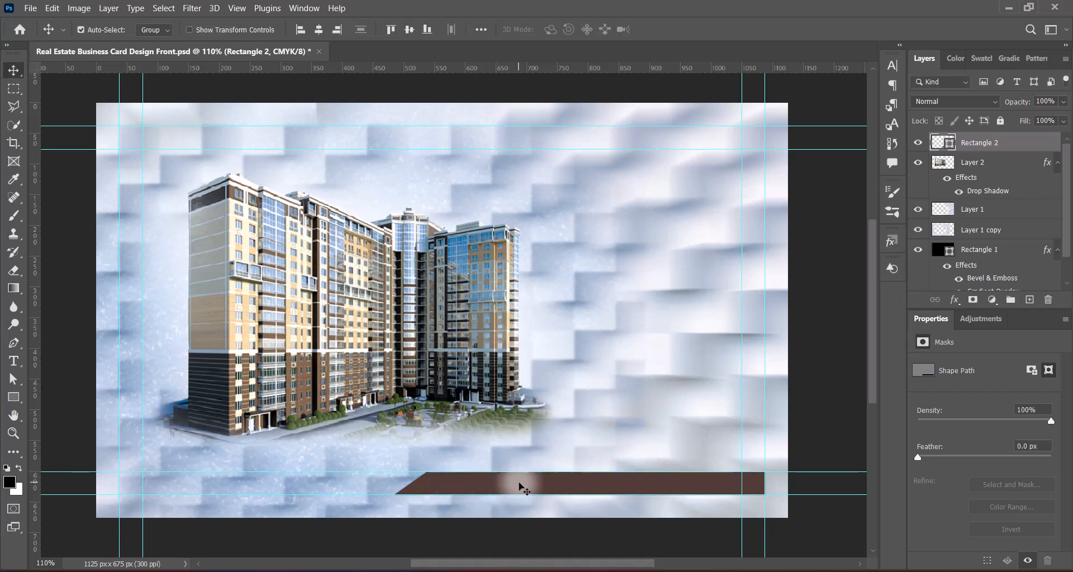
Step: Duplicate the bar beneath the original, fill the copy white, and shift it left
drag(531, 490, 435, 491)
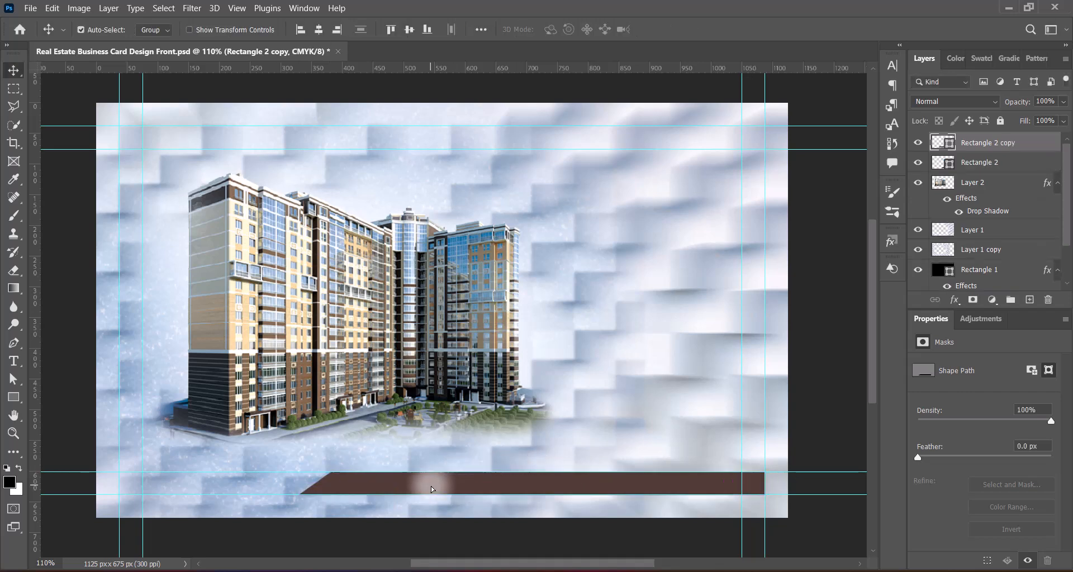
drag(975, 143, 939, 167)
double_click(938, 166)
drag(701, 216, 596, 79)
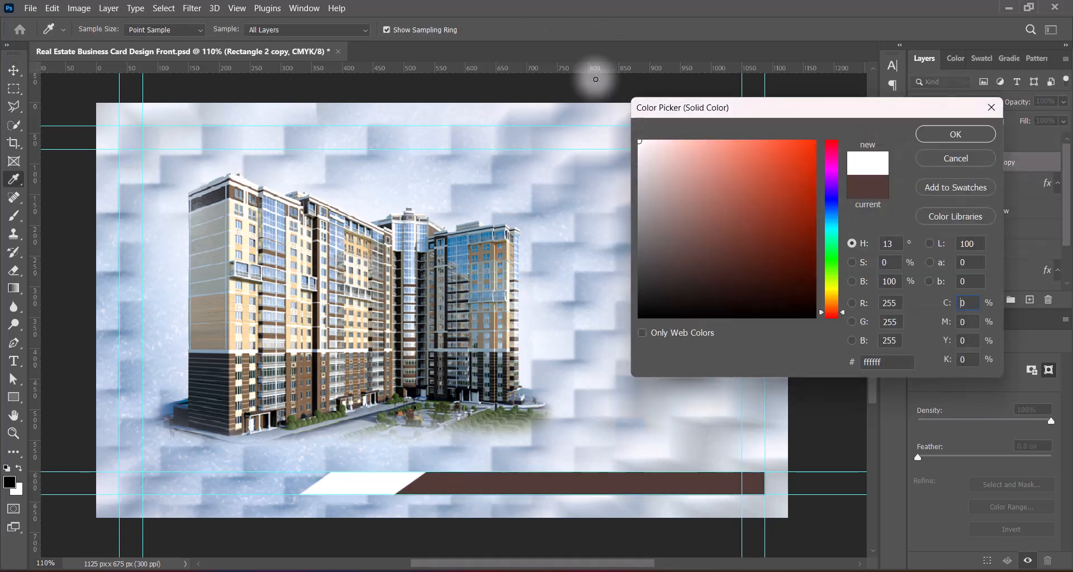
click(944, 135)
drag(359, 495, 352, 490)
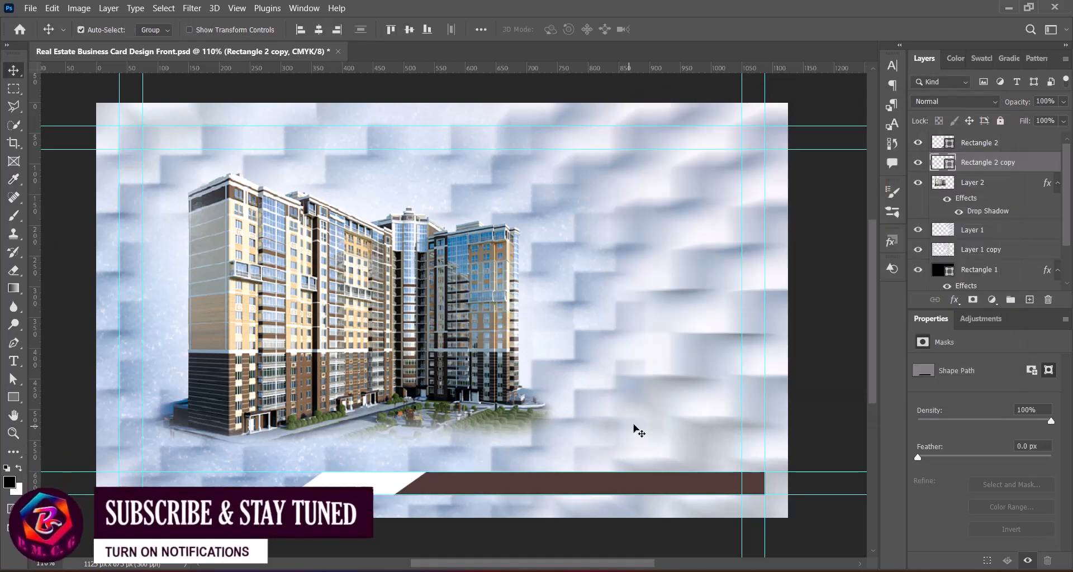
Step: Narrow both the white and brown bars slightly from the left
shift+click(510, 489)
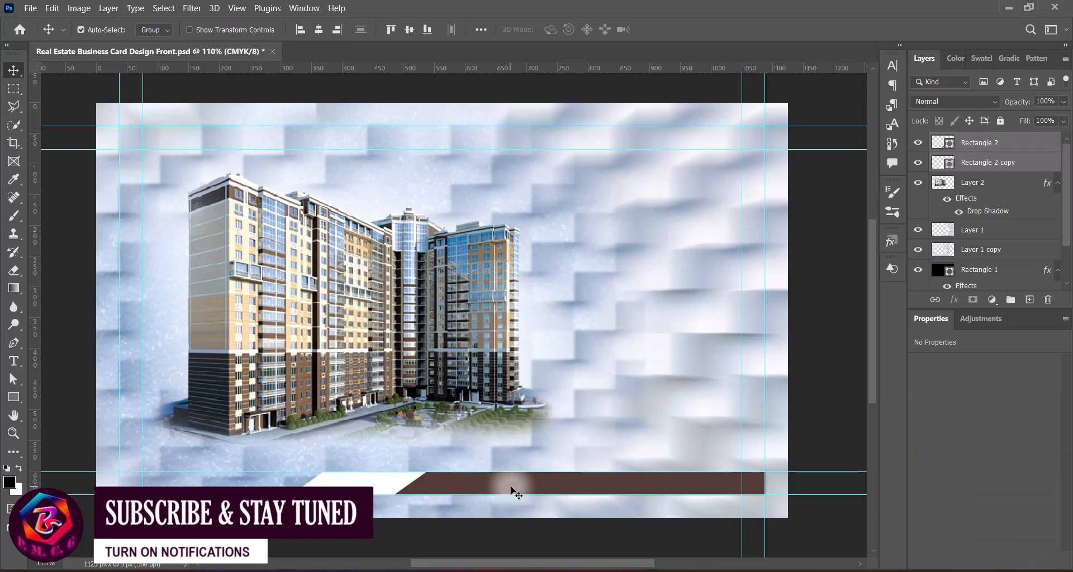
key(ctrl+t)
drag(288, 483, 363, 483)
key(Return)
key(ctrl+t)
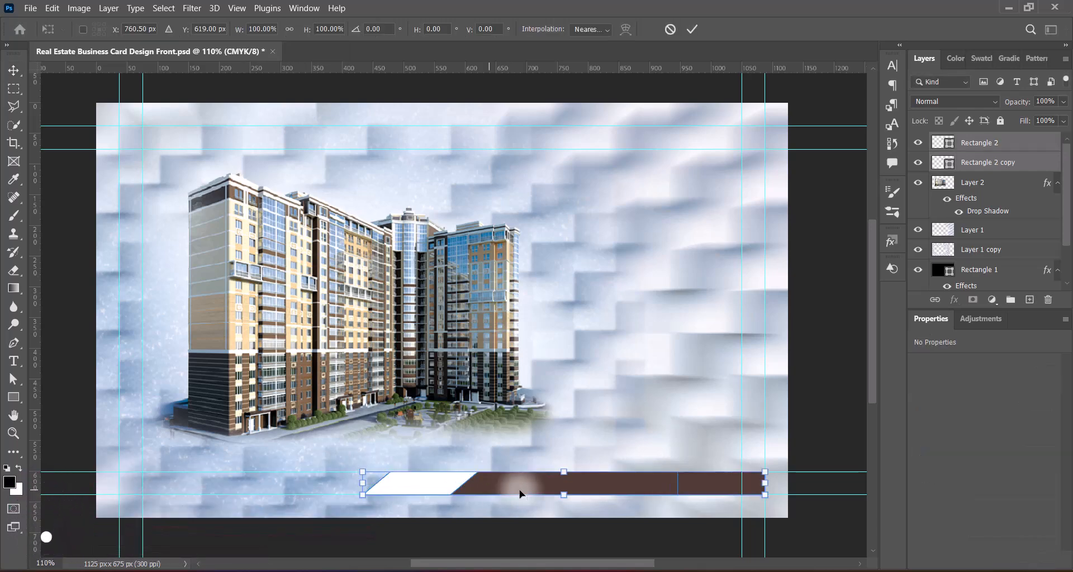
click(693, 30)
Step: Shorten the brown bar from its left end so the white slanted strip shows
click(821, 336)
click(593, 484)
key(ctrl+t)
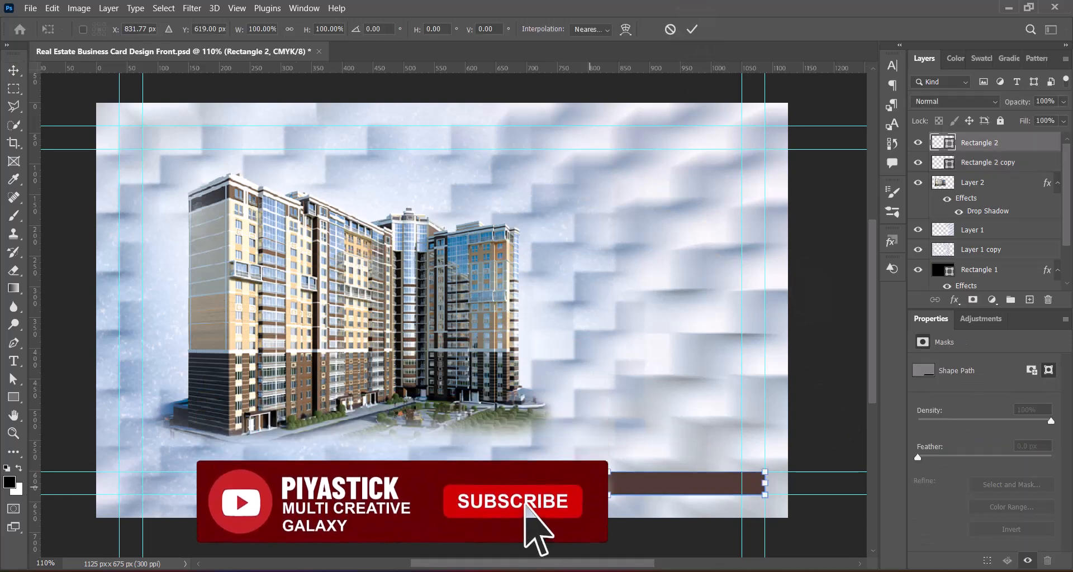
drag(450, 483, 473, 483)
key(Return)
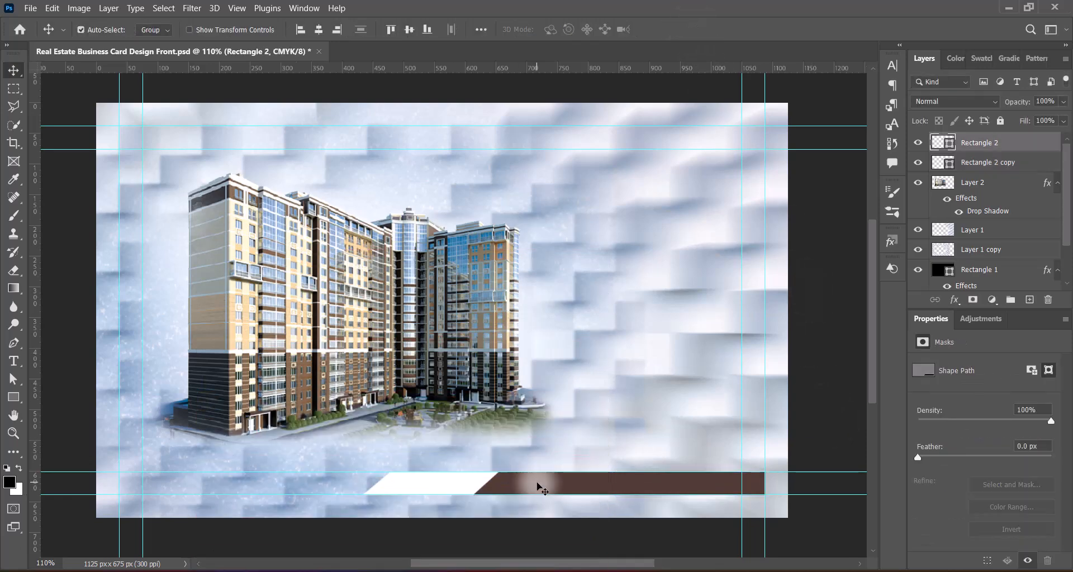
shift+click(465, 483)
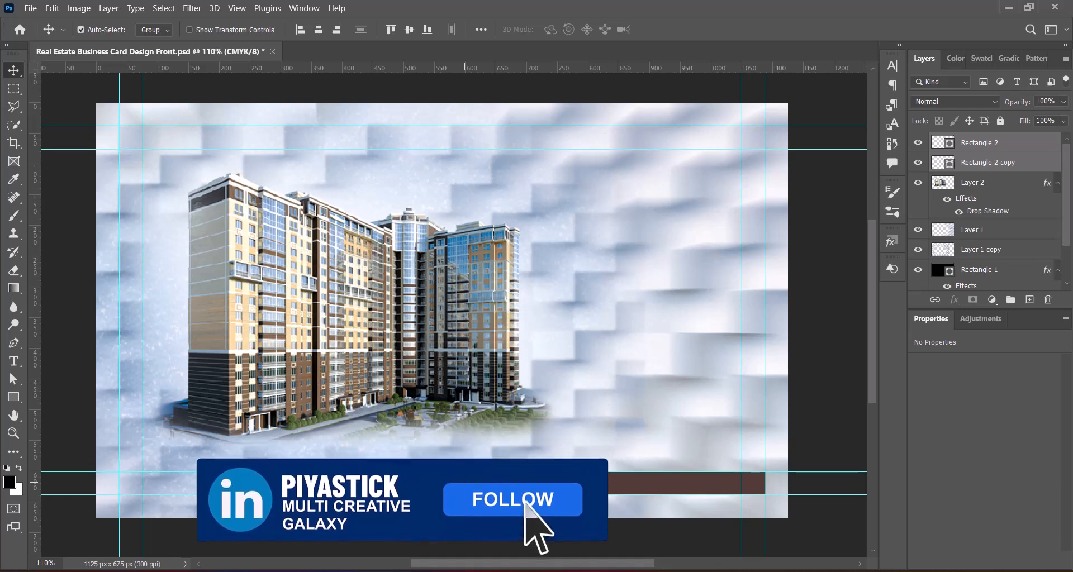
Step: Group the bars and place a 90°-rotated copy along the right edge, shortened from the top
key(ctrl+g)
drag(513, 488, 573, 358)
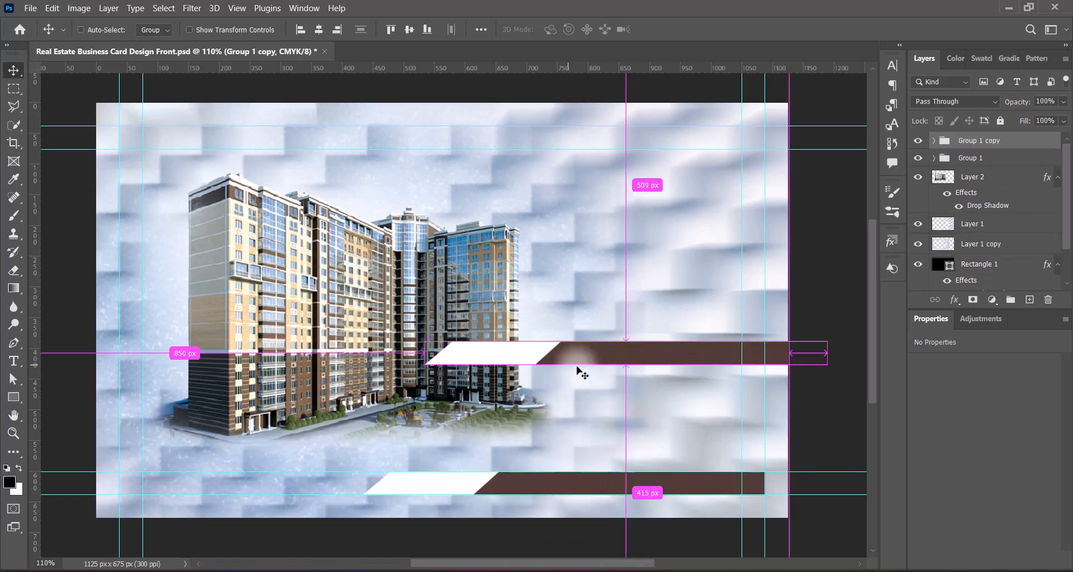
key(ctrl+t)
right_click(582, 358)
click(618, 307)
drag(622, 414, 756, 349)
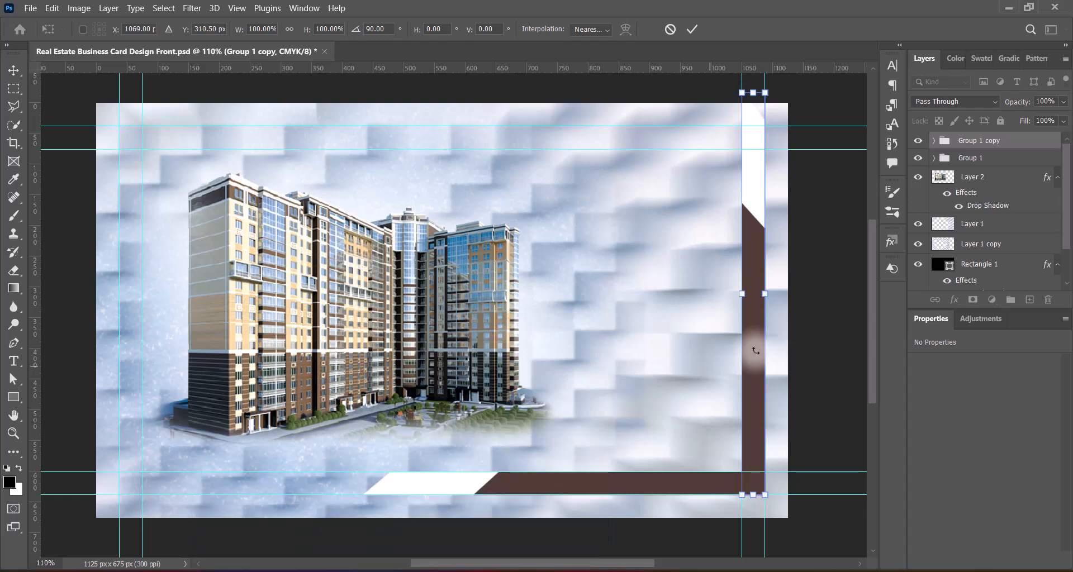
drag(758, 105, 760, 285)
key(Return)
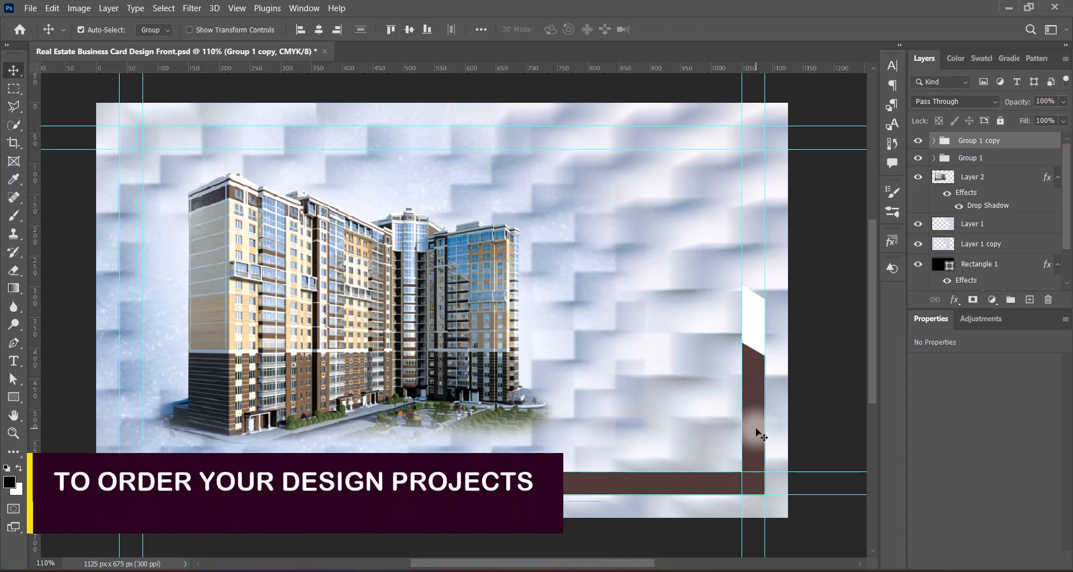
Step: Duplicate both bar groups, flip them horizontally and vertically onto the top-left guides, and save
shift+click(611, 487)
drag(610, 488, 479, 269)
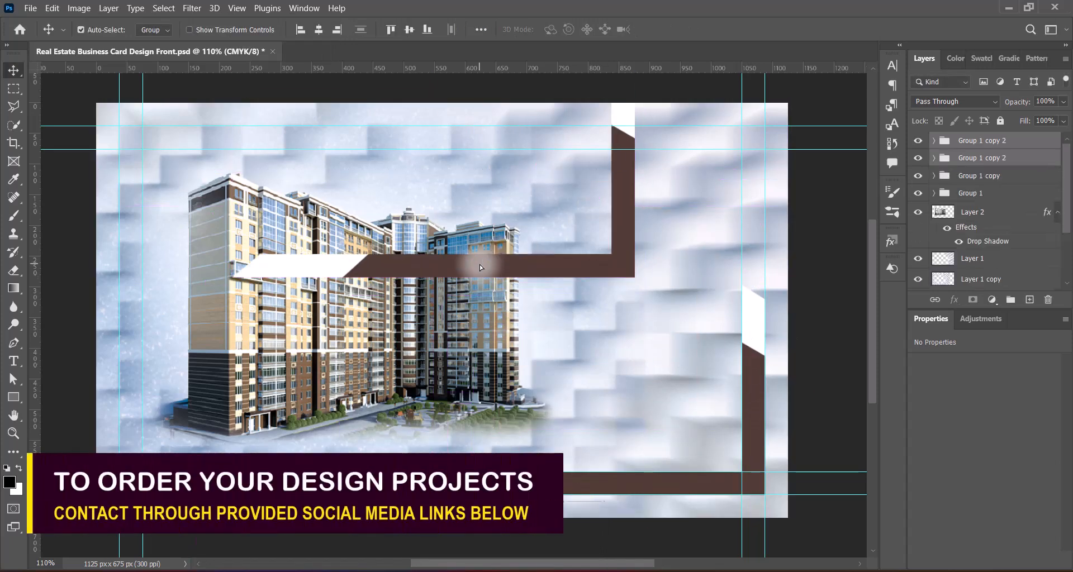
key(ctrl+t)
right_click(479, 234)
click(591, 503)
right_click(491, 258)
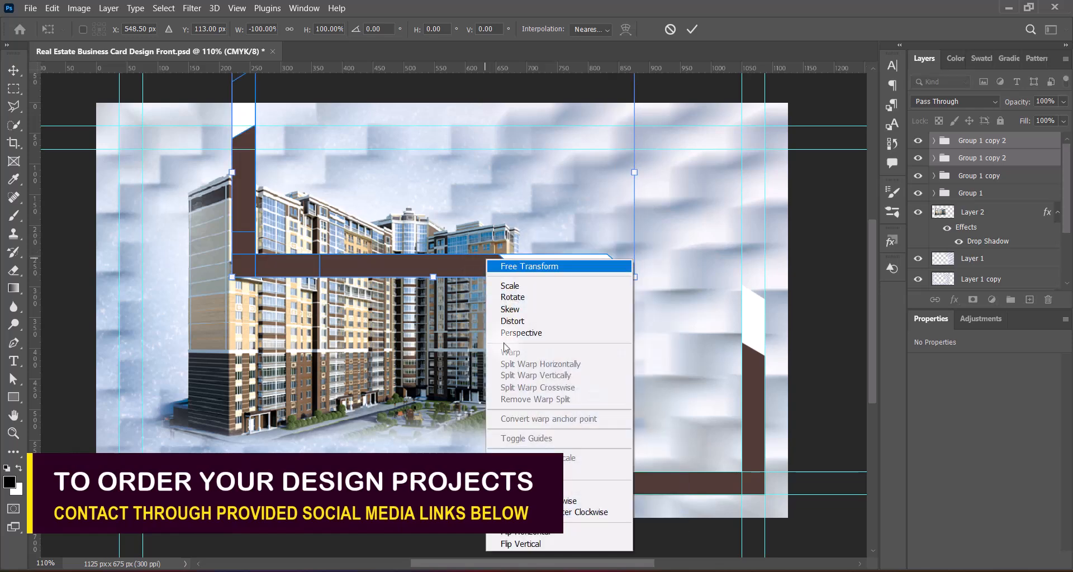
click(514, 543)
drag(456, 147, 394, 261)
drag(413, 202, 371, 149)
key(Return)
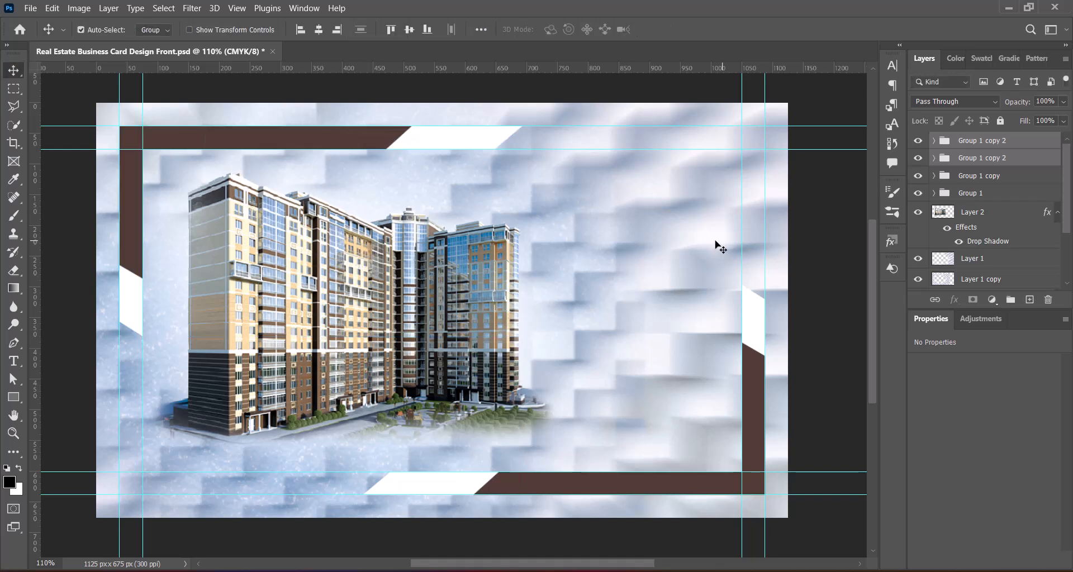
key(ctrl+s)
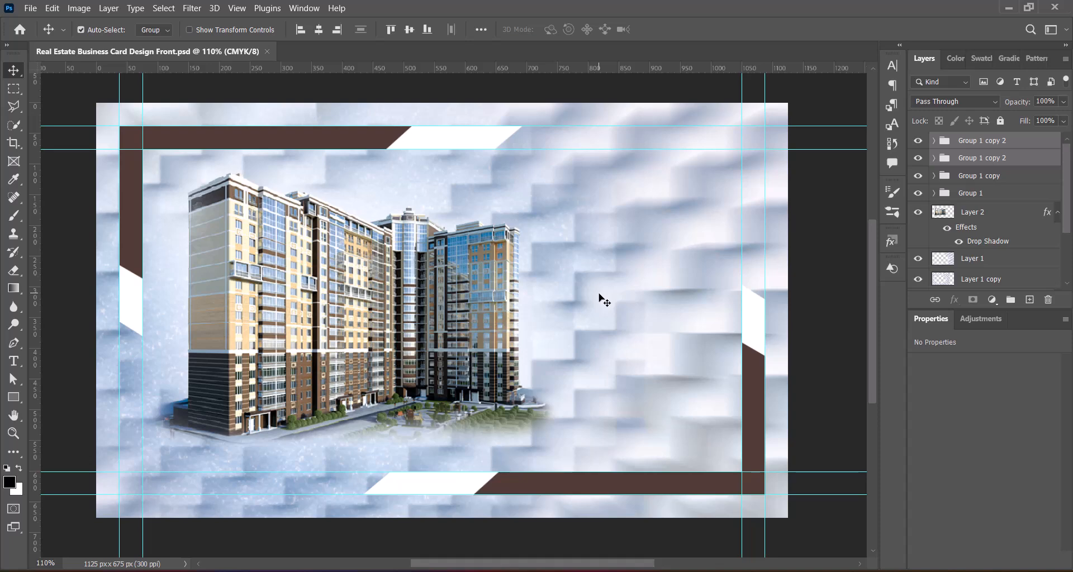
Step: Draw a large rectangle just inside the card's border on a new layer
click(1030, 299)
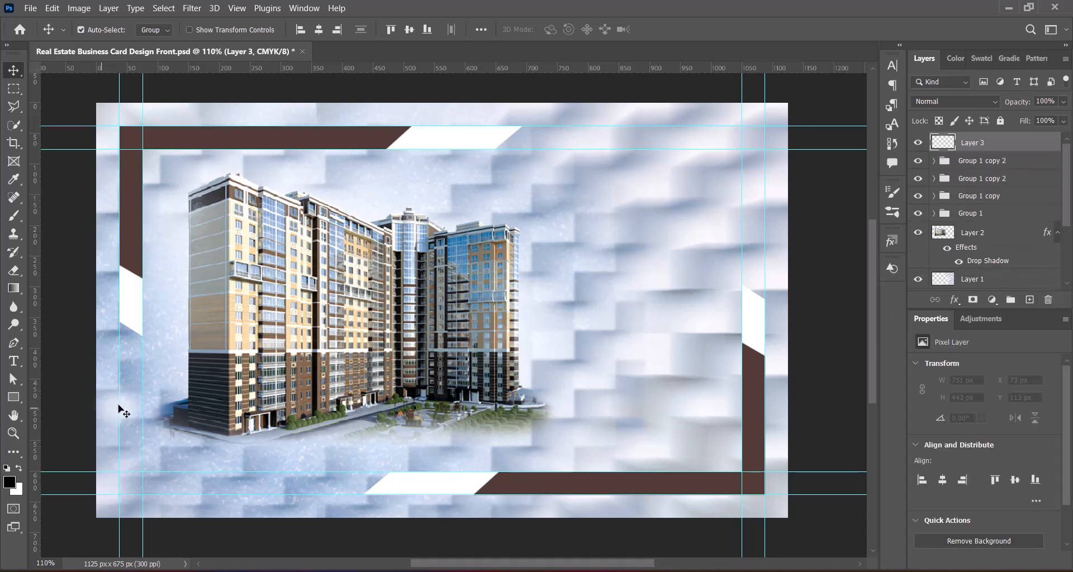
click(12, 398)
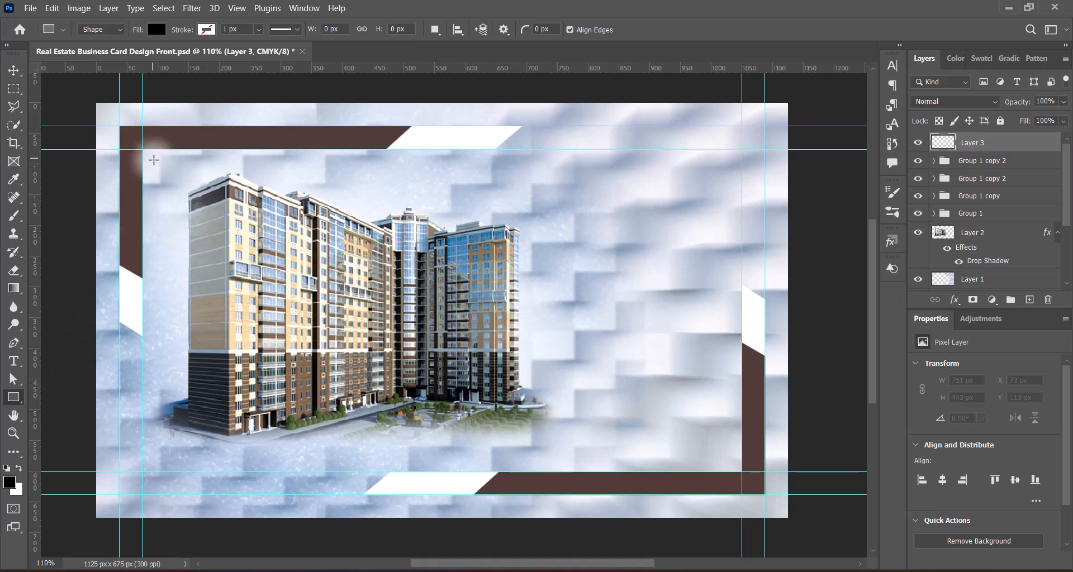
drag(154, 160, 731, 463)
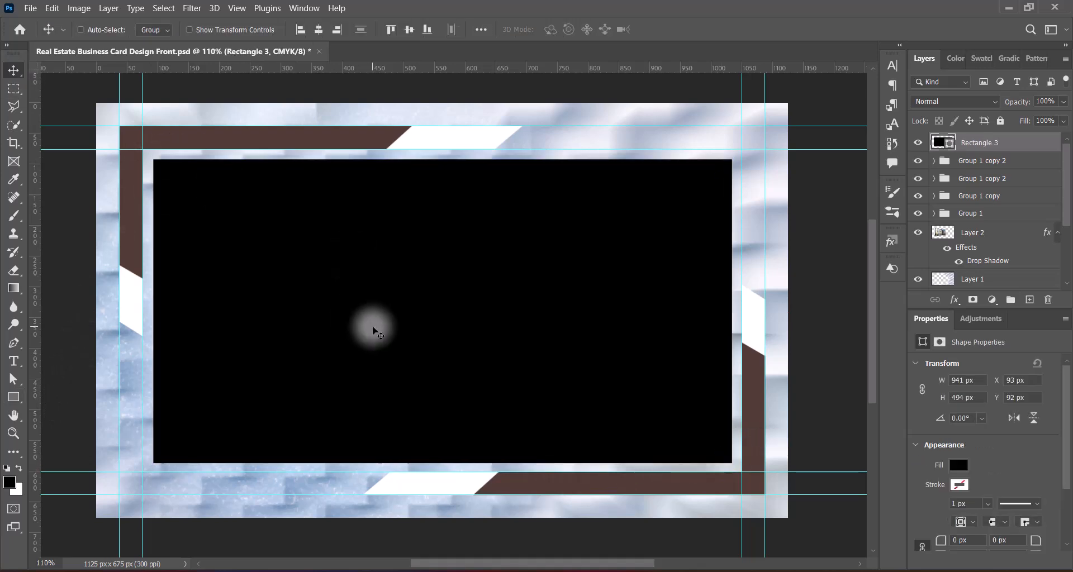
key(ctrl+t)
key(Return)
key(v)
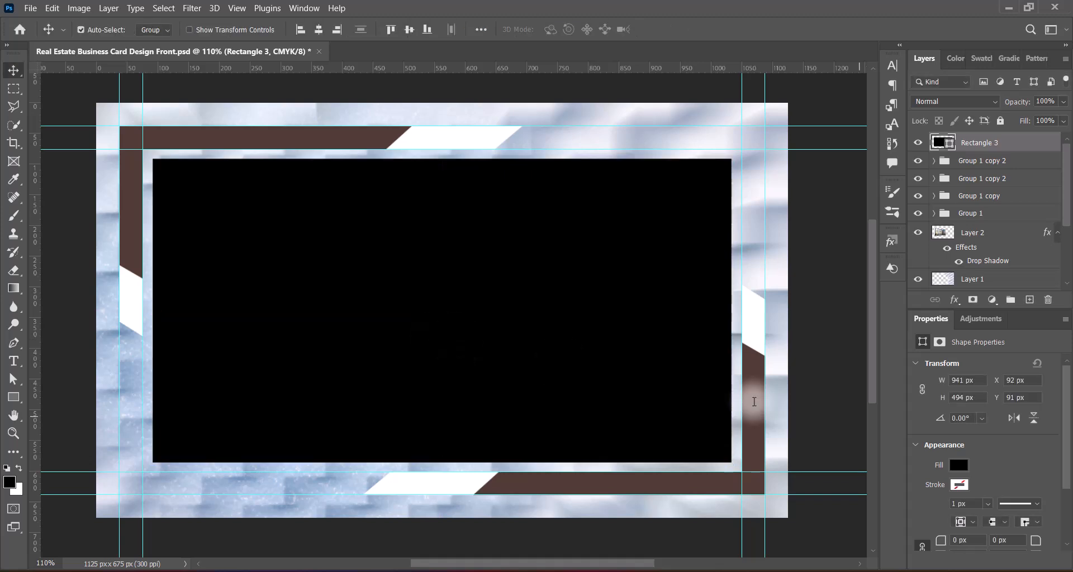
Step: Remove the rectangle's fill and thicken its outline
click(959, 465)
click(887, 323)
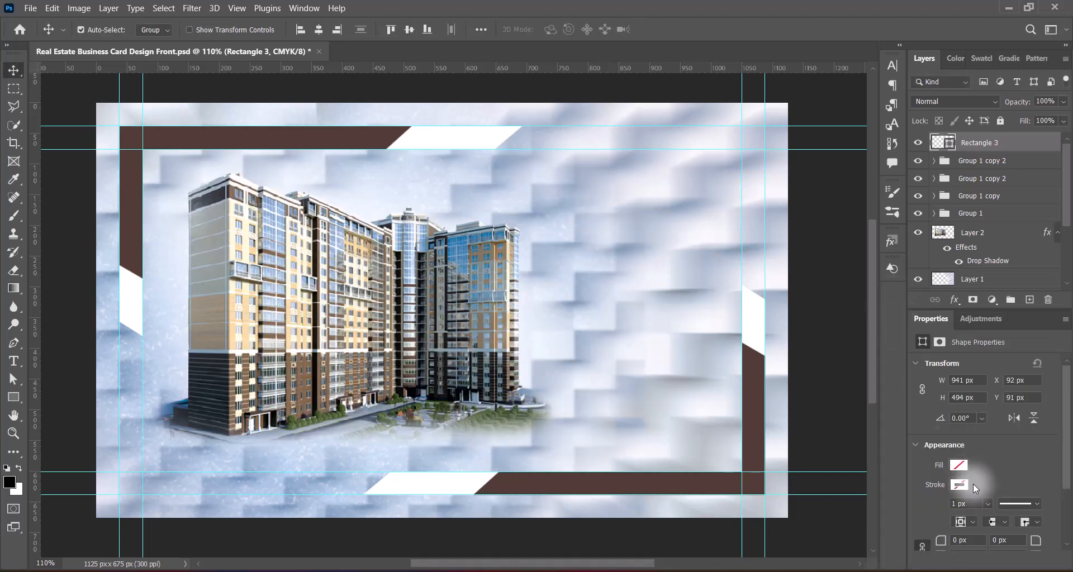
click(987, 503)
drag(992, 520, 993, 521)
click(962, 504)
Step: Give the outline a linear gradient at a 60° angle
click(959, 485)
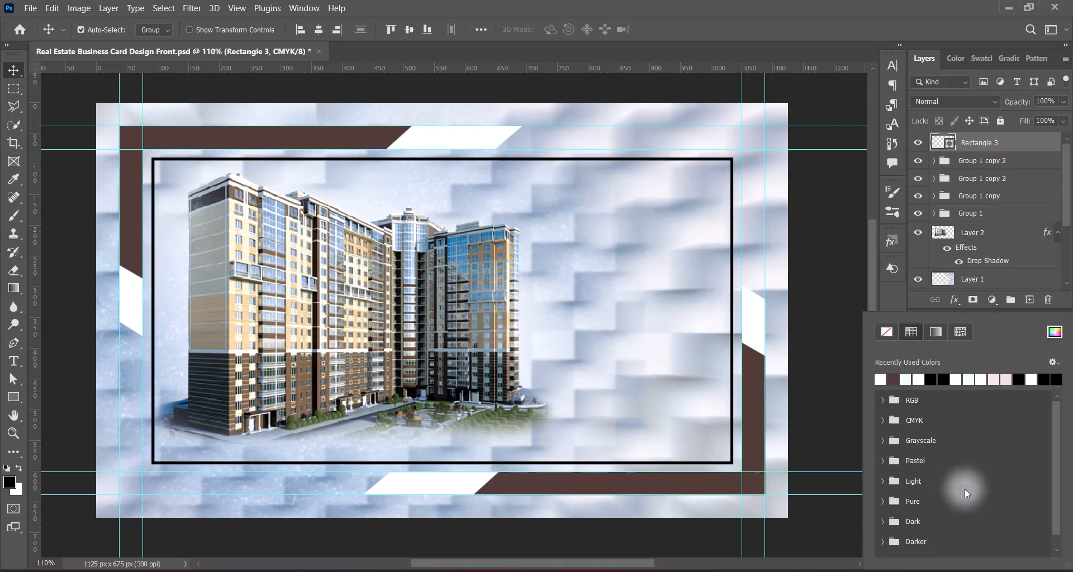
click(935, 331)
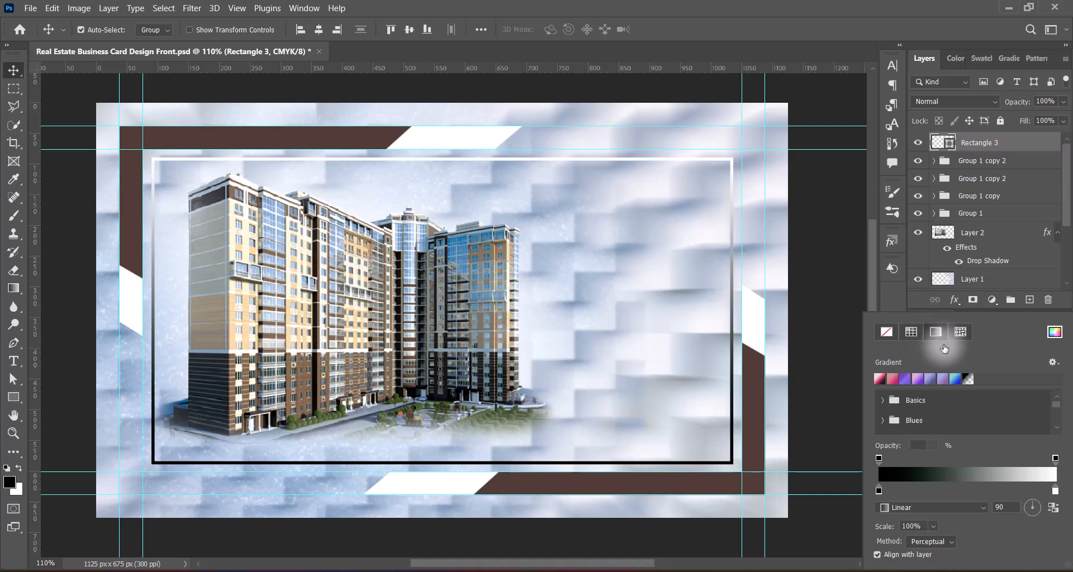
click(939, 507)
click(911, 541)
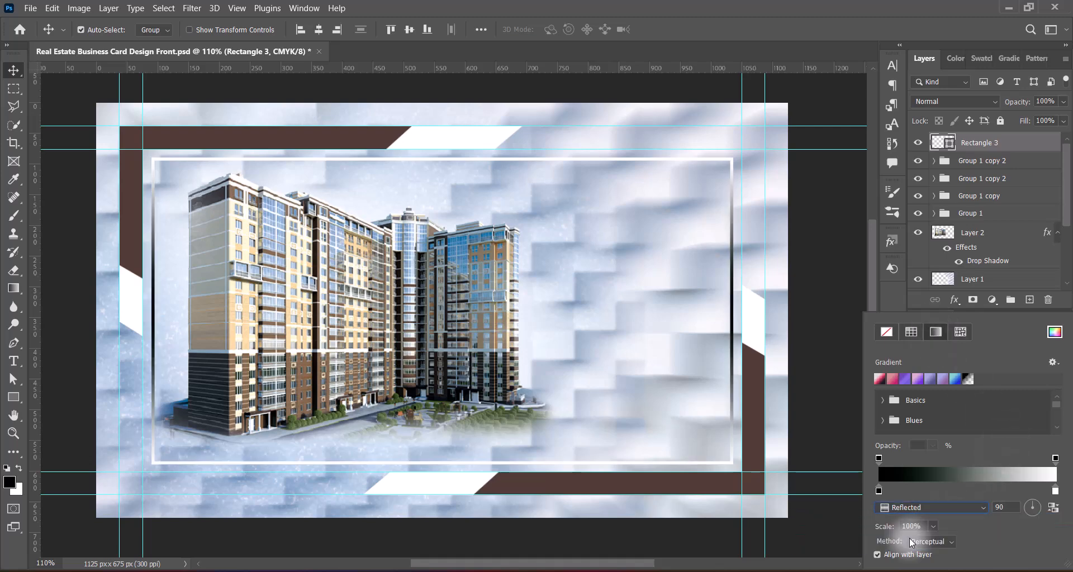
drag(1005, 508, 974, 509)
text(60)
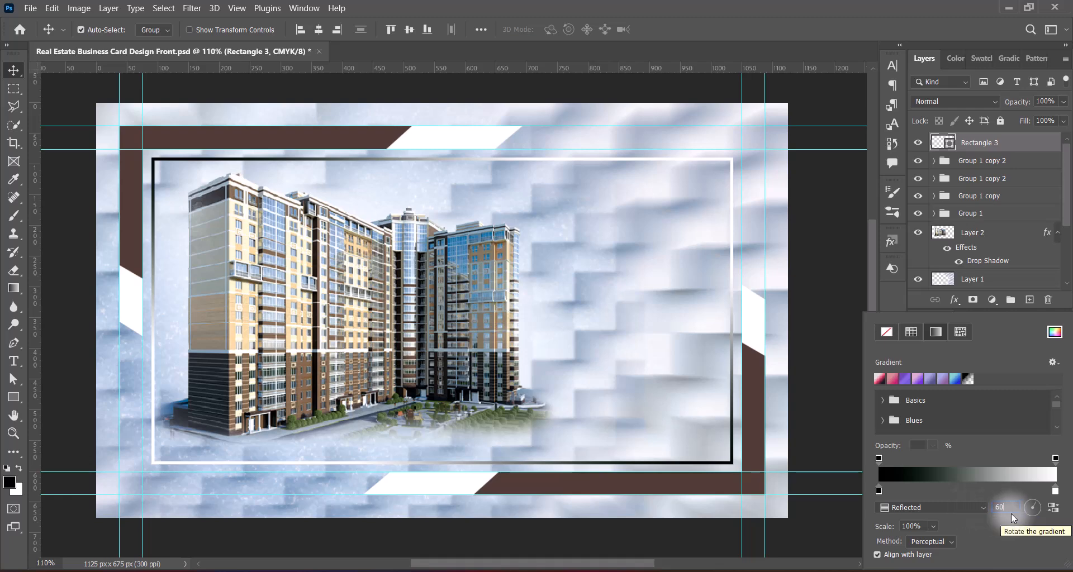
click(974, 510)
click(917, 519)
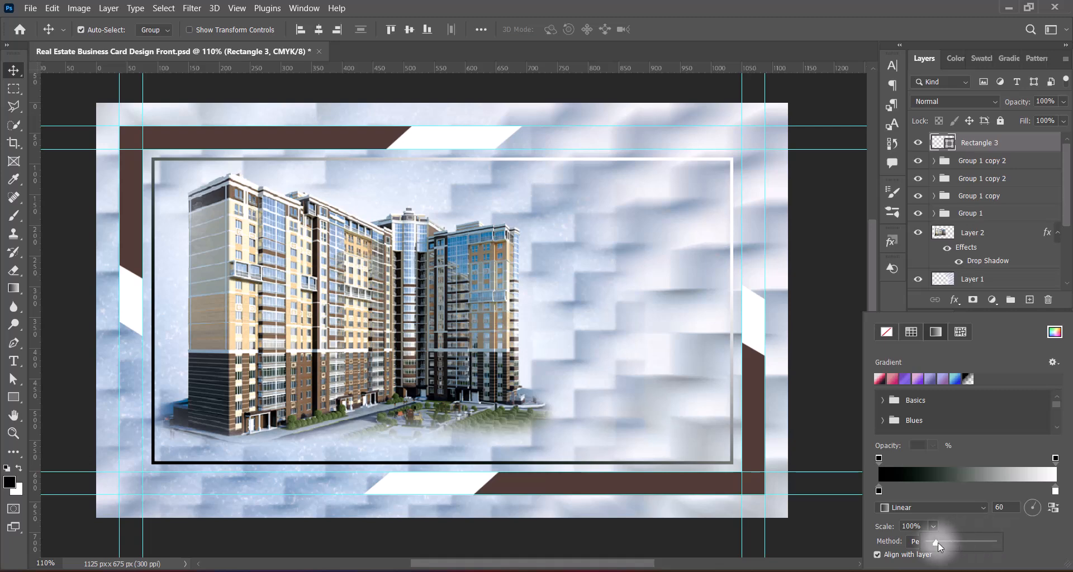
Step: Adjust the outline gradient's scale and set its method to Classic
mouse_move(938, 543)
mouse_down()
mouse_move(950, 543)
mouse_move(897, 528)
mouse_move(932, 530)
mouse_move(925, 542)
mouse_up()
scroll(931, 542, down, 1)
click(932, 528)
click(933, 525)
click(932, 526)
click(1000, 537)
click(937, 542)
click(941, 552)
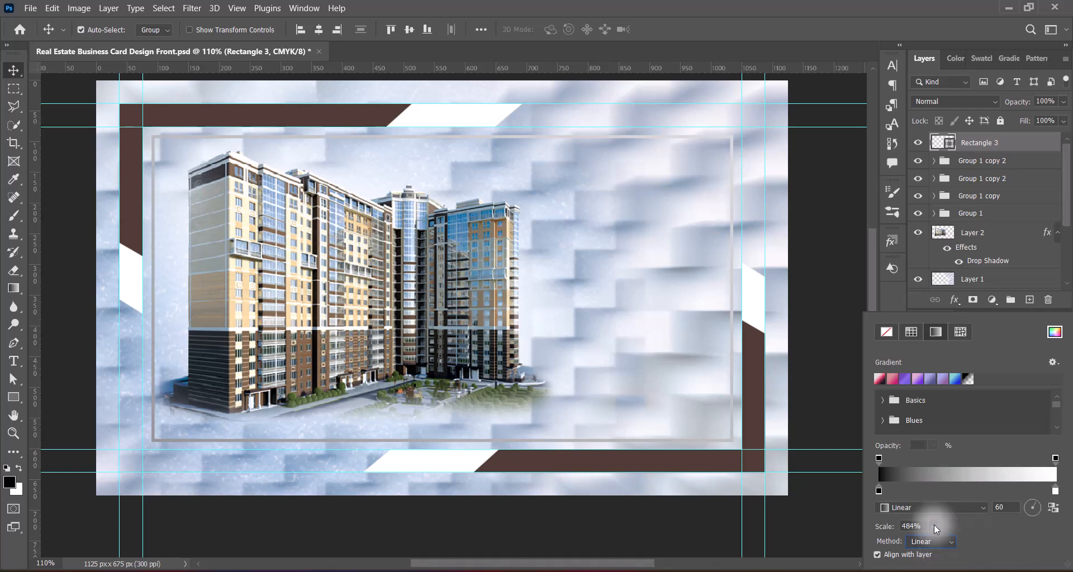
click(933, 527)
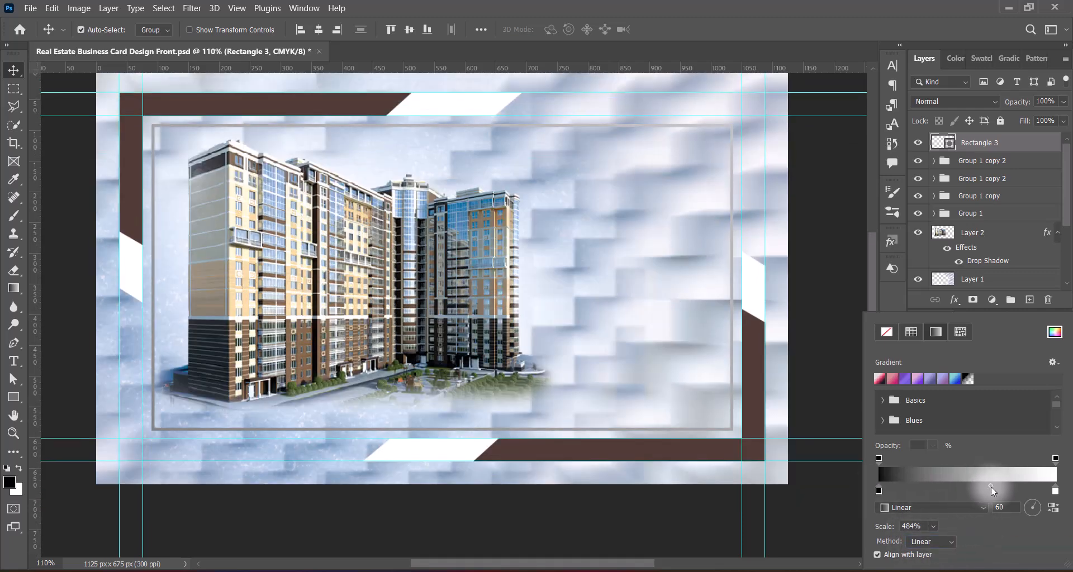
click(933, 527)
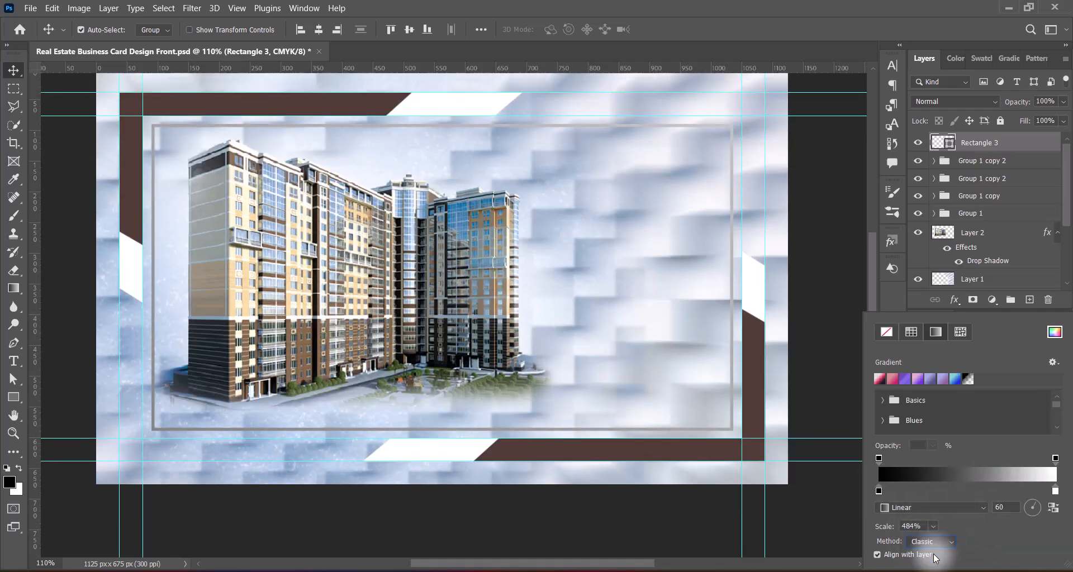
click(975, 527)
Step: Shift the gradient midpoint, set scale to 125%, and colour the left stop with the bars' brown
drag(974, 490, 951, 485)
double_click(1055, 491)
click(940, 136)
click(933, 527)
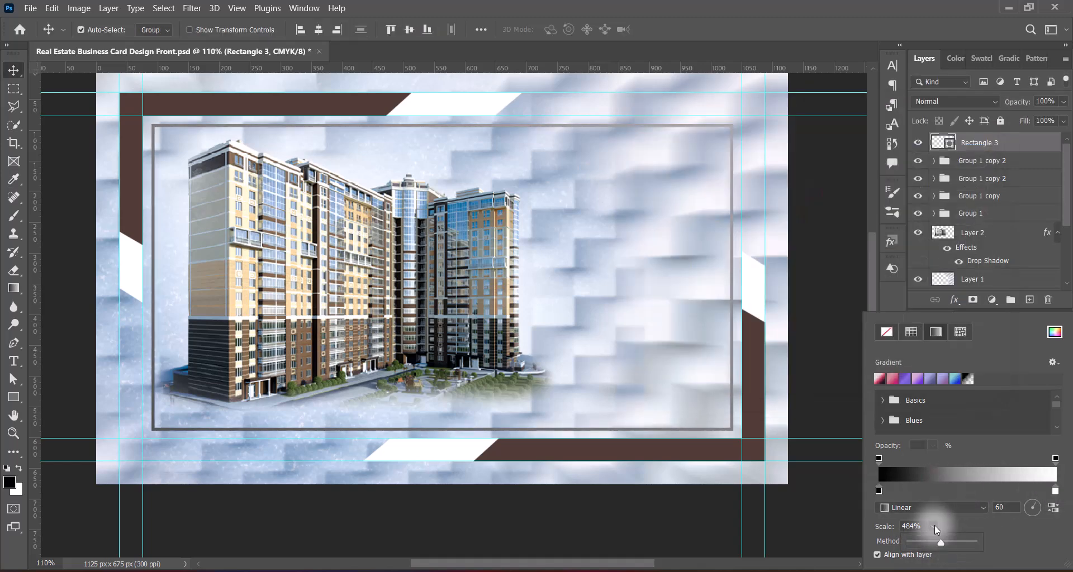
click(922, 526)
text(001)
drag(922, 526, 879, 526)
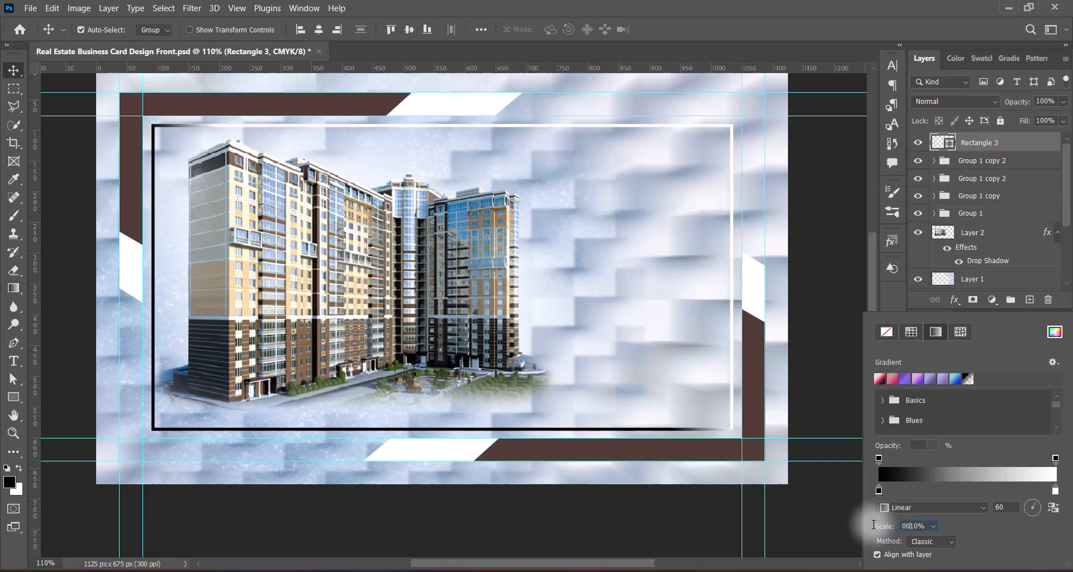
scroll(933, 527, up, 15)
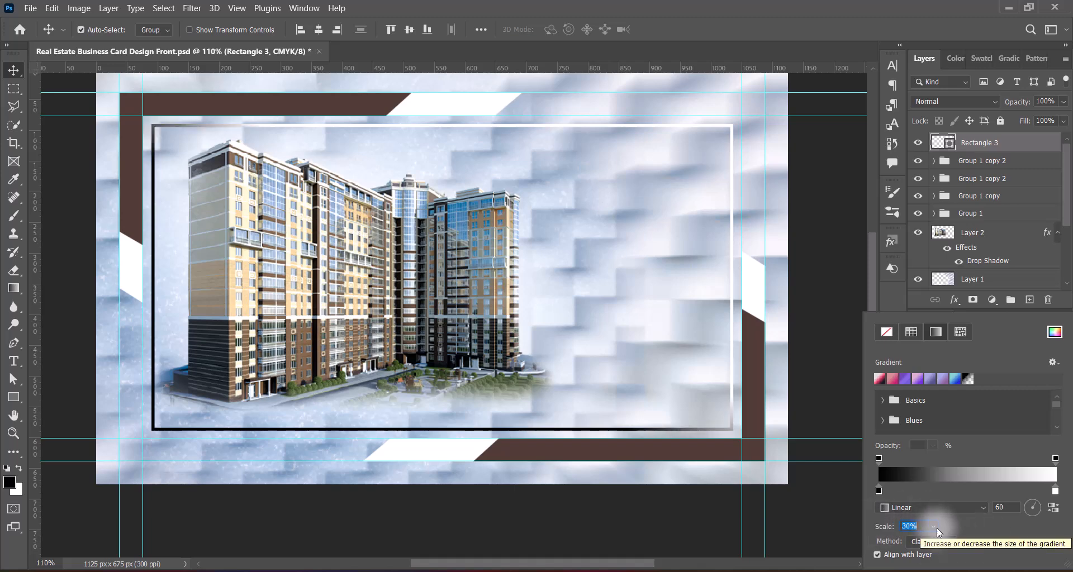
scroll(933, 527, up, 14)
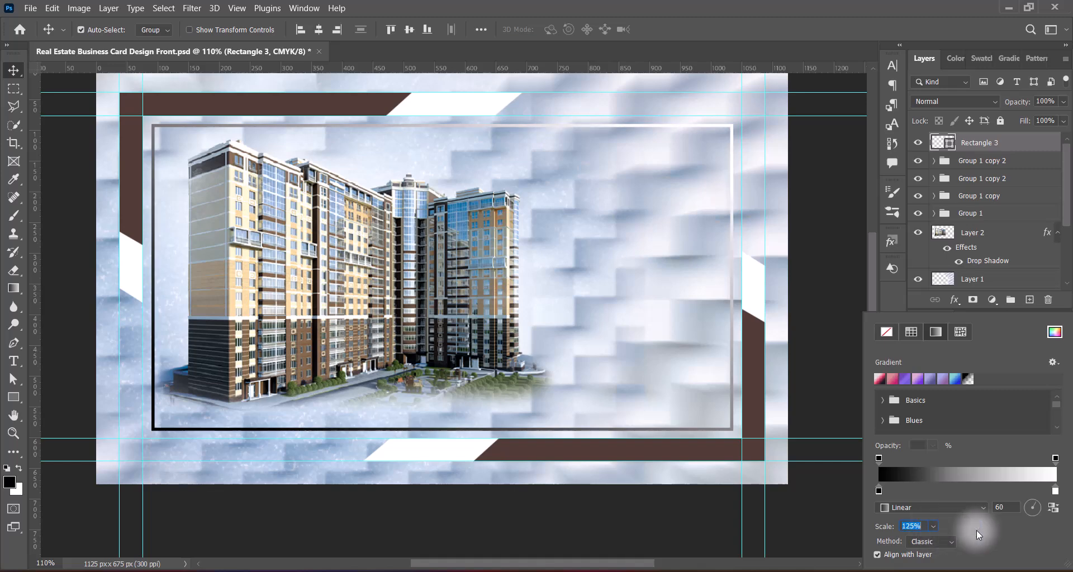
double_click(879, 492)
click(696, 446)
Step: Make the inner frame's gradient outline 7 px wide
click(955, 134)
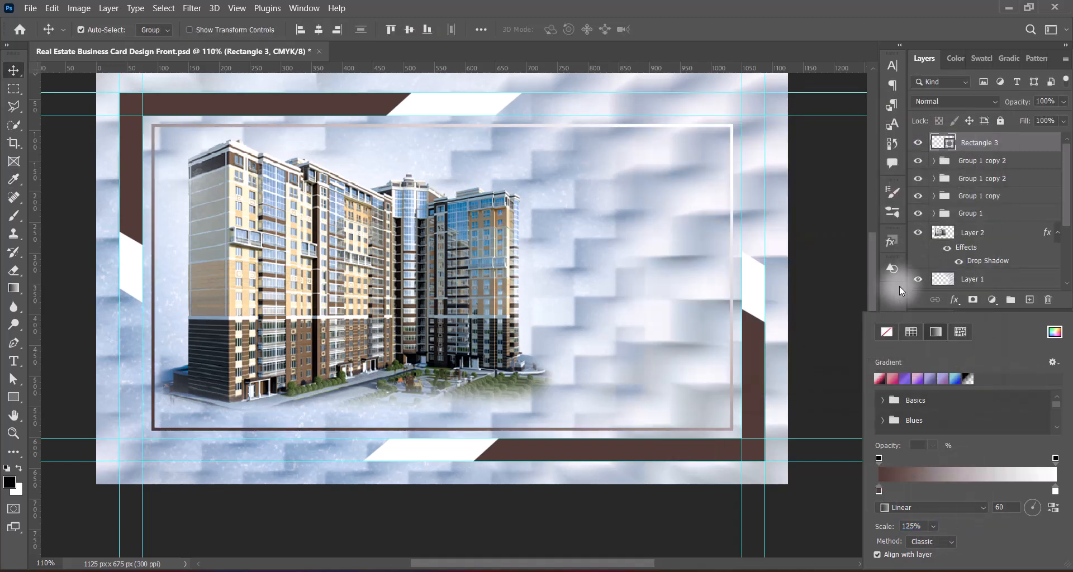
click(896, 290)
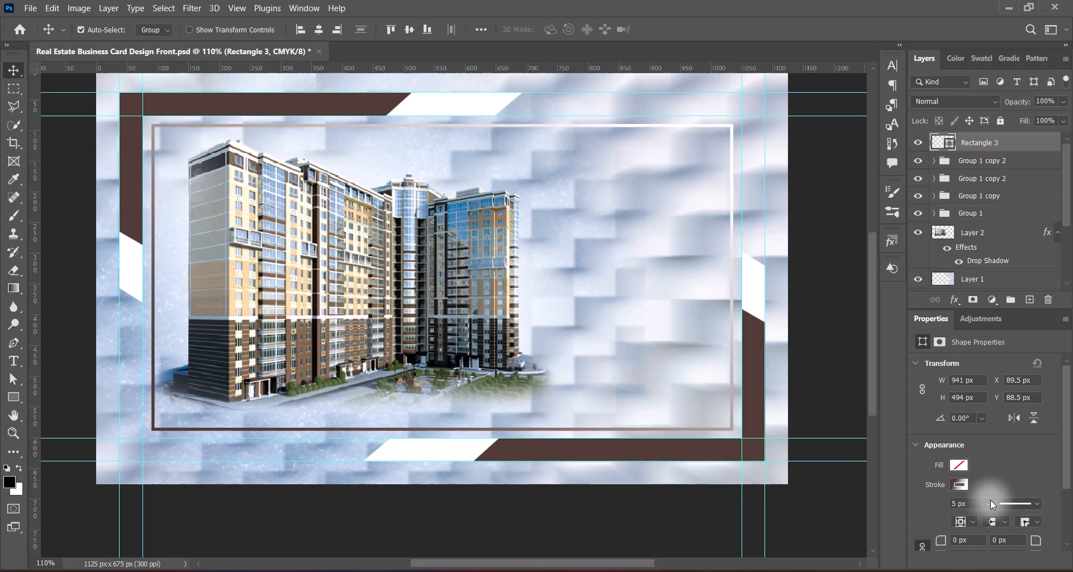
scroll(991, 500, down, 2)
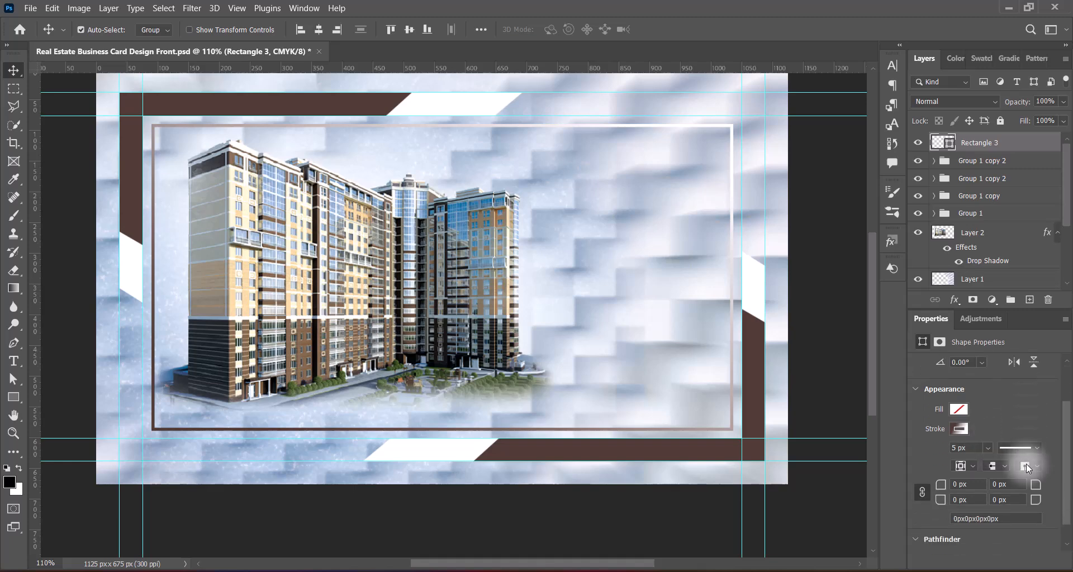
click(987, 447)
drag(988, 464, 941, 449)
text(7)
key(Return)
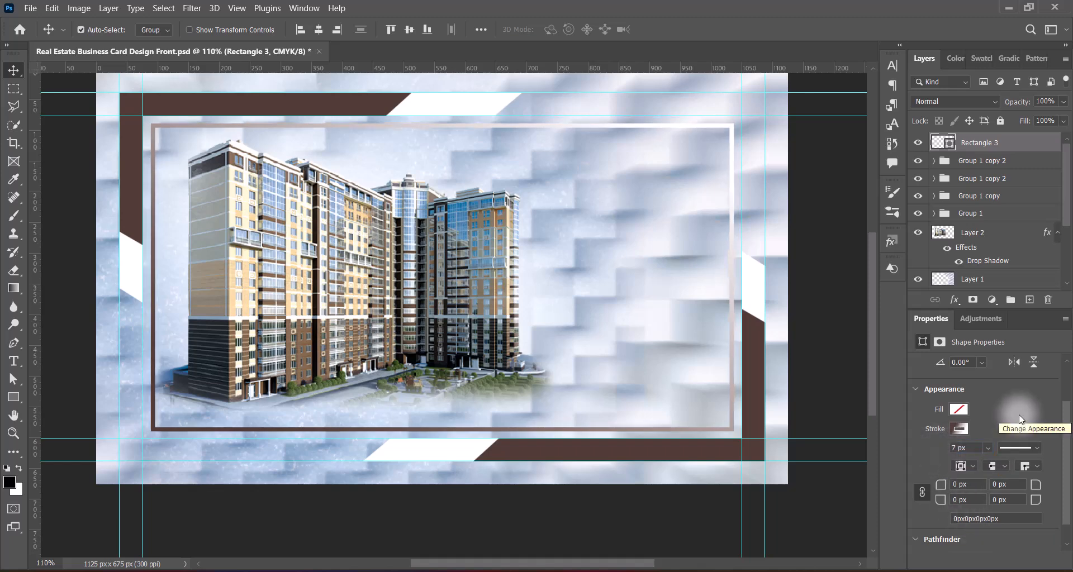
Step: Convert Rectangle 3 to a smart object, then rasterize it into a pixel layer
right_click(972, 147)
click(904, 199)
right_click(972, 144)
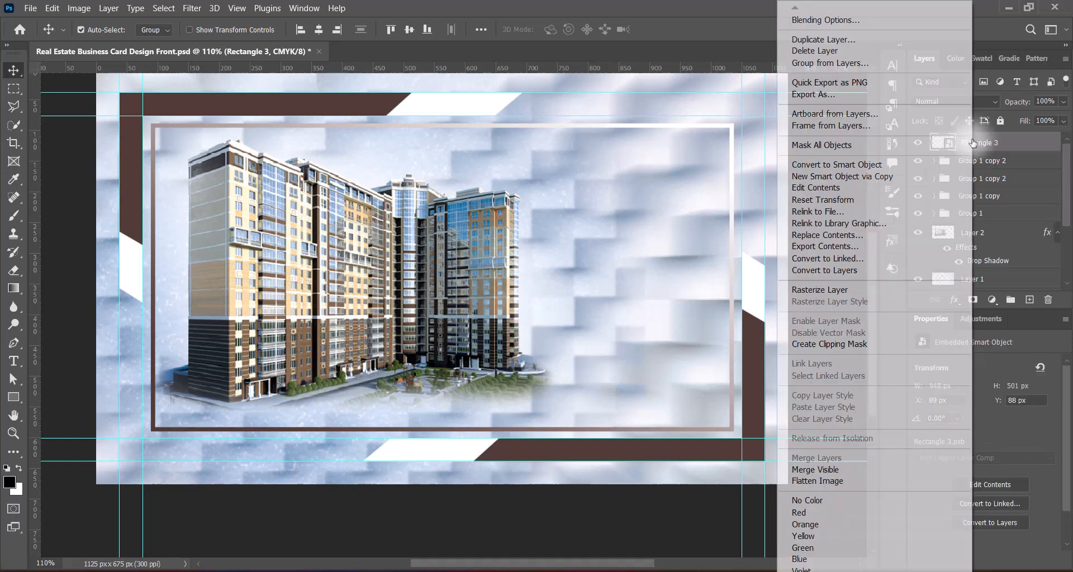
click(873, 289)
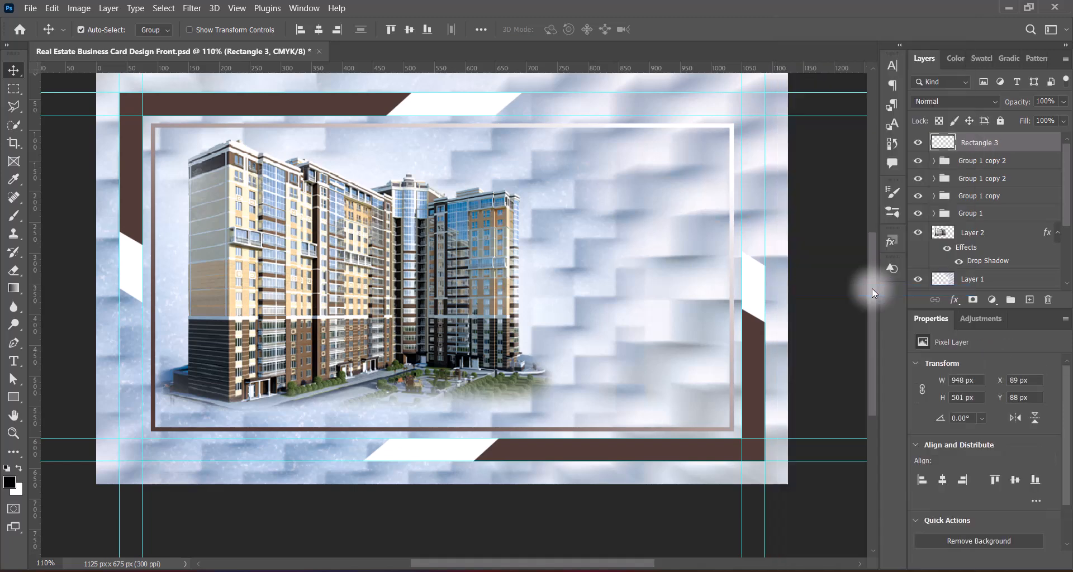
Step: Draw a rectangular selection from the card's top-left corner, then deselect it
click(14, 88)
click(78, 86)
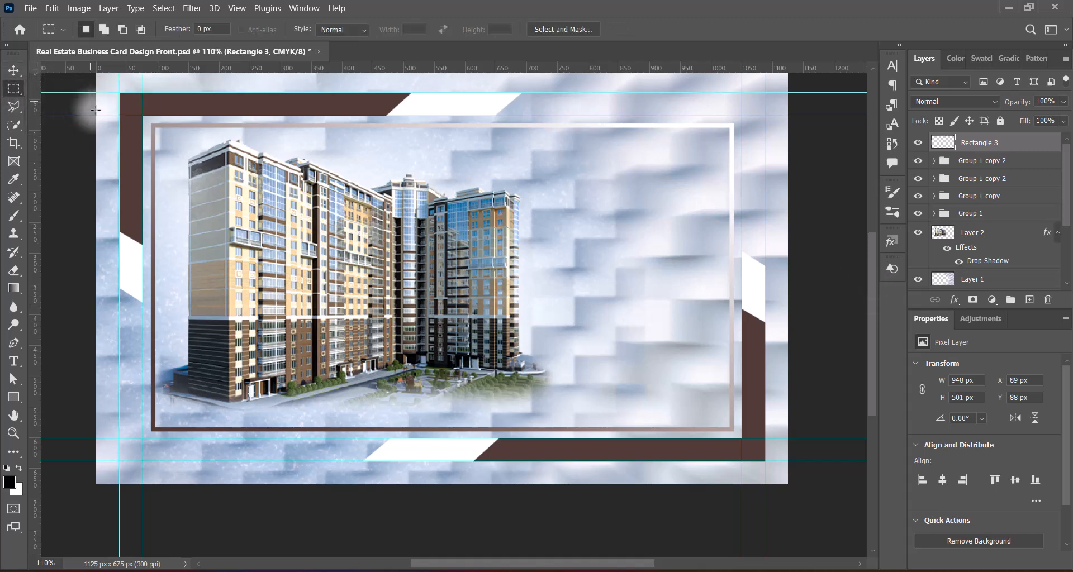
scroll(115, 119, up, 2)
scroll(115, 119, down, 1)
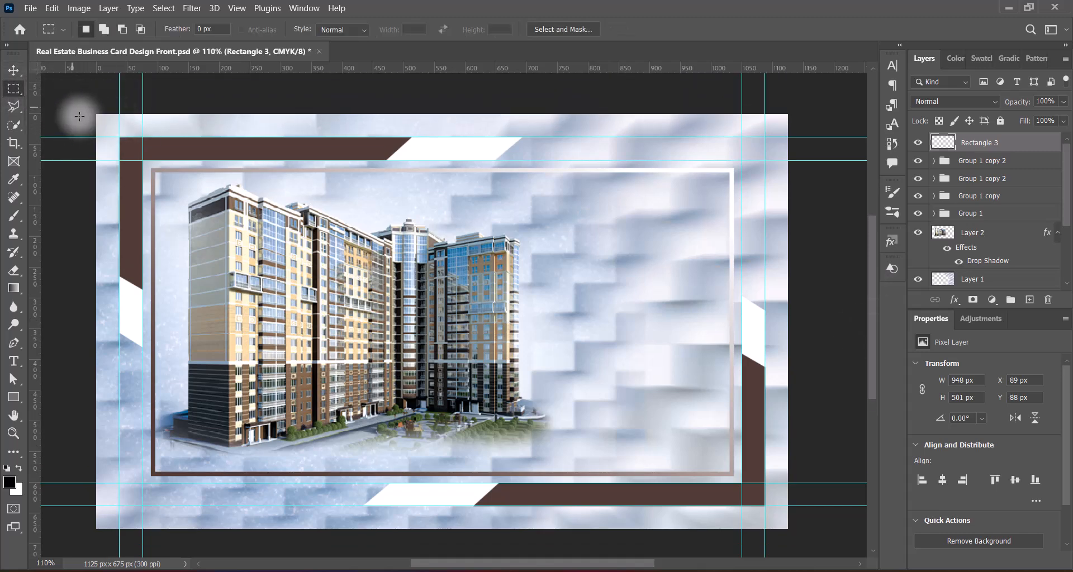
mouse_move(79, 116)
mouse_down()
mouse_move(71, 93)
mouse_move(252, 332)
mouse_up()
key(ctrl+d)
Step: Erase the frame's top-left portion with a 700 px standard eraser
right_click(14, 271)
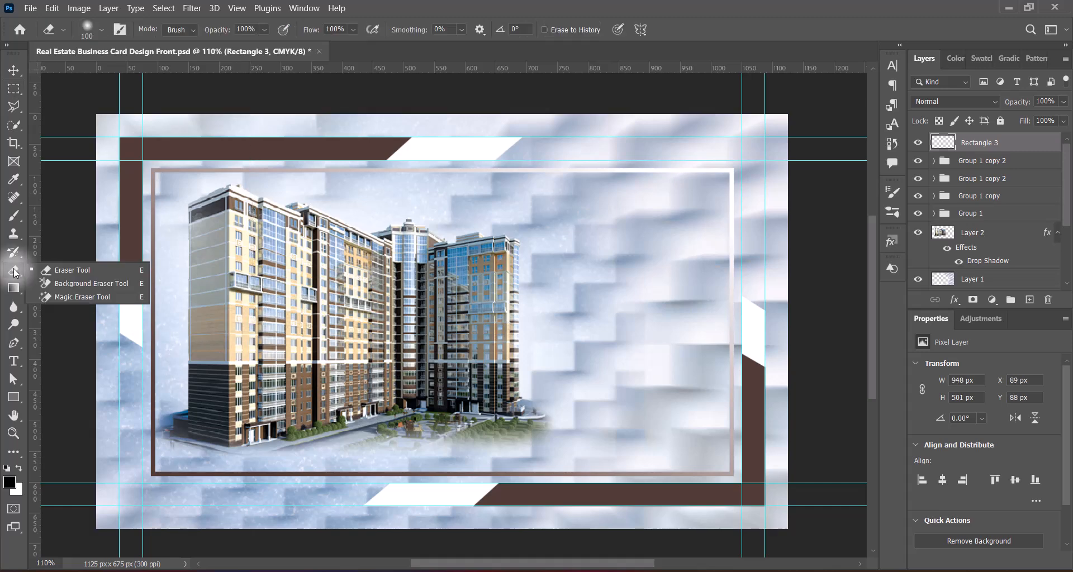
click(72, 271)
key(bracketright)
key(bracketright)
key(bracketright)
key(bracketright)
key(bracketright)
key(bracketright)
key(bracketright)
key(bracketright)
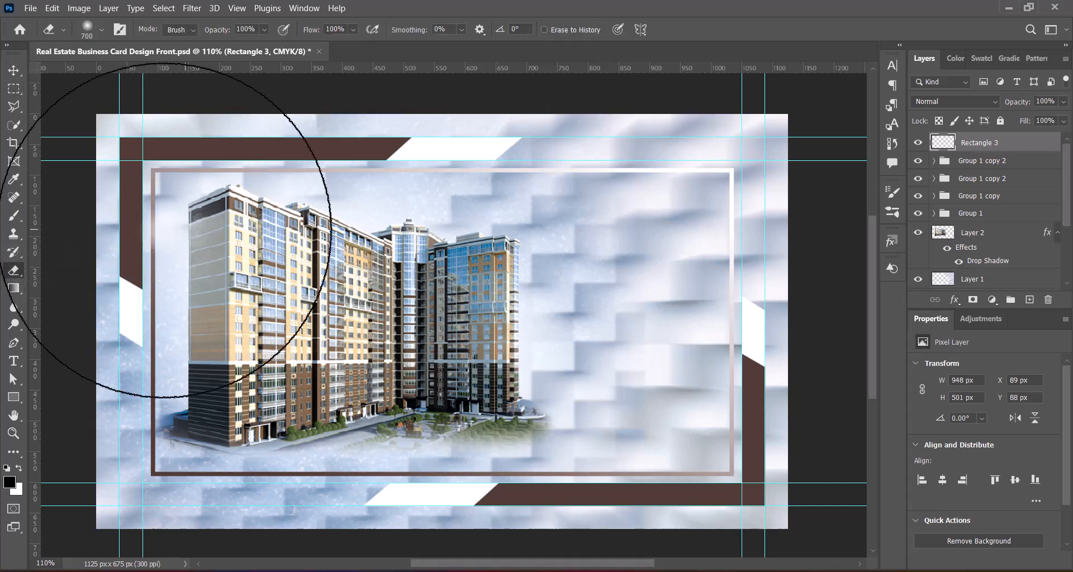
scroll(176, 230, up, 3)
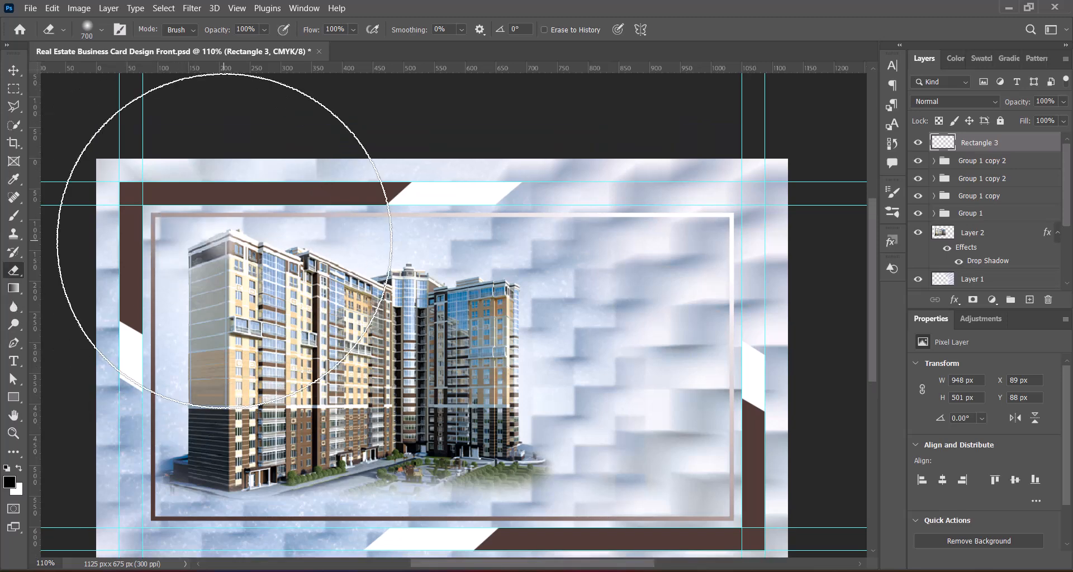
click(224, 241)
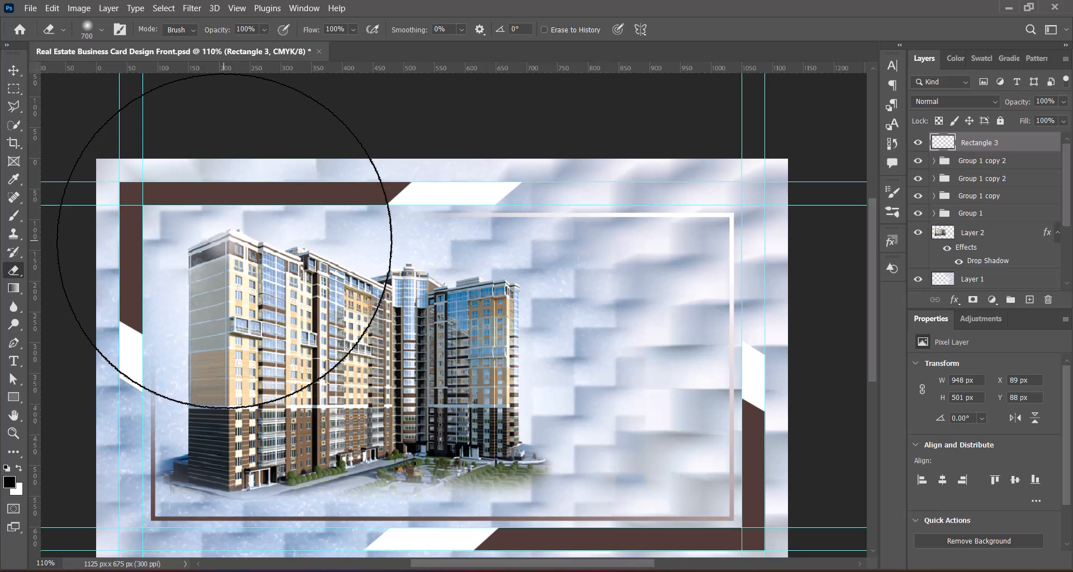
Step: Erase the frame's lower-right corner with the eraser at 800 px
key(bracketleft)
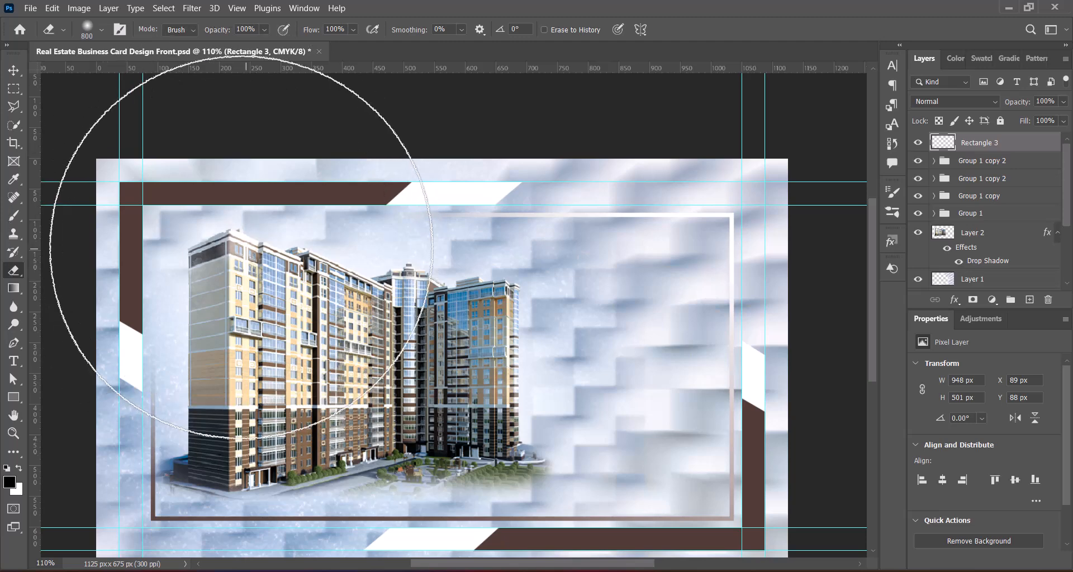
scroll(626, 290, down, 4)
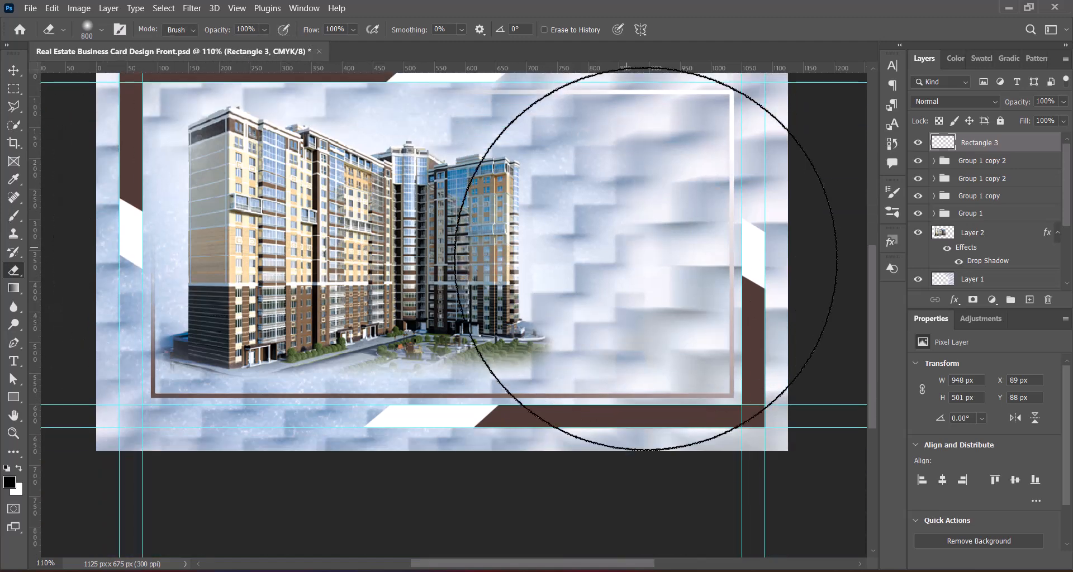
scroll(611, 342, up, 1)
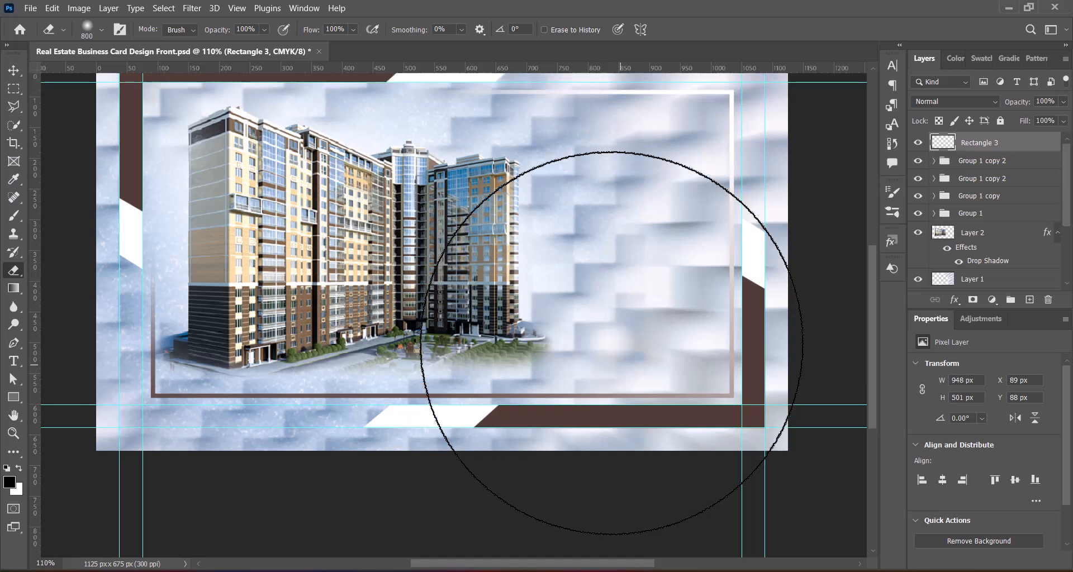
click(620, 365)
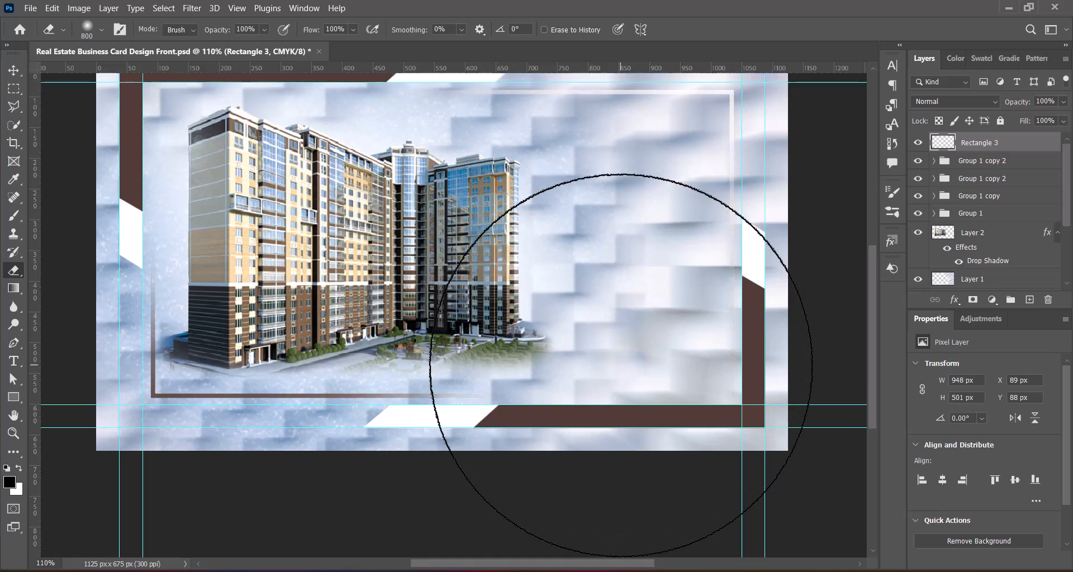
scroll(621, 365, up, 2)
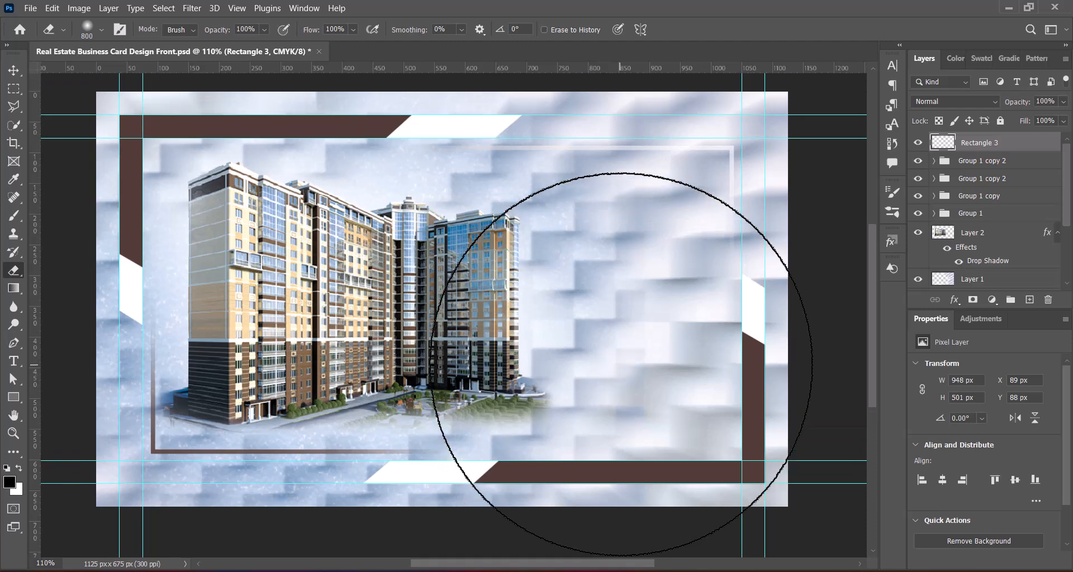
key(v)
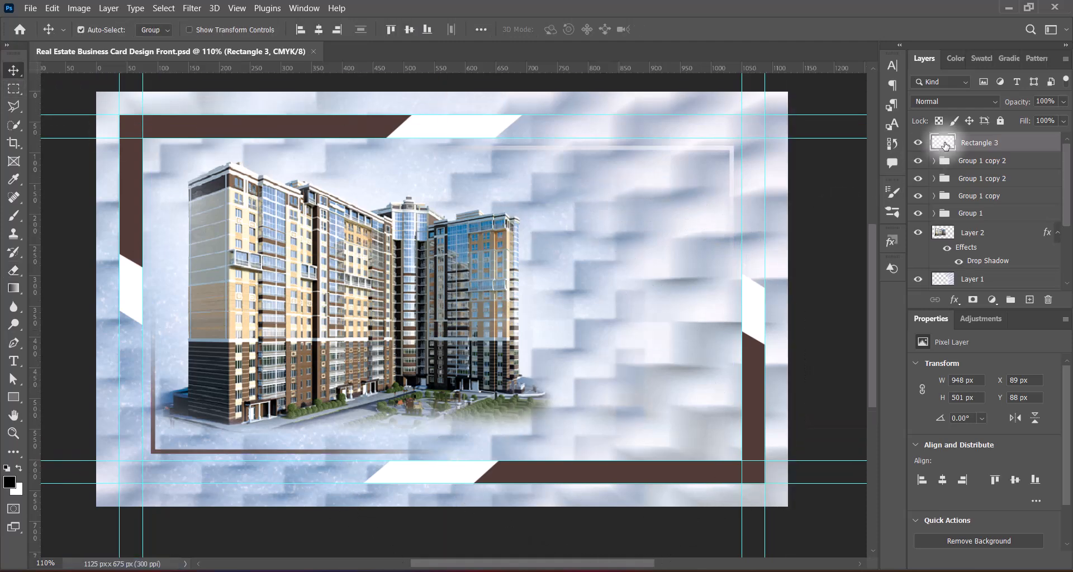
Step: Enable a black drop shadow on Rectangle 3 in its Blending Options
right_click(946, 146)
click(948, 151)
click(406, 342)
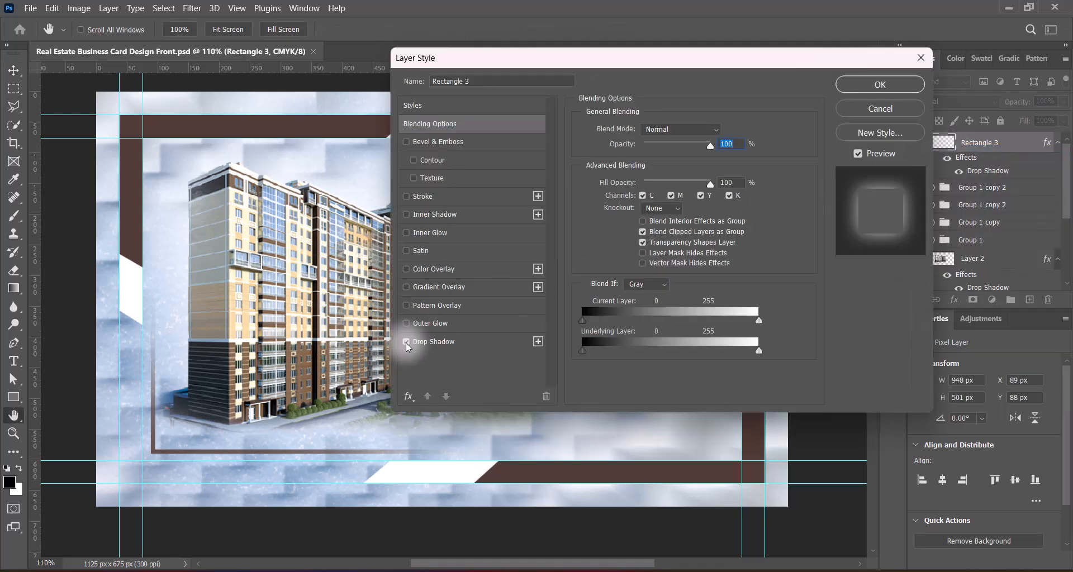
click(434, 341)
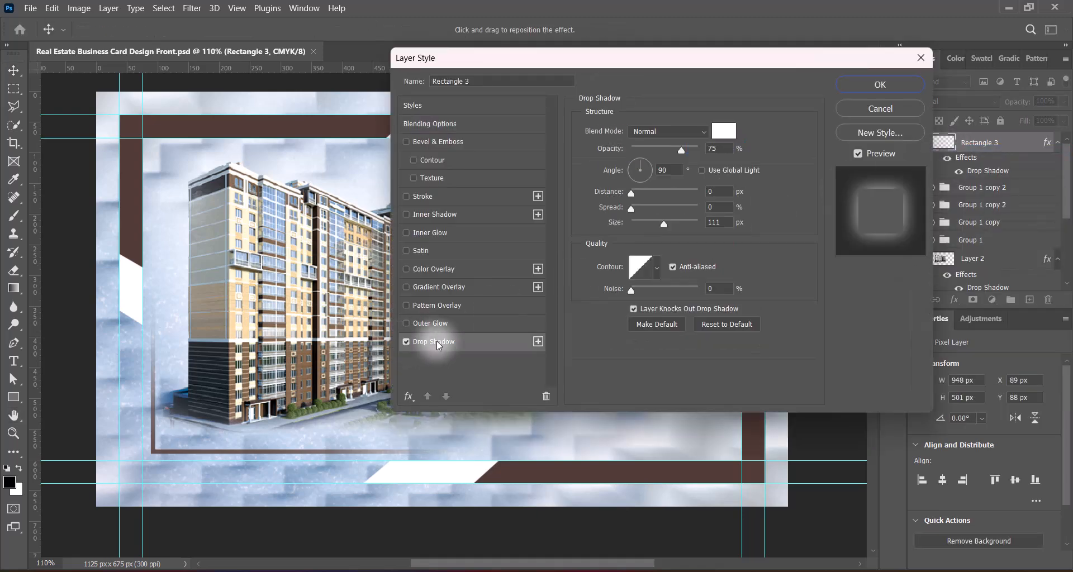
click(726, 130)
click(939, 137)
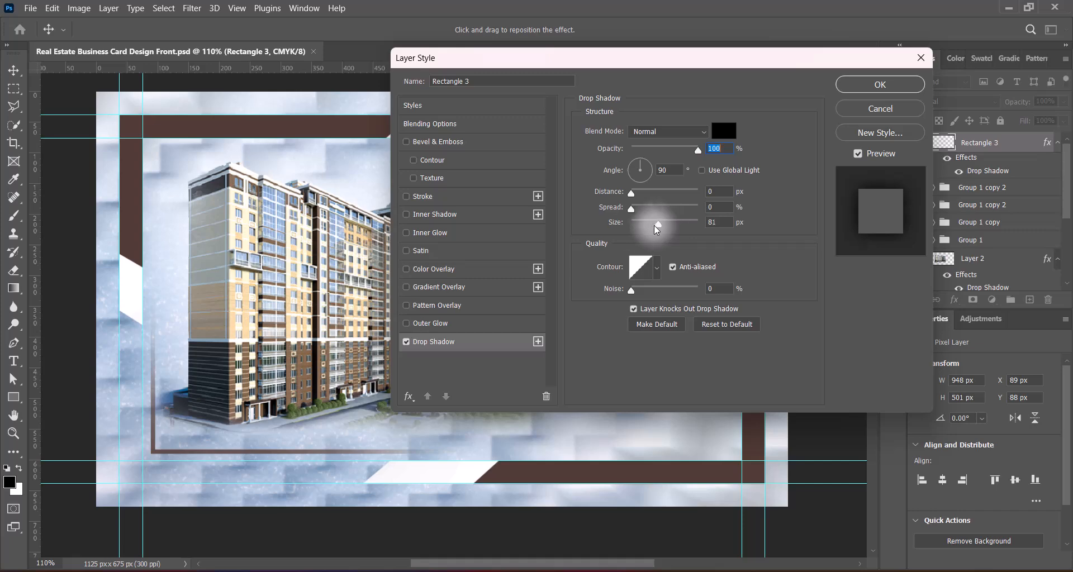
drag(632, 223, 640, 232)
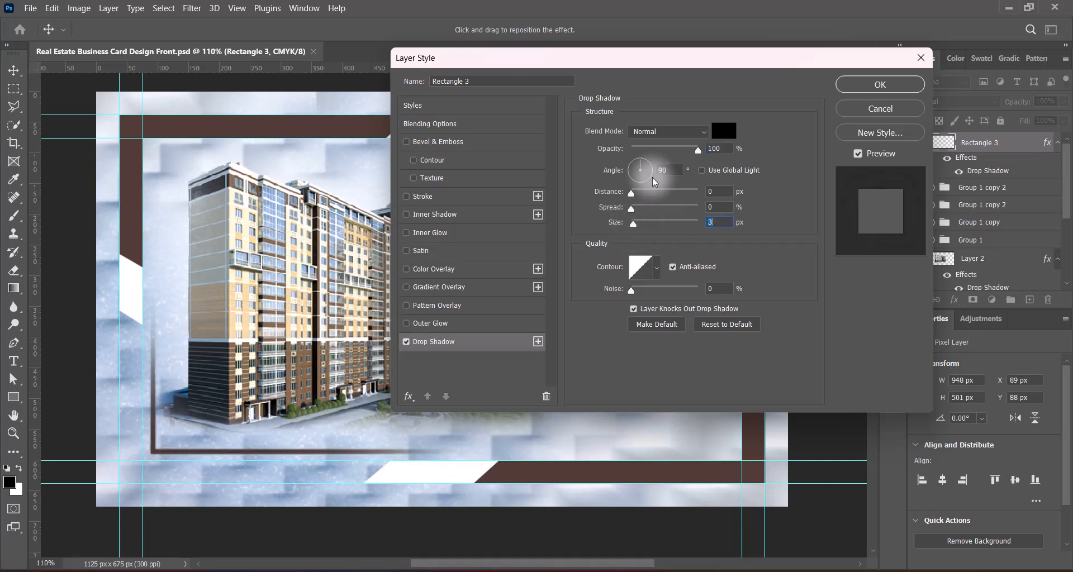
drag(643, 57, 947, 59)
Step: Set the shadow to 2 px distance, 3% spread and 3 px size, and apply it
drag(966, 191, 938, 190)
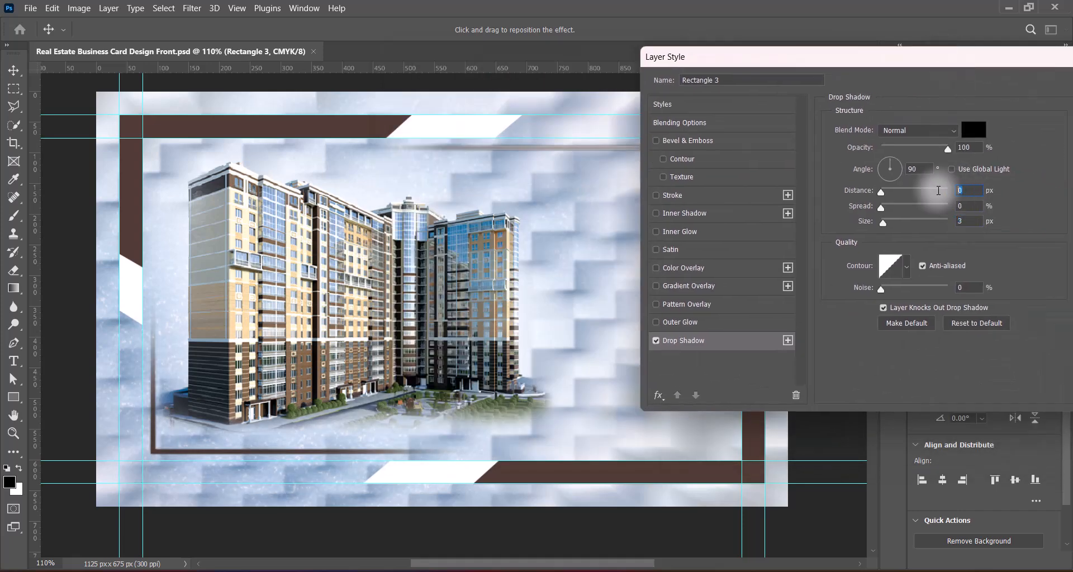
text(3)
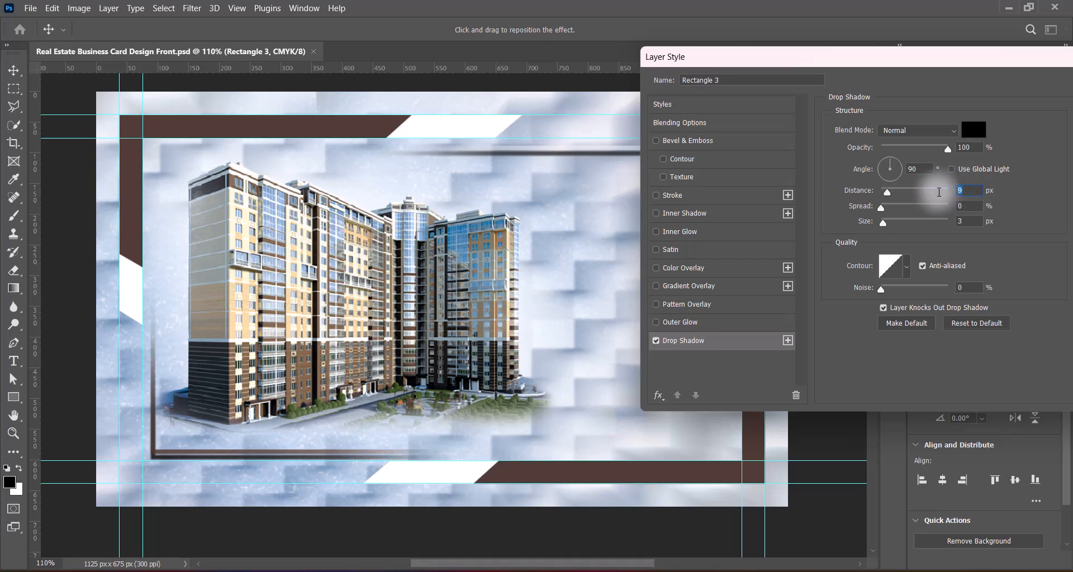
drag(840, 63, 774, 75)
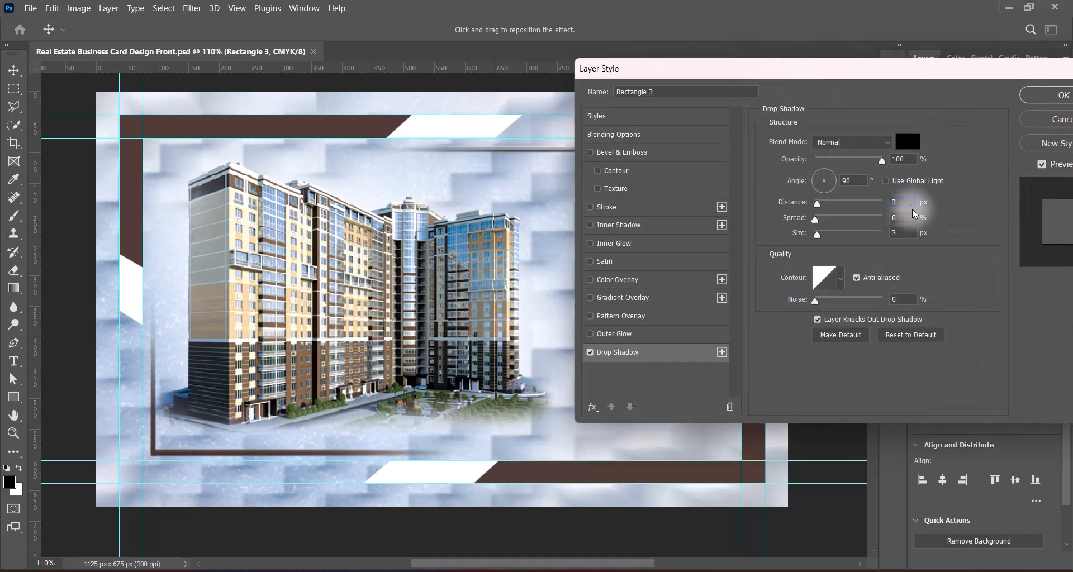
drag(900, 234, 878, 238)
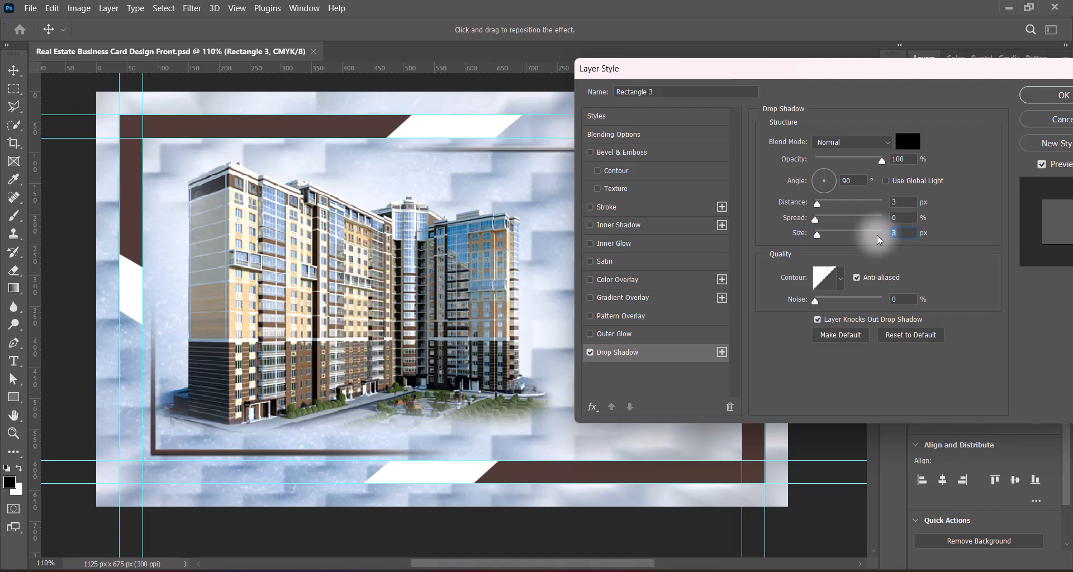
text(6)
mouse_move(799, 70)
mouse_down()
mouse_move(1001, 73)
mouse_move(793, 74)
mouse_up()
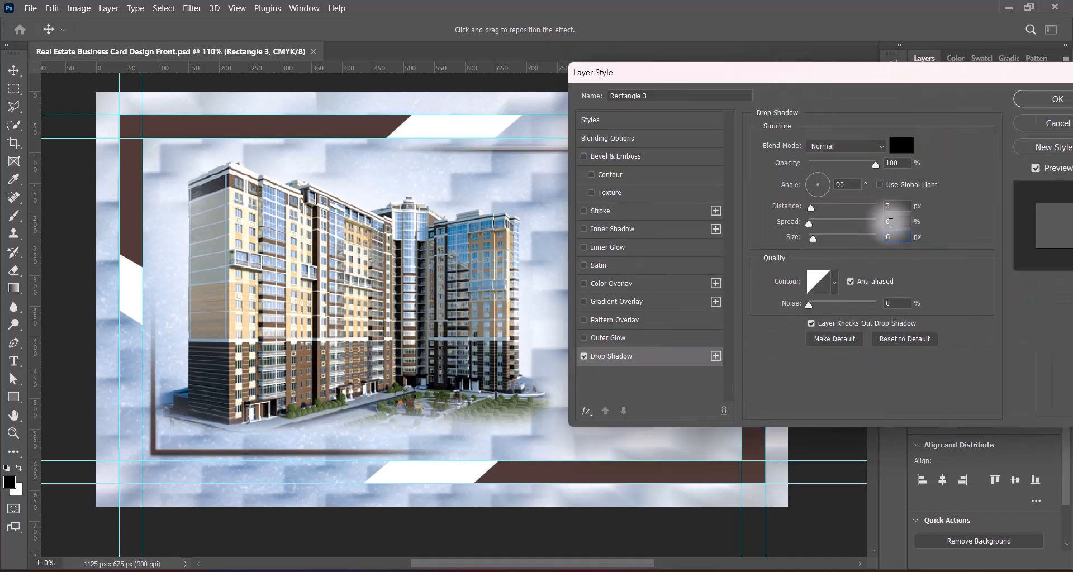
click(892, 222)
text(3)
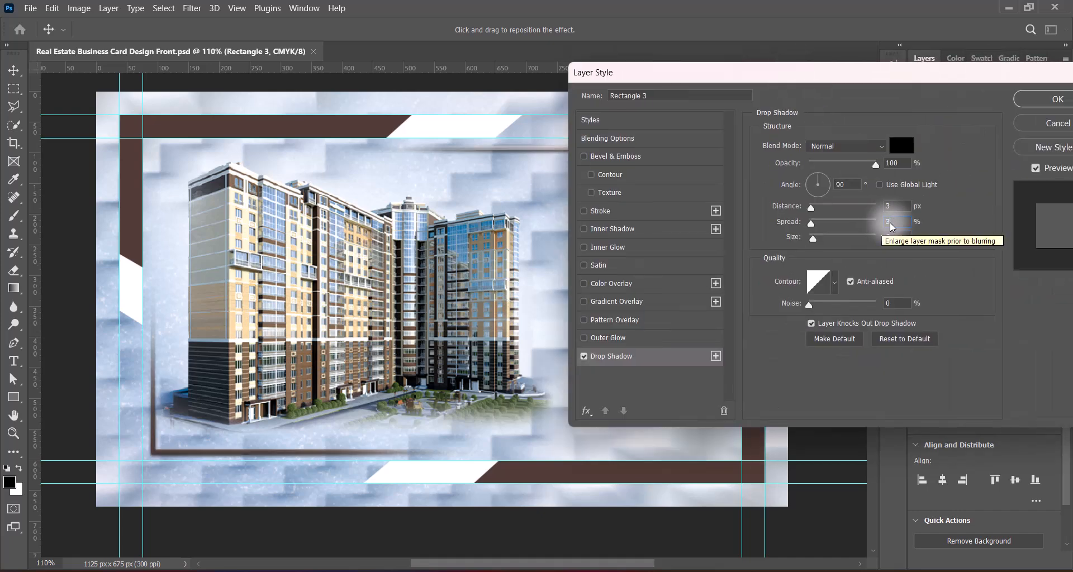
double_click(891, 209)
text(2)
drag(897, 81, 695, 86)
double_click(690, 244)
text(3)
click(860, 107)
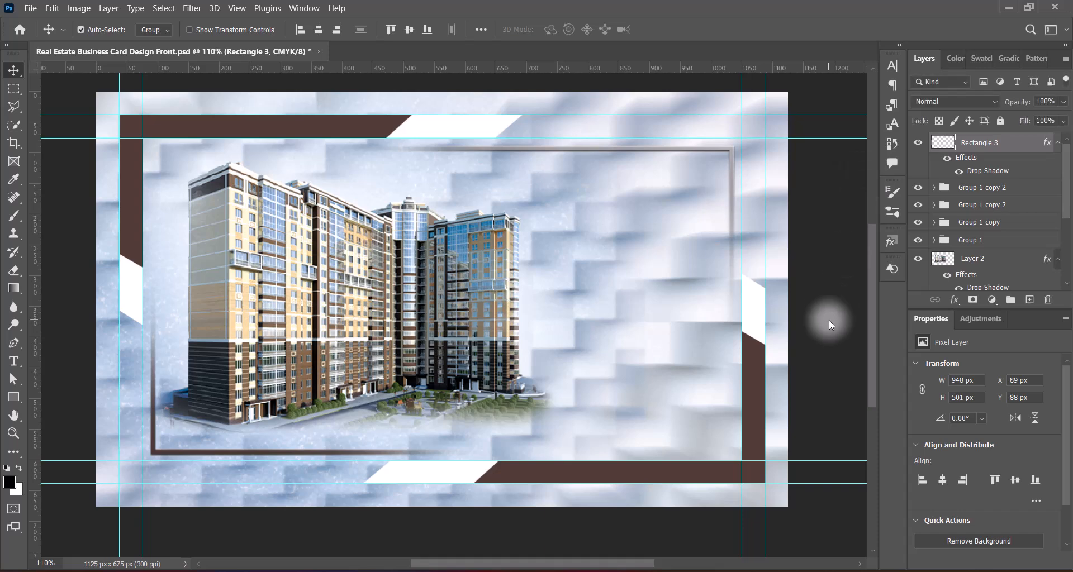
Step: Save the card, compare with Layer 1 copy hidden, then select Layer 1
key(ctrl+s)
scroll(995, 223, down, 3)
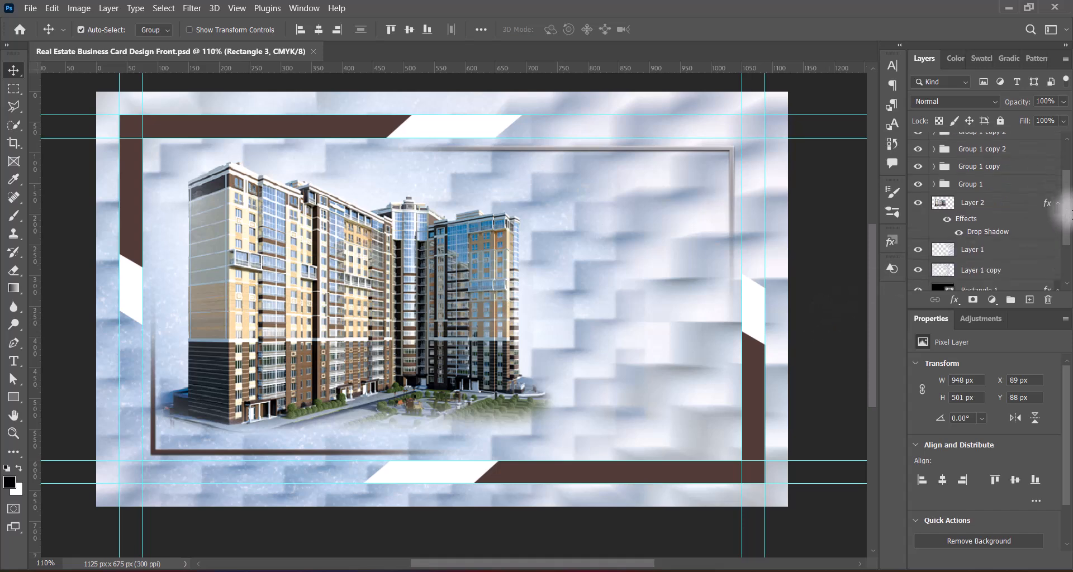
click(1000, 228)
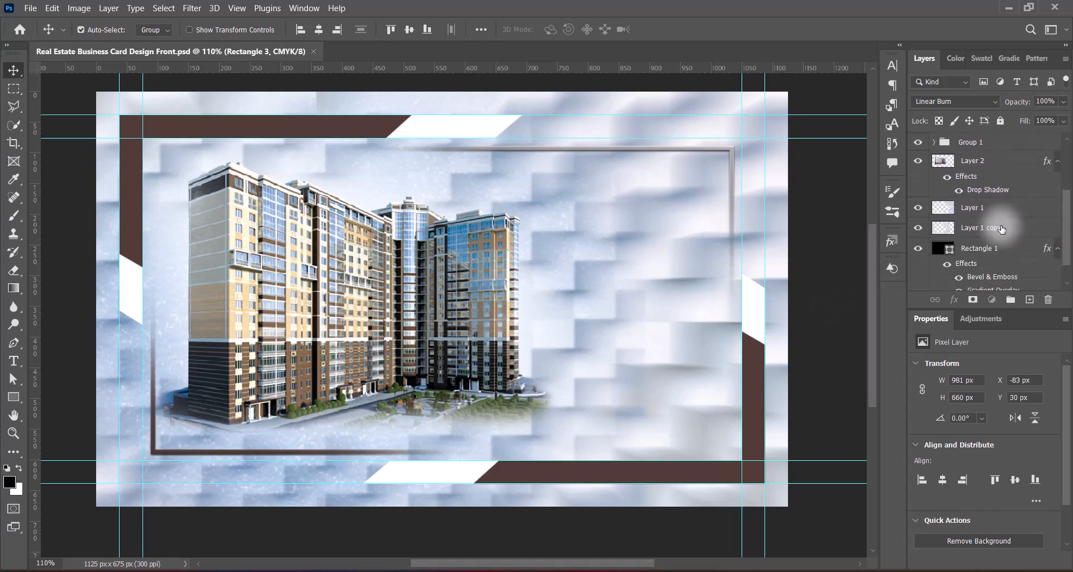
click(917, 228)
click(917, 228)
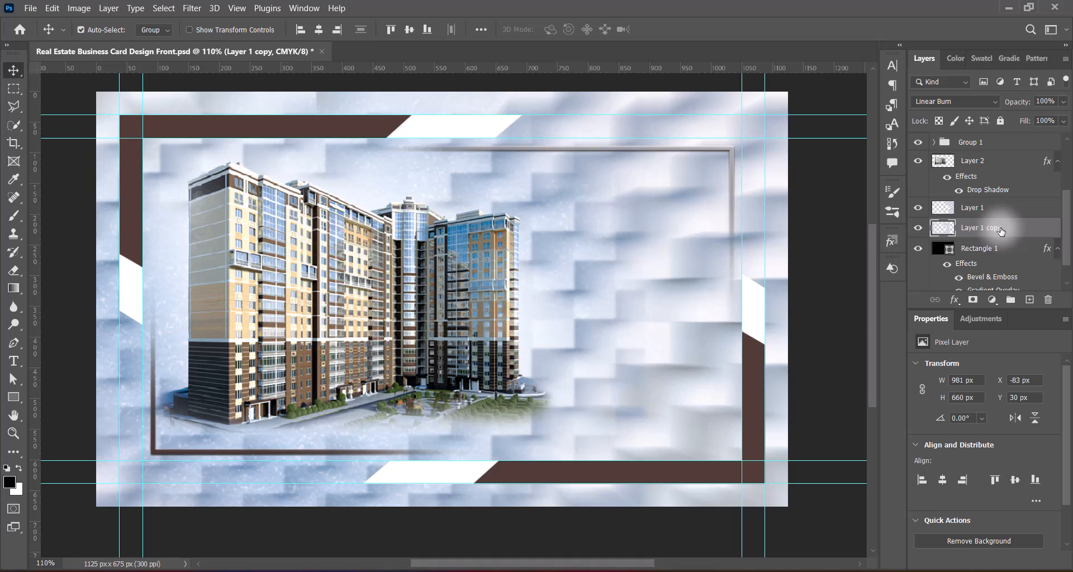
click(983, 207)
Step: Tint Layer 1 with the Sepia Hue/Saturation preset (hue 35, saturation 25)
click(79, 8)
mouse_move(95, 42)
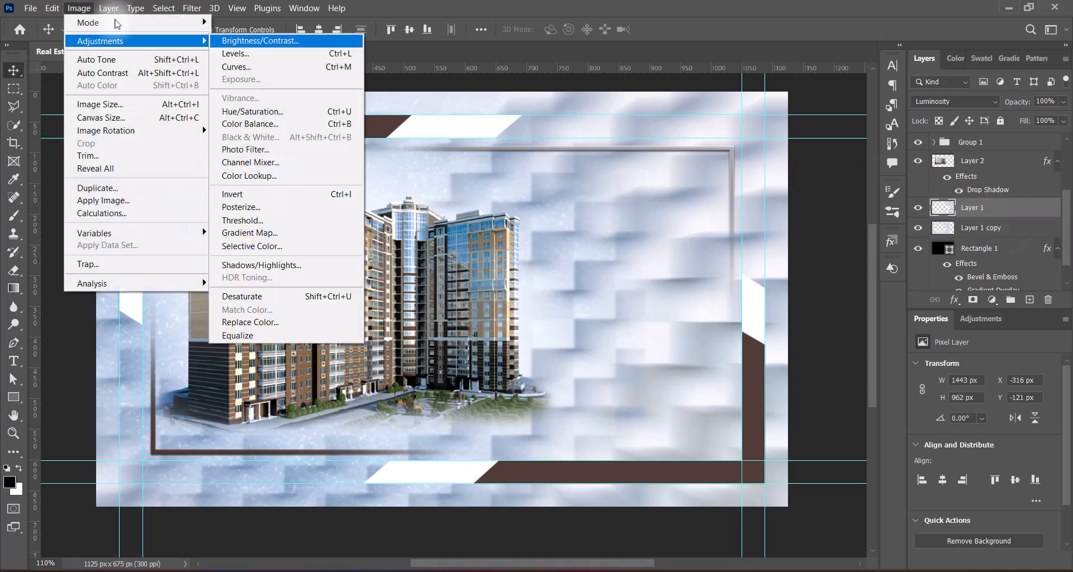
click(274, 112)
click(838, 94)
click(813, 194)
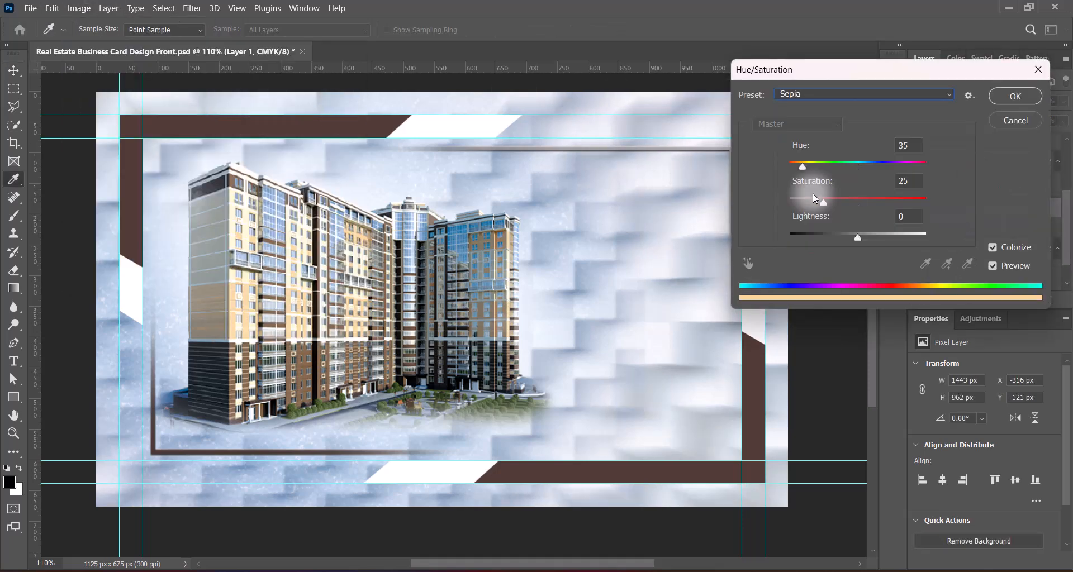
click(1015, 96)
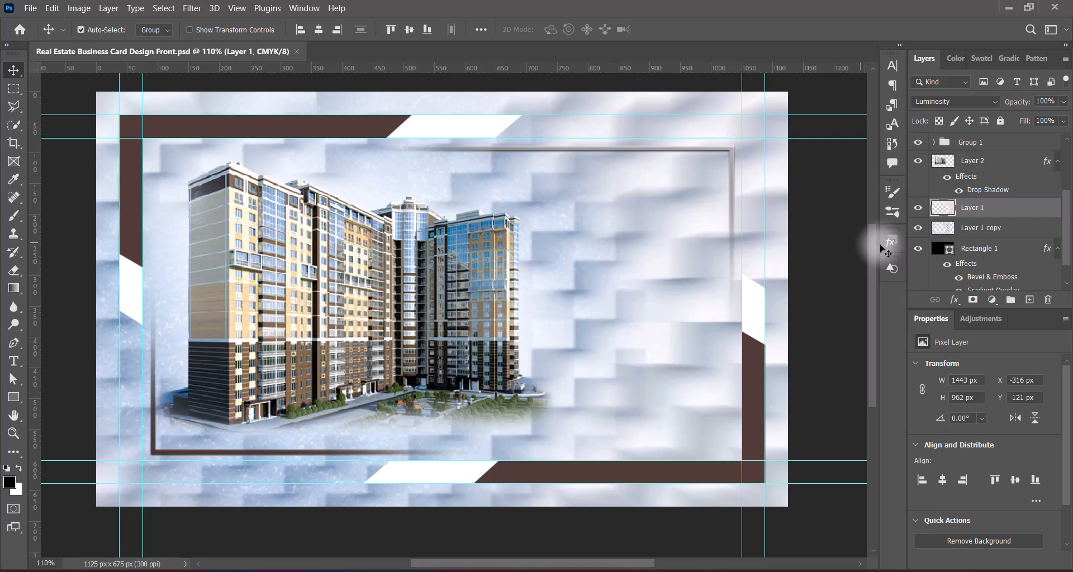
Step: Scale the building photo to 693 × 409 px, nudge it left and down in the frame, and save
click(316, 246)
key(ctrl+t)
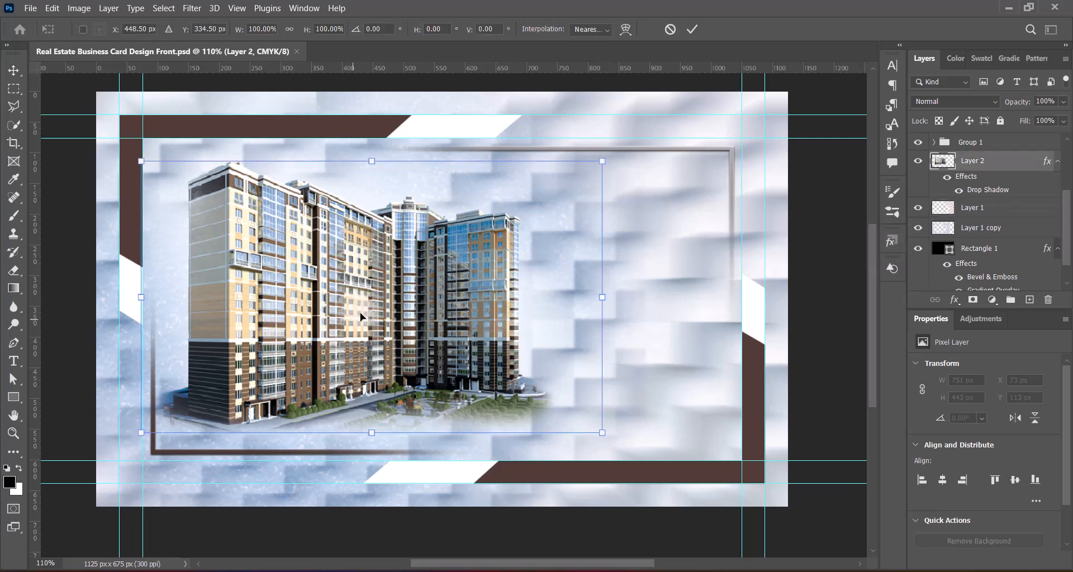
drag(140, 298, 159, 298)
drag(602, 298, 584, 297)
drag(316, 299, 309, 301)
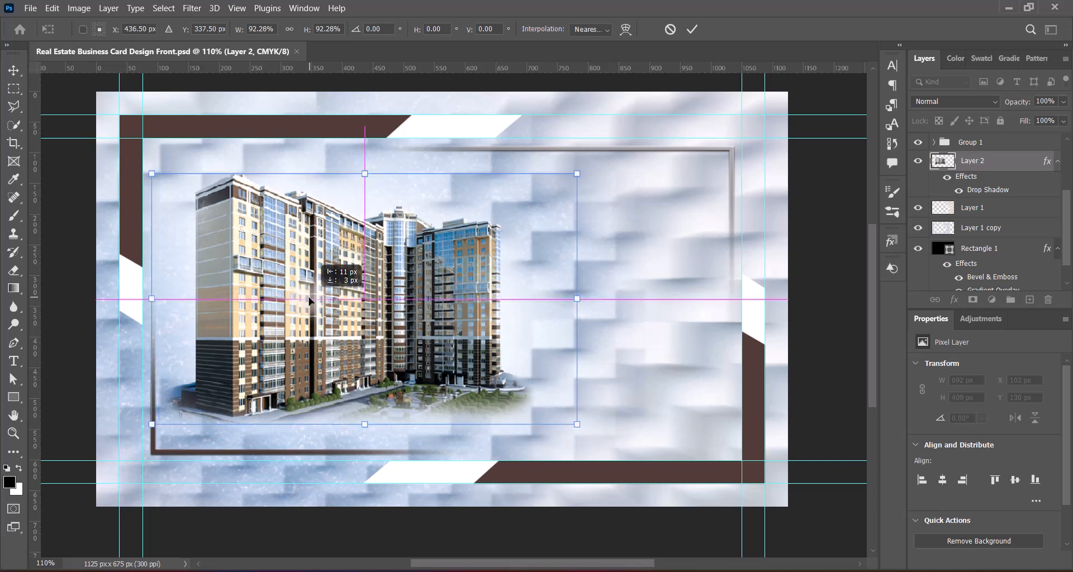
key(Return)
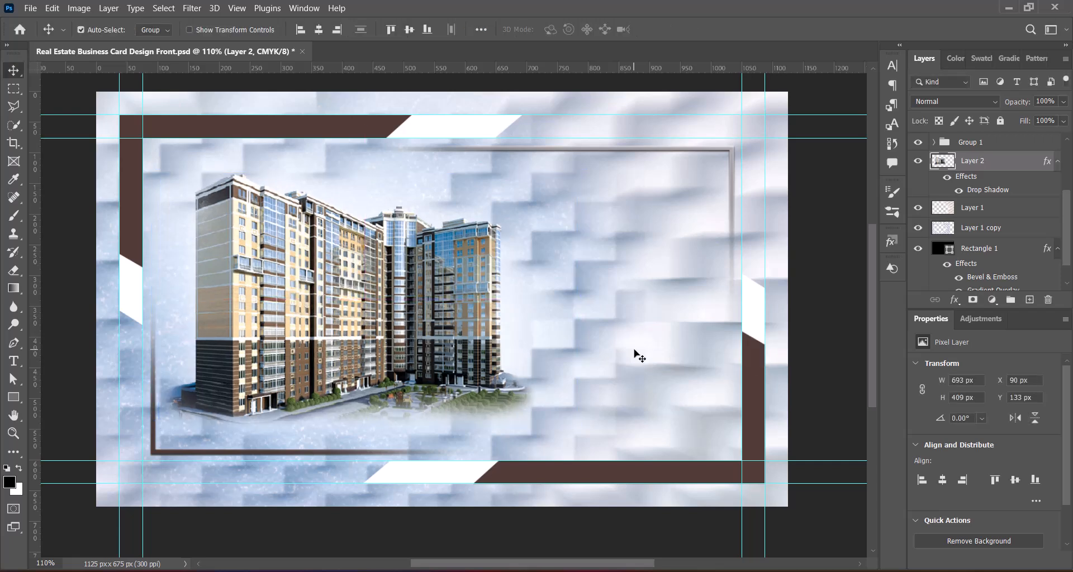
key(ctrl+s)
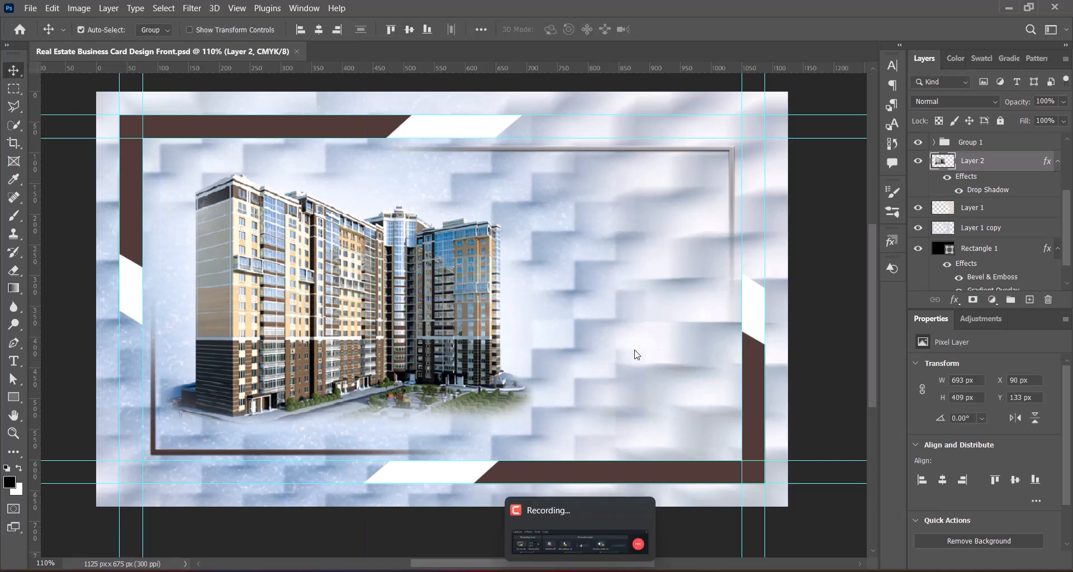
Step: On a new layer, draw a rectangle over the card's right side
click(1029, 299)
right_click(13, 396)
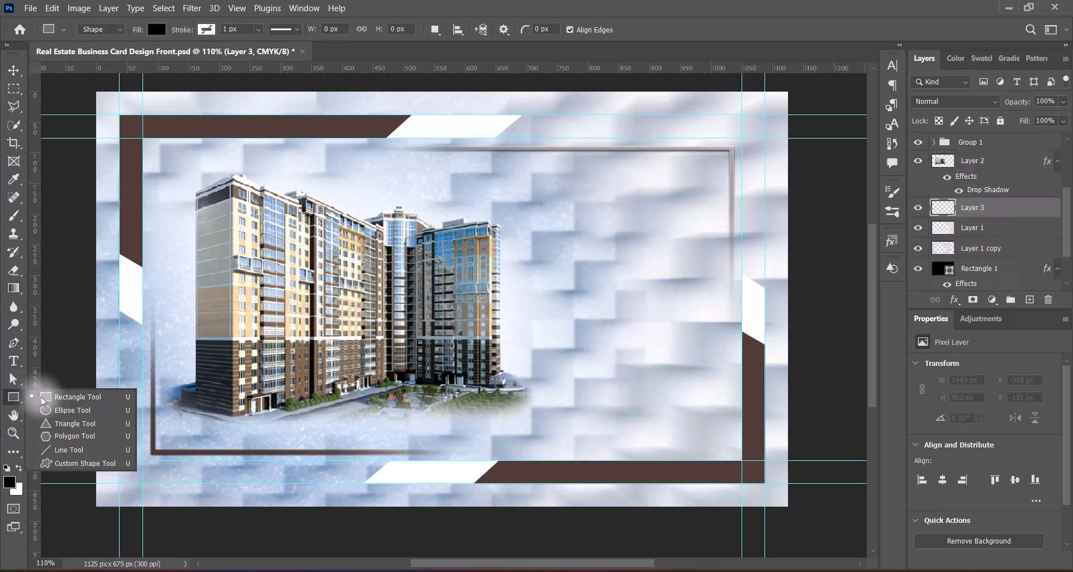
click(72, 394)
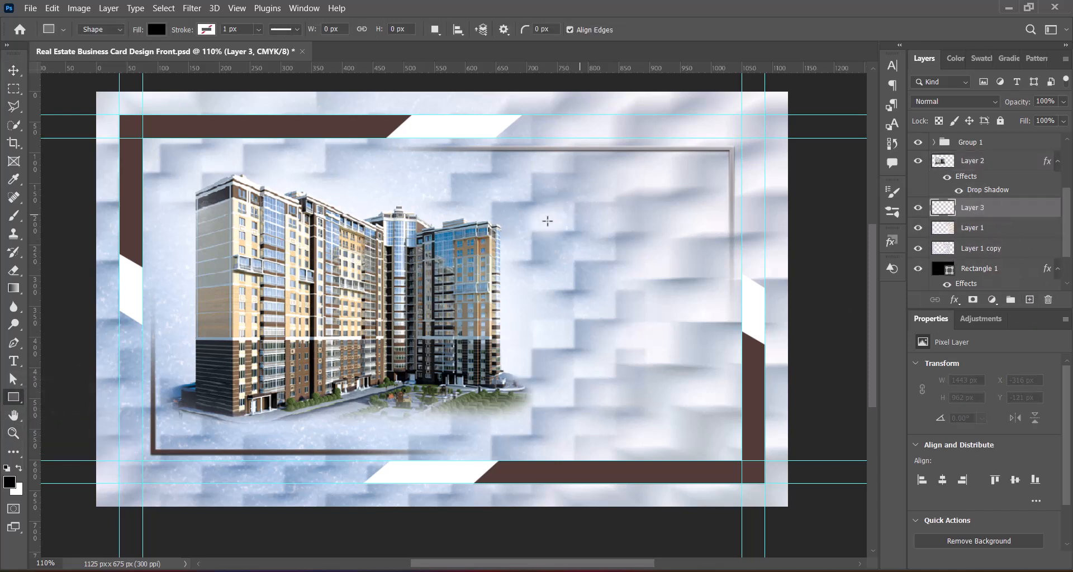
drag(579, 211, 843, 405)
click(13, 70)
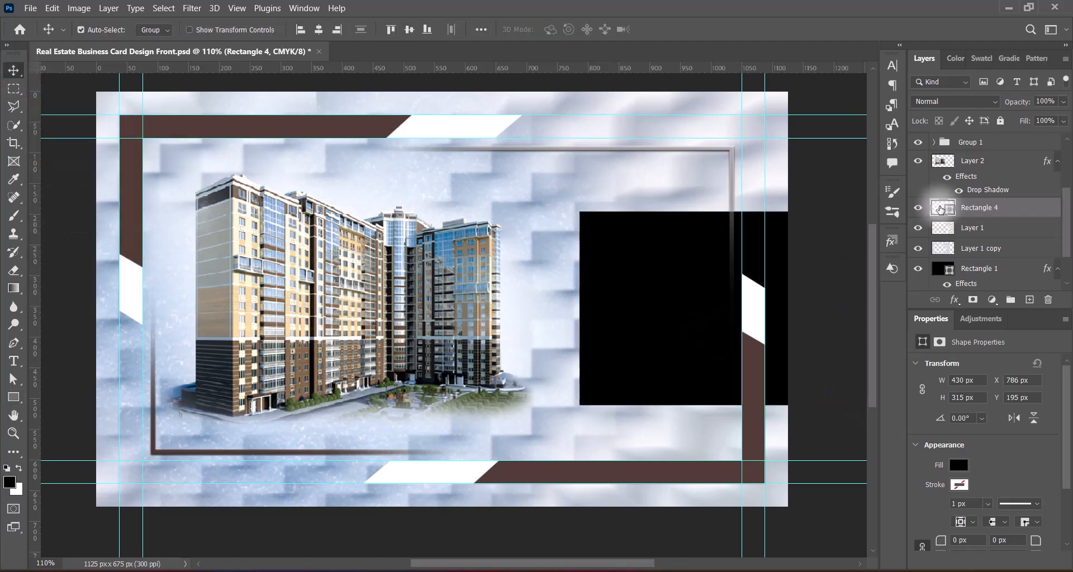
Step: Fill the rectangle with white and convert it to a Smart Object
double_click(942, 207)
drag(673, 165, 592, 85)
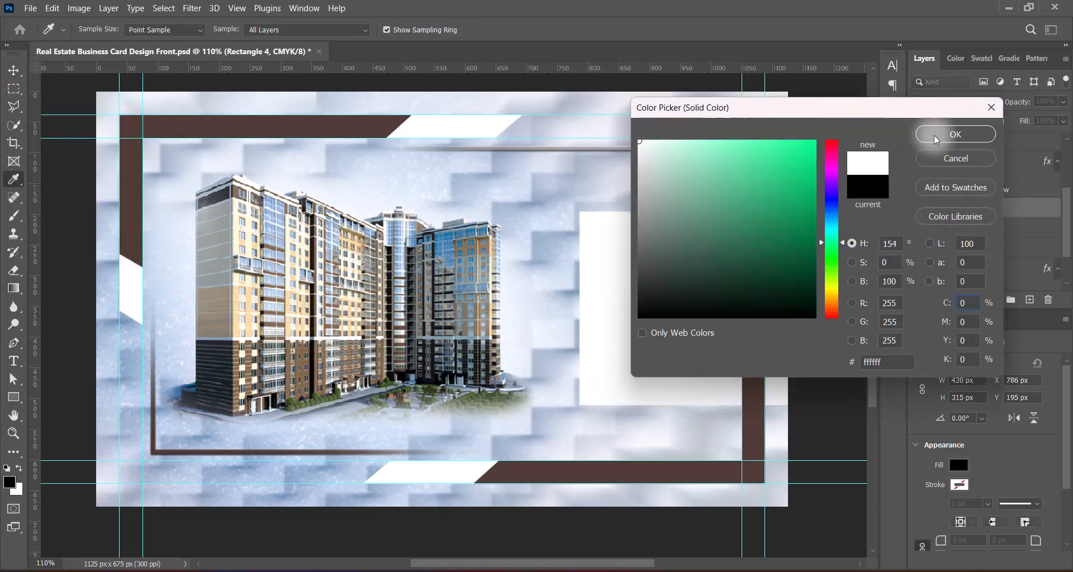
click(957, 135)
right_click(991, 207)
click(874, 201)
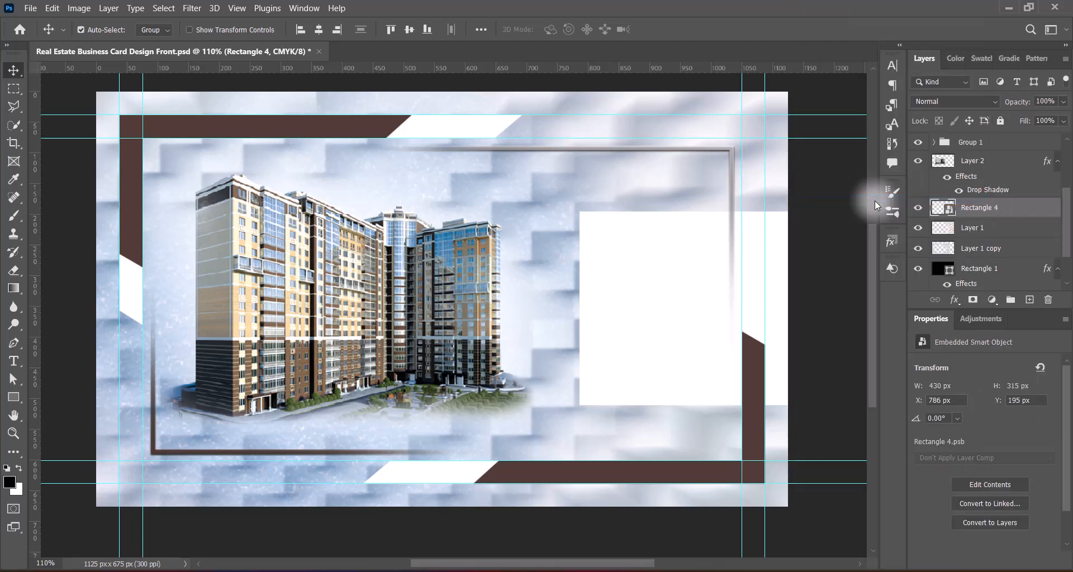
Step: Apply Filter > Blur > Motion Blur to the rectangle at 183 px distance
click(192, 8)
mouse_move(223, 170)
click(413, 256)
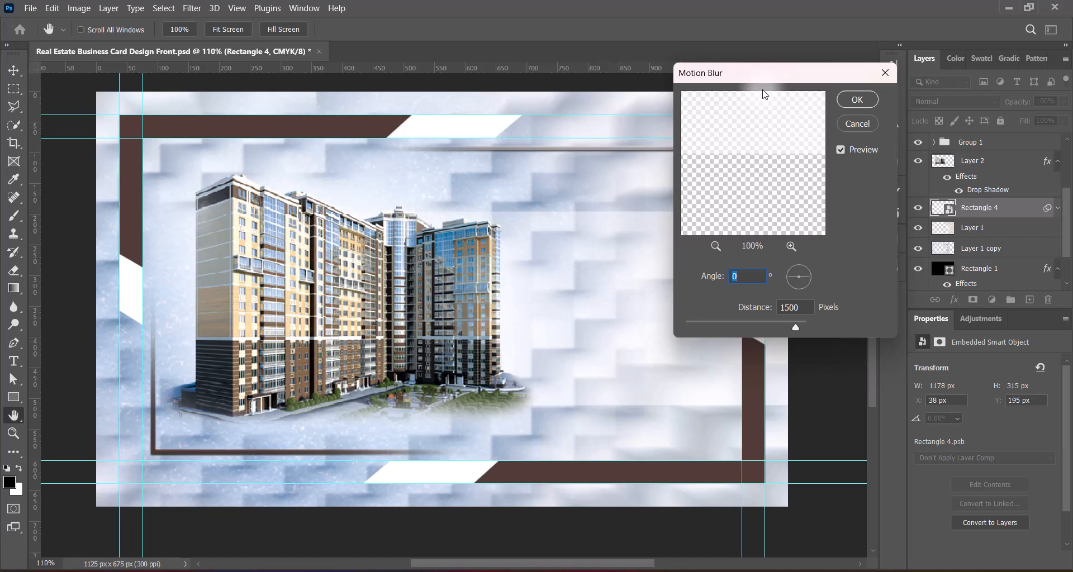
drag(795, 328, 763, 328)
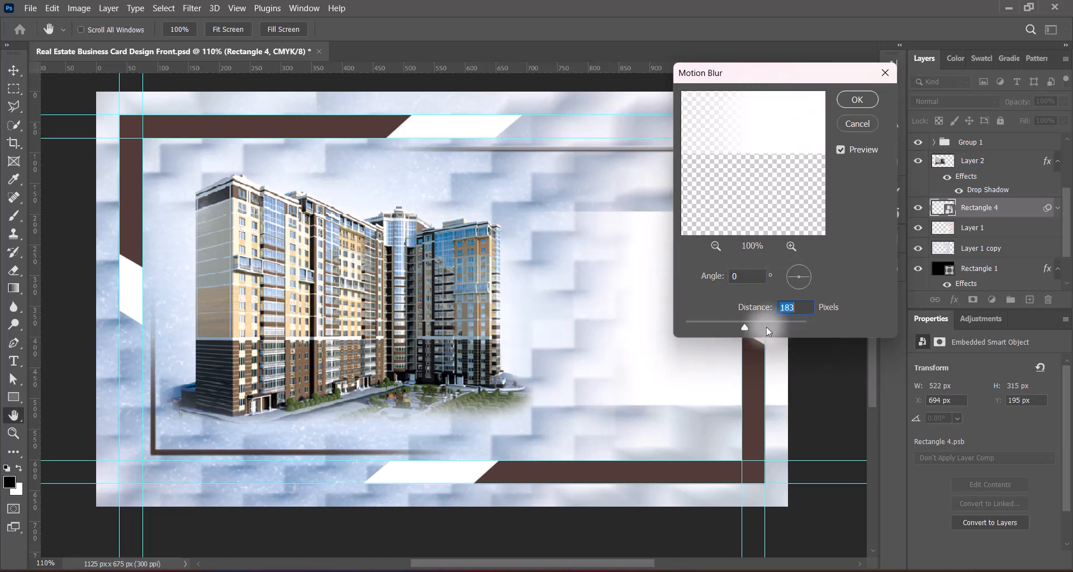
click(857, 99)
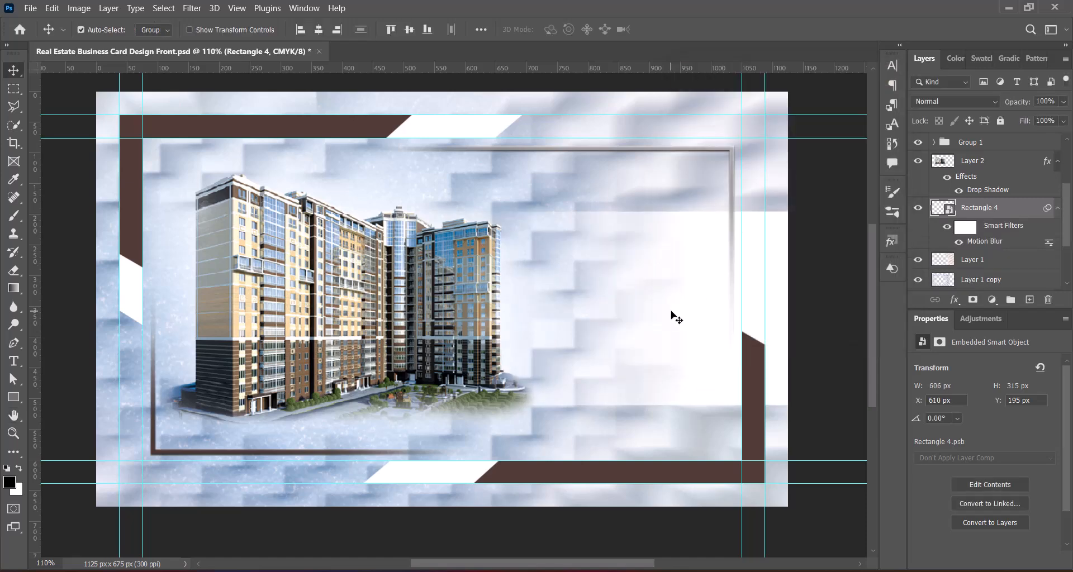
Step: Move the blurred rectangle right and up, shorten it from the top beside the building
key(ctrl+t)
click(581, 241)
drag(656, 334, 709, 325)
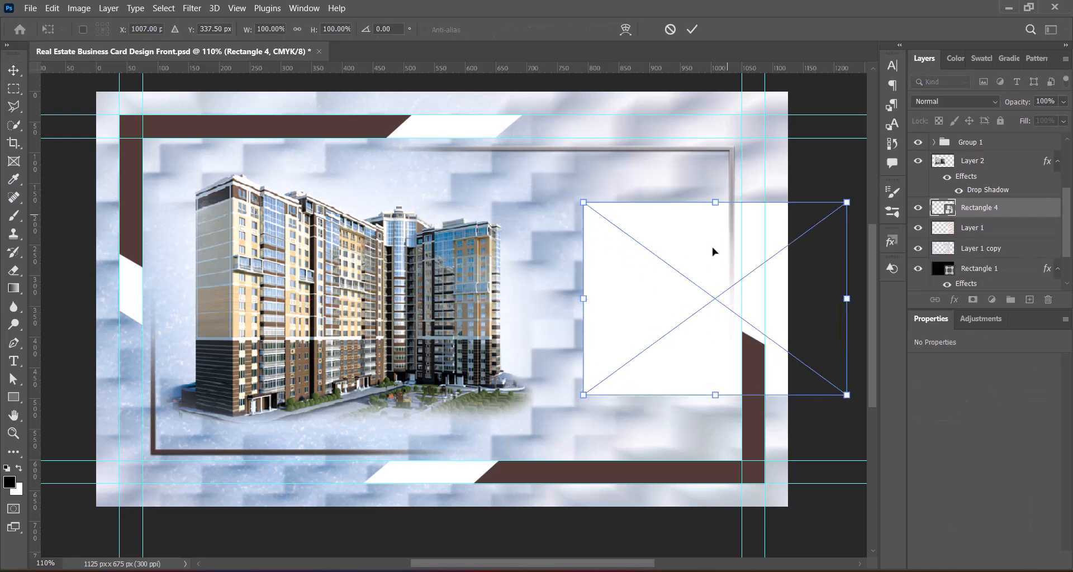
drag(715, 203, 713, 224)
mouse_move(695, 314)
mouse_down()
mouse_move(691, 323)
mouse_move(687, 304)
mouse_move(690, 317)
mouse_up()
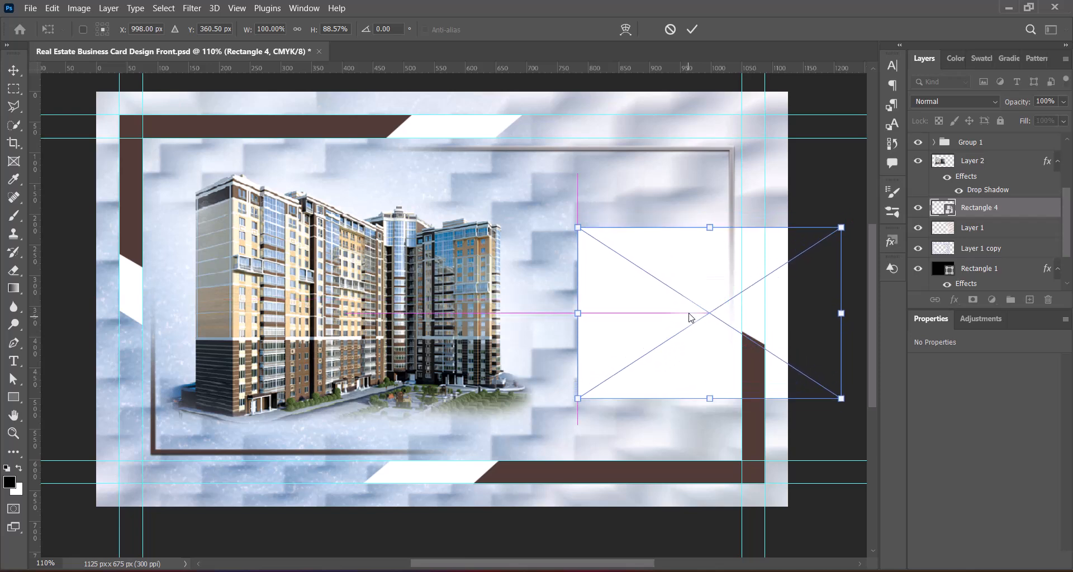
double_click(824, 387)
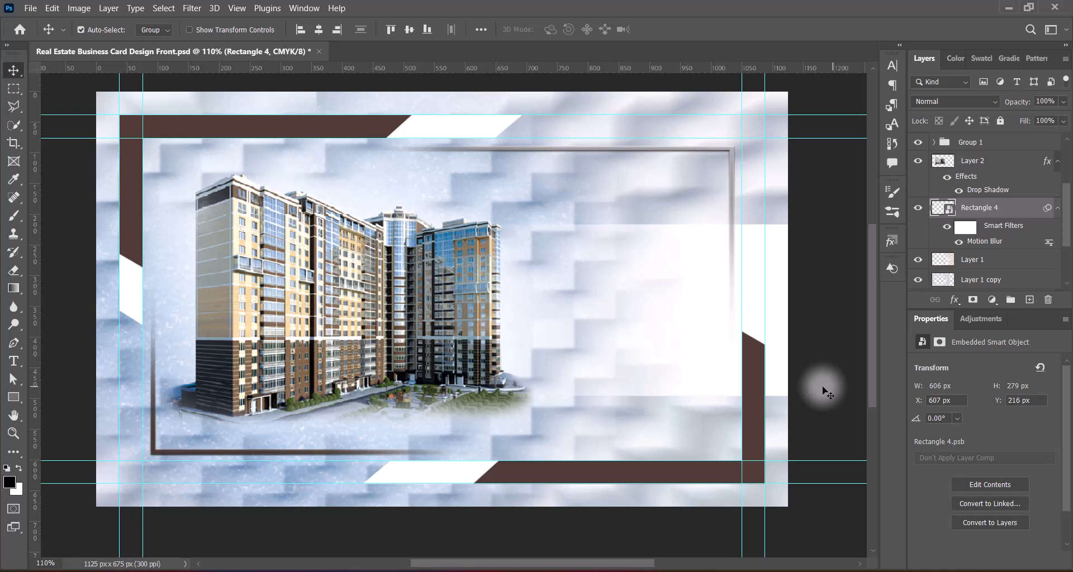
Step: Raise the Motion Blur distance to 600 px
double_click(981, 244)
click(759, 306)
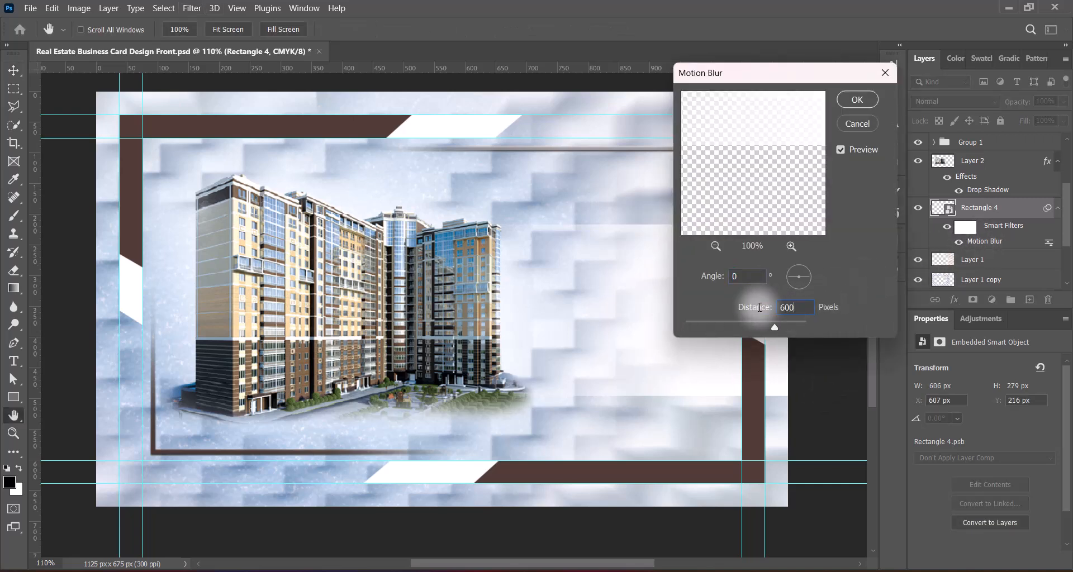
text(600)
key(Return)
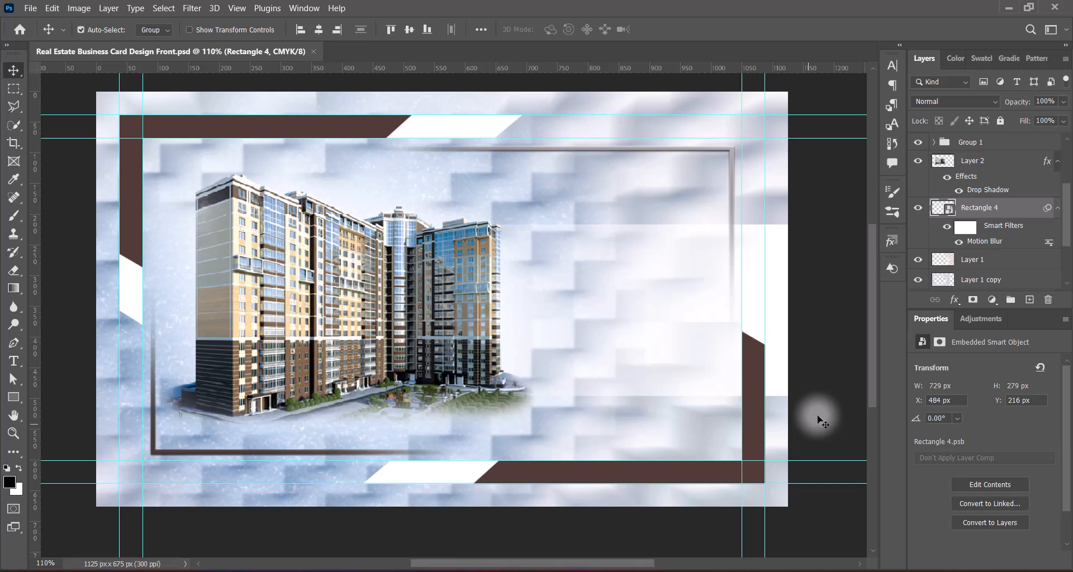
Step: Add a text layer beside the building with the pasted realtor name split onto two lines
scroll(1027, 275, up, 4)
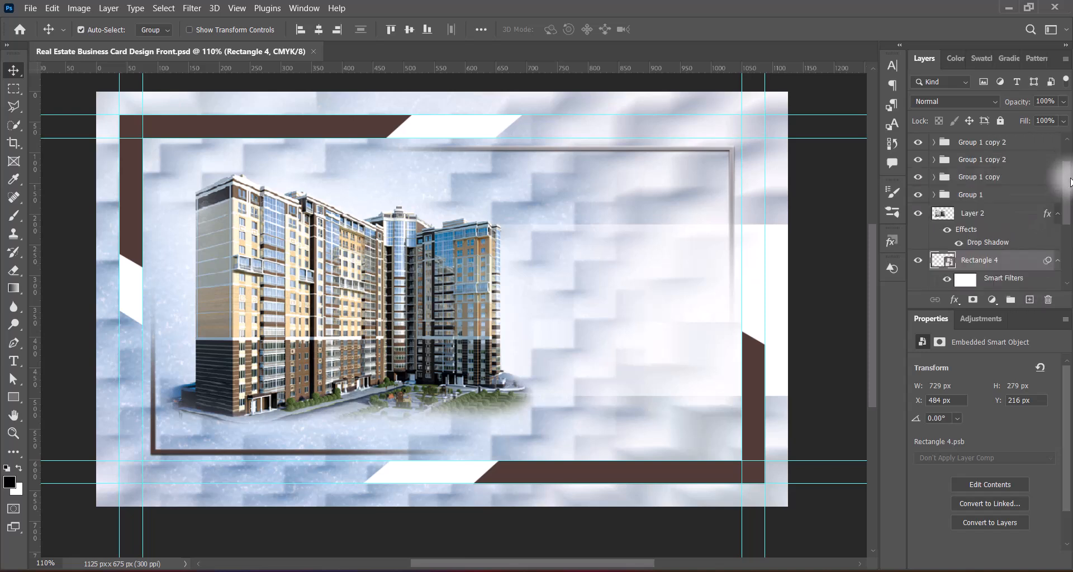
click(1001, 144)
click(1029, 301)
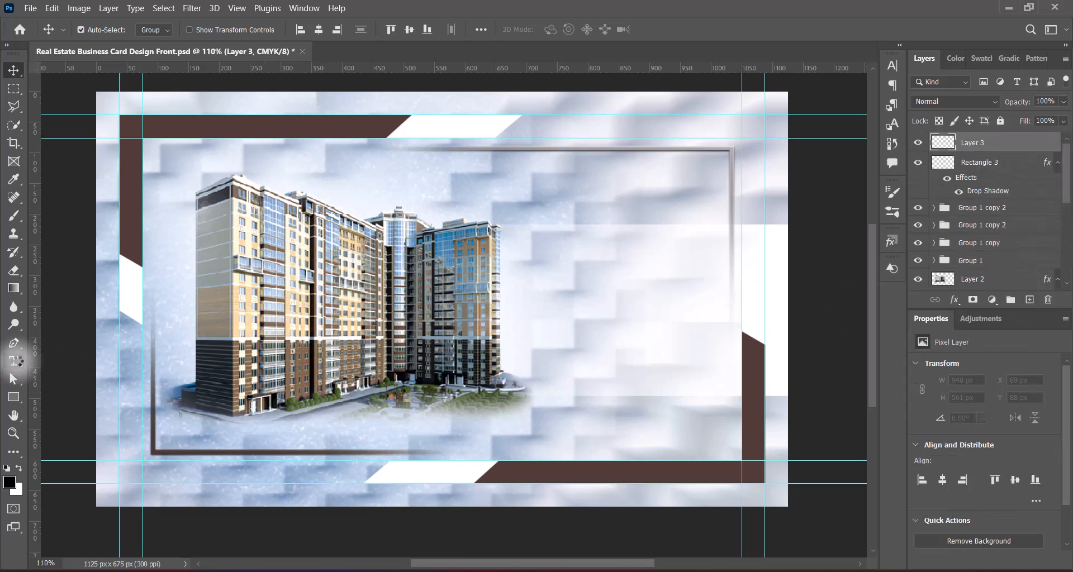
click(16, 360)
click(73, 360)
click(593, 276)
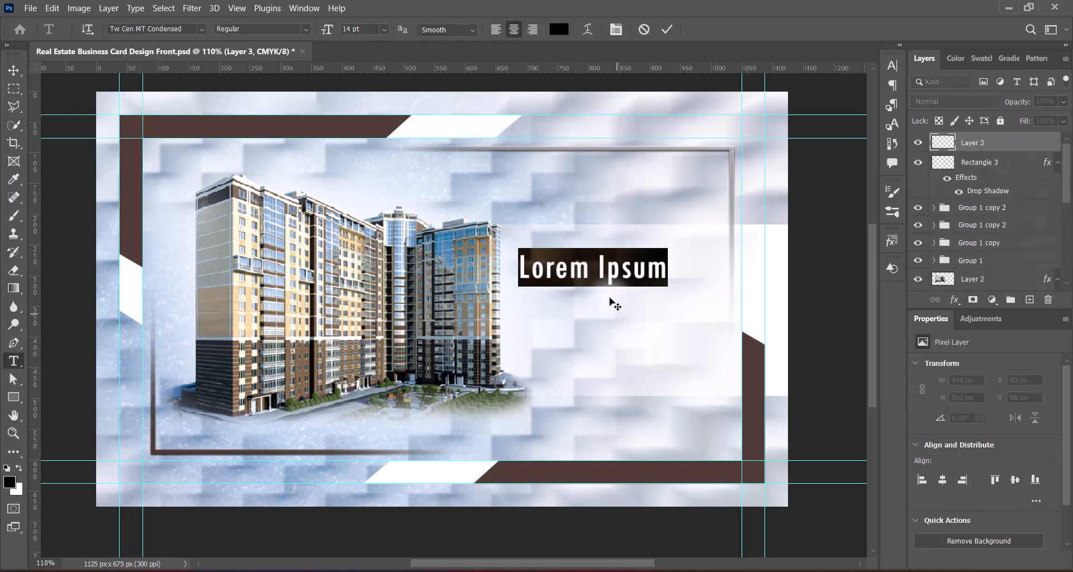
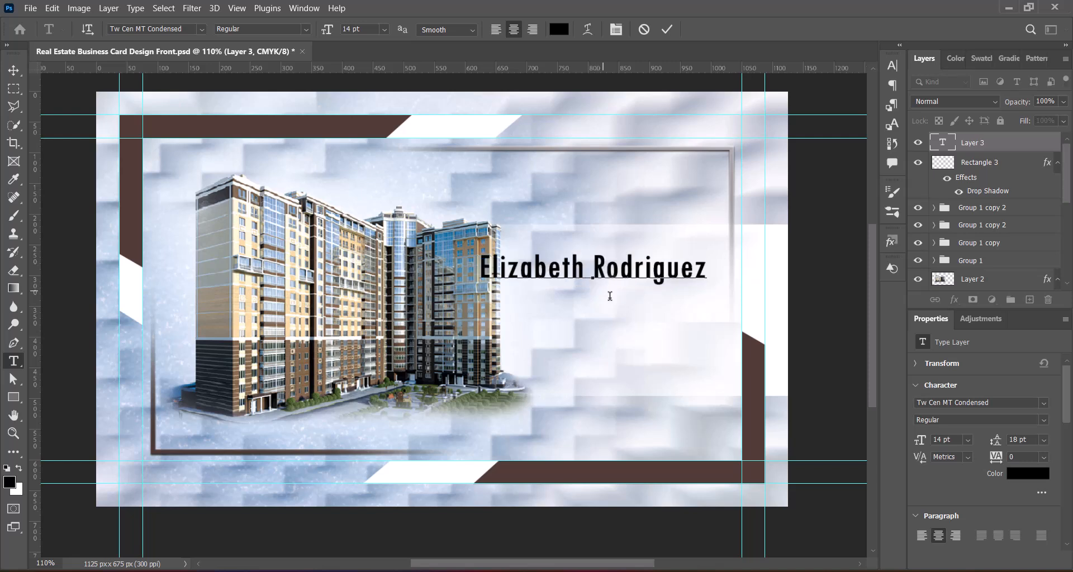
click(590, 269)
key(BackSpace)
key(Return)
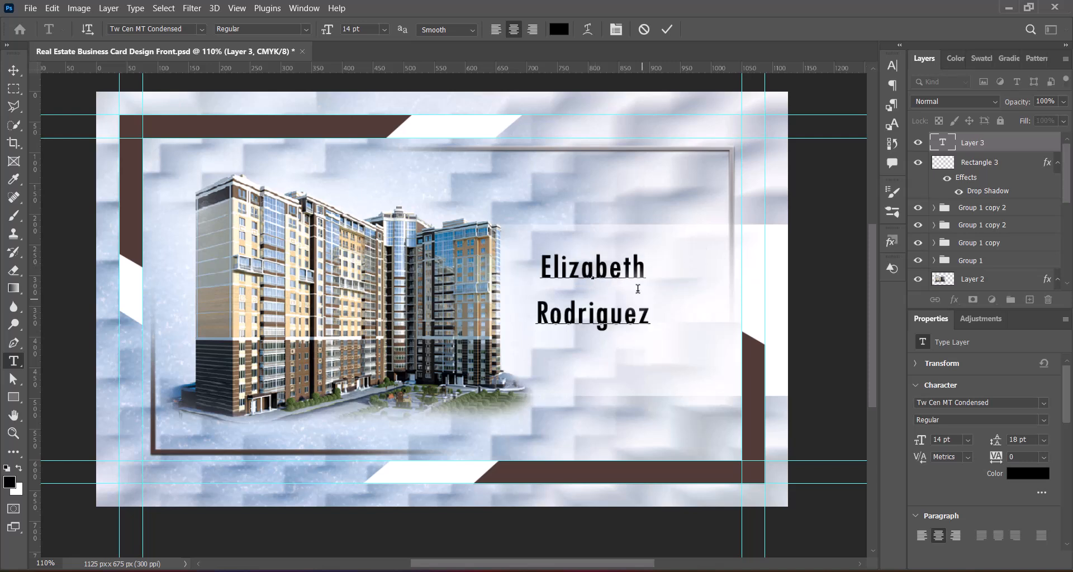
Step: Make the surname all caps and set the first name in Berastagi DEMO
double_click(557, 316)
click(892, 66)
click(778, 161)
double_click(555, 269)
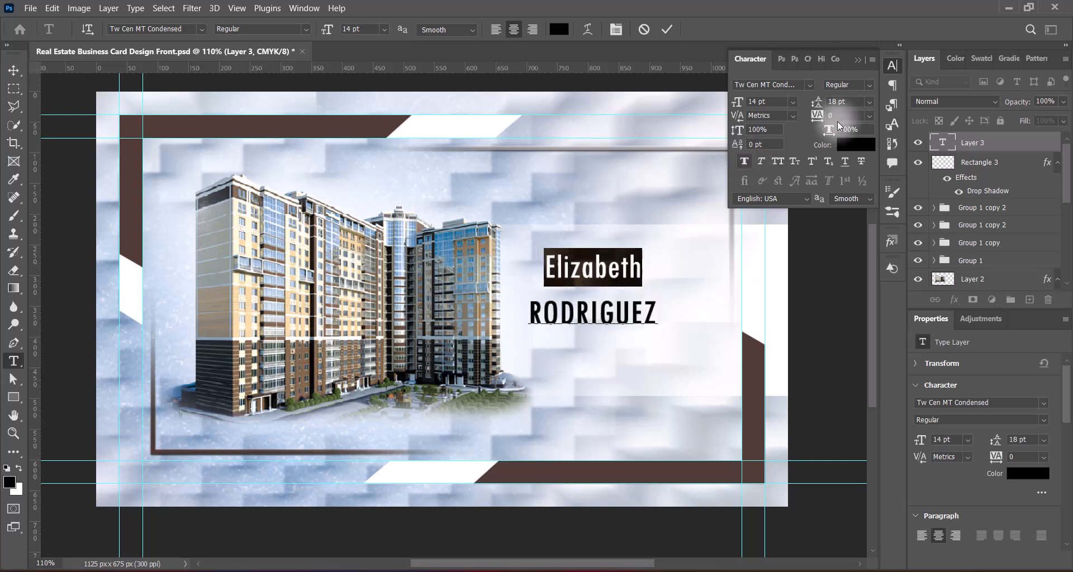
click(201, 29)
scroll(304, 309, down, 10)
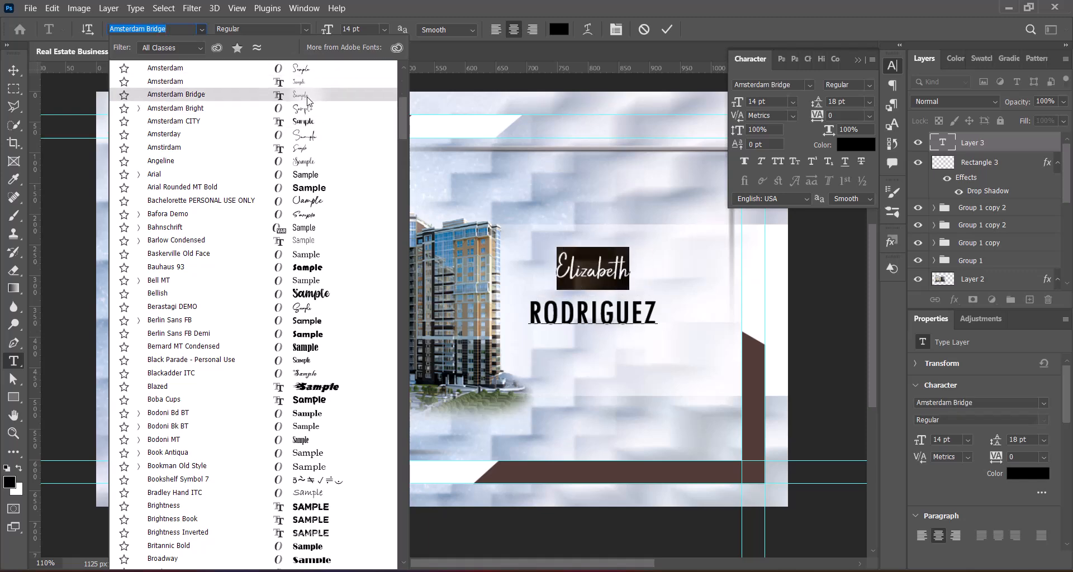
click(302, 307)
Step: Color the surname with the border's brown, with 12 pt leading and 16 pt size
drag(529, 313, 658, 316)
click(560, 30)
click(753, 410)
click(939, 134)
click(869, 102)
click(852, 187)
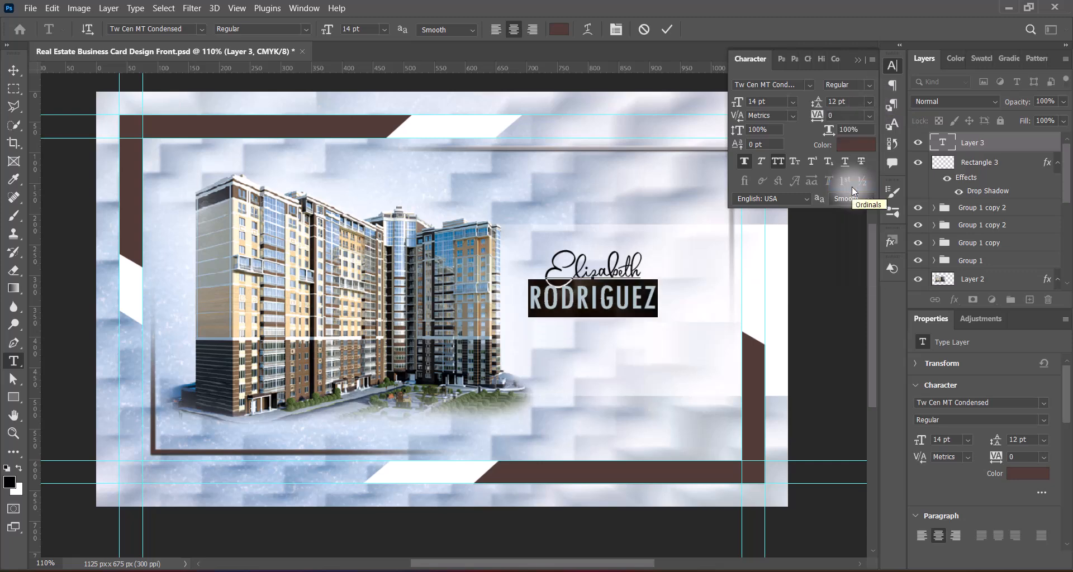
click(386, 30)
click(380, 134)
Step: Set the surname in Lucida Calligraphy at 12 pt with tighter tracking
click(201, 29)
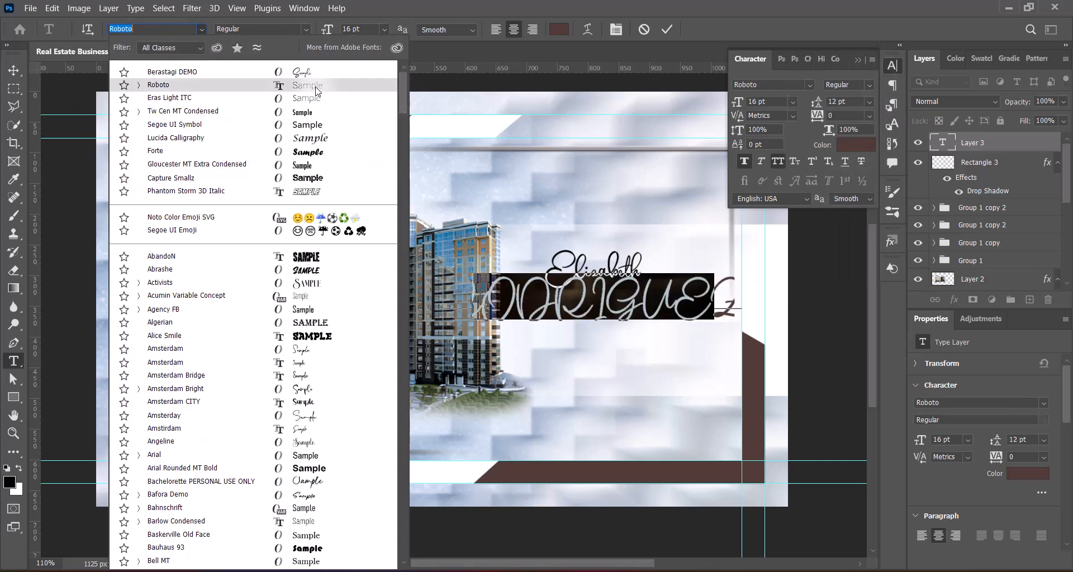
click(310, 138)
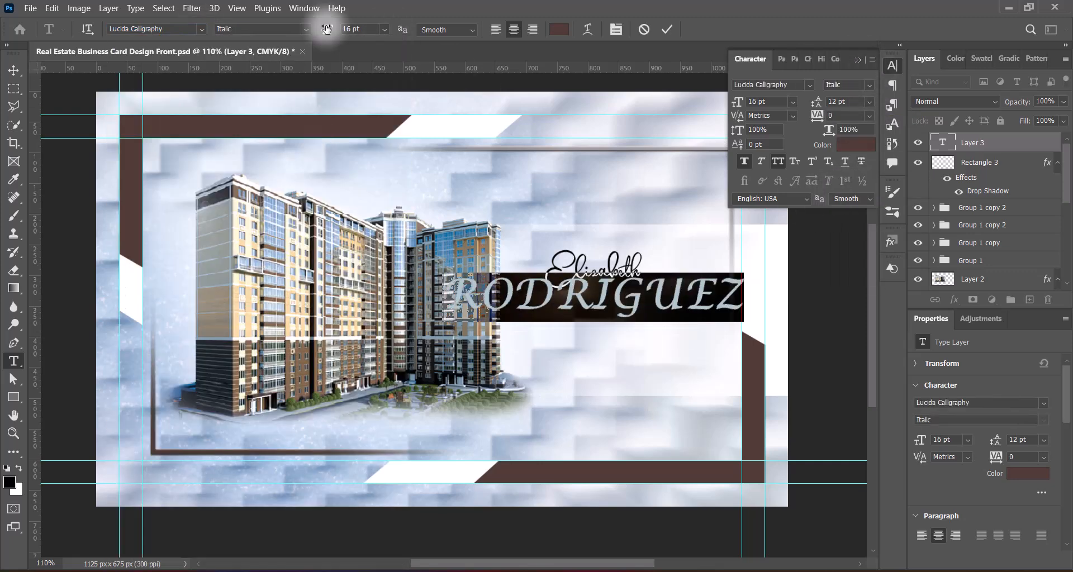
click(385, 30)
click(380, 114)
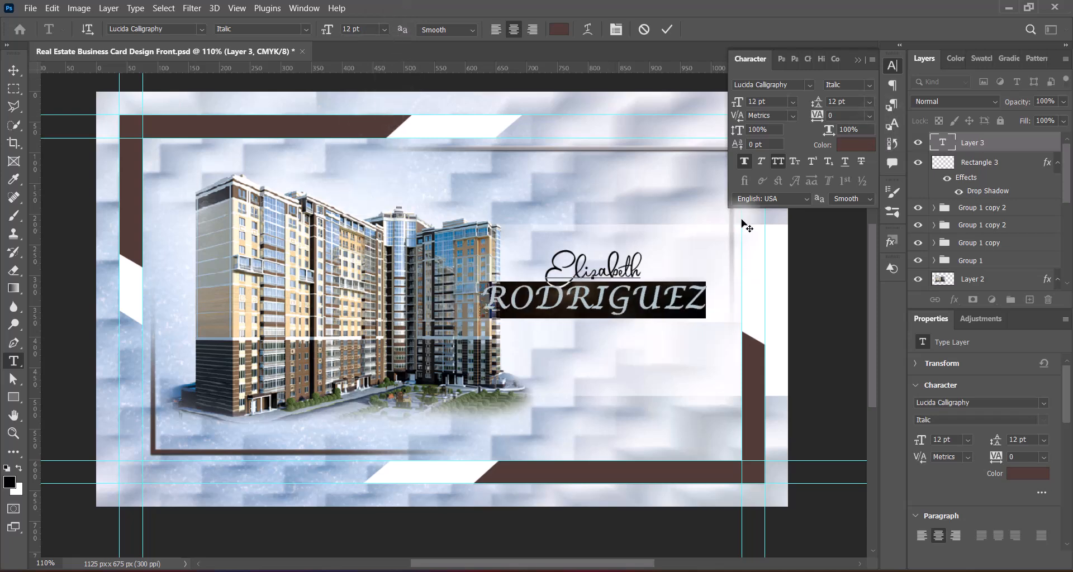
click(869, 116)
click(855, 150)
click(869, 116)
click(852, 140)
Step: Widen the first name's tracking and tighten leading to raise the surname
drag(548, 272, 642, 274)
click(870, 116)
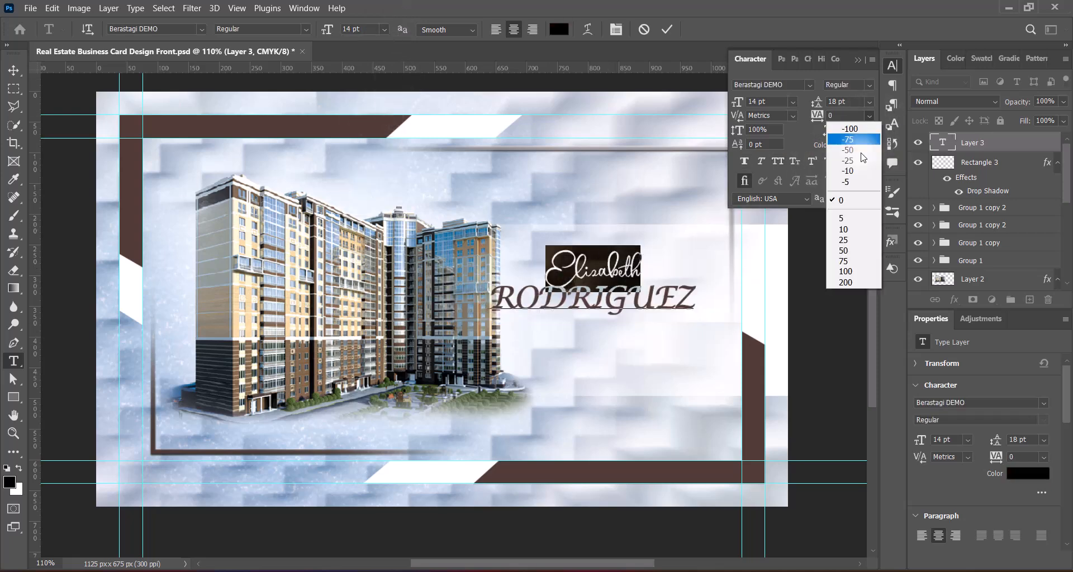
click(844, 259)
double_click(596, 297)
click(870, 102)
click(850, 167)
click(870, 102)
click(850, 176)
click(671, 29)
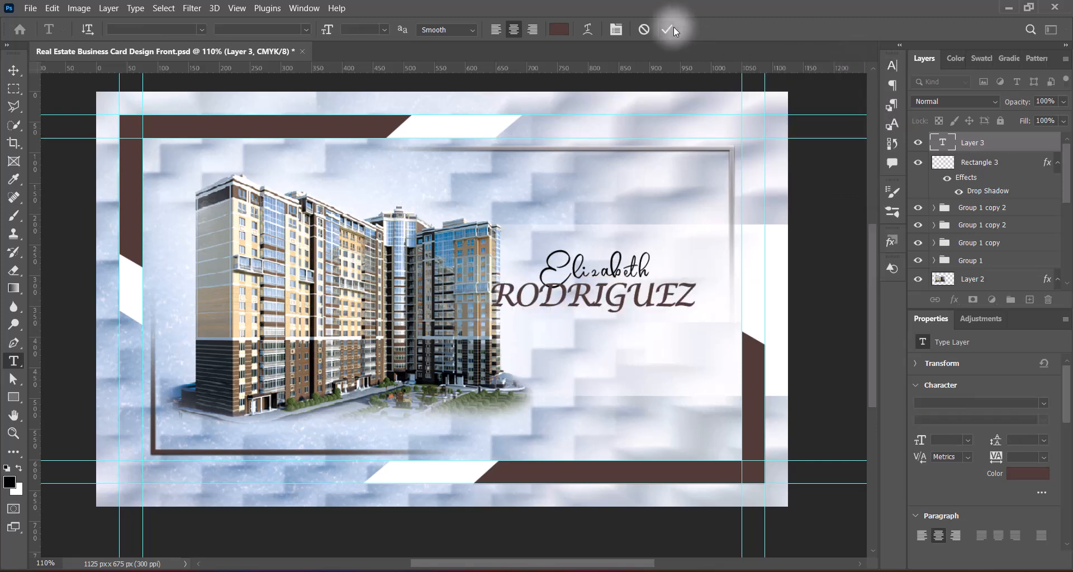
Step: Move the name block right and slightly up on the card
click(14, 71)
drag(538, 291, 719, 293)
key(t)
click(892, 66)
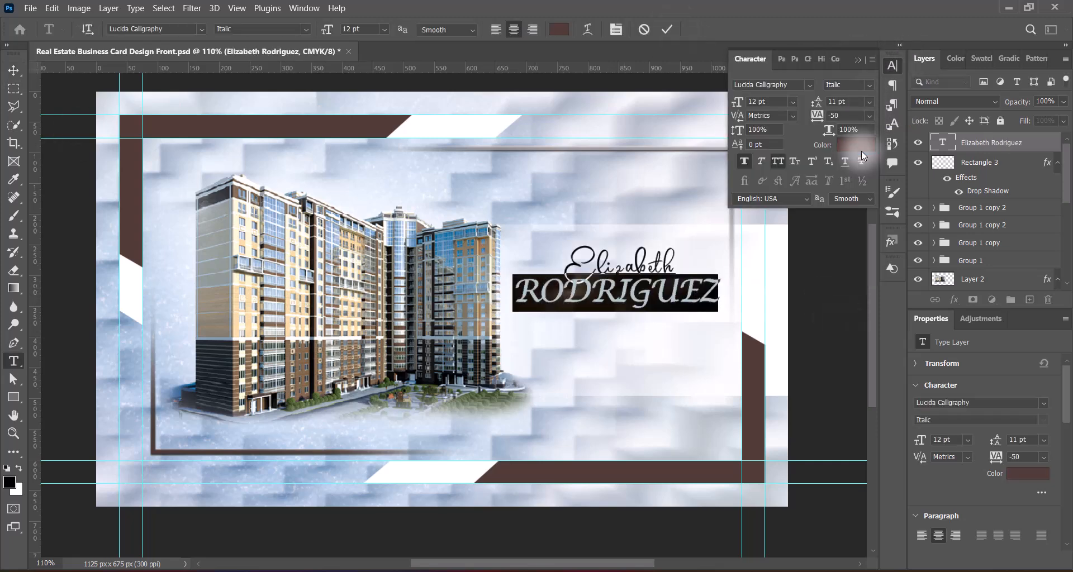
click(892, 66)
key(ctrl+Return)
key(v)
Step: Free Transform the name slightly shorter and narrower, moving it up about 16 px
key(ctrl+t)
drag(617, 243, 622, 252)
drag(514, 277, 525, 277)
drag(650, 299, 650, 296)
key(Return)
Step: Give the name a white Drop Shadow layer style
double_click(946, 139)
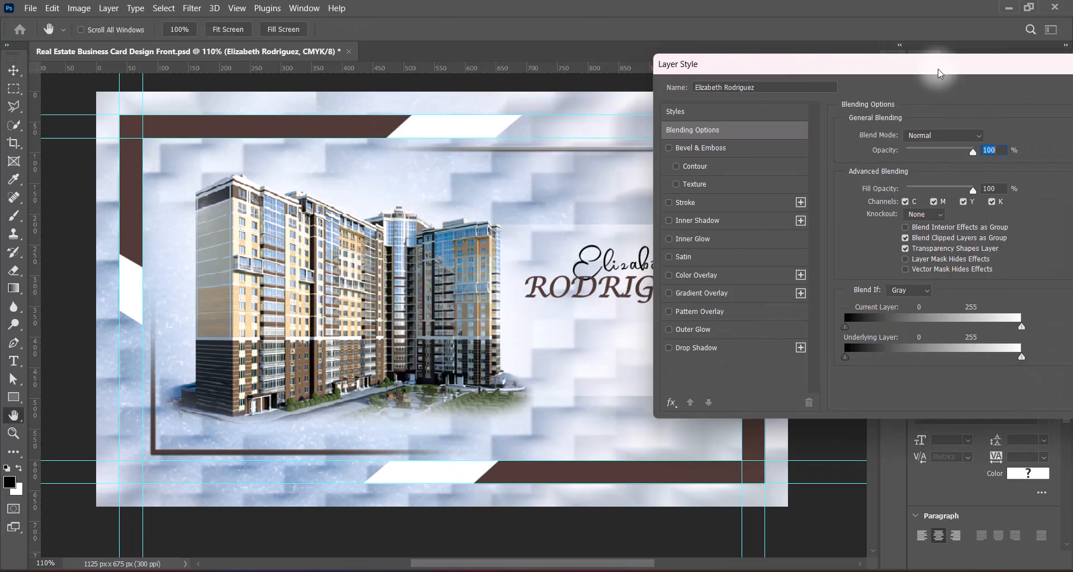
drag(939, 73, 957, 70)
click(704, 344)
click(1004, 133)
click(953, 134)
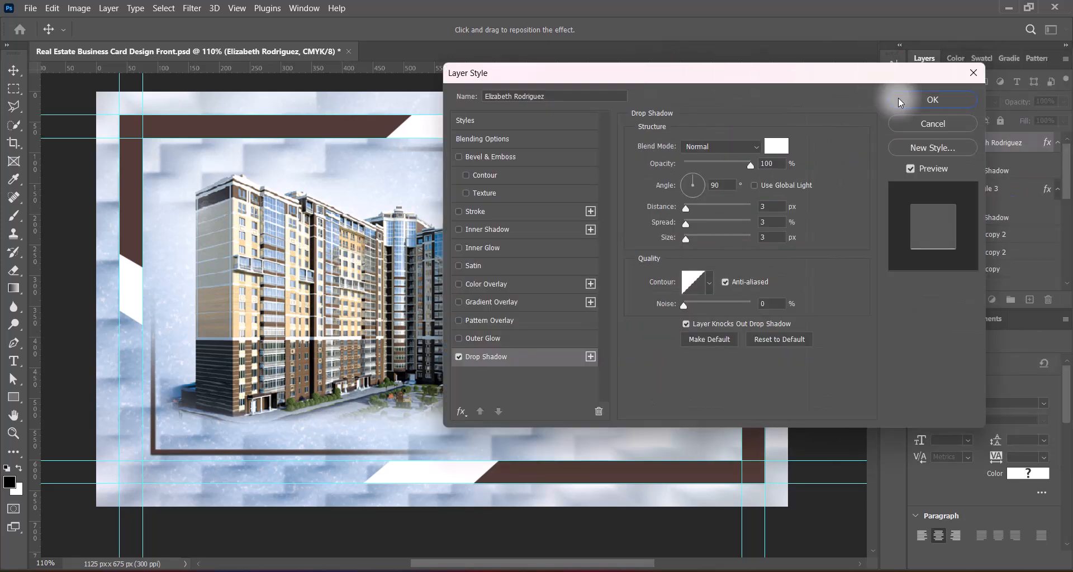
click(932, 99)
Step: Add a new layer for the next text line and start choosing its font
click(1029, 300)
click(14, 361)
click(201, 29)
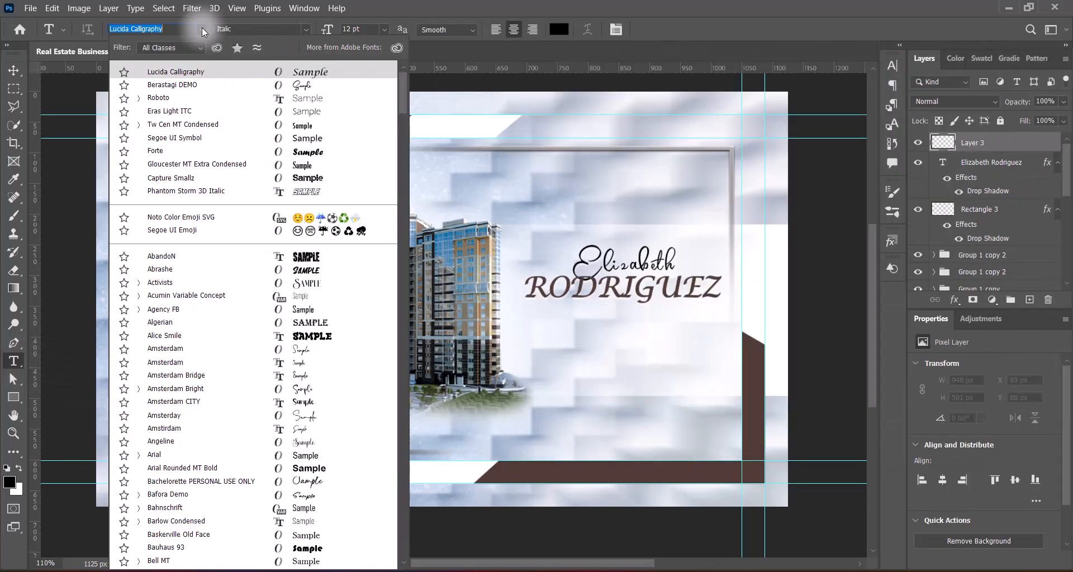
Step: Type REALTOR below the name in Segoe UI Symbol with tracking 200 and faux bold off
click(321, 138)
click(605, 337)
text(REALTOR)
drag(547, 335, 668, 335)
click(892, 66)
click(869, 116)
click(833, 278)
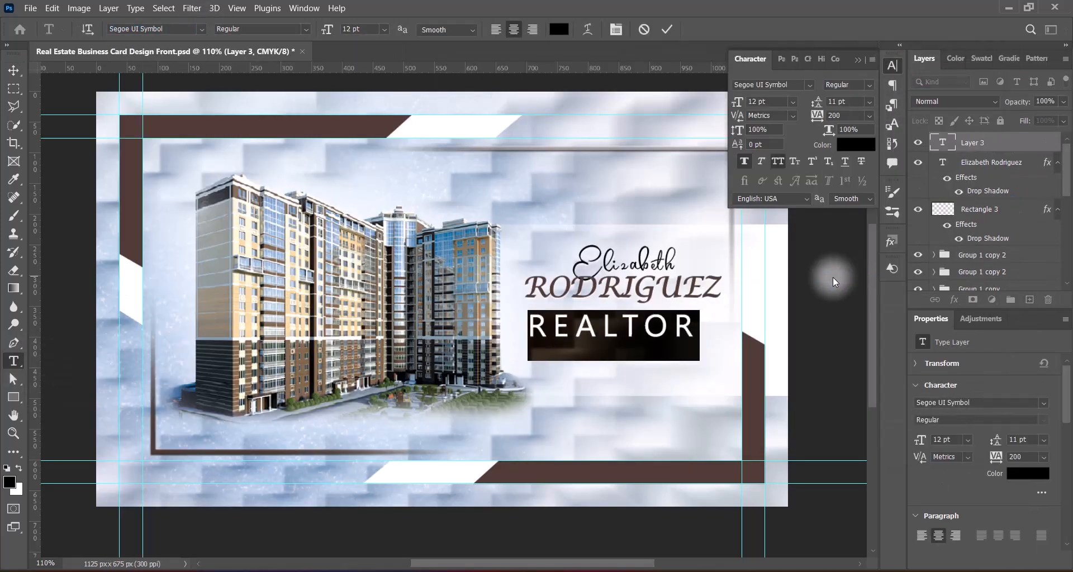
click(743, 161)
Step: Give REALTOR Strong anti-aliasing and reduce it to 8 pt
click(306, 29)
click(472, 30)
click(463, 100)
click(384, 29)
click(359, 83)
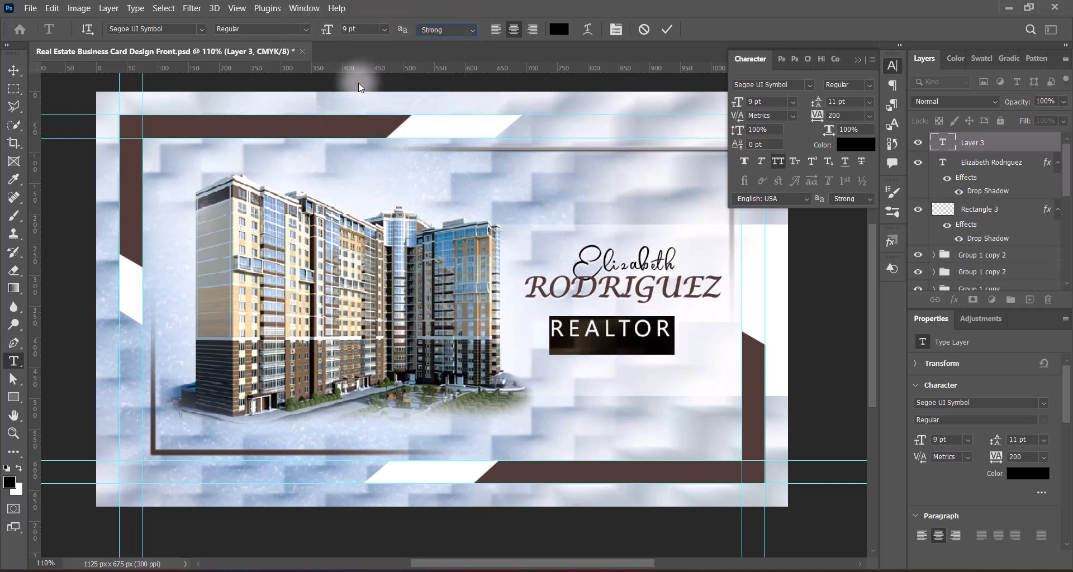
click(383, 29)
Step: Set REALTOR to 7 pt with tracking 600 in white, and commit the text
click(380, 69)
click(817, 116)
text(500)
click(336, 32)
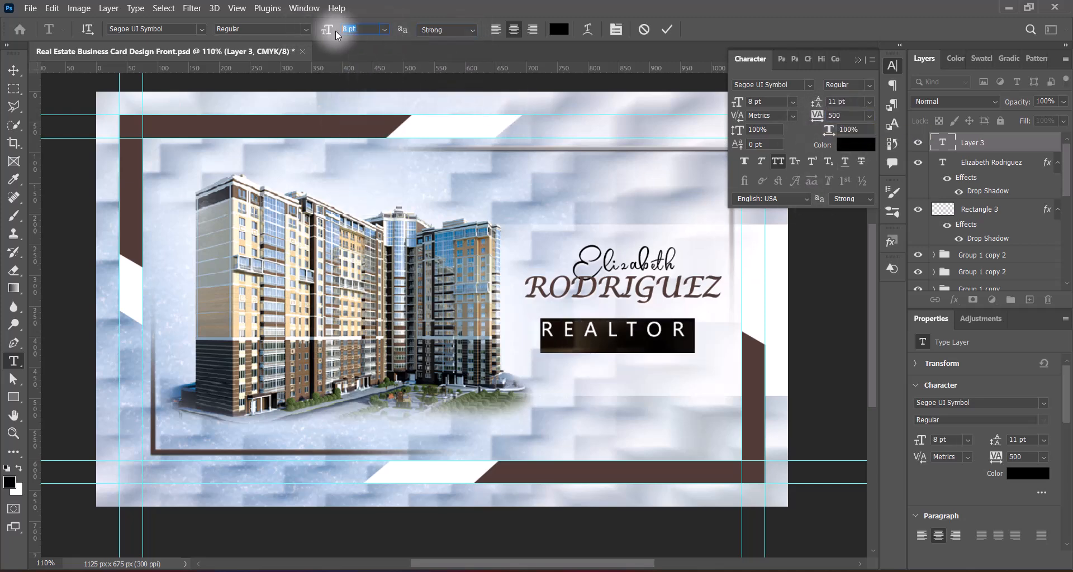
text(7)
click(818, 117)
text(600)
click(856, 145)
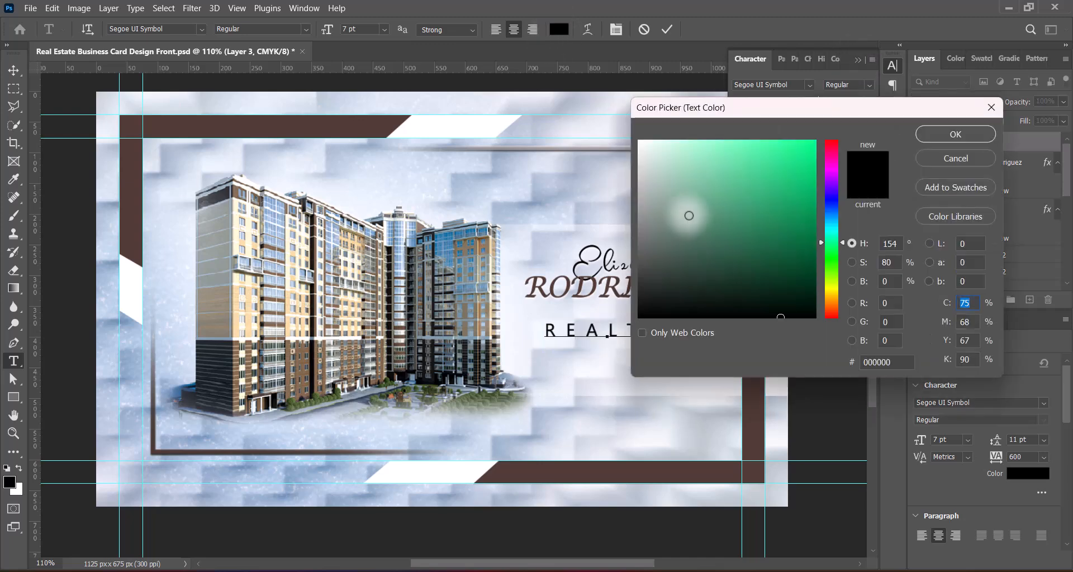
drag(689, 216, 624, 134)
key(Return)
click(666, 29)
Step: Position REALTOR under the surname and draw a black rectangle behind it on a new layer
click(14, 71)
drag(618, 341, 623, 337)
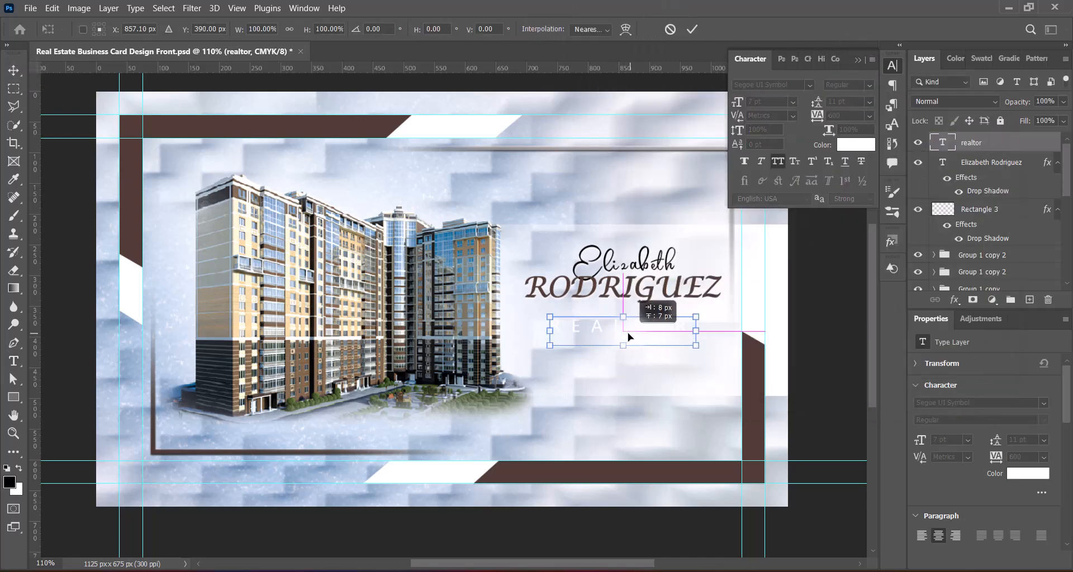
click(691, 29)
click(1030, 300)
click(14, 397)
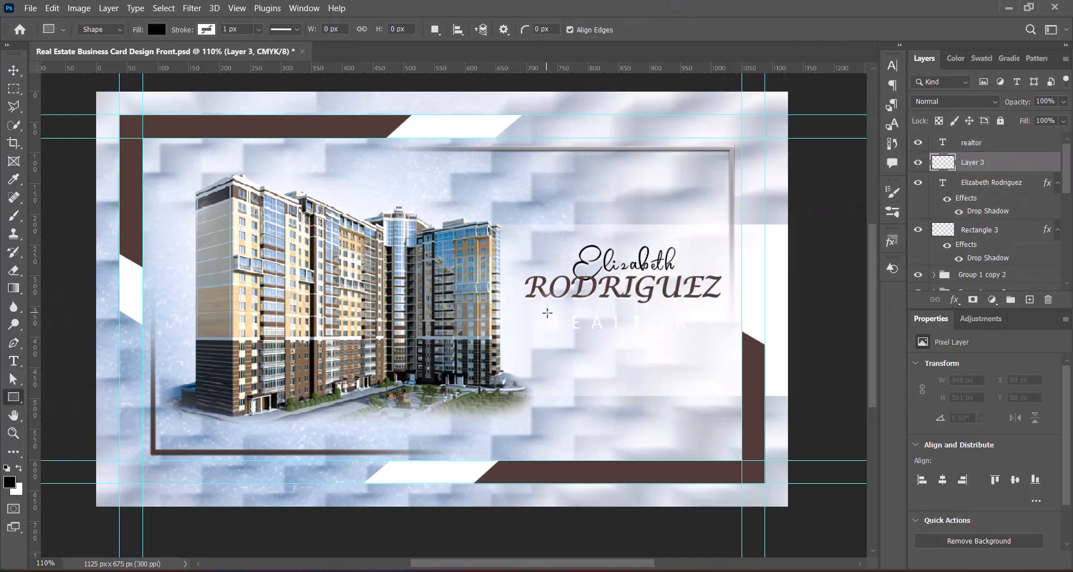
drag(690, 334, 690, 332)
Step: Nudge REALTOR with its black box and the name into alignment
key(v)
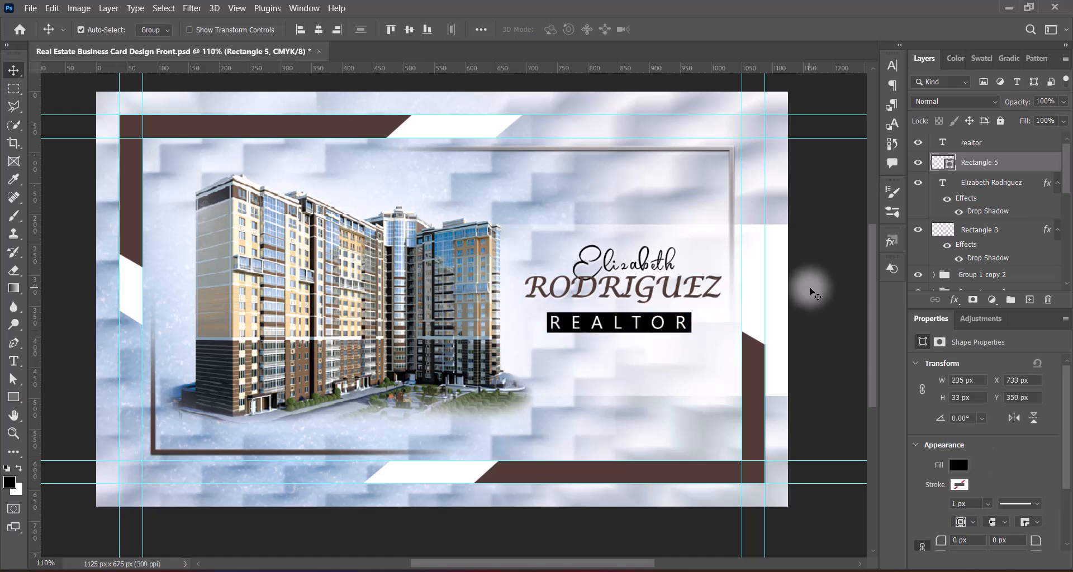
shift+click(1031, 143)
key(Right)
key(Right)
key(Right)
key(Right)
key(Right)
key(Right)
key(Right)
key(Up)
key(Up)
key(Up)
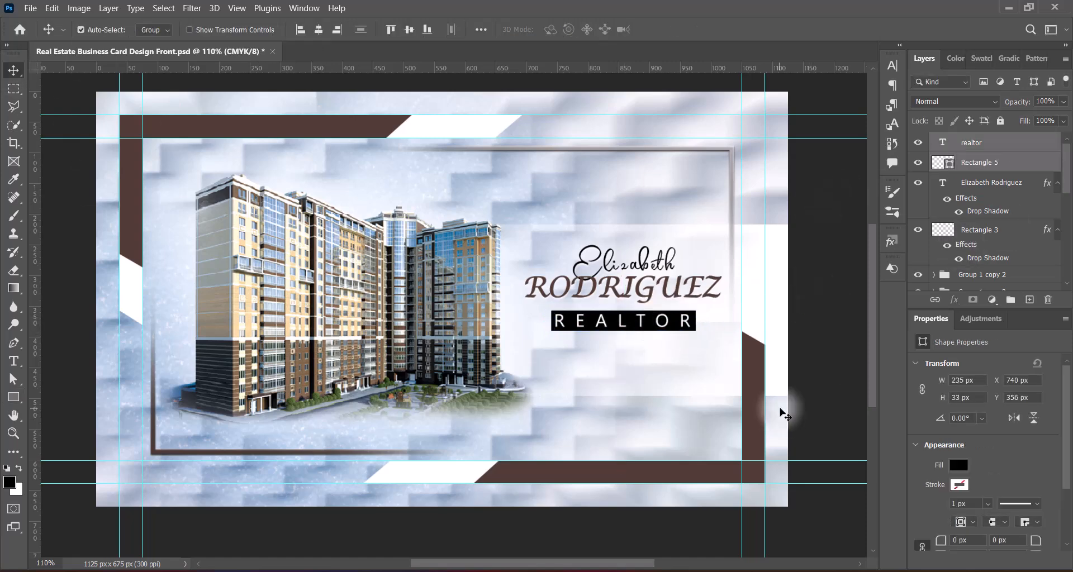
key(alt+bracketleft)
key(Up)
key(Up)
key(Up)
key(Up)
key(Right)
key(Right)
key(Right)
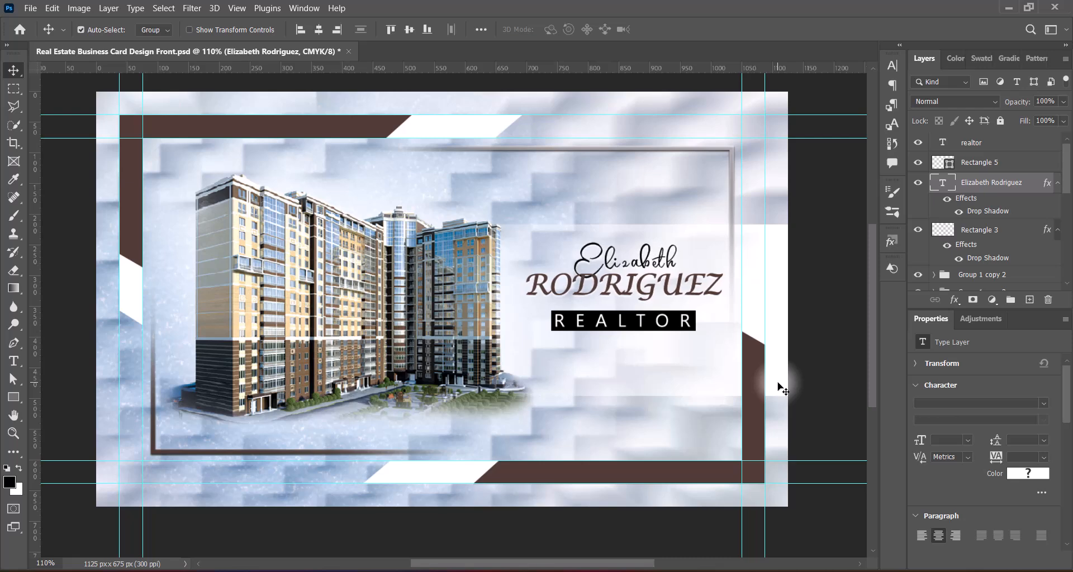
key(alt+bracketright)
key(alt+shift+bracketright)
key(Right)
key(Right)
key(Right)
key(Right)
key(Right)
key(Up)
key(Up)
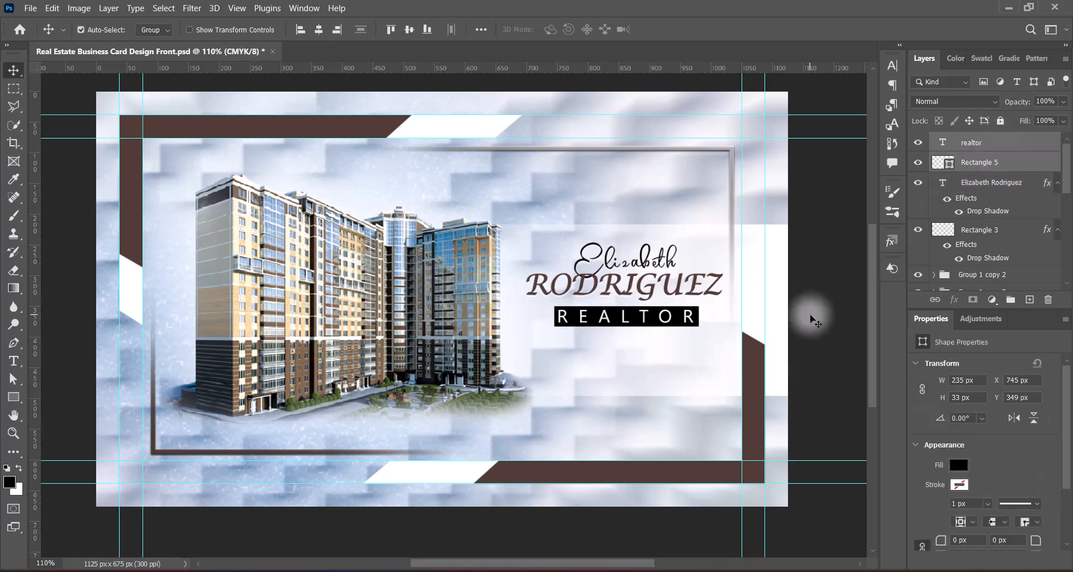
Step: Scale REALTOR and its black box down slightly to fit
key(ctrl+t)
drag(555, 327, 566, 325)
key(Left)
key(Left)
key(Left)
key(Left)
key(Left)
key(Left)
key(Left)
key(Left)
key(Left)
key(Left)
key(Left)
key(Left)
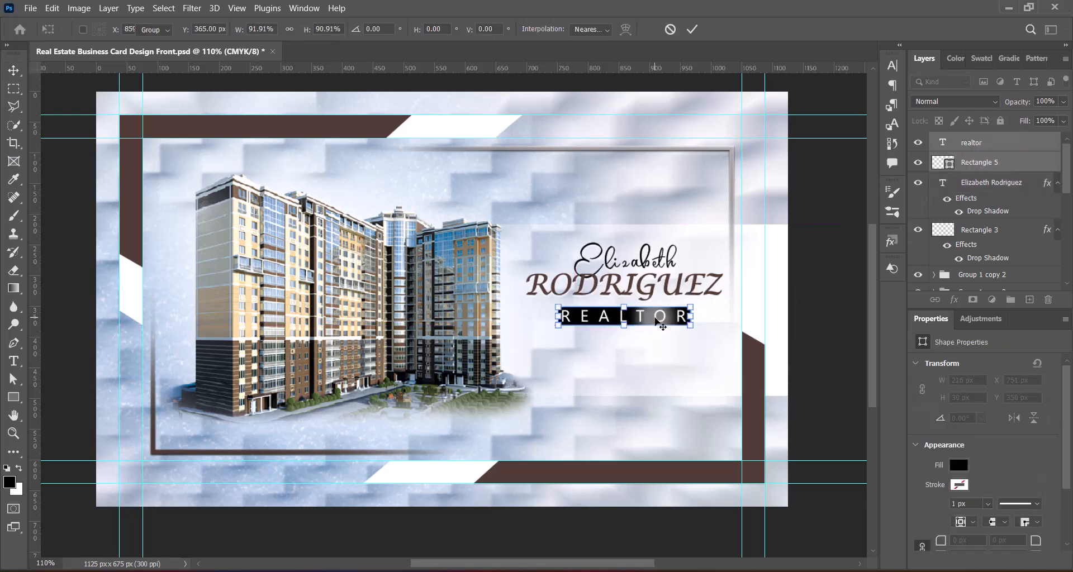
key(Return)
Step: Shrink the contact details to about 63% and move them below REALTOR
key(ctrl+t)
drag(454, 358, 548, 358)
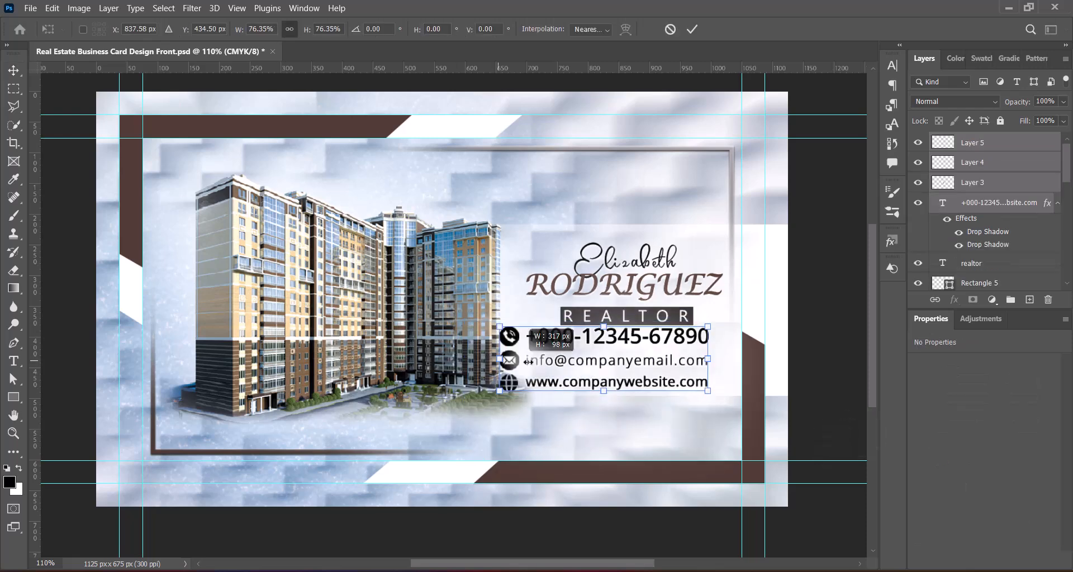
drag(667, 350, 665, 356)
key(Up)
key(Up)
key(Up)
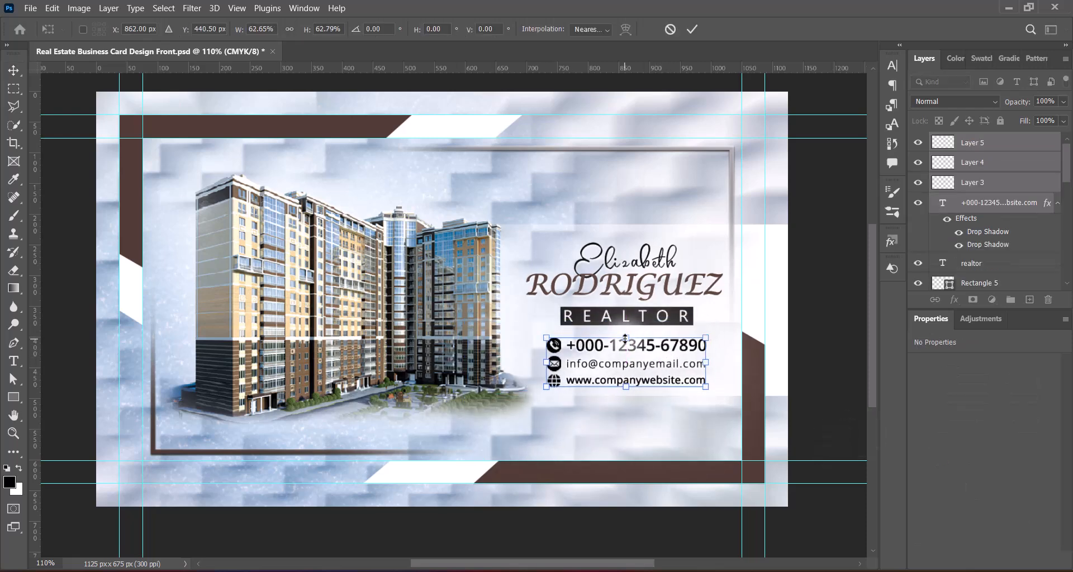
key(Return)
key(Up)
key(Up)
key(Up)
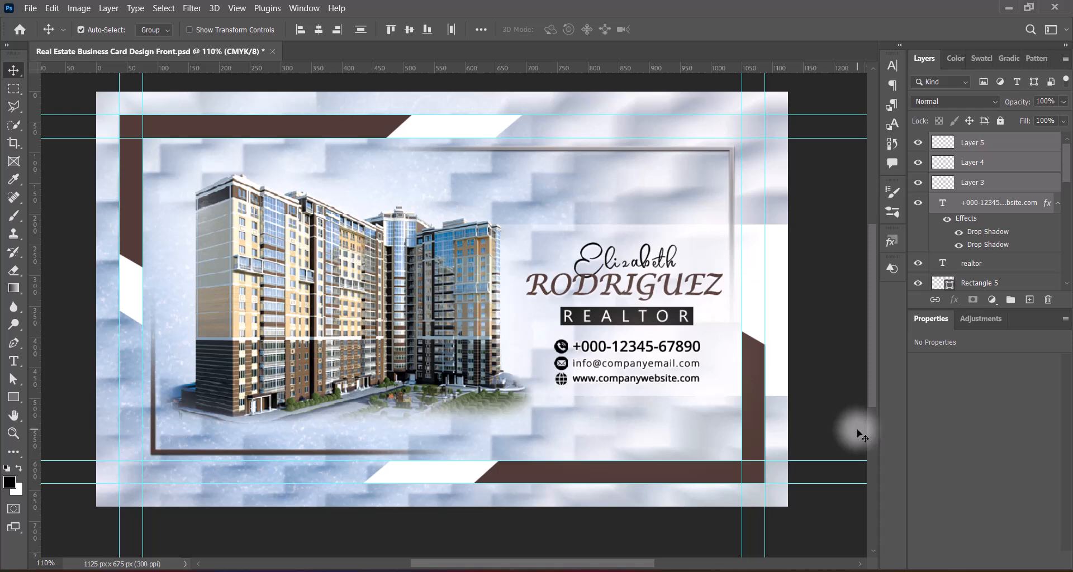
Step: Nudge the name, REALTOR and its black box up together
click(656, 287)
shift+click(575, 319)
shift+click(568, 317)
key(Up)
key(Up)
key(Up)
key(Up)
key(Up)
key(Up)
key(Up)
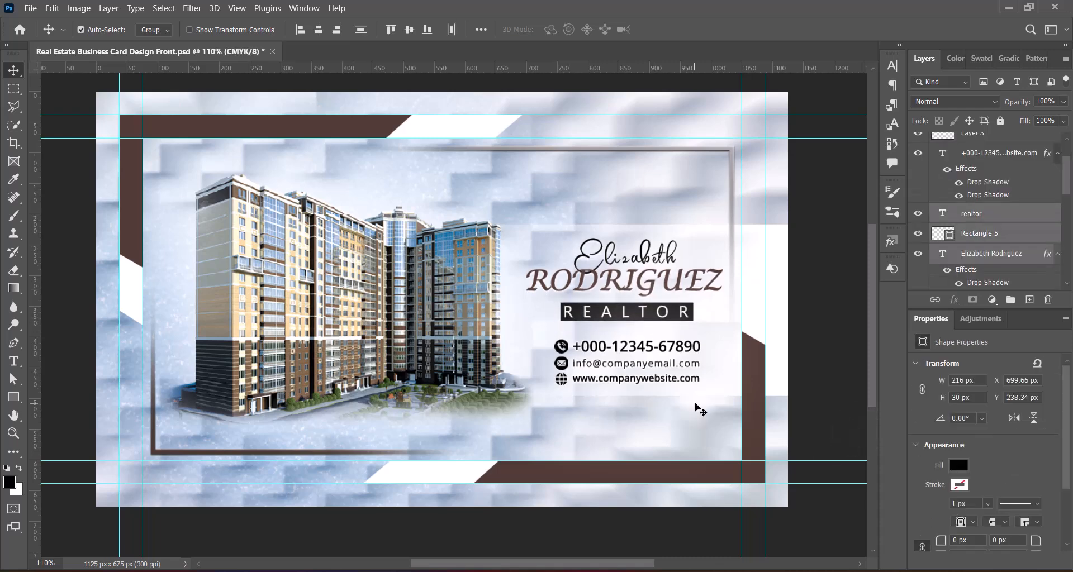
Step: Give the website line letter-spacing 25 and Crisp anti-aliasing
click(774, 430)
triple_click(662, 378)
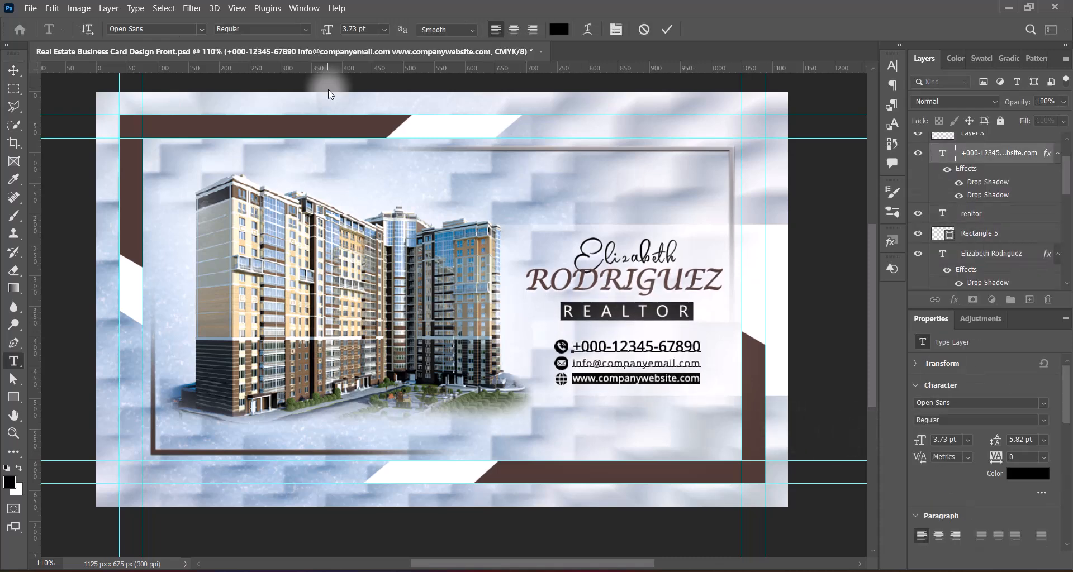
key(ctrl+t)
click(869, 116)
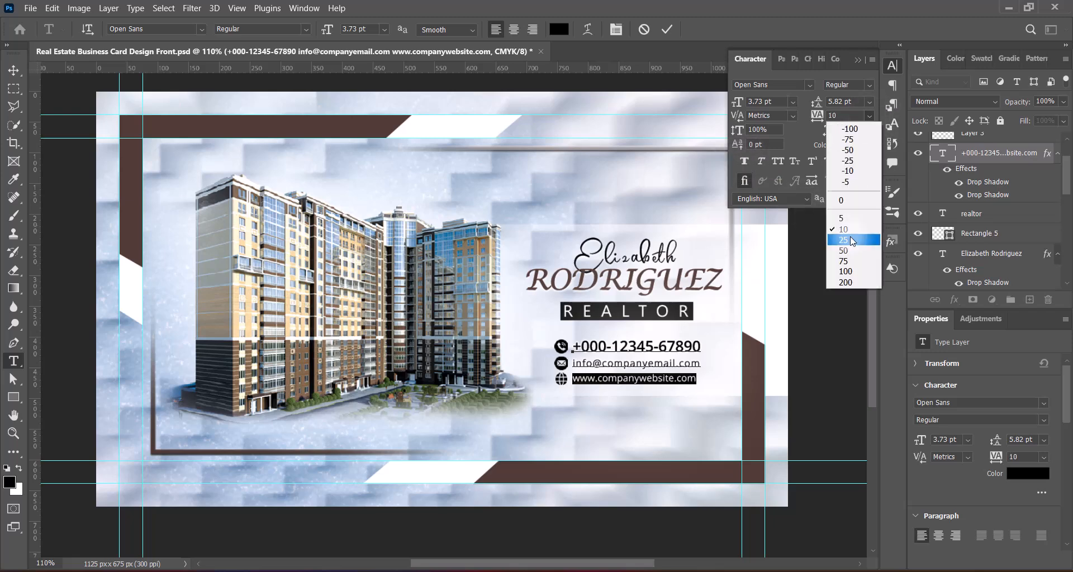
click(850, 239)
click(472, 30)
click(892, 66)
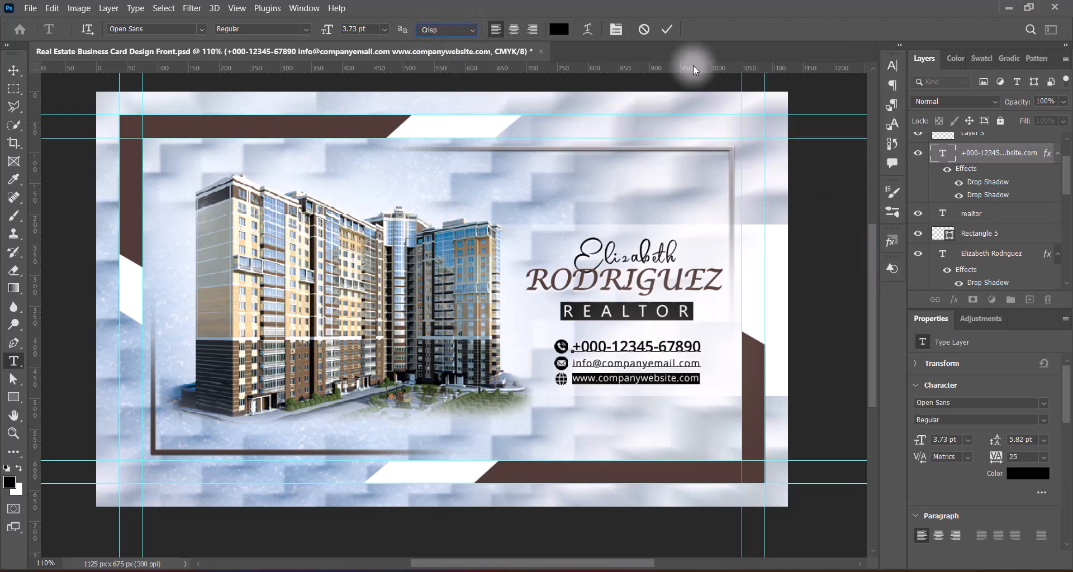
click(666, 29)
key(v)
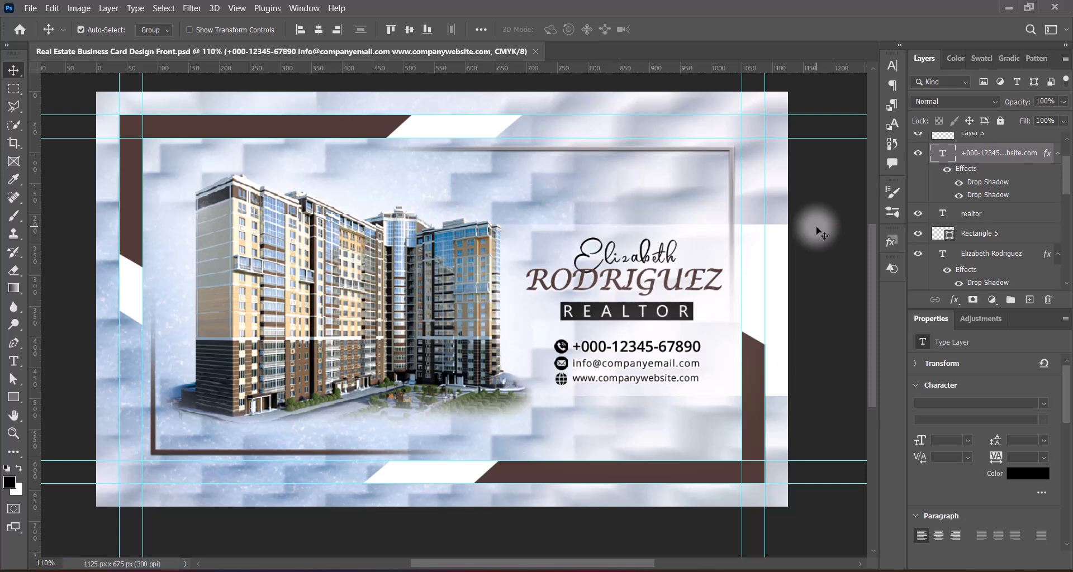
Step: Paste the QR code, shrink it, and place it at the bottom right
key(ctrl+v)
drag(485, 252, 649, 418)
key(ctrl+t)
drag(608, 377, 637, 406)
drag(662, 433, 699, 436)
Step: Paste the PMC Galaxy logo, scaled down, into the card's top right corner
key(Return)
click(822, 423)
key(ctrl+v)
key(ctrl+t)
drag(156, 260, 648, 261)
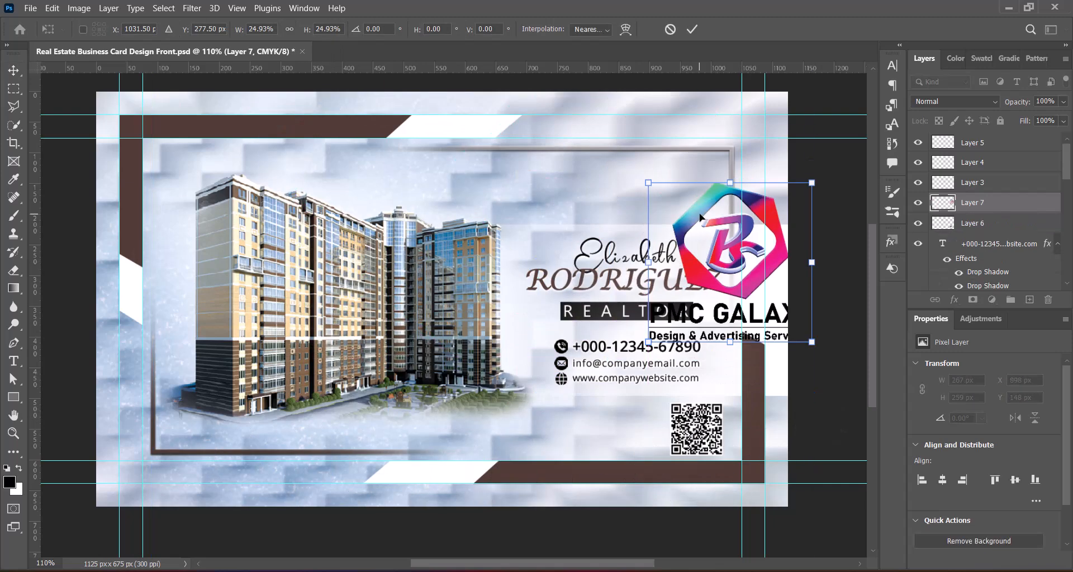
drag(730, 257, 596, 237)
drag(514, 240, 586, 239)
drag(652, 228, 668, 190)
key(Return)
drag(675, 180, 706, 174)
click(831, 381)
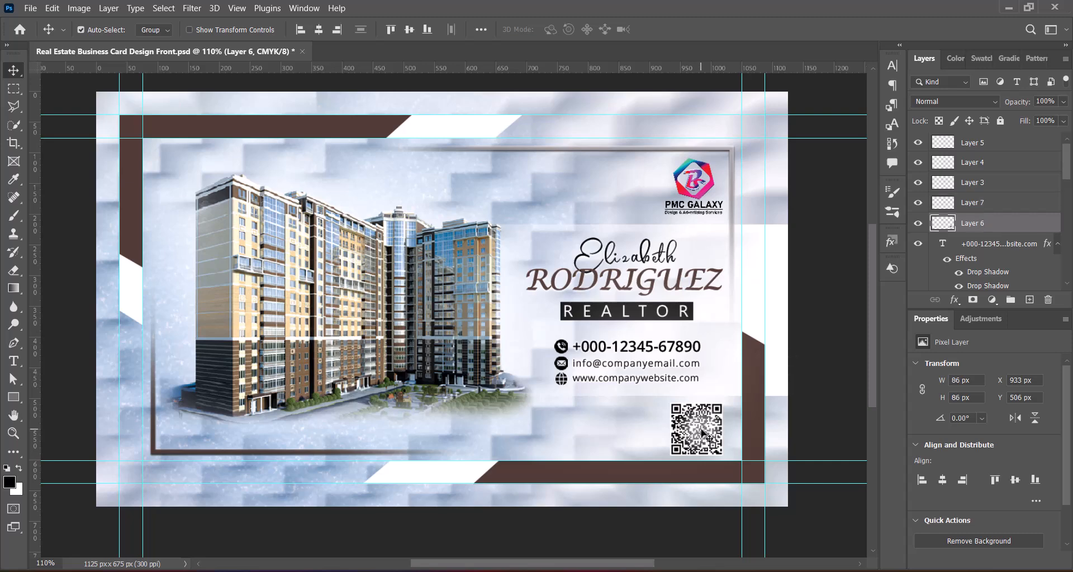
Step: Move the QR code to the bottom left and enlarge the logo slightly
drag(696, 428, 190, 412)
click(202, 411)
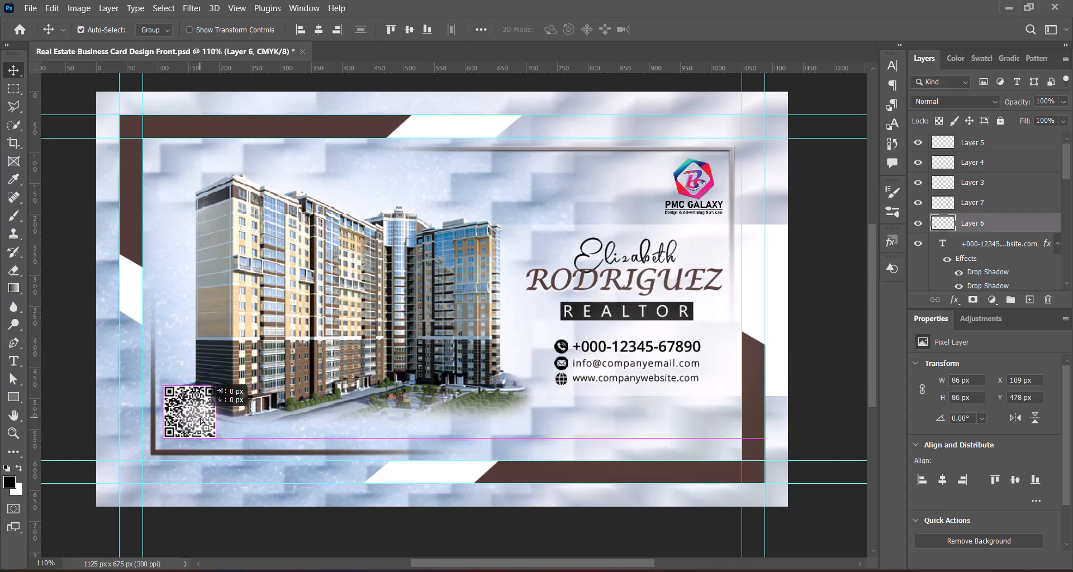
click(782, 441)
click(702, 171)
key(ctrl+t)
drag(665, 185, 705, 173)
click(814, 339)
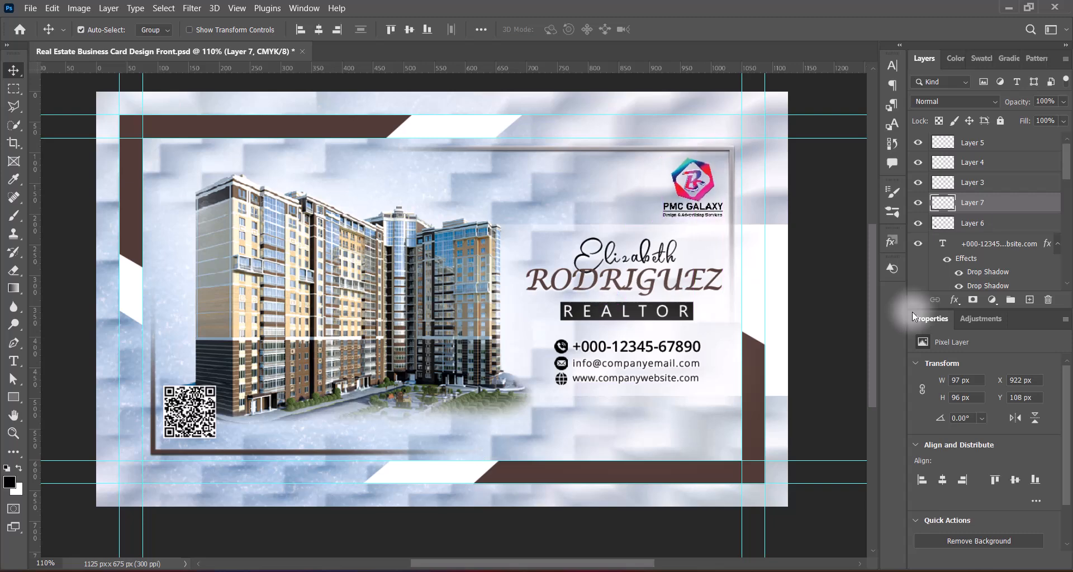
Step: Add a drop shadow with distance 0 to the PMC Galaxy logo
right_click(966, 203)
click(962, 211)
click(490, 361)
click(686, 210)
drag(736, 74, 1023, 27)
drag(979, 196, 985, 195)
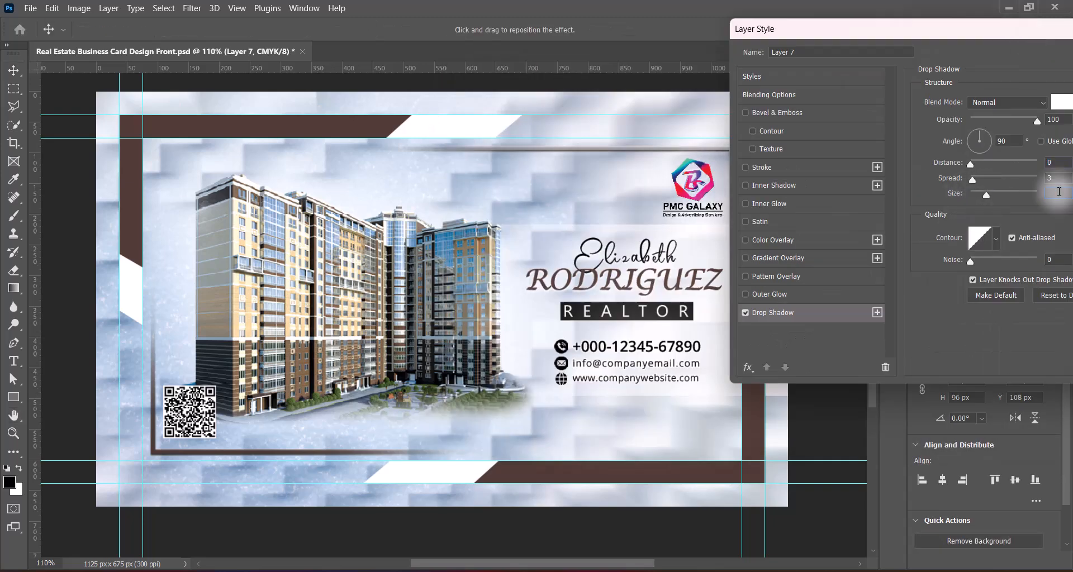
drag(1003, 31, 581, 53)
click(795, 77)
Step: Move the logo layer just above Layer 1 and save the front card
mouse_move(1066, 154)
mouse_down()
mouse_move(1066, 196)
mouse_move(1066, 163)
mouse_up()
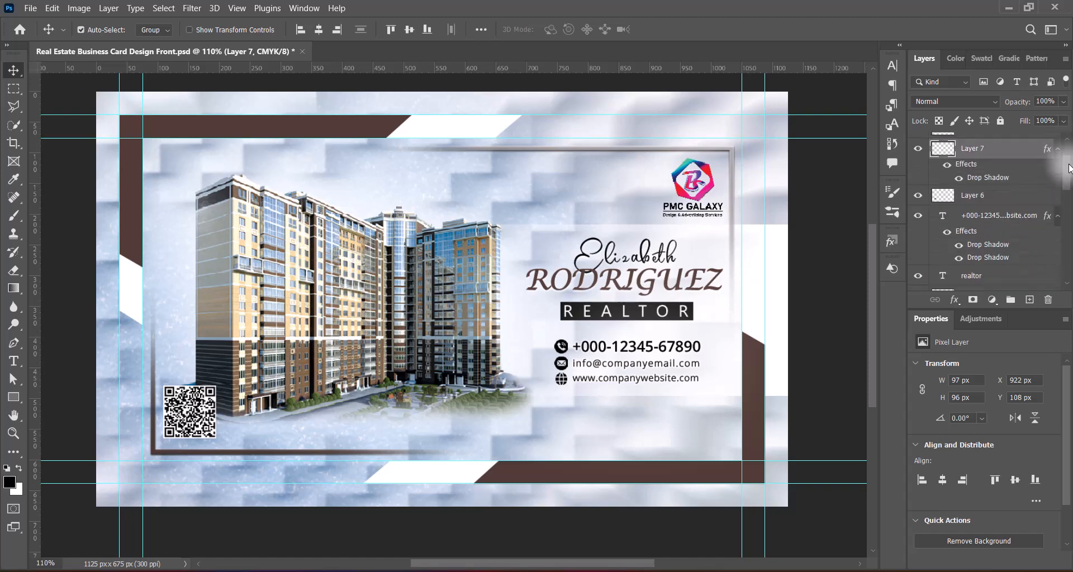
click(535, 232)
drag(1066, 225, 1066, 157)
drag(981, 202, 994, 174)
click(812, 326)
key(ctrl+s)
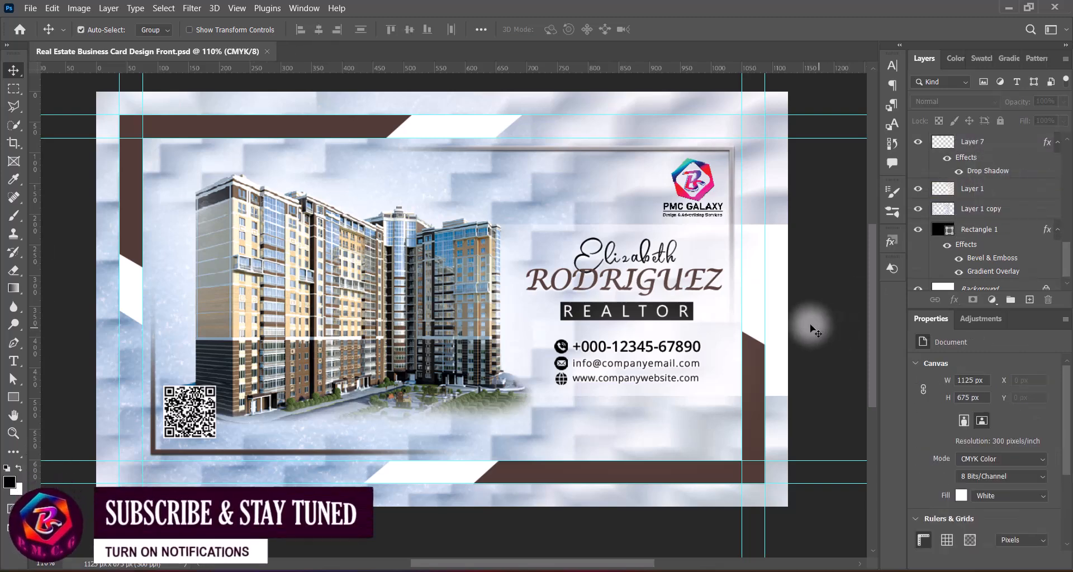
Step: Save As 'Real Estate Business Card Design Back', replacing Front with Back in the file name
click(30, 8)
click(68, 167)
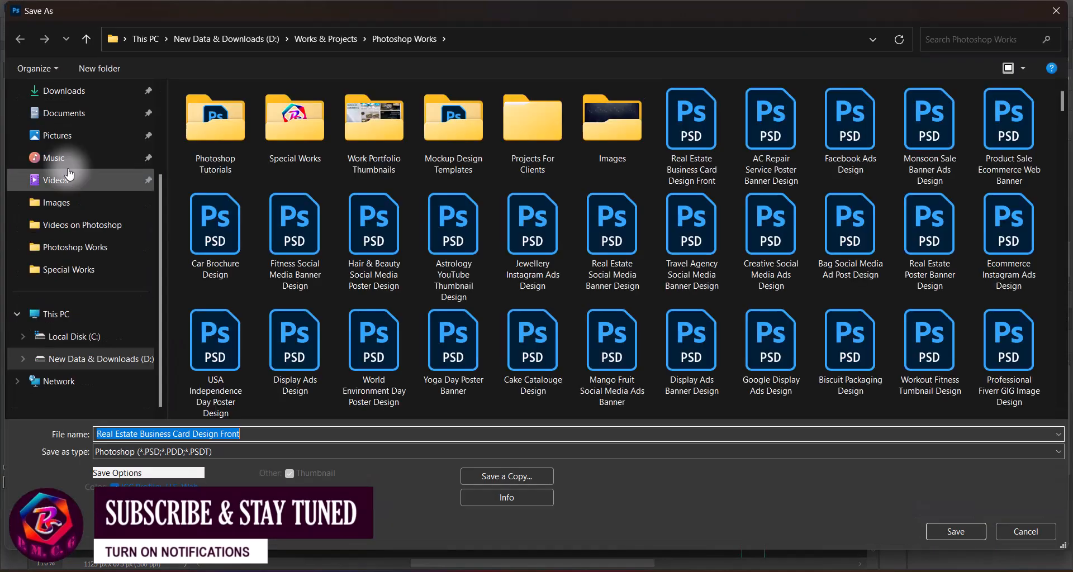
drag(246, 434, 222, 434)
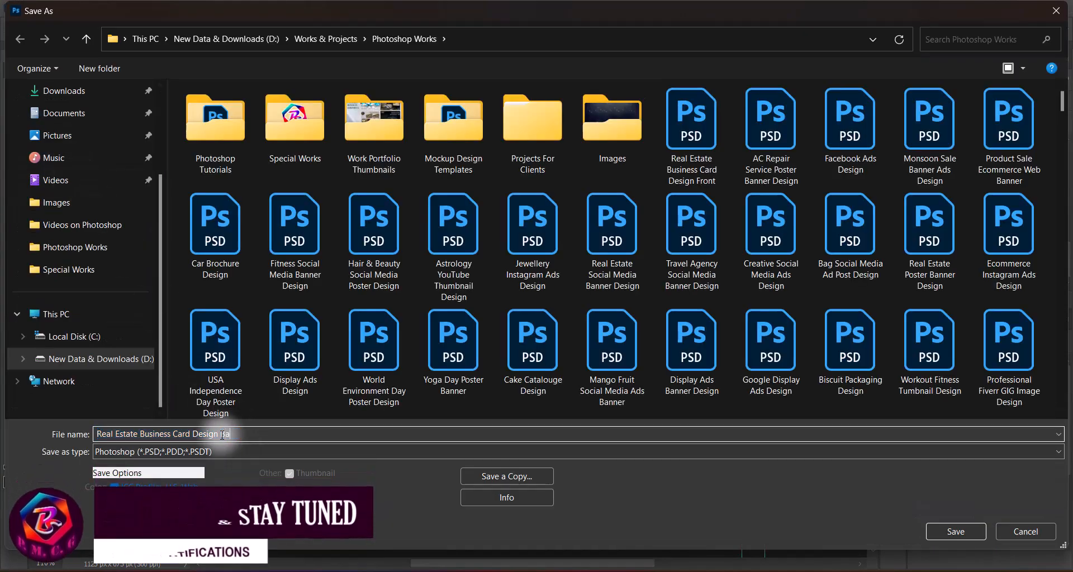
text(Back)
click(966, 533)
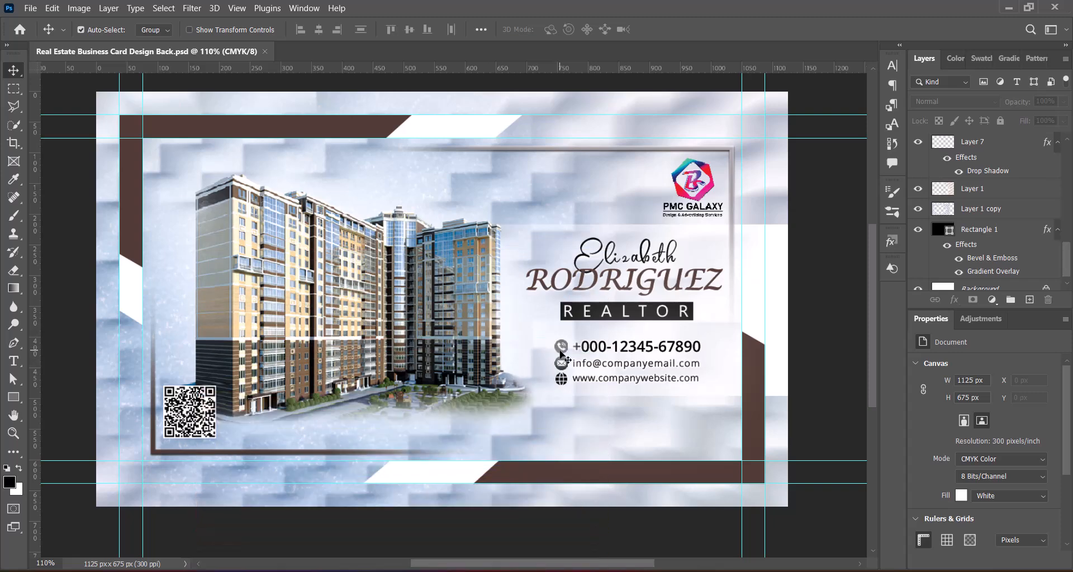
Step: Delete the phone, e-mail and globe icons and the contact text block
click(561, 351)
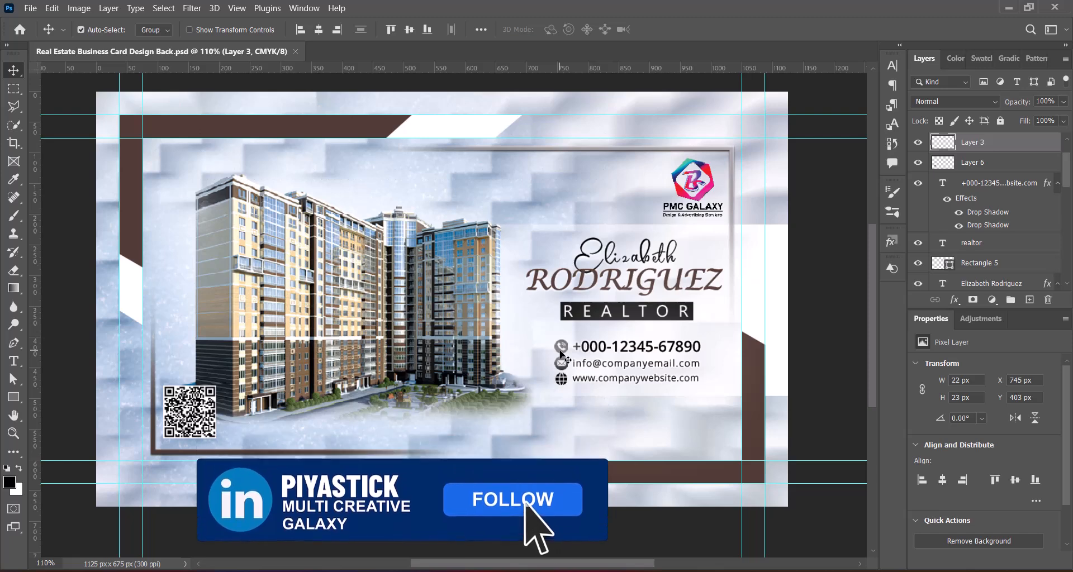
key(Delete)
click(564, 369)
key(Delete)
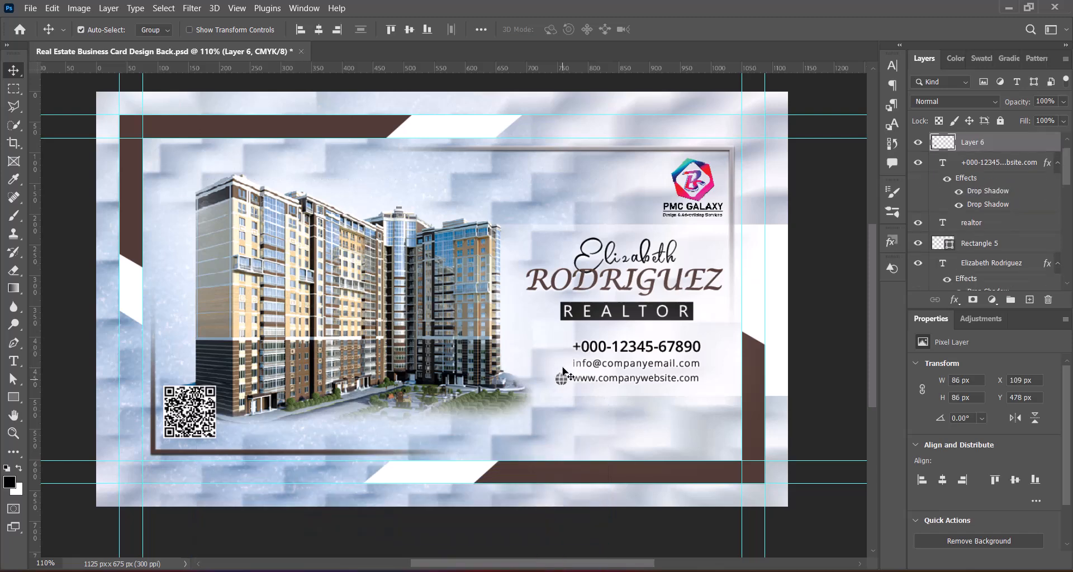
click(562, 379)
key(Delete)
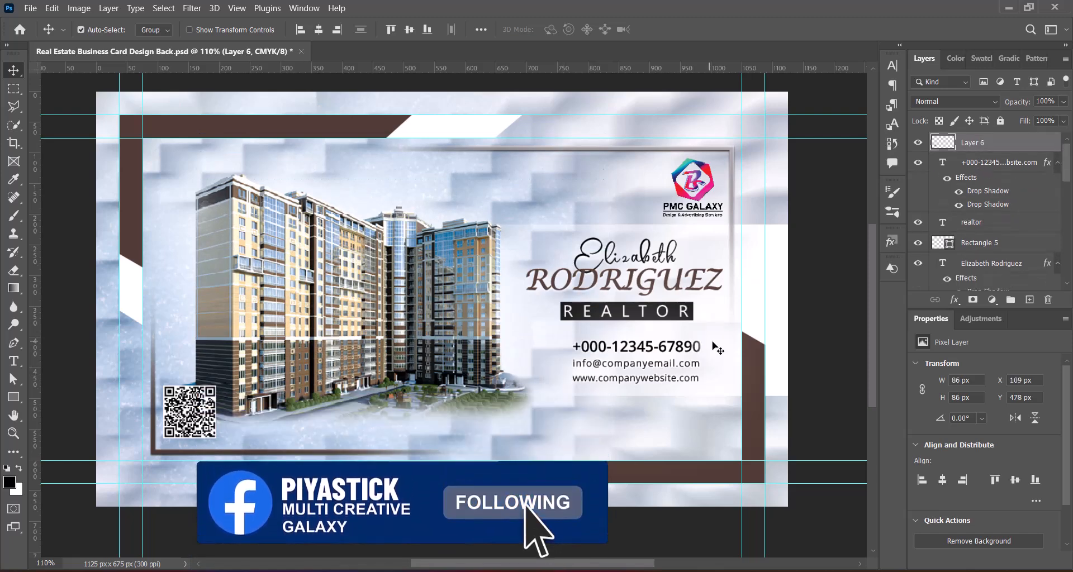
click(651, 352)
key(Delete)
Step: Delete the PMC Galaxy logo and the QR code, then deselect all layers
click(711, 191)
key(Delete)
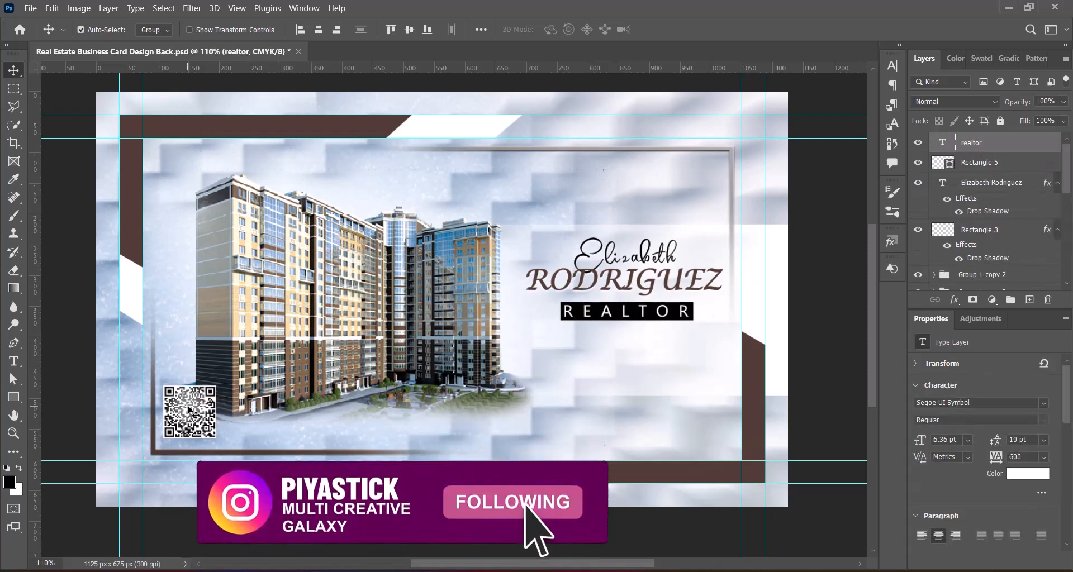
key(Delete)
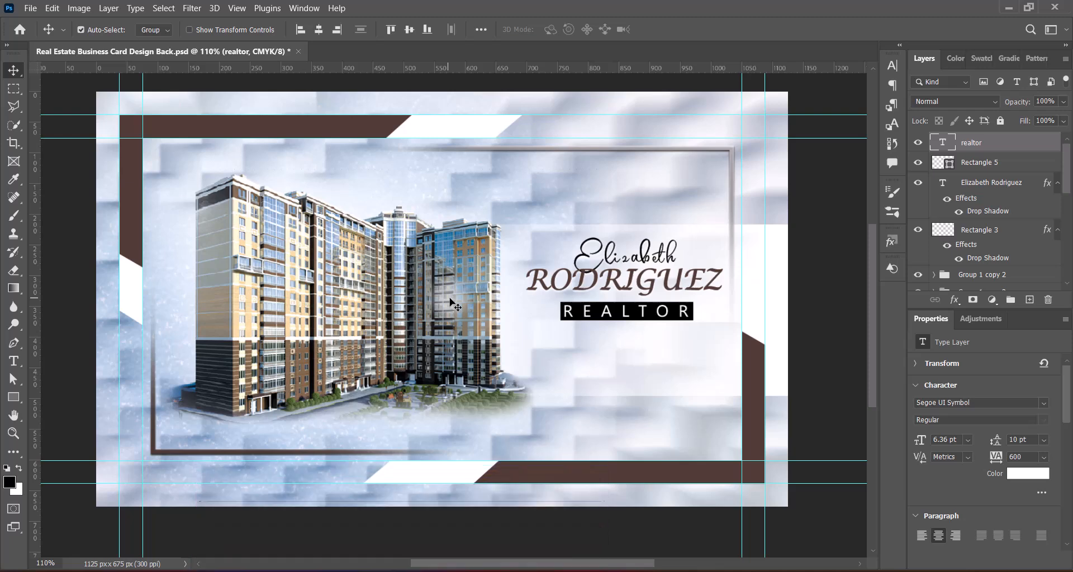
click(732, 166)
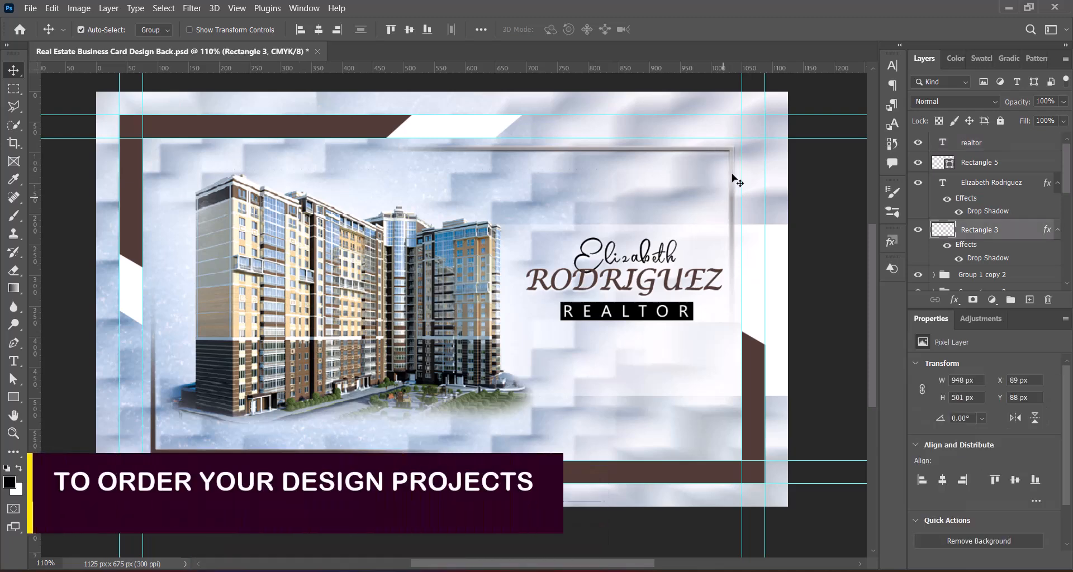
click(760, 403)
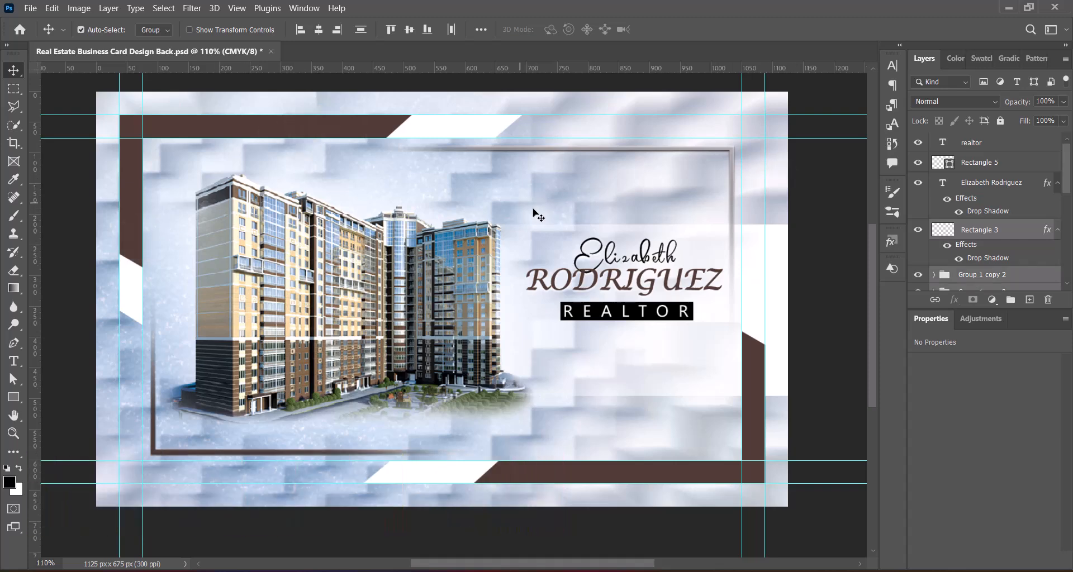
Step: Flip Layer 1 and Layer 1 copy horizontally and shift them right into alignment
drag(1069, 172, 1068, 259)
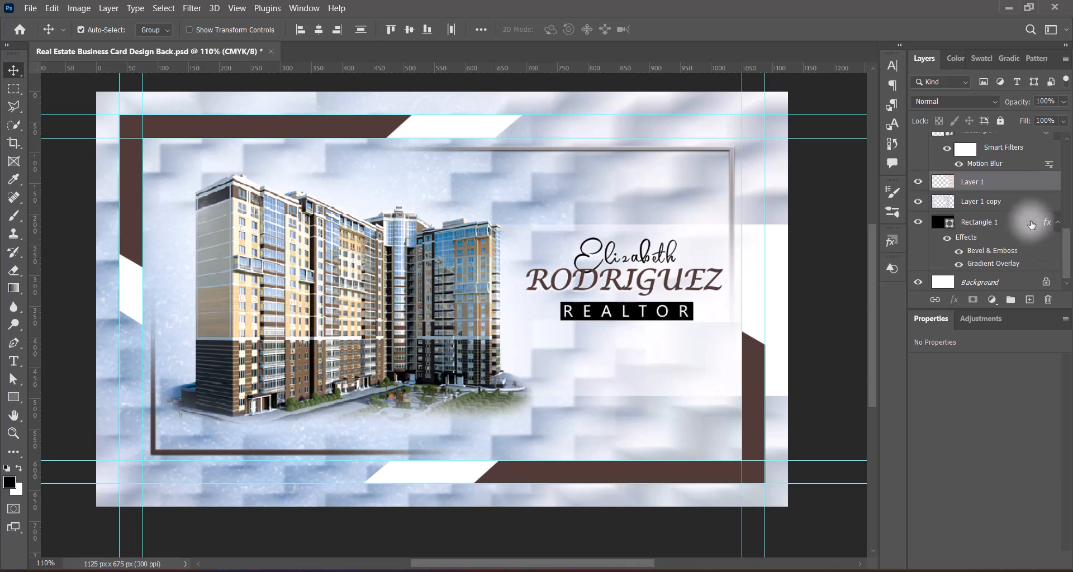
ctrl+click(1016, 204)
key(ctrl+t)
right_click(508, 264)
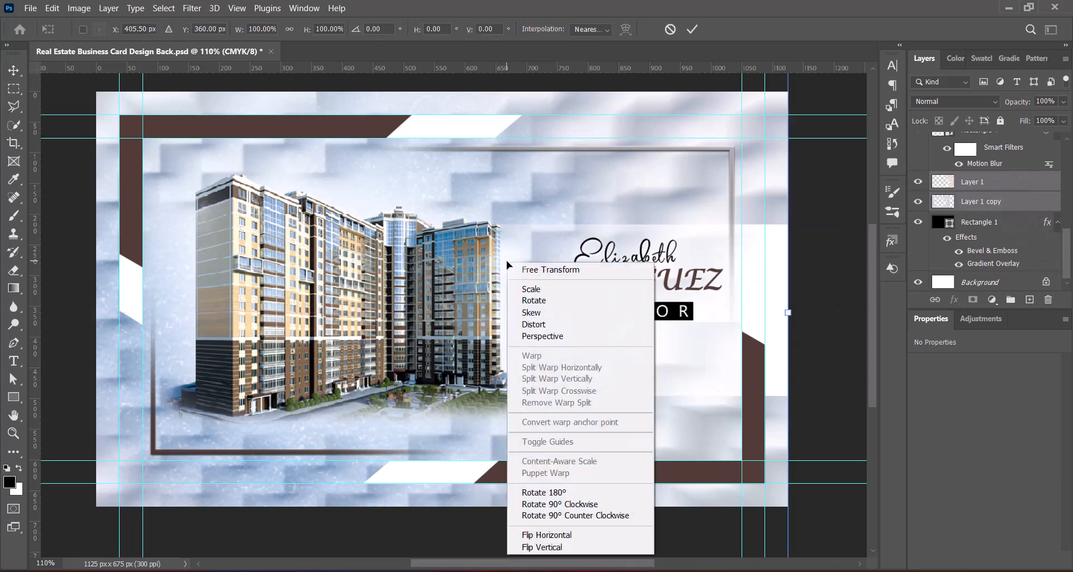
click(551, 537)
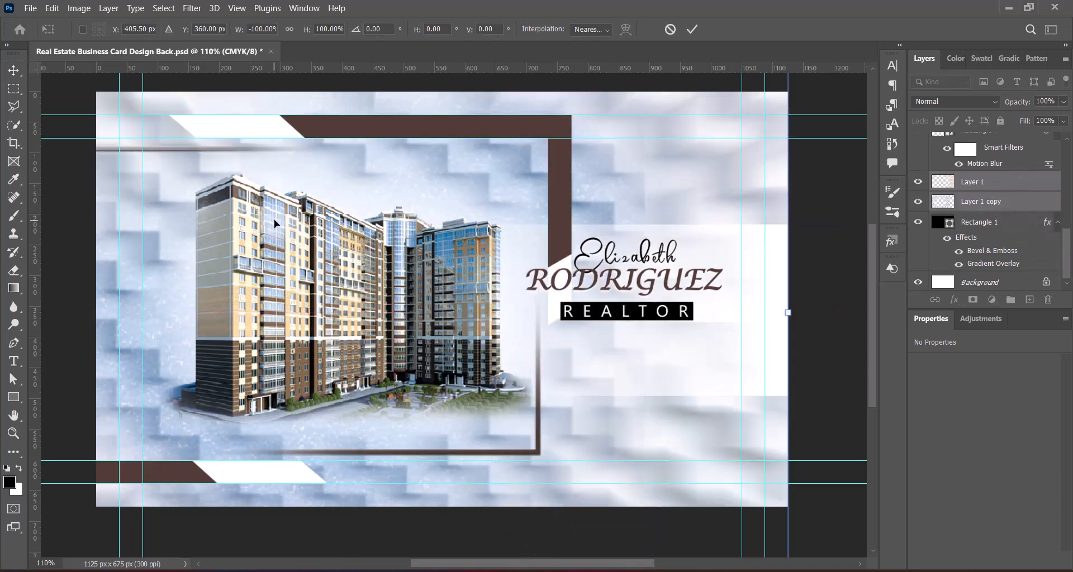
drag(296, 234, 490, 236)
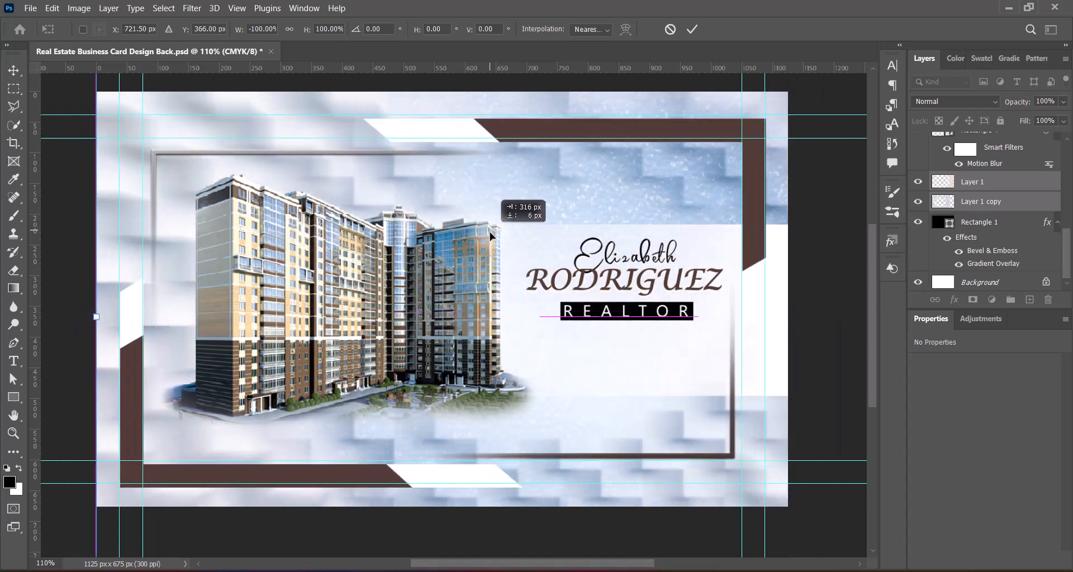
key(Up)
key(Up)
key(Up)
key(Up)
key(Up)
key(Up)
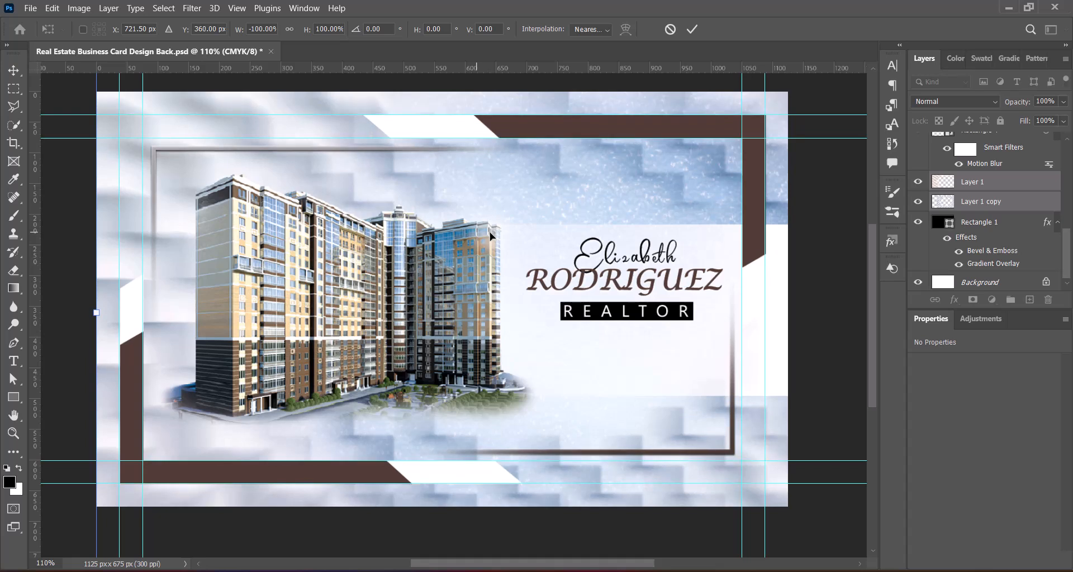
key(Left)
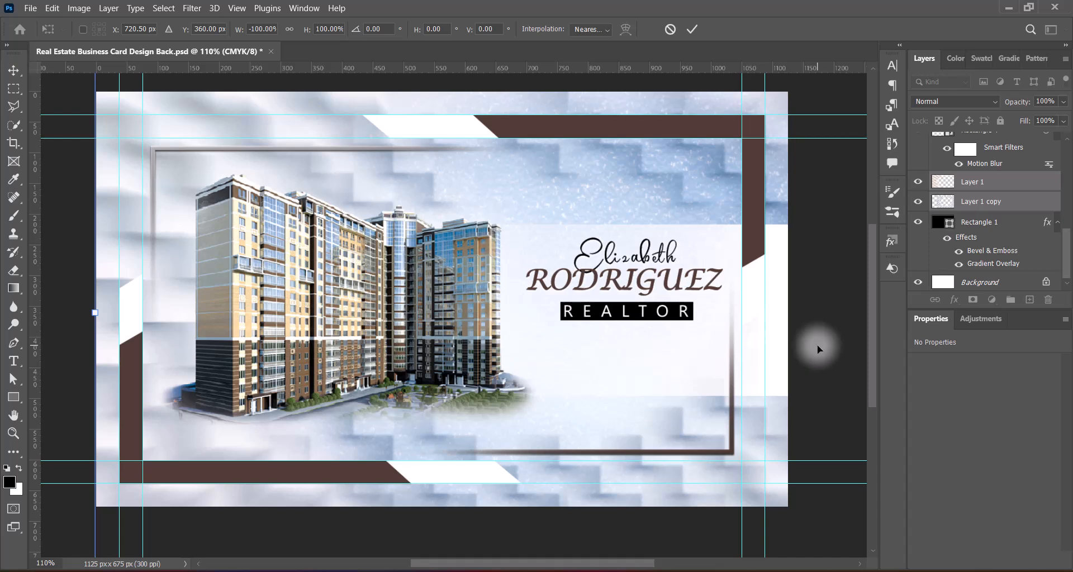
click(691, 31)
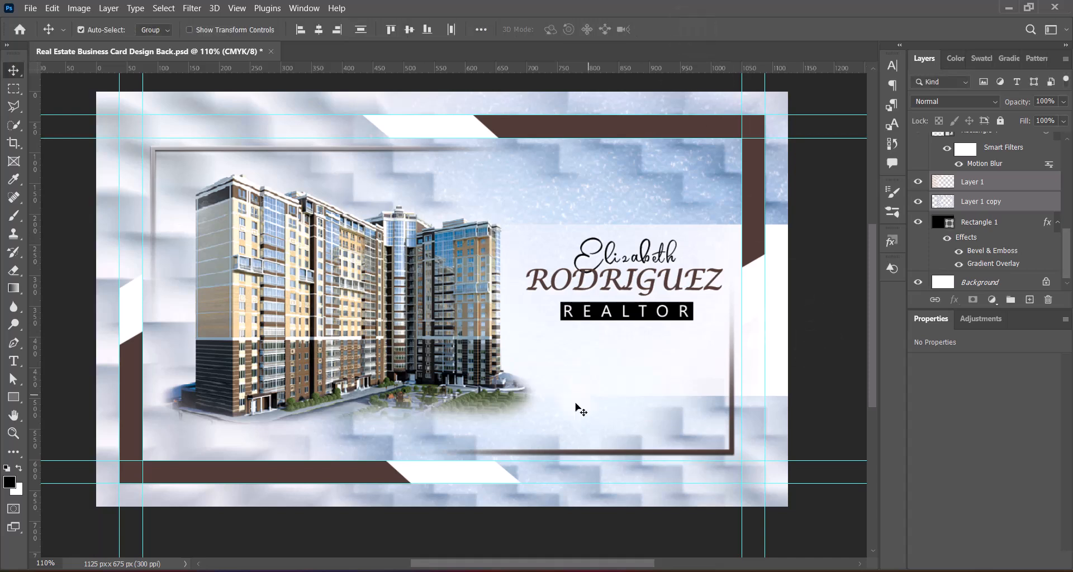
Step: Squash the white box behind the agent's name into a thin light band, shifted left
click(687, 363)
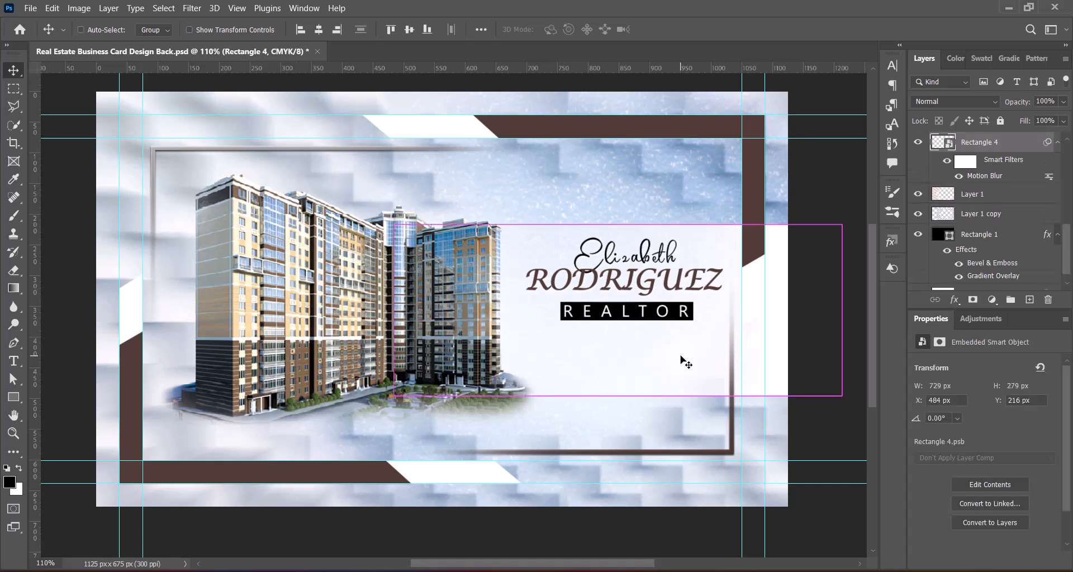
key(ctrl+t)
key(Return)
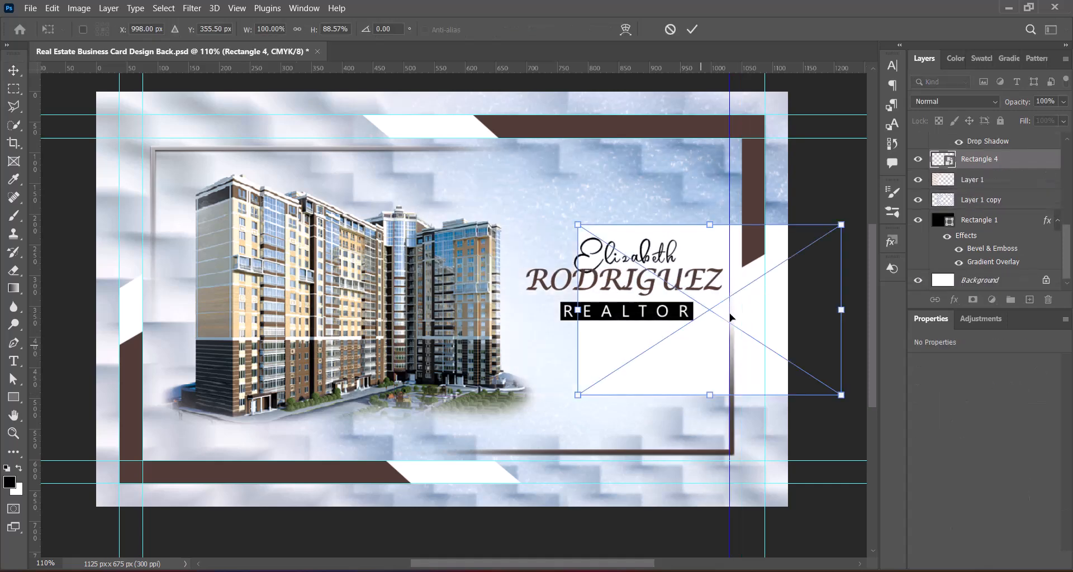
drag(699, 355, 642, 336)
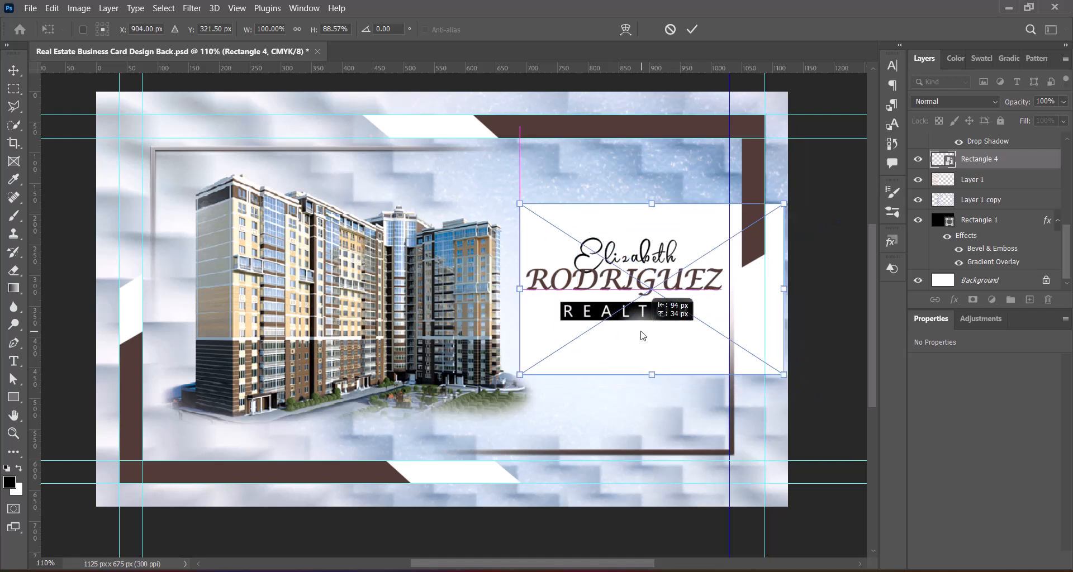
drag(730, 107, 739, 106)
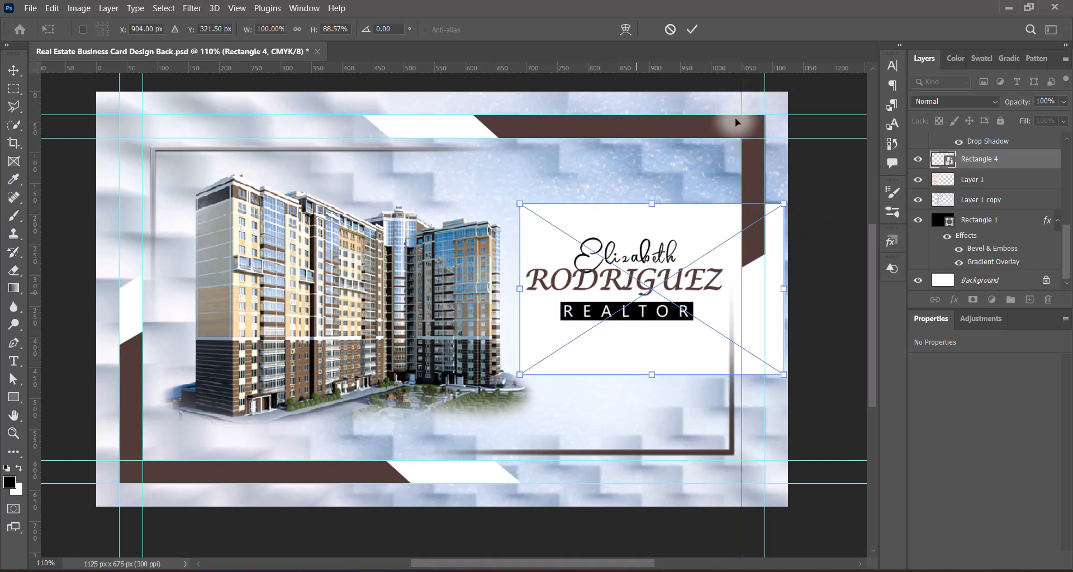
drag(635, 339, 609, 343)
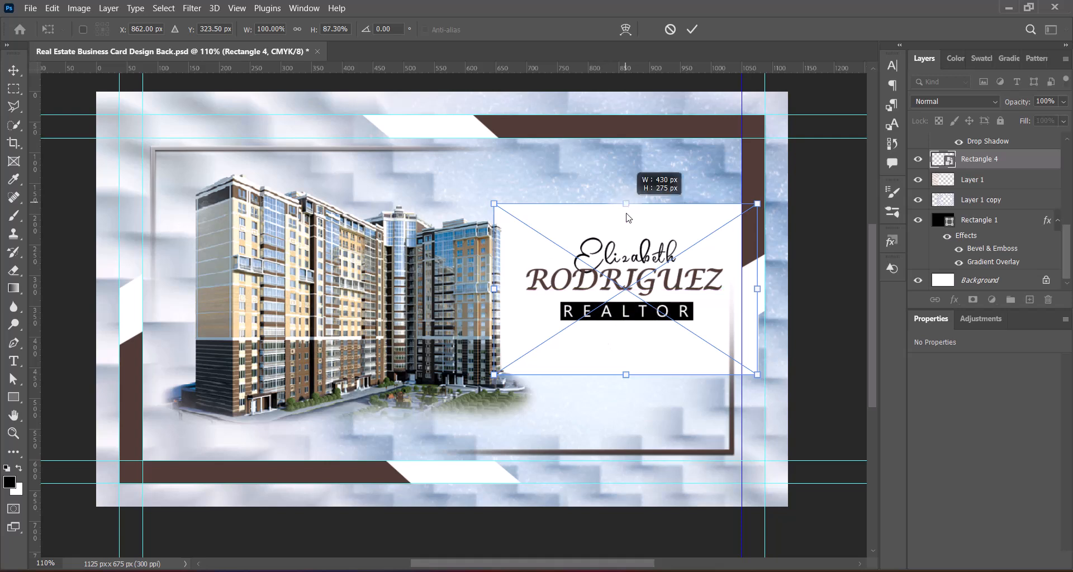
drag(628, 218, 626, 230)
drag(625, 374, 627, 330)
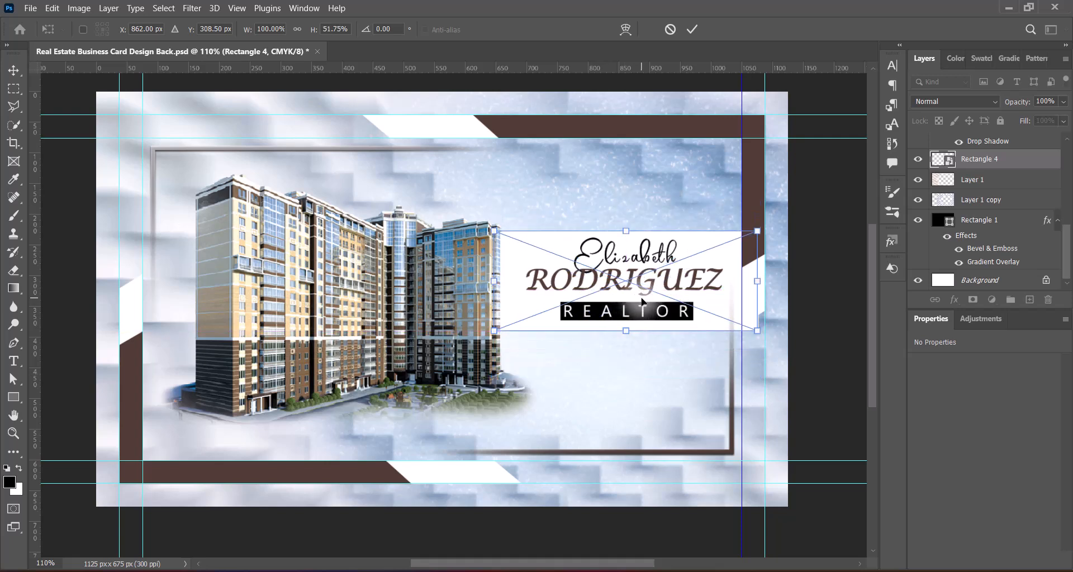
key(Return)
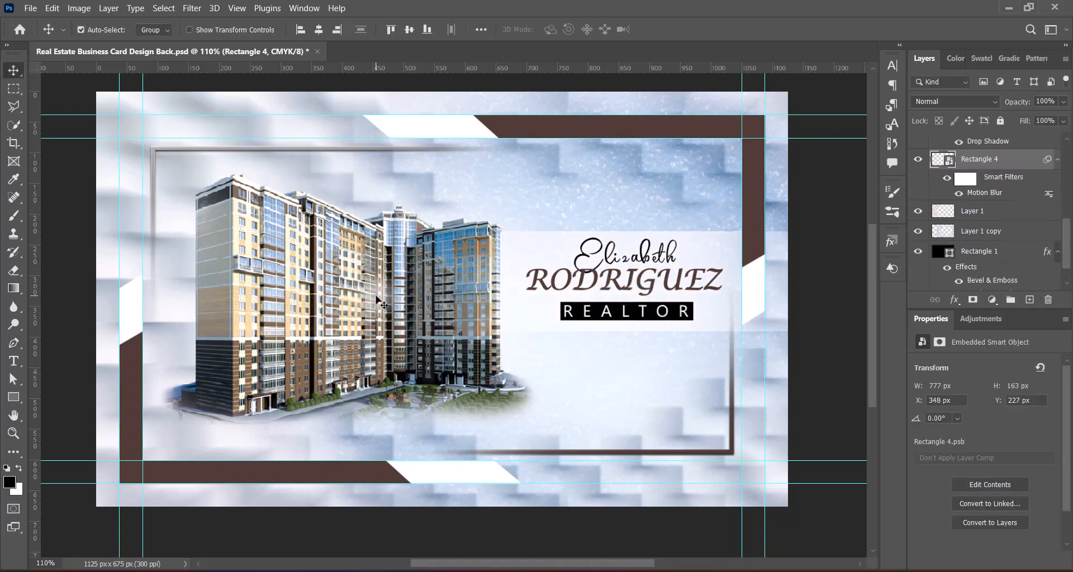
Step: Select the name, REALTOR bar and text, and the band, and move them below the building
click(377, 300)
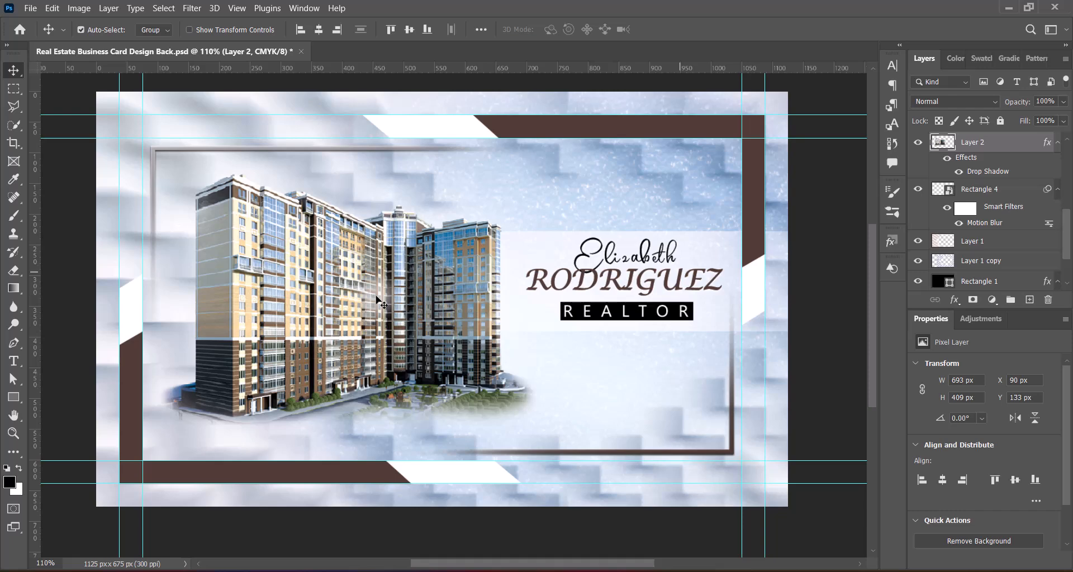
click(562, 262)
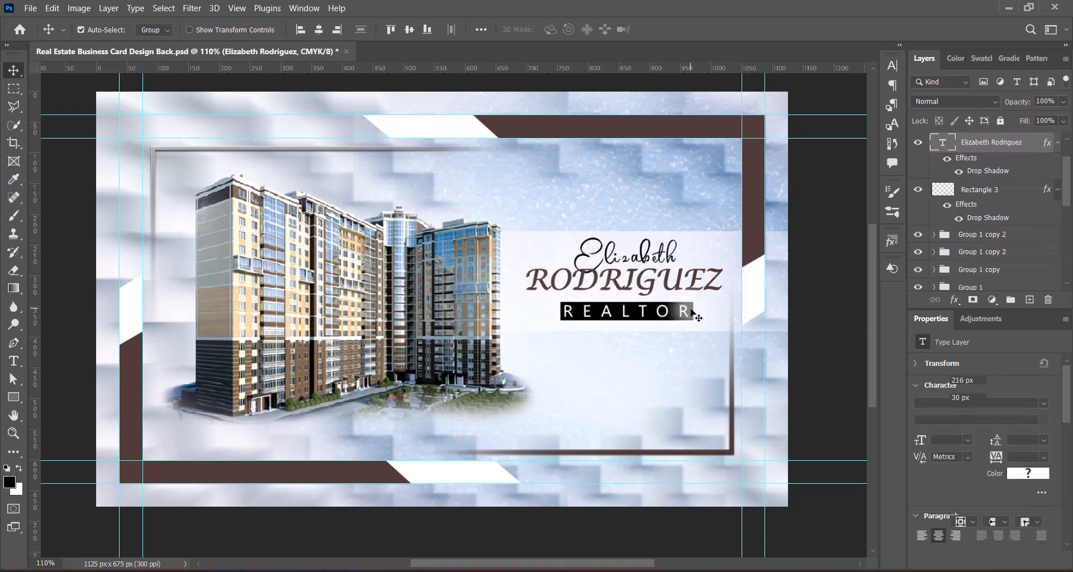
click(690, 316)
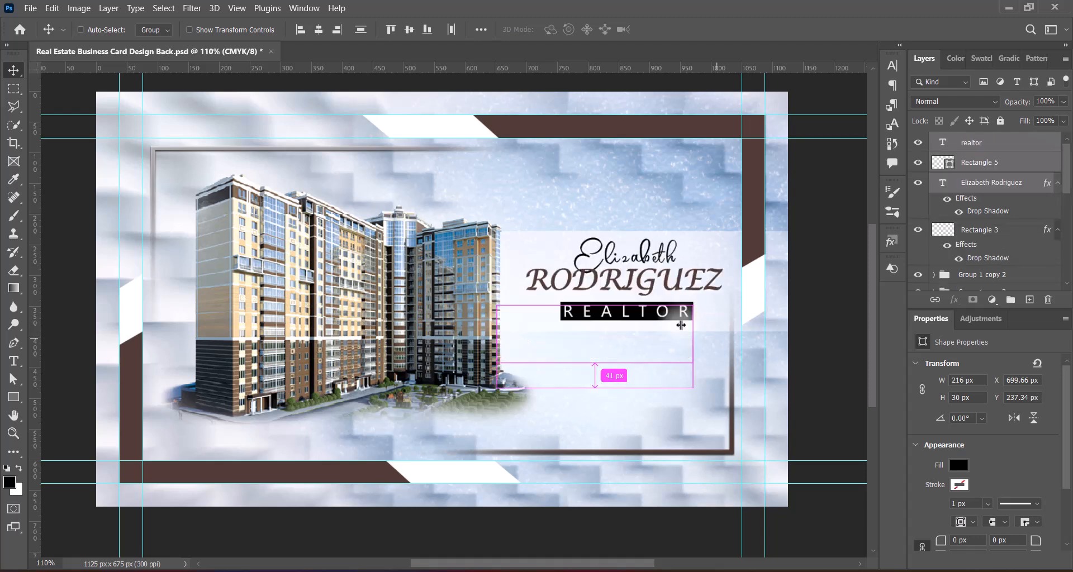
click(573, 288)
shift+click(565, 323)
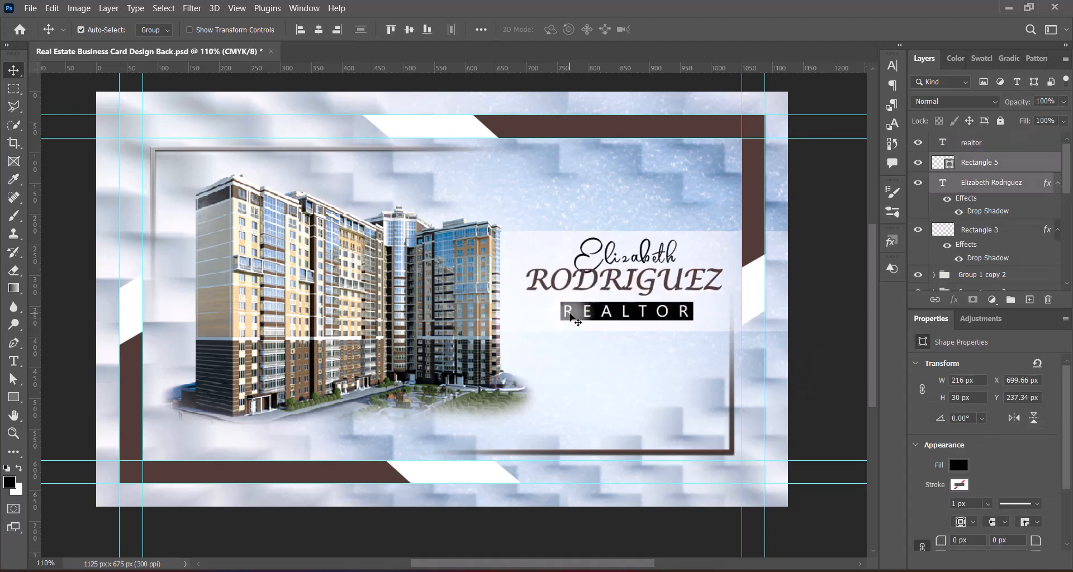
shift+click(665, 311)
drag(679, 292, 661, 325)
key(ctrl+z)
key(ctrl+z)
key(ctrl+z)
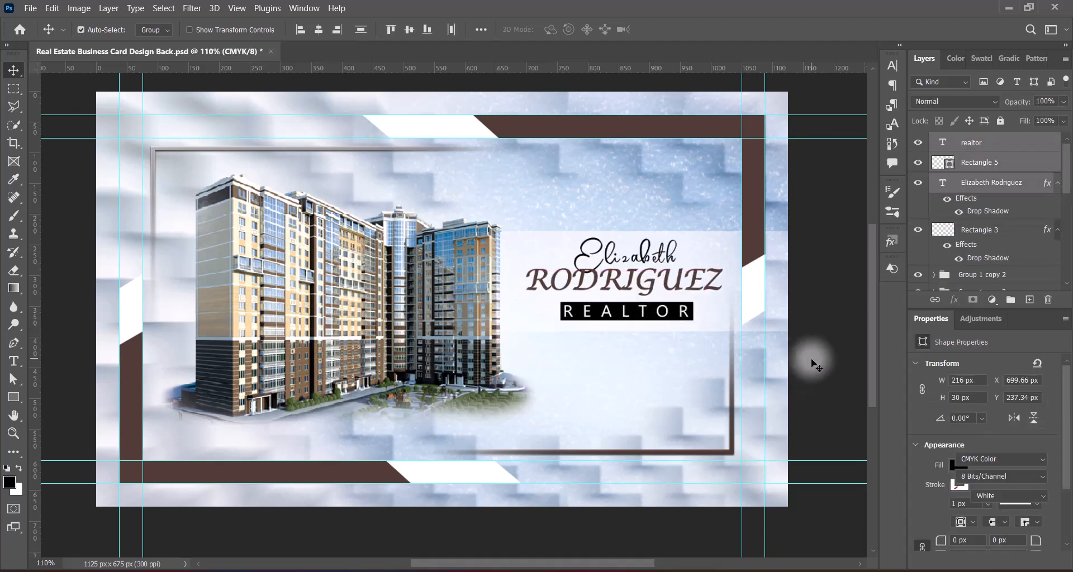
click(519, 246)
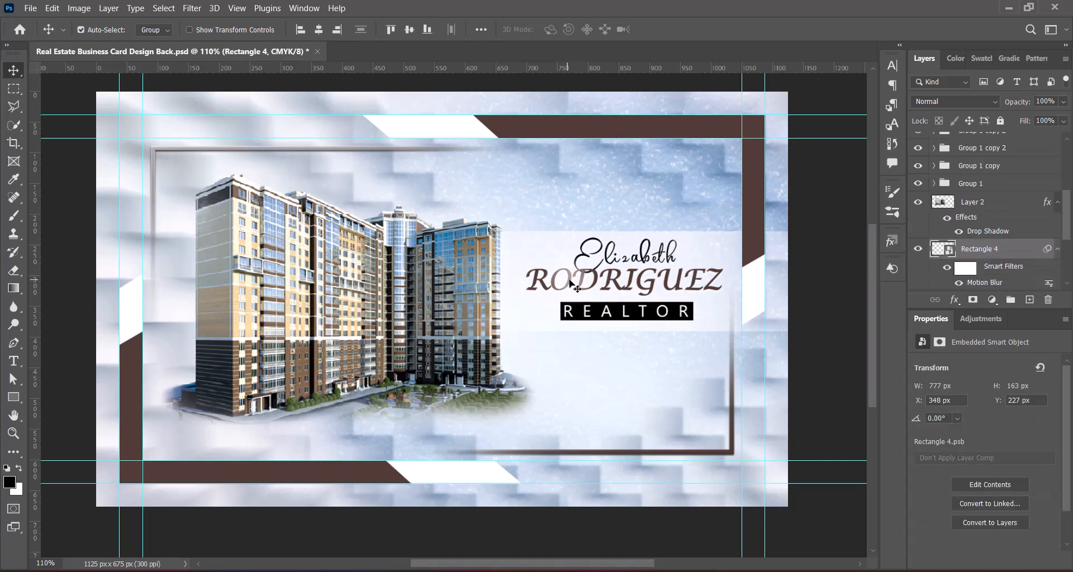
shift+click(573, 286)
shift+click(564, 323)
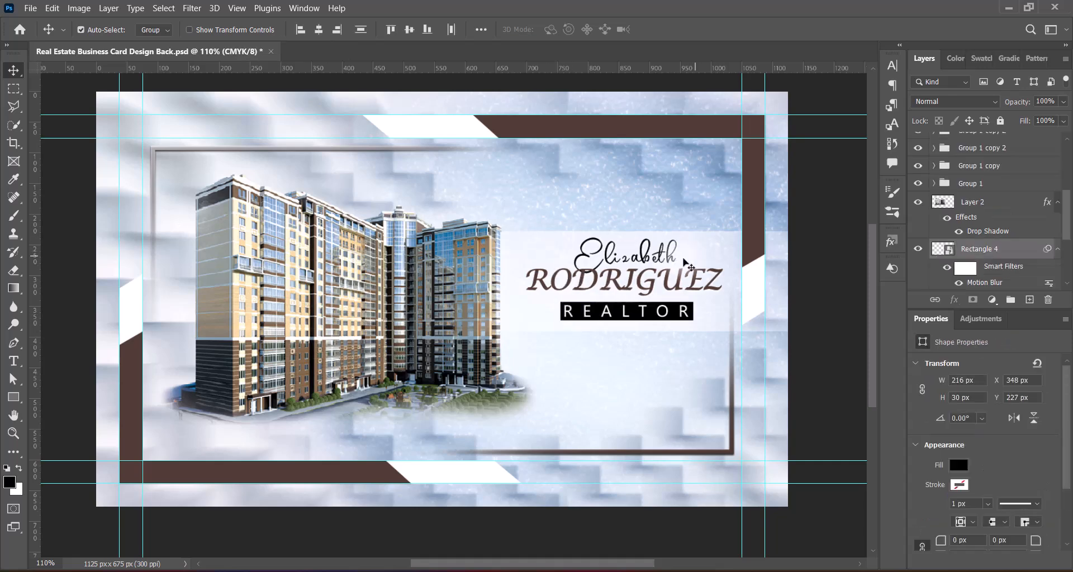
drag(684, 260, 528, 381)
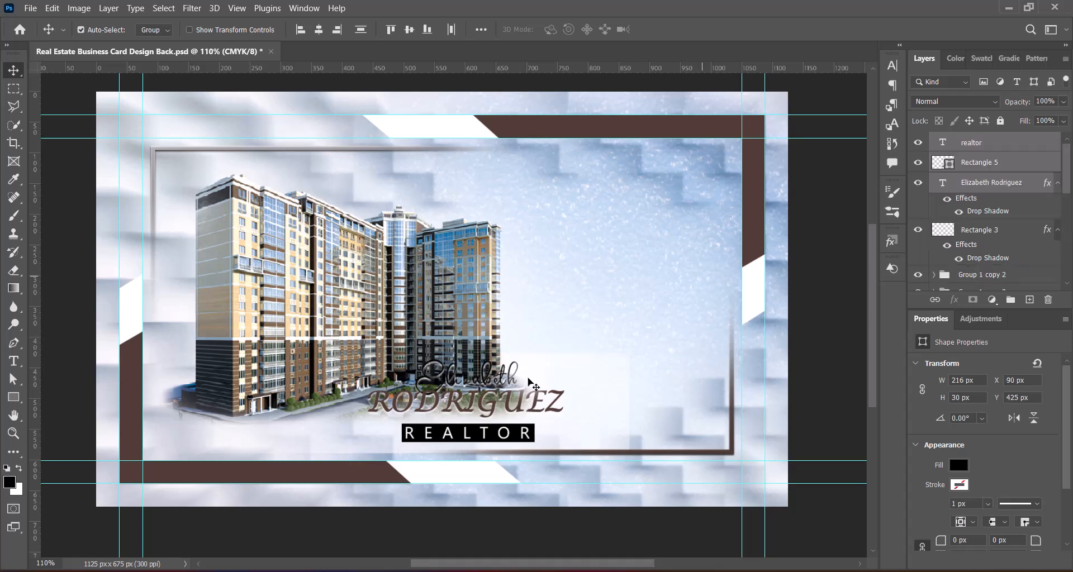
click(394, 291)
Step: Scale the building photo down and center it between the card's sides
key(ctrl+t)
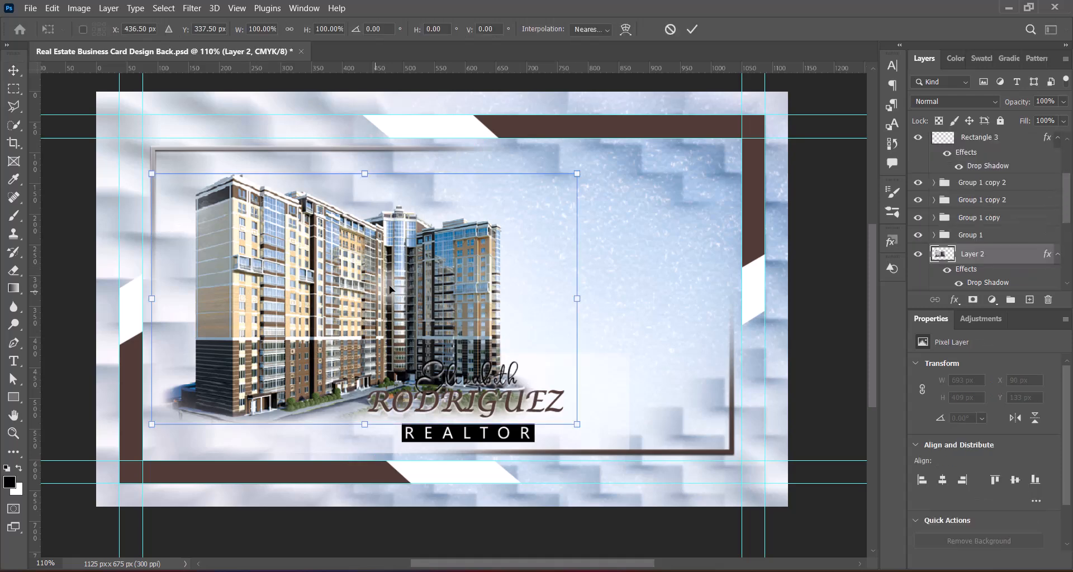
drag(371, 296, 471, 293)
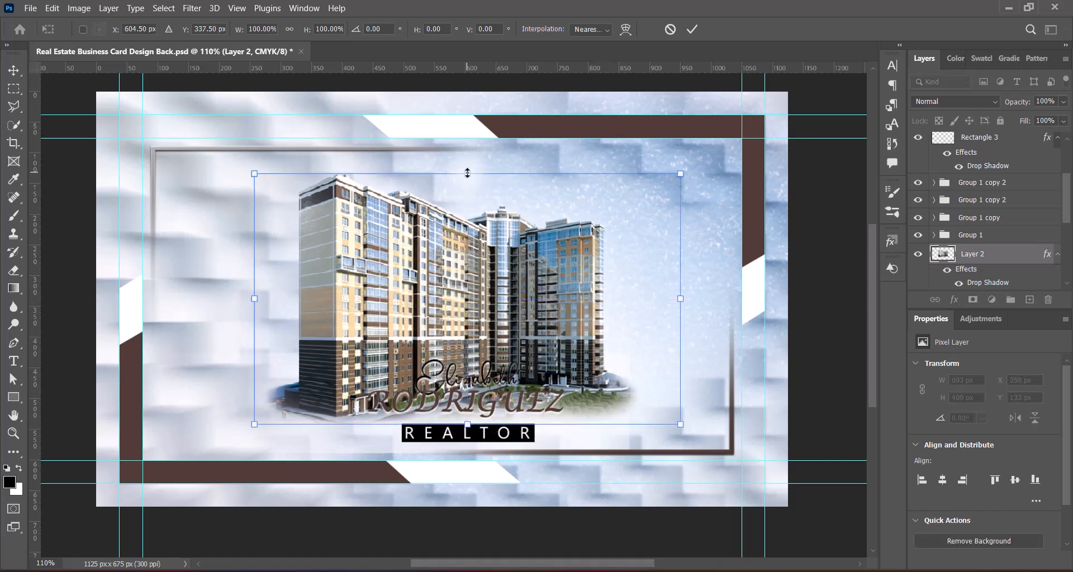
drag(468, 173, 468, 211)
mouse_move(476, 342)
mouse_down()
mouse_move(477, 306)
mouse_move(477, 325)
mouse_up()
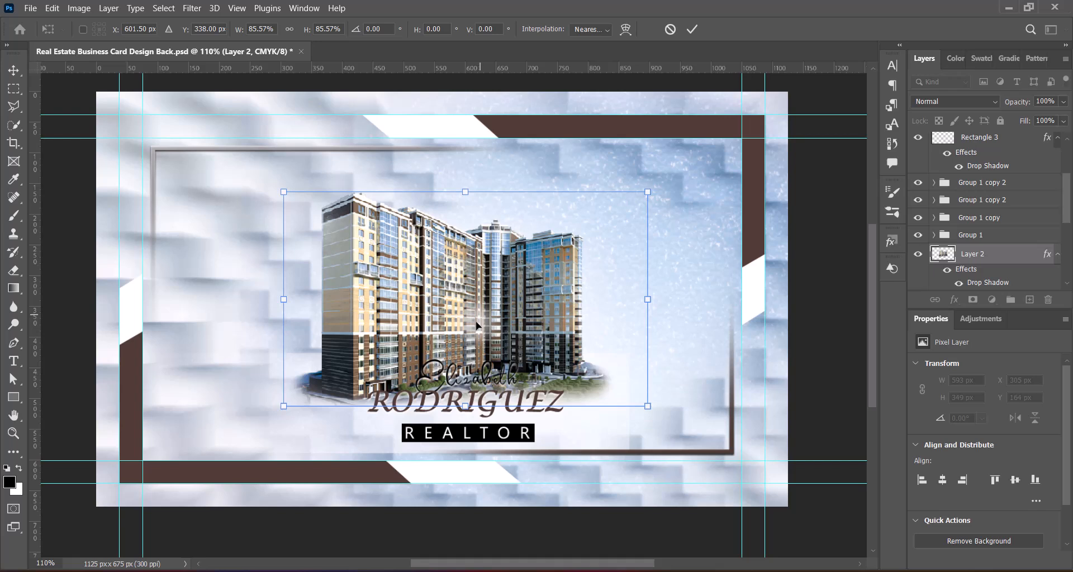
key(Return)
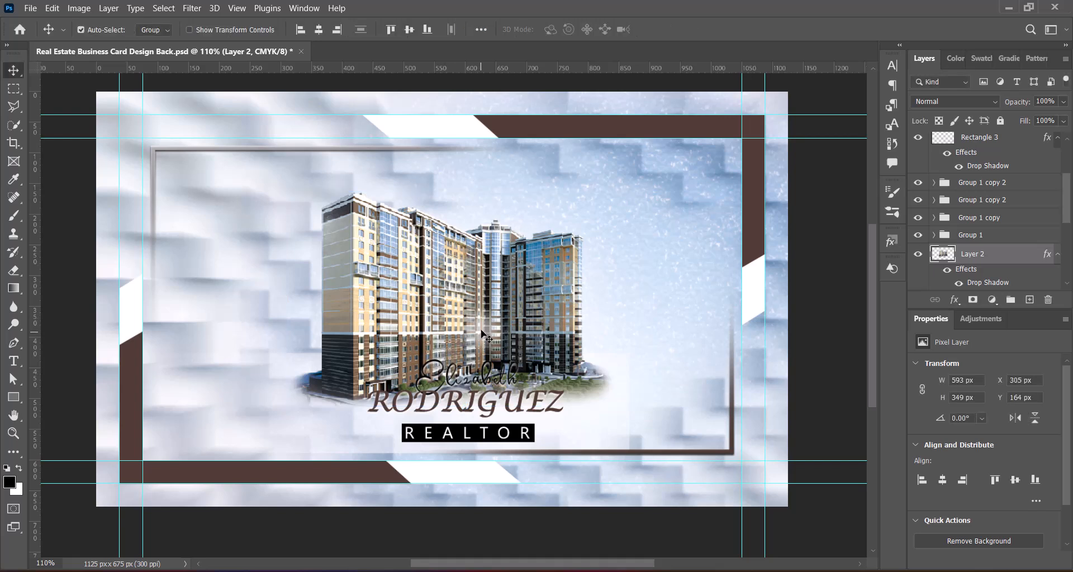
key(ctrl)
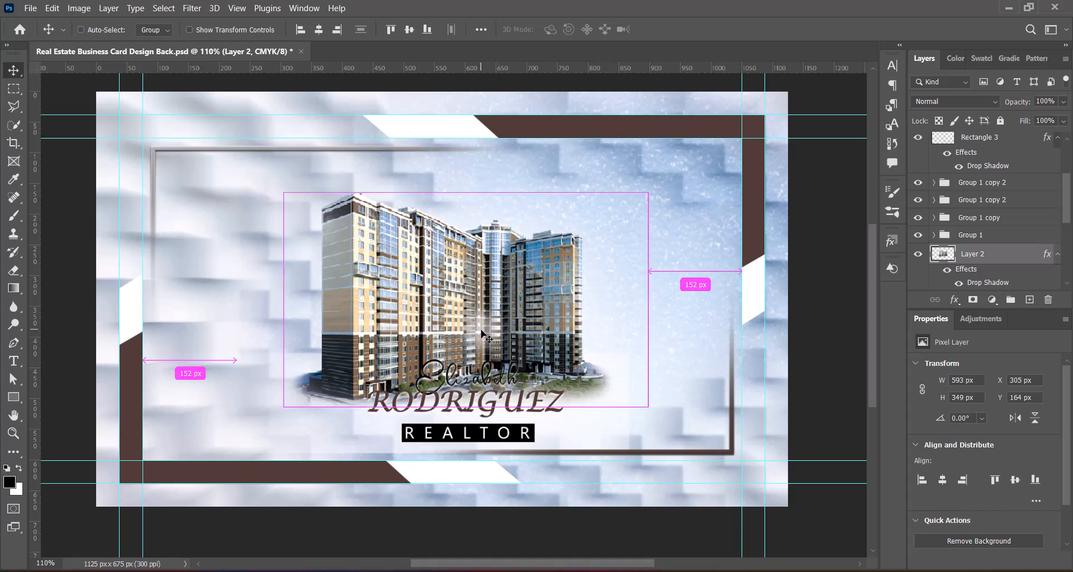
key(ctrl+t)
drag(466, 407, 476, 388)
key(Return)
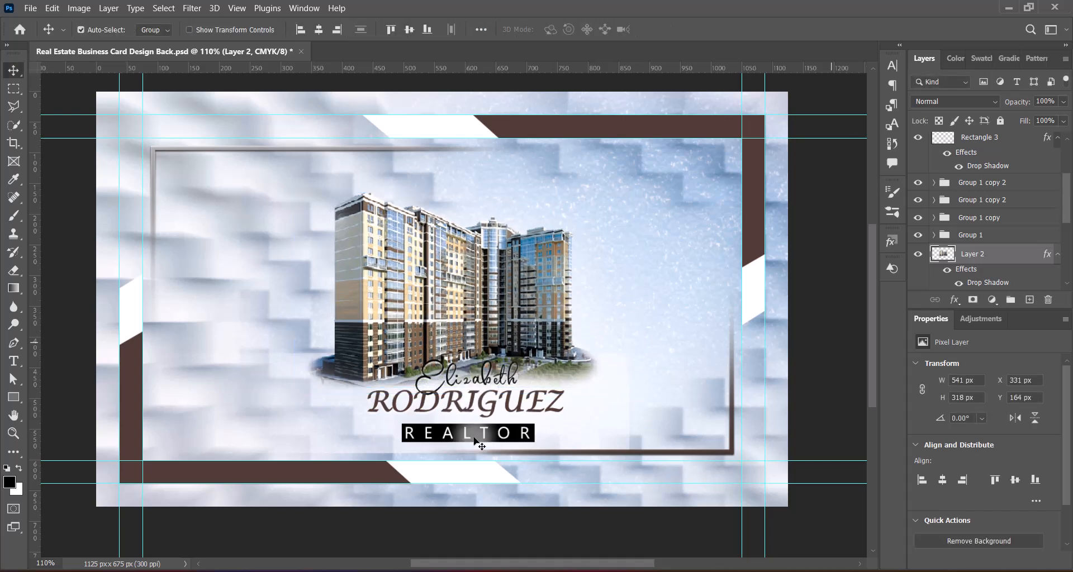
Step: Shrink the name and REALTOR block to 83% and center it beneath the building
click(507, 400)
shift+click(506, 438)
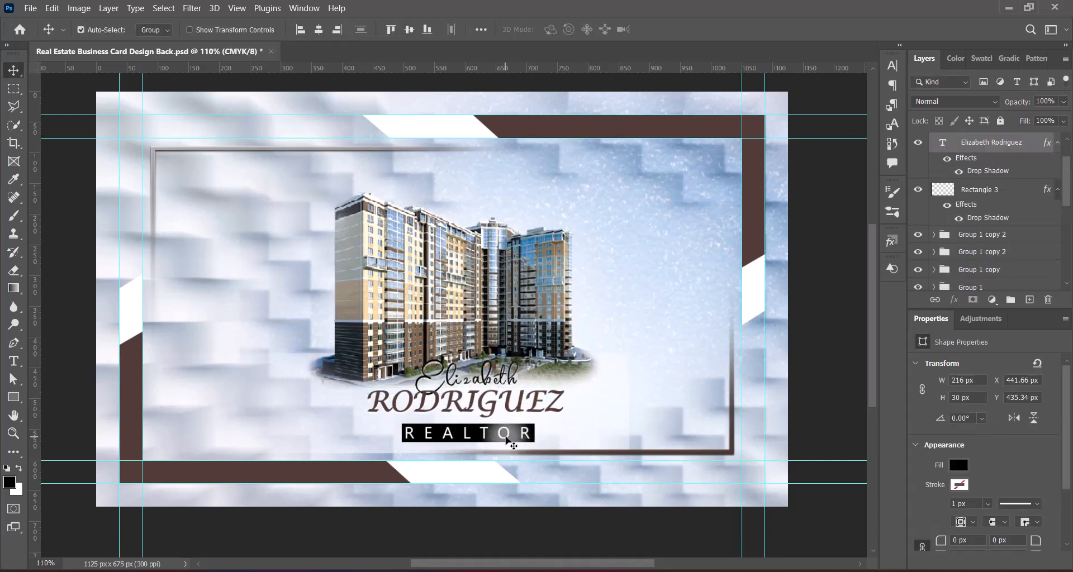
key(ctrl+t)
drag(466, 359, 466, 373)
drag(487, 414, 468, 416)
key(Return)
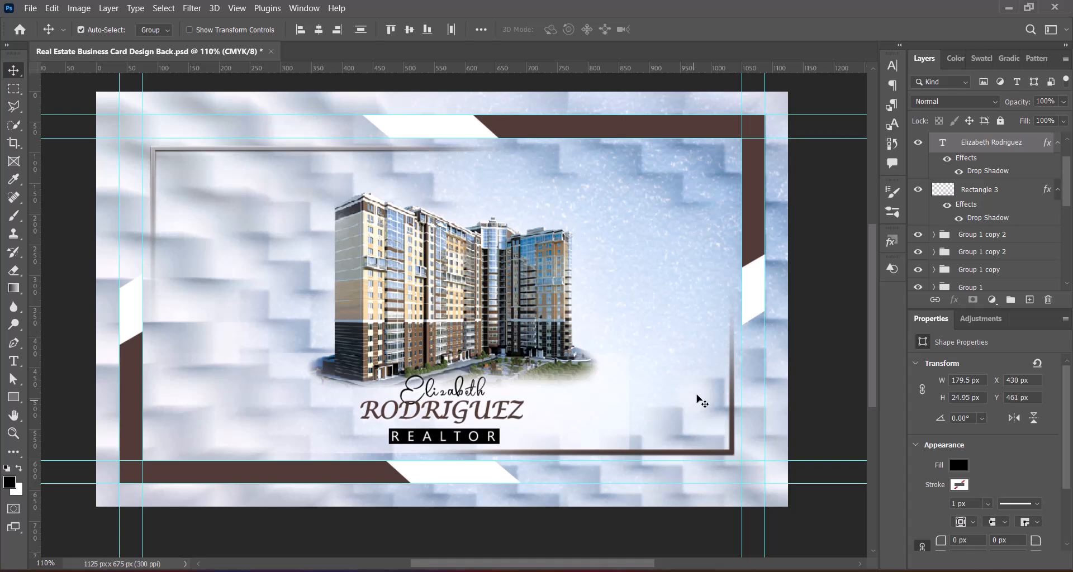
Step: Enlarge the building photo to 590 × 347 px and raise it to sit centred above the name
click(523, 309)
key(ctrl+t)
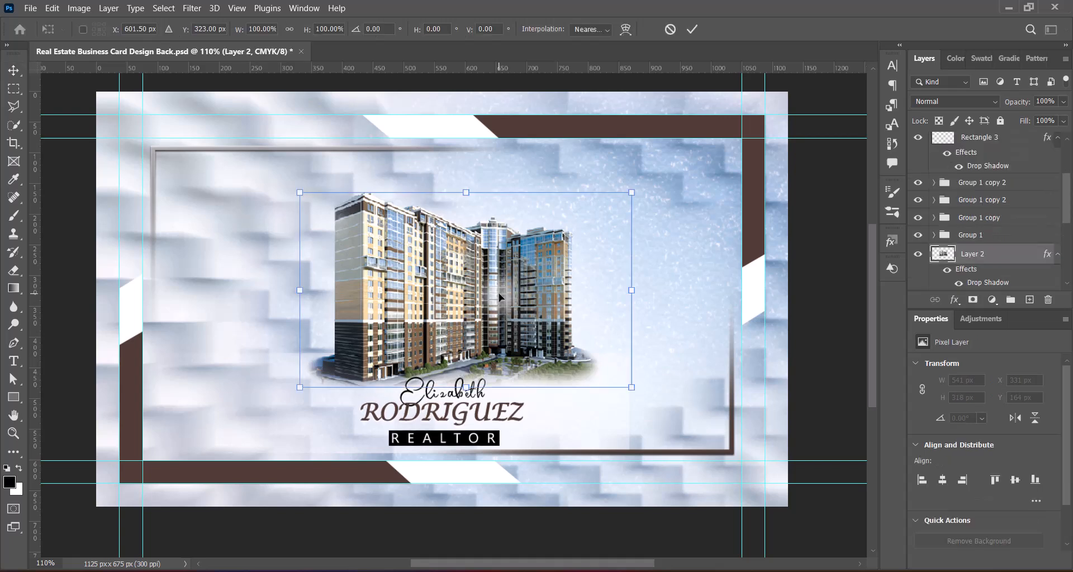
drag(499, 288, 474, 278)
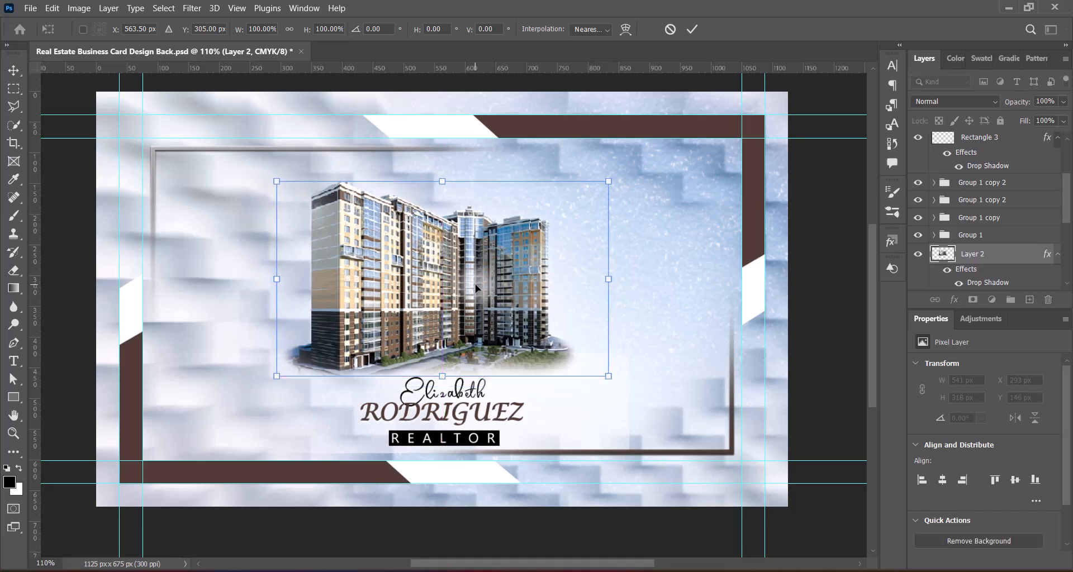
drag(443, 381, 443, 394)
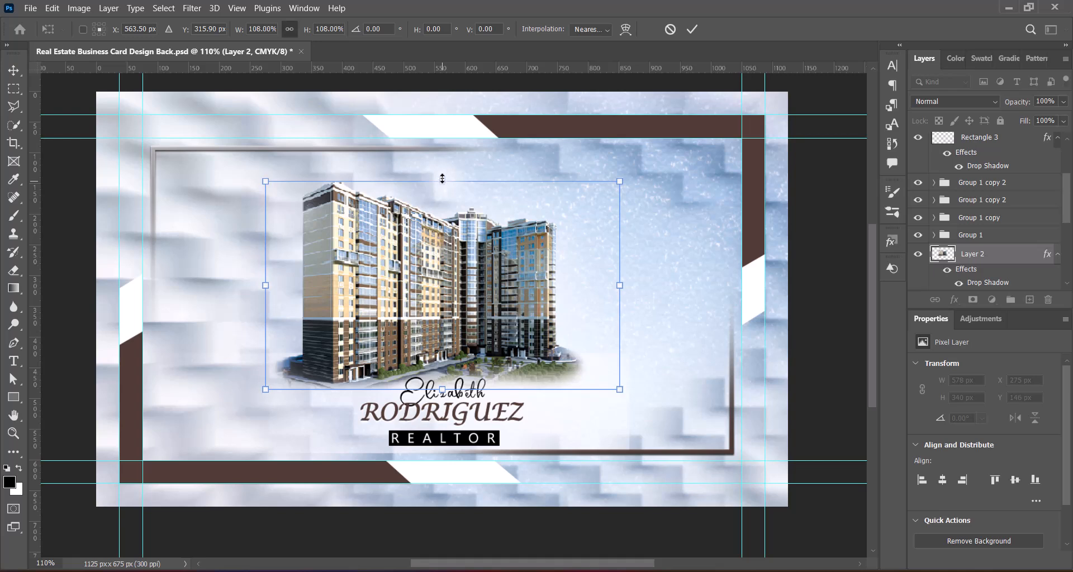
drag(442, 178, 442, 174)
key(Return)
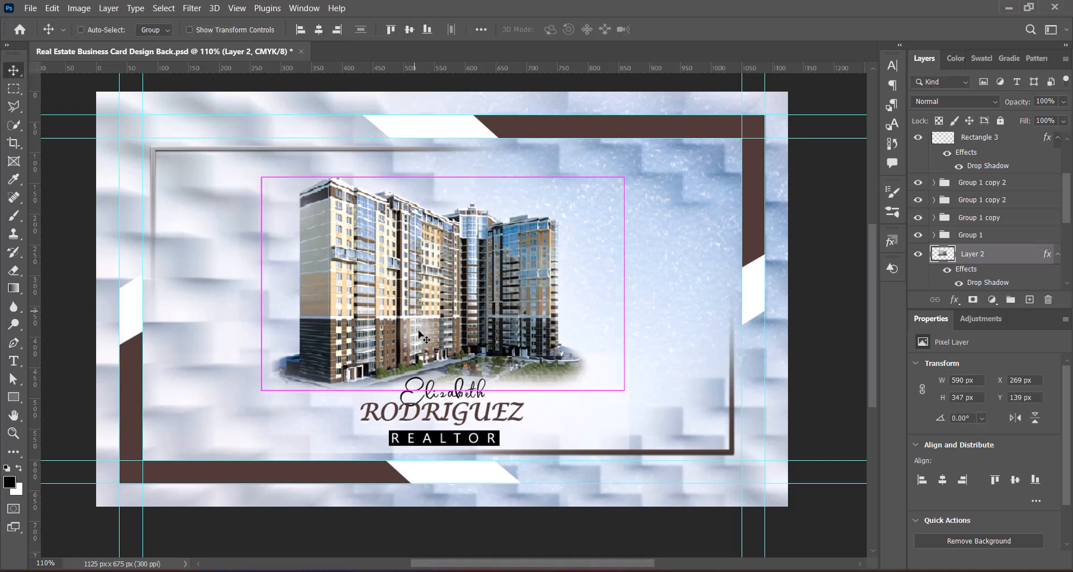
click(568, 440)
Step: Widen the blurred white band toward the card's left edge, then paste in the PMC Galaxy logo
key(ctrl+t)
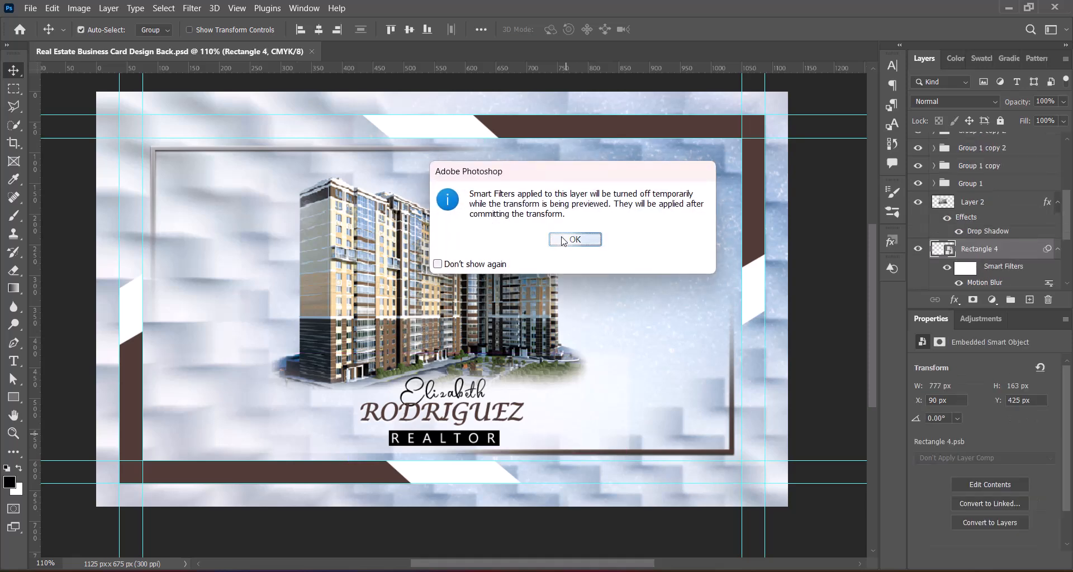
click(576, 238)
drag(530, 411, 504, 414)
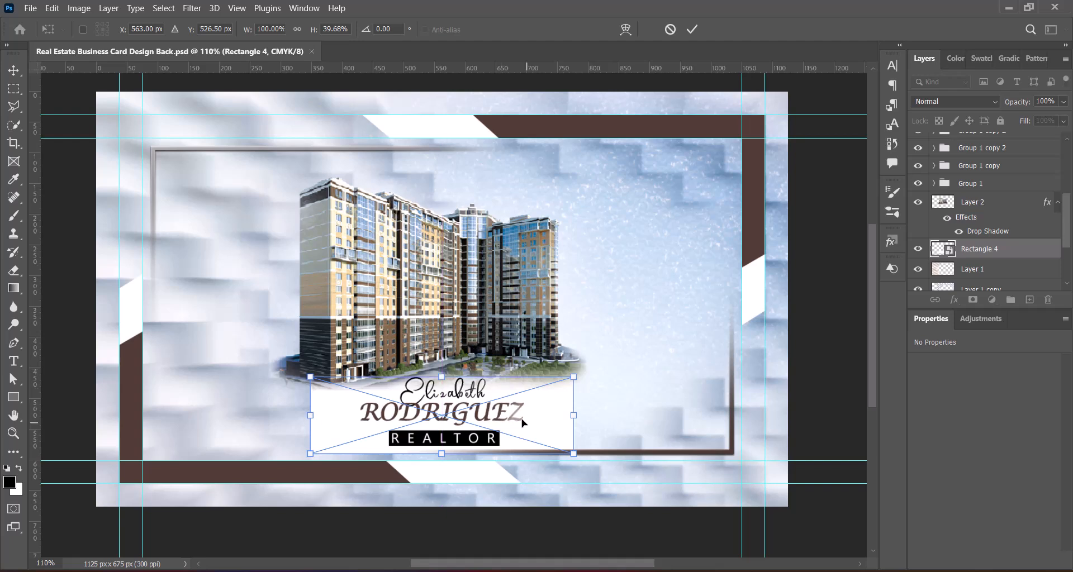
key(Return)
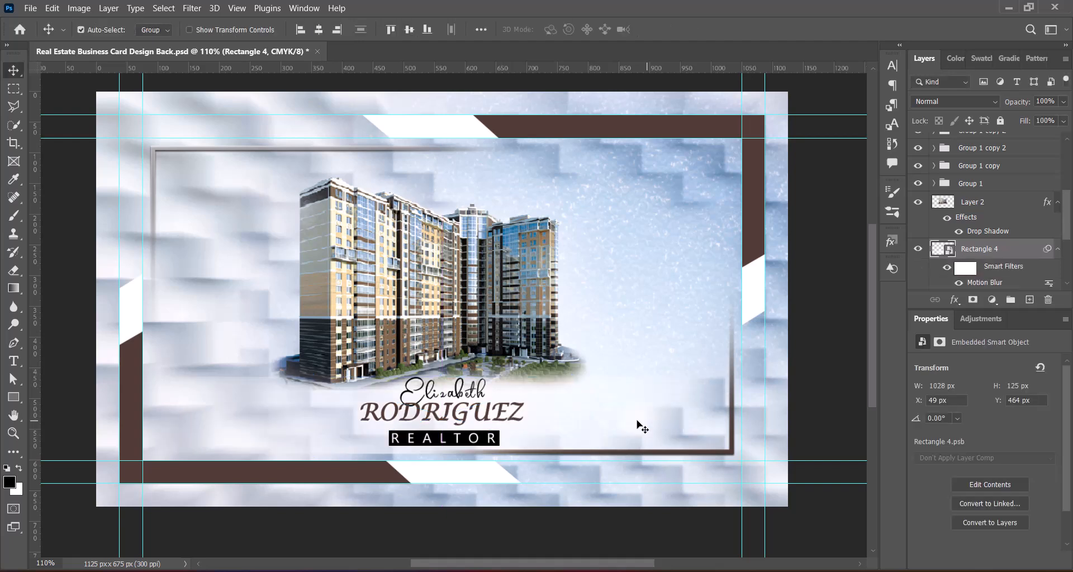
click(473, 277)
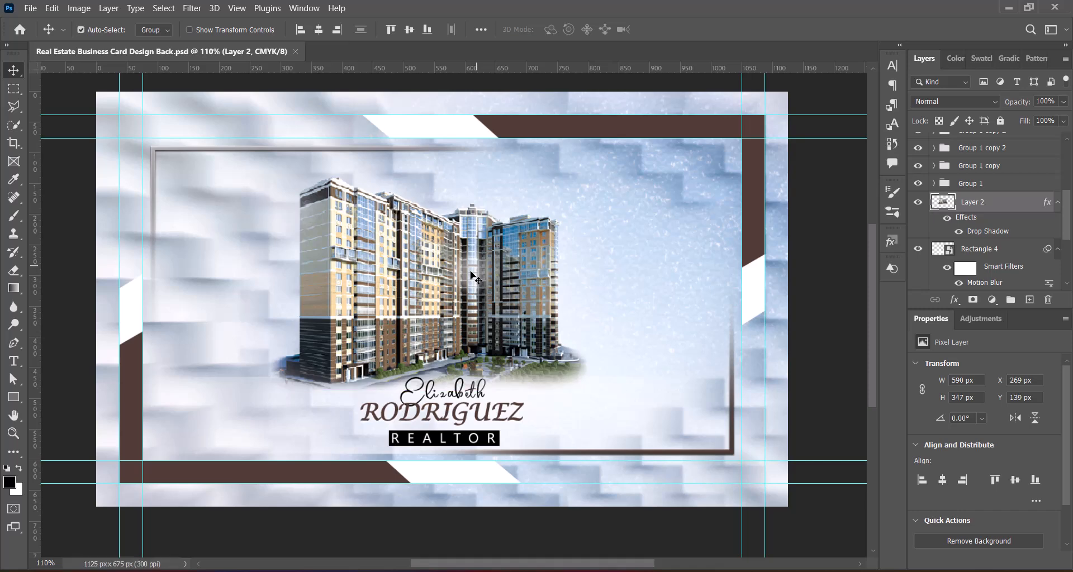
key(ctrl+v)
Step: Scale the pasted PMC Galaxy logo down and place it centred near the card's top
drag(375, 271, 608, 305)
key(ctrl+t)
drag(97, 316, 648, 315)
drag(665, 325, 697, 183)
drag(799, 187, 536, 181)
drag(434, 177, 486, 177)
key(Return)
drag(682, 176, 479, 173)
key(ctrl+t)
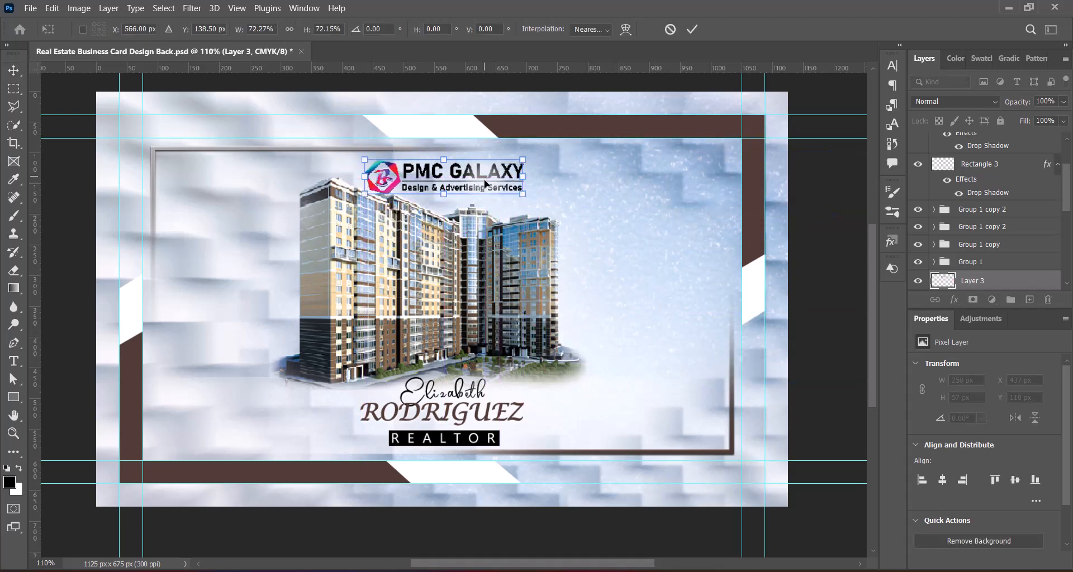
key(Return)
Step: Shrink the logo slightly, nudge it up, and give it a drop shadow
click(434, 284)
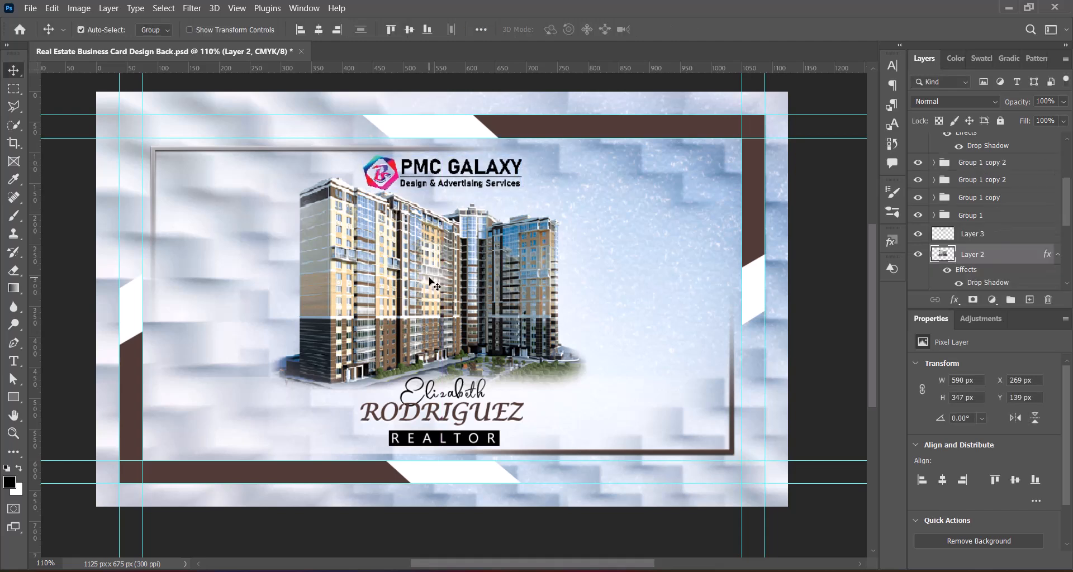
click(481, 438)
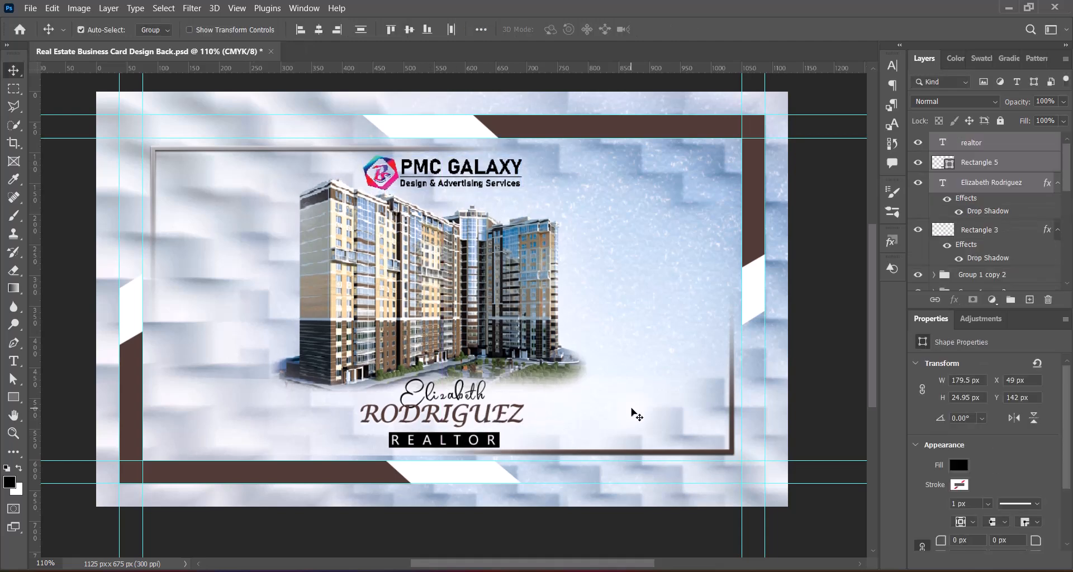
click(500, 168)
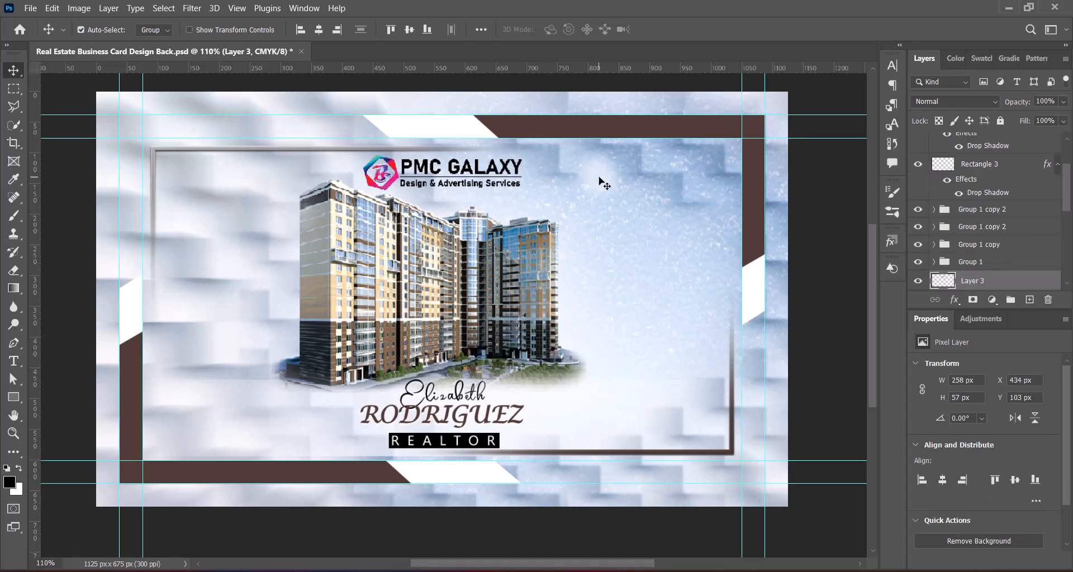
key(ctrl+t)
drag(518, 189, 515, 187)
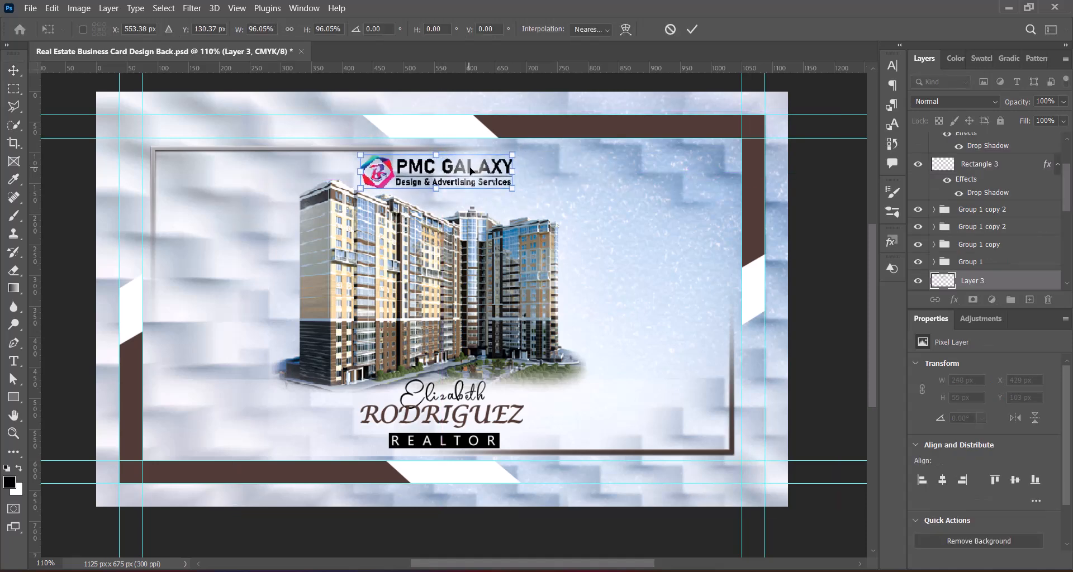
key(Return)
key(Up)
key(Up)
key(Up)
key(Up)
right_click(943, 279)
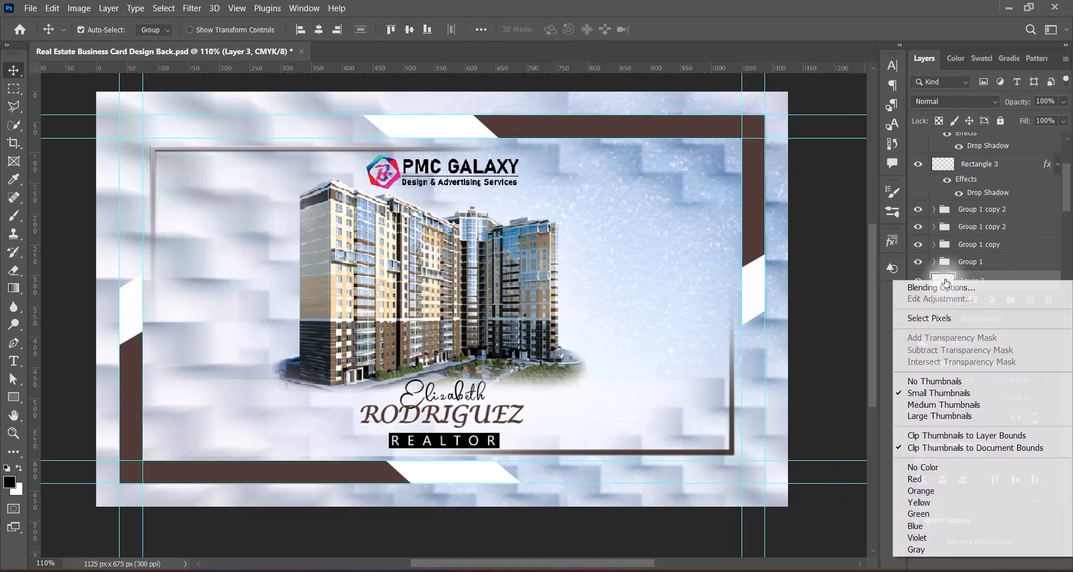
click(945, 286)
click(353, 336)
click(797, 80)
Step: Nudge the name and REALTOR block slightly left and up
click(507, 418)
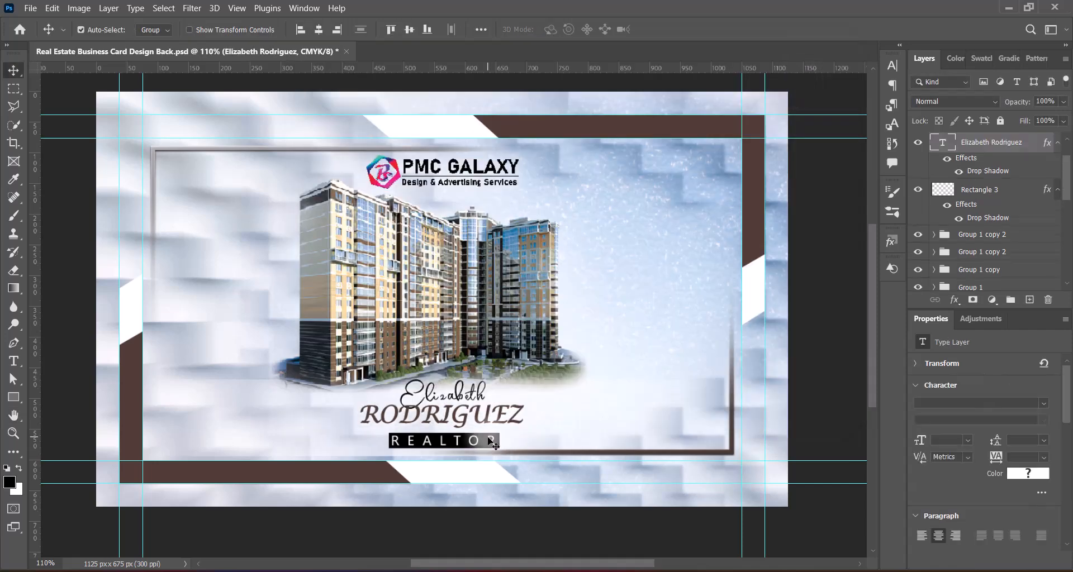
shift+click(487, 441)
shift+click(487, 443)
key(Left)
key(Left)
key(Left)
key(Up)
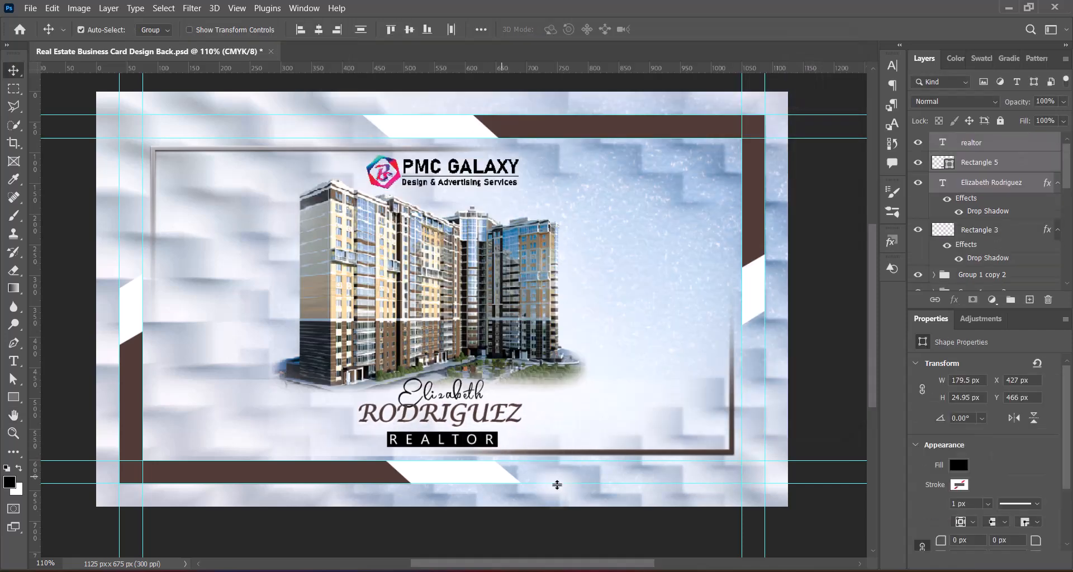
click(819, 400)
Step: Enlarge the building photo slightly and nudge it down into final position
click(458, 321)
key(ctrl+t)
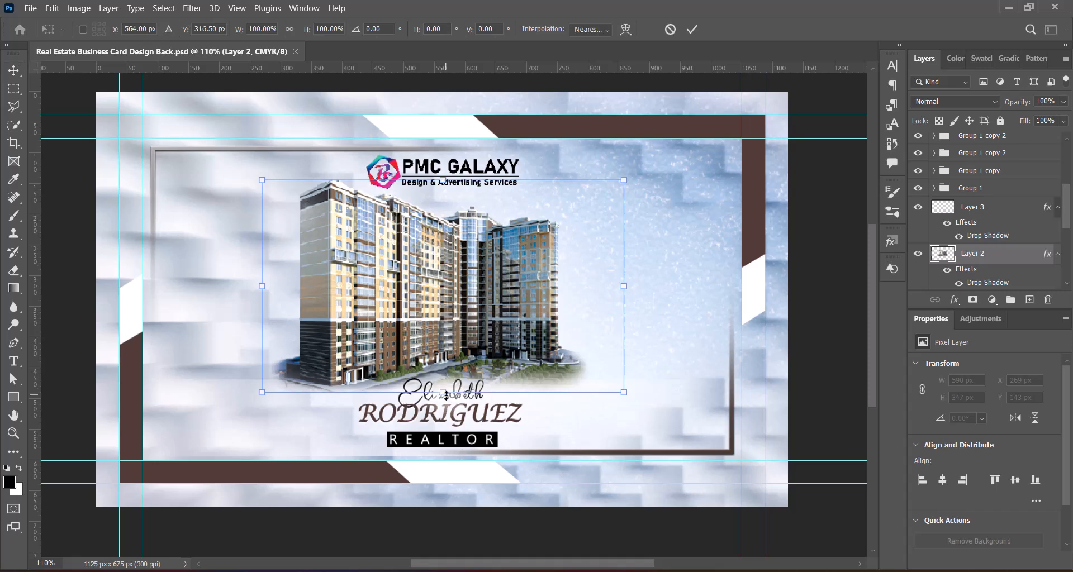
drag(442, 180, 442, 173)
key(Down)
key(Down)
key(Down)
key(Down)
key(Down)
key(Down)
key(Down)
key(Down)
key(Down)
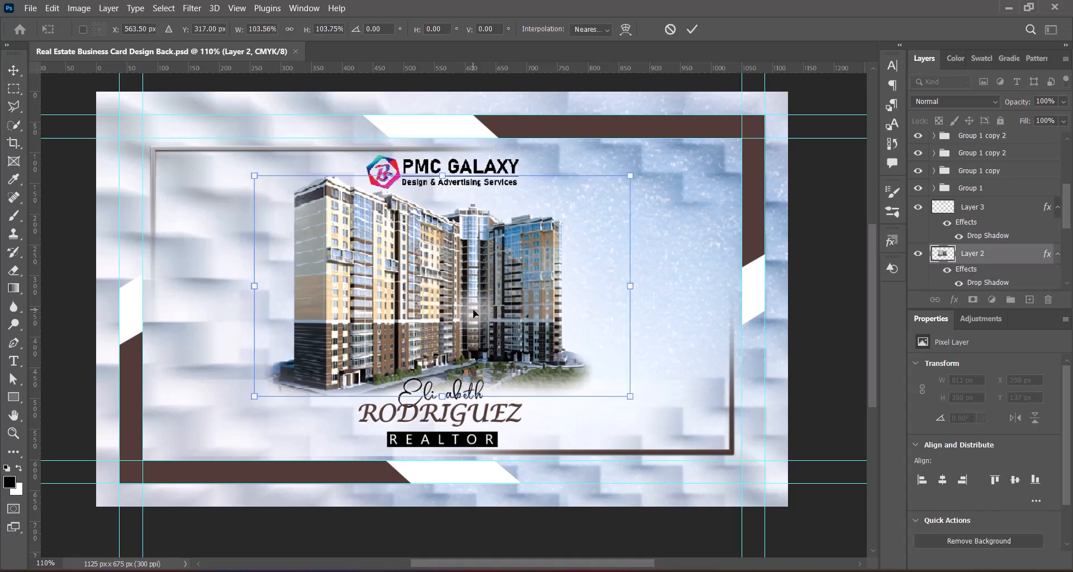
key(Left)
key(Return)
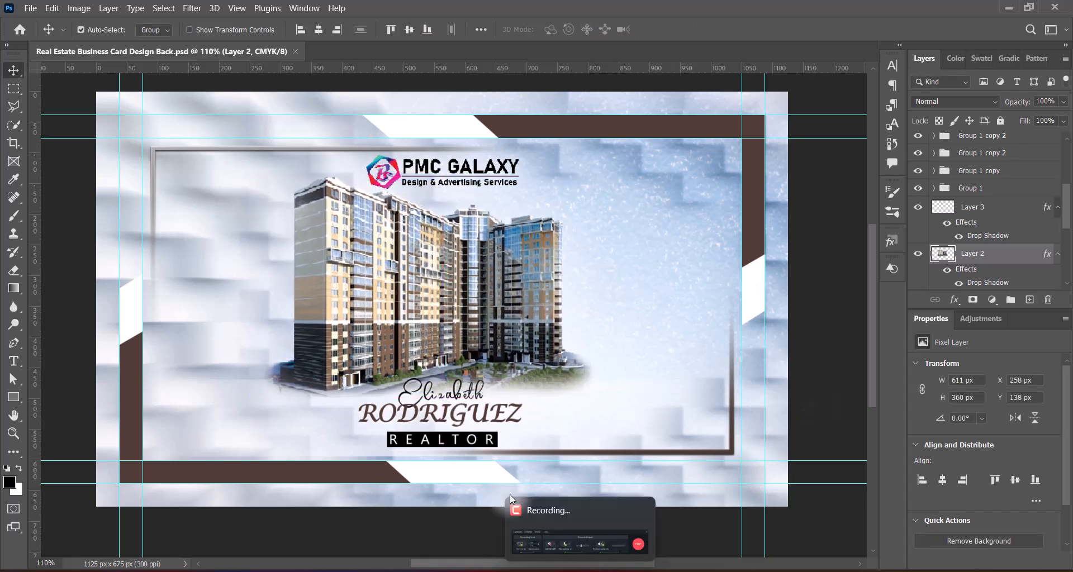
click(30, 8)
Step: Open the Real Estate Business Card Design Front file from recent files and save it
mouse_move(106, 86)
click(309, 116)
click(590, 240)
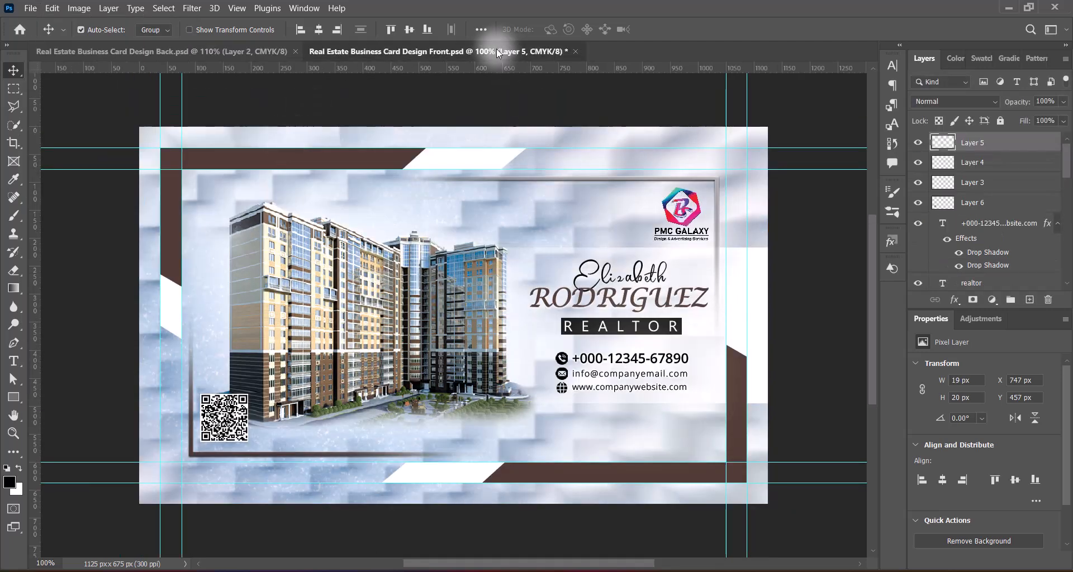
key(ctrl+s)
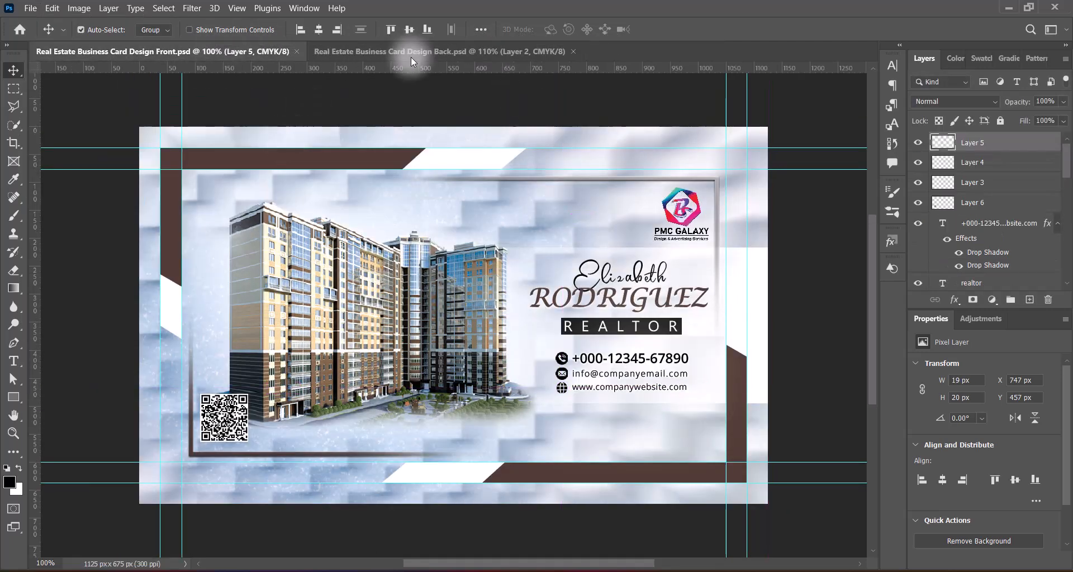
Step: Compare the front and back card designs repeatedly, ending on the front design
click(433, 52)
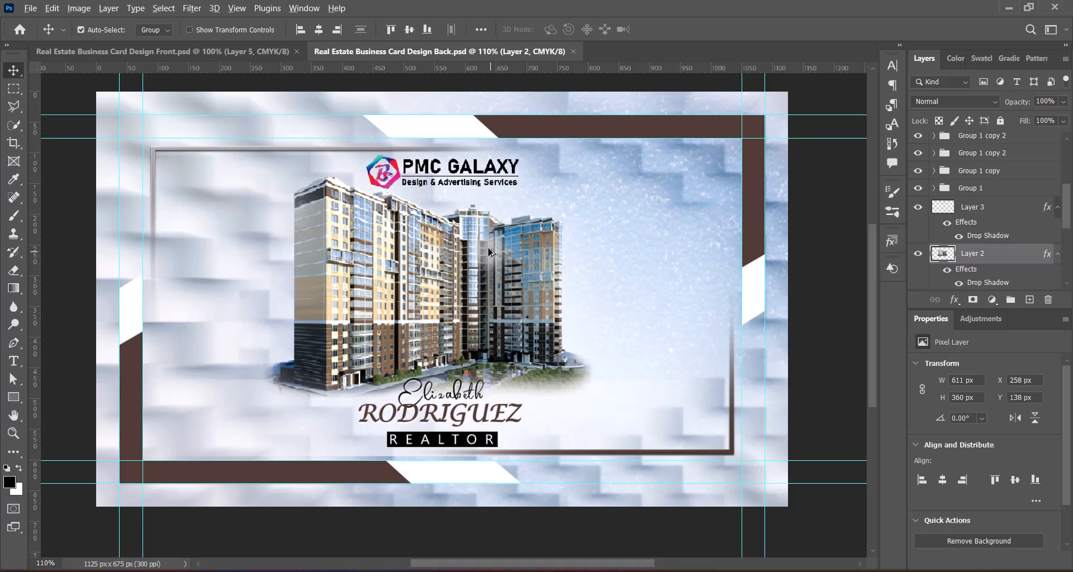
scroll(488, 248, down, 1)
drag(473, 254, 486, 278)
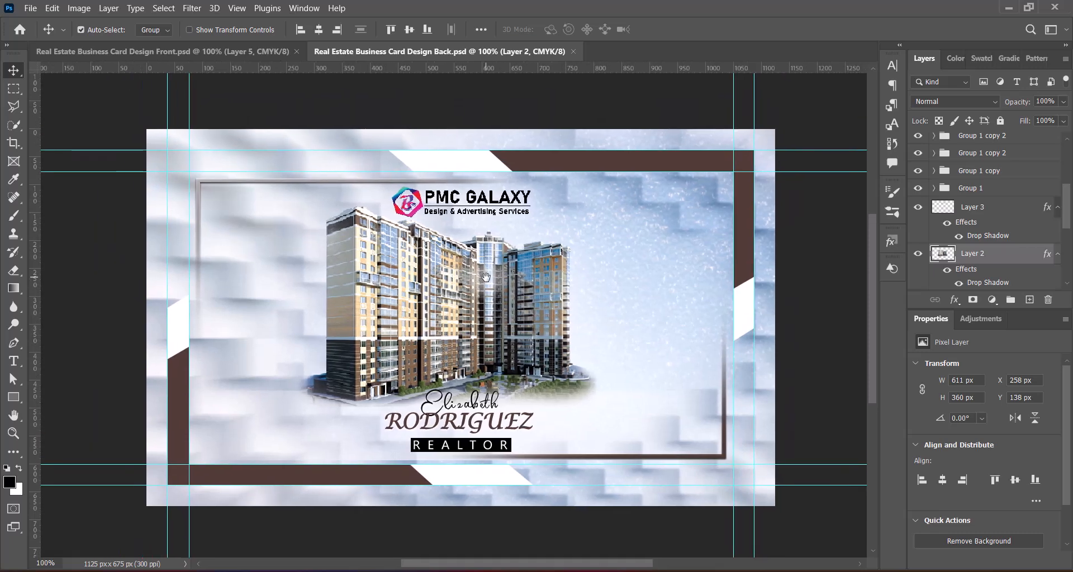
click(234, 55)
click(454, 50)
click(234, 51)
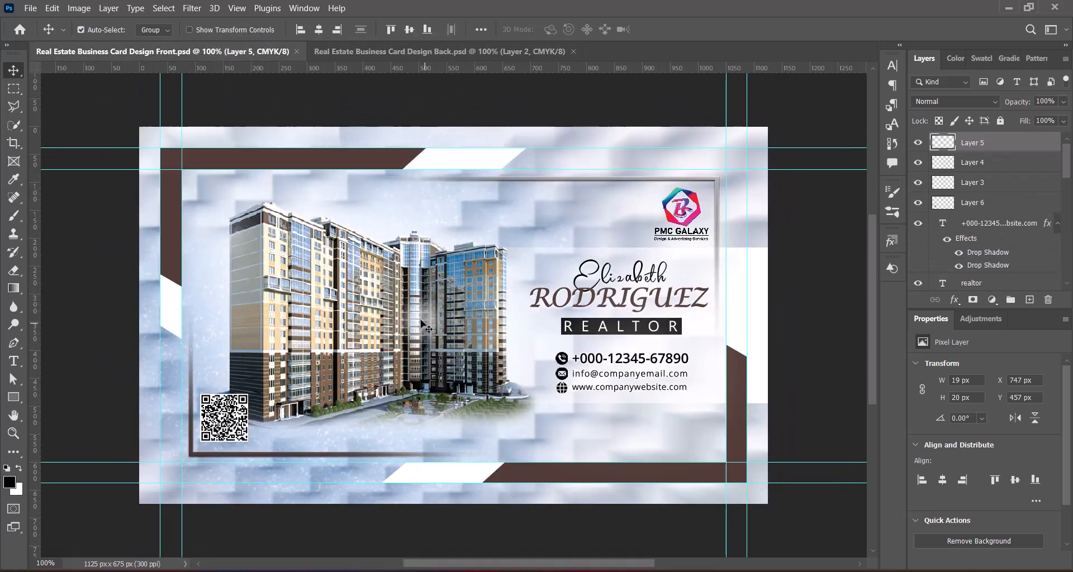
click(439, 51)
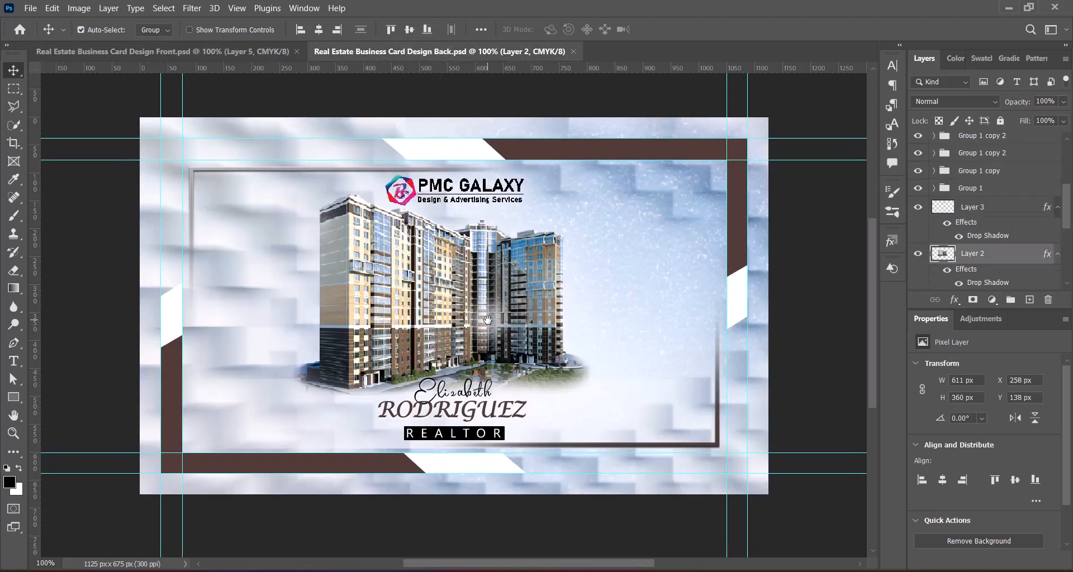
click(218, 53)
click(445, 52)
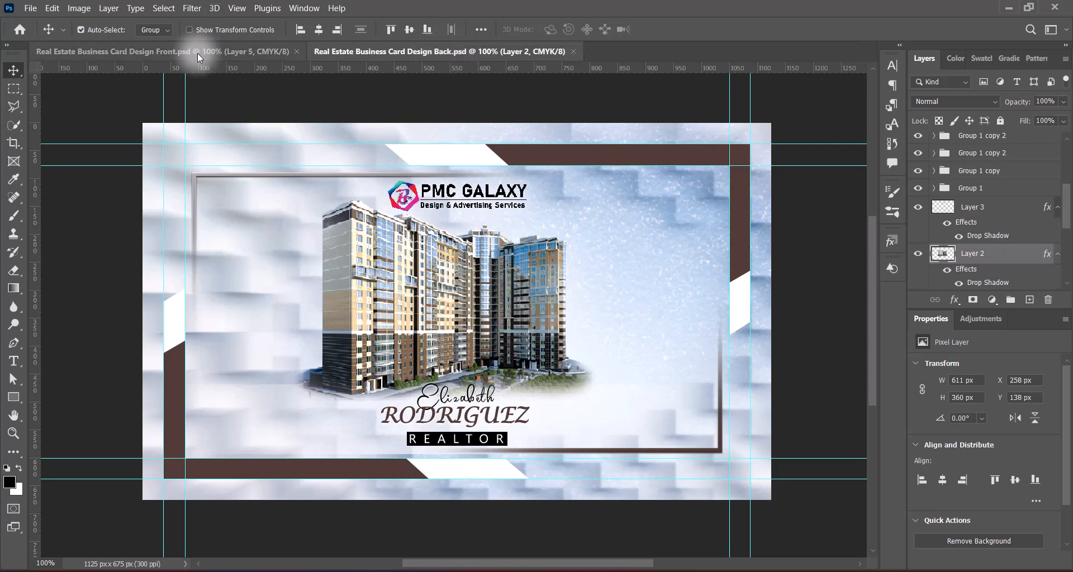
click(197, 53)
click(423, 51)
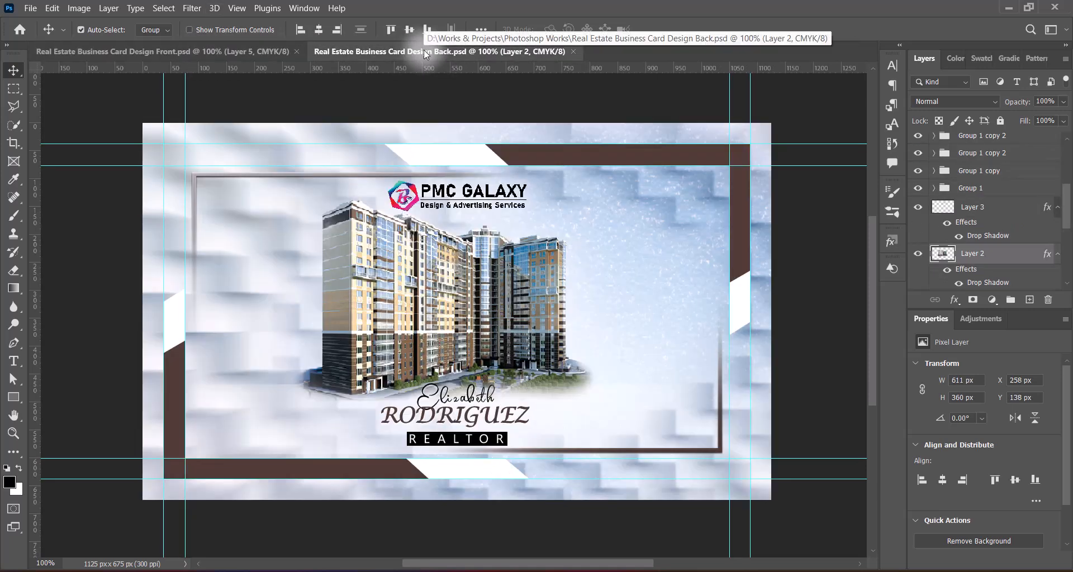
click(176, 50)
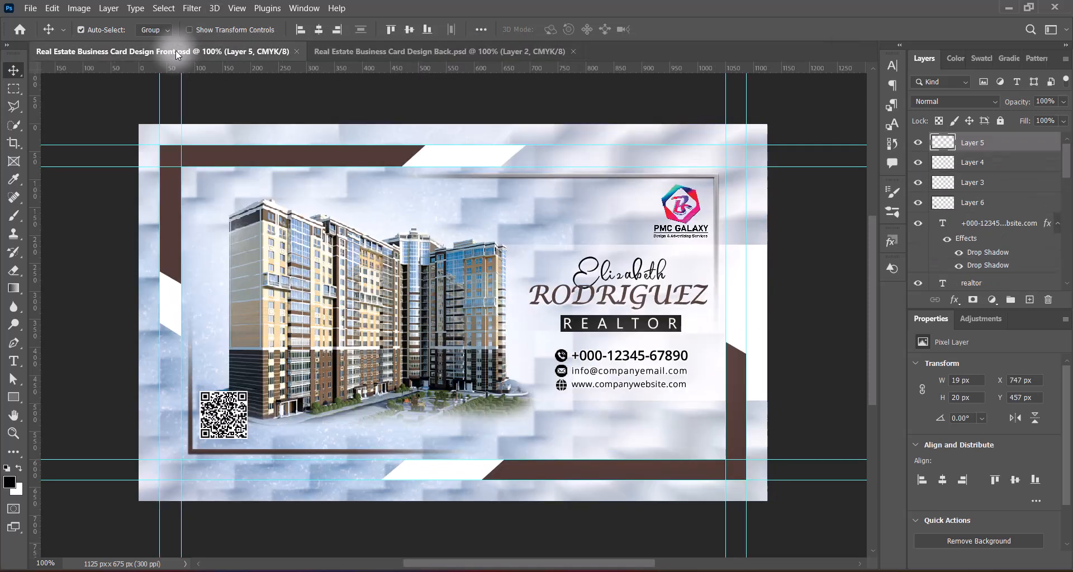
click(431, 55)
click(218, 50)
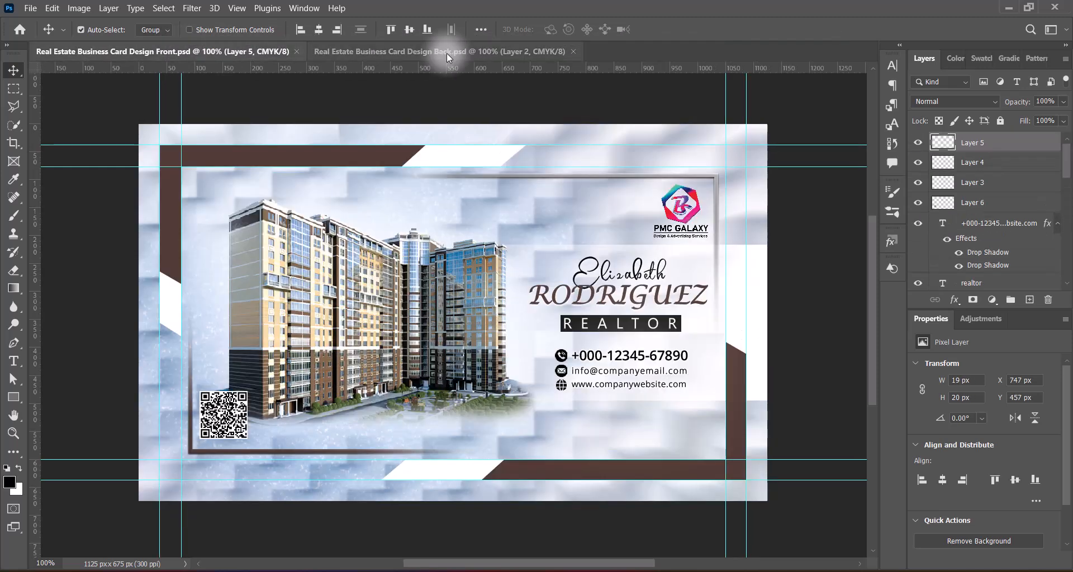
click(447, 53)
key(ctrl+Tab)
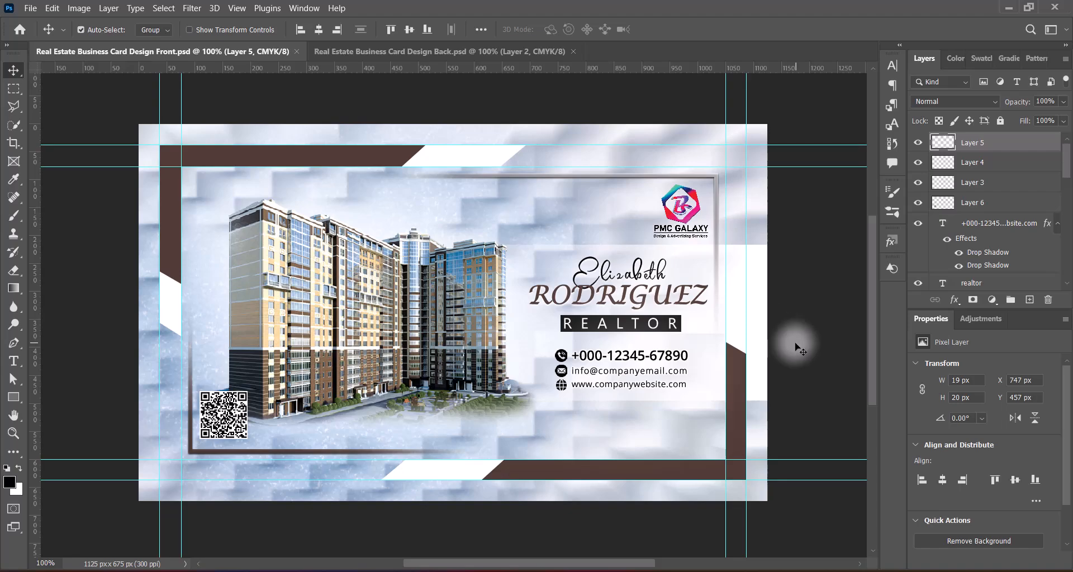